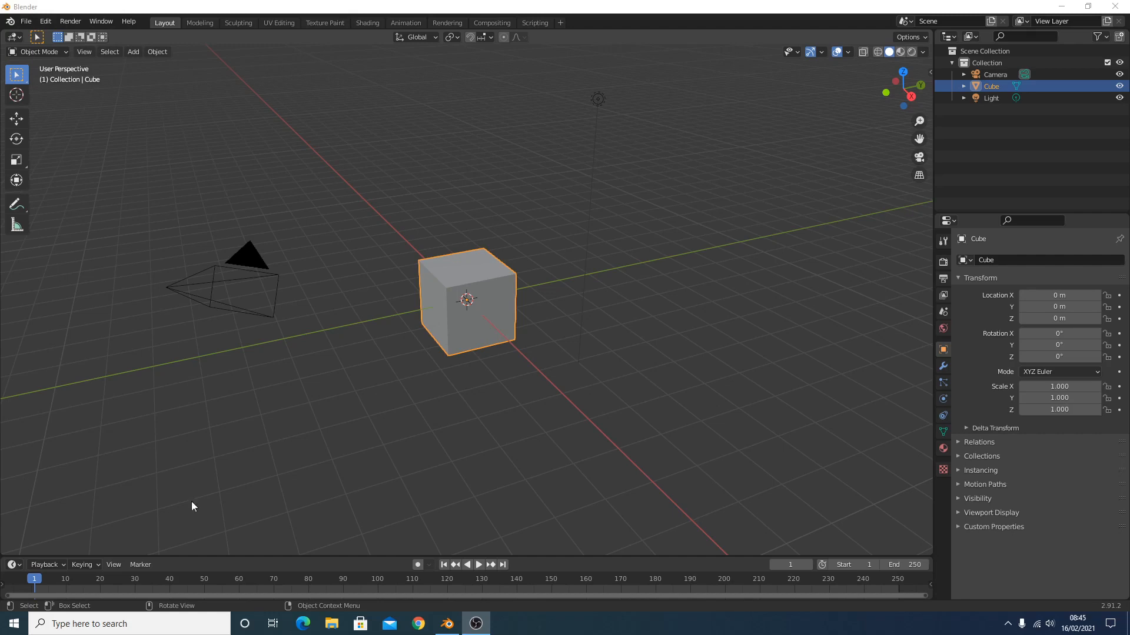
Show the MakeTile add-on's settings in the 3D viewport's sidebar
{"action": "left_click", "coordinate": [815, 228]}
{"action": "key", "text": "n"}
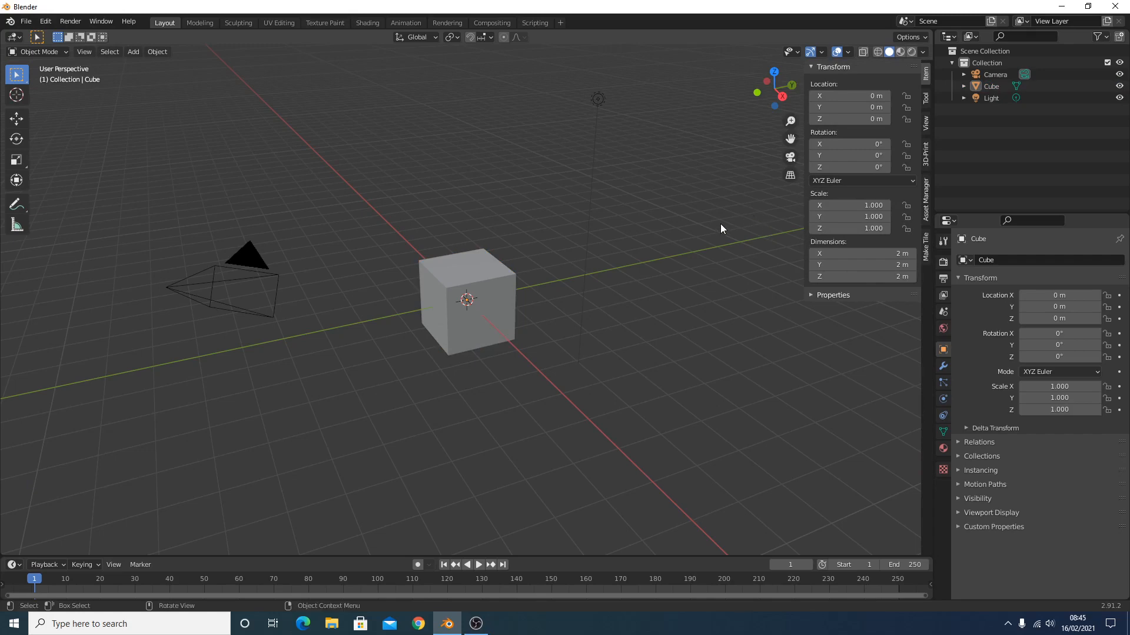
{"action": "left_click", "coordinate": [926, 246]}
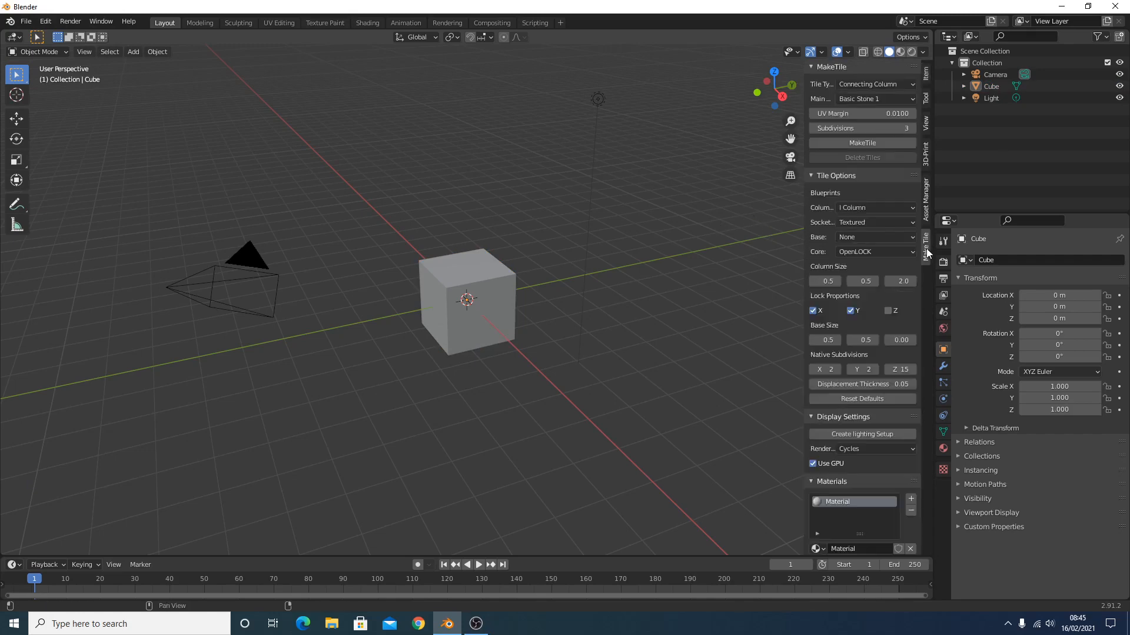
Delete all the default scene objects: the camera, cube and light
{"action": "left_click", "coordinate": [481, 317]}
{"action": "key", "text": "a"}
{"action": "key", "text": "x"}
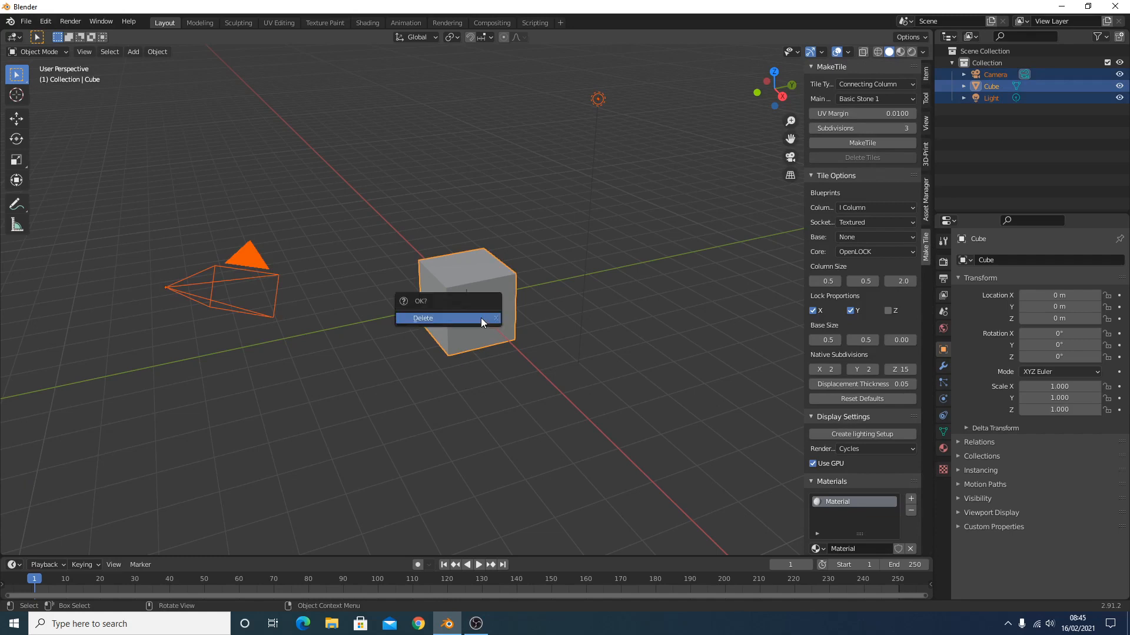
{"action": "left_click", "coordinate": [482, 318]}
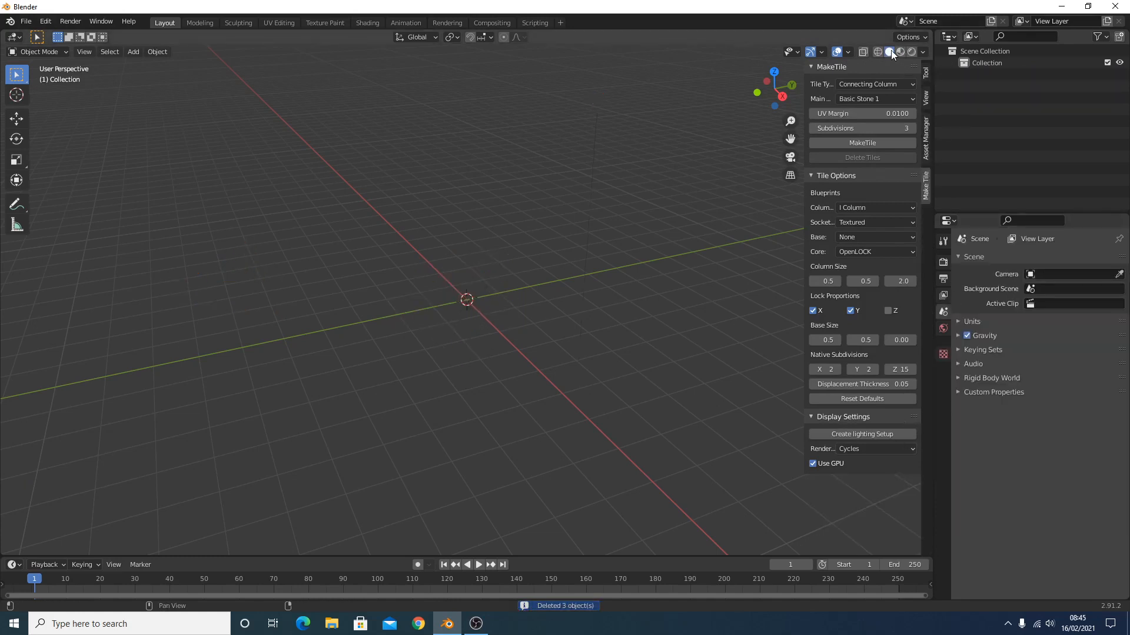
Set the tile type to Roof and generate the tile with the default roof options
{"action": "left_click", "coordinate": [888, 83]}
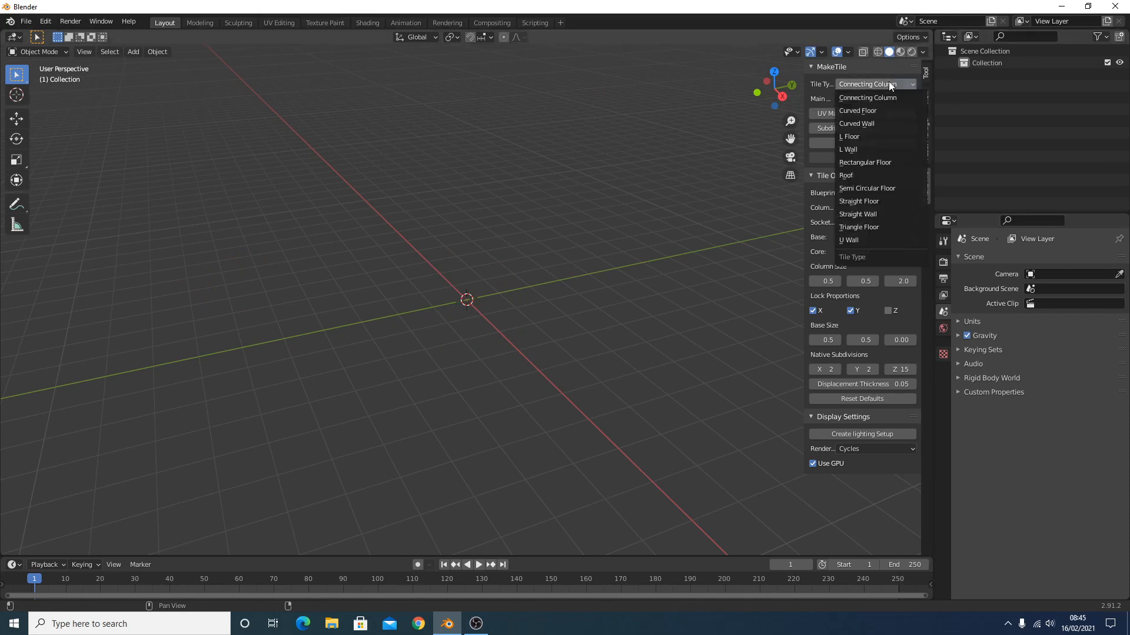
{"action": "left_click", "coordinate": [850, 178]}
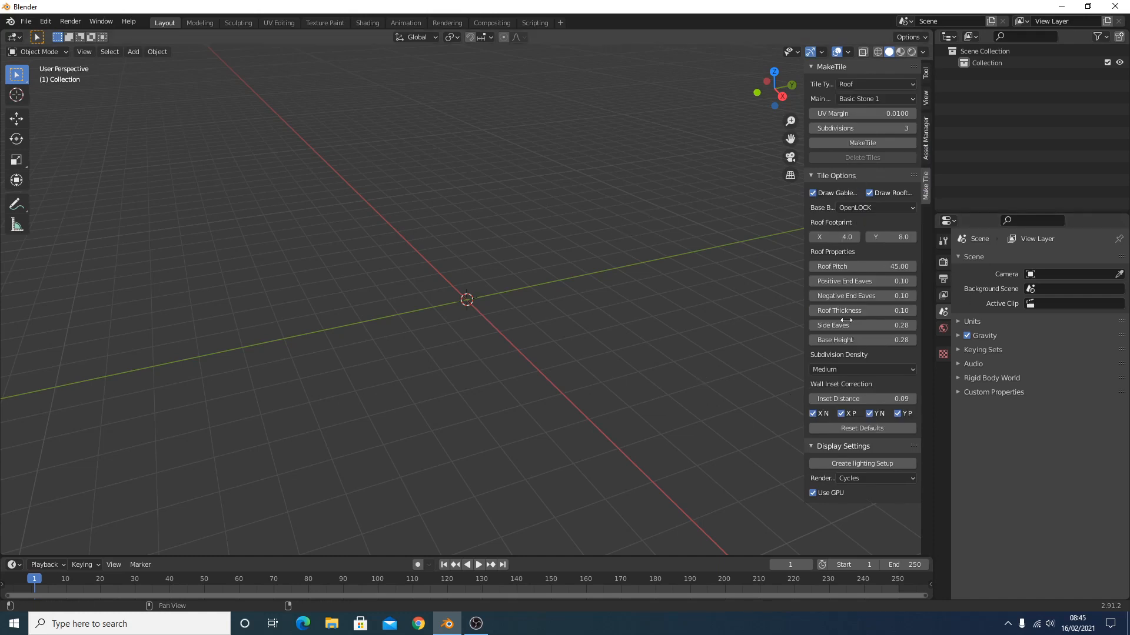
{"action": "left_click", "coordinate": [859, 142]}
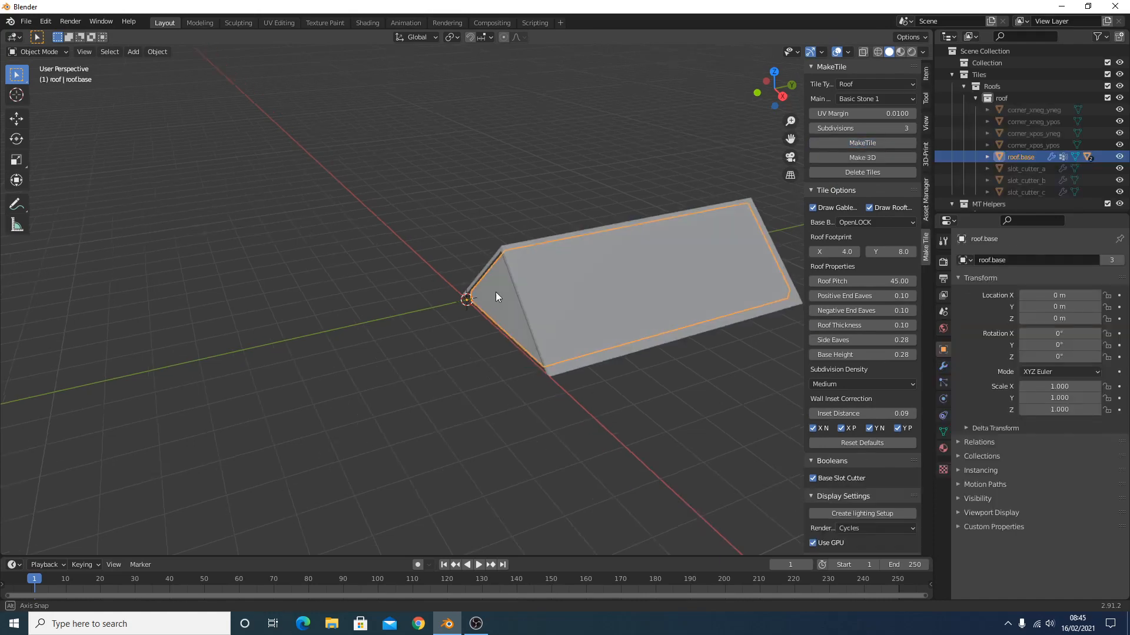
Enable Depth Of Field and Cavity in the viewport shading, with the cavity type set to Both
{"action": "middle_click_drag", "start_coordinate": [496, 292], "coordinate": [574, 264]}
{"action": "scroll", "coordinate": [580, 333], "scroll_direction": "up", "scroll_amount": 2}
{"action": "middle_click_drag", "start_coordinate": [569, 250], "coordinate": [506, 294], "text": "shift"}
{"action": "left_click", "coordinate": [923, 52]}
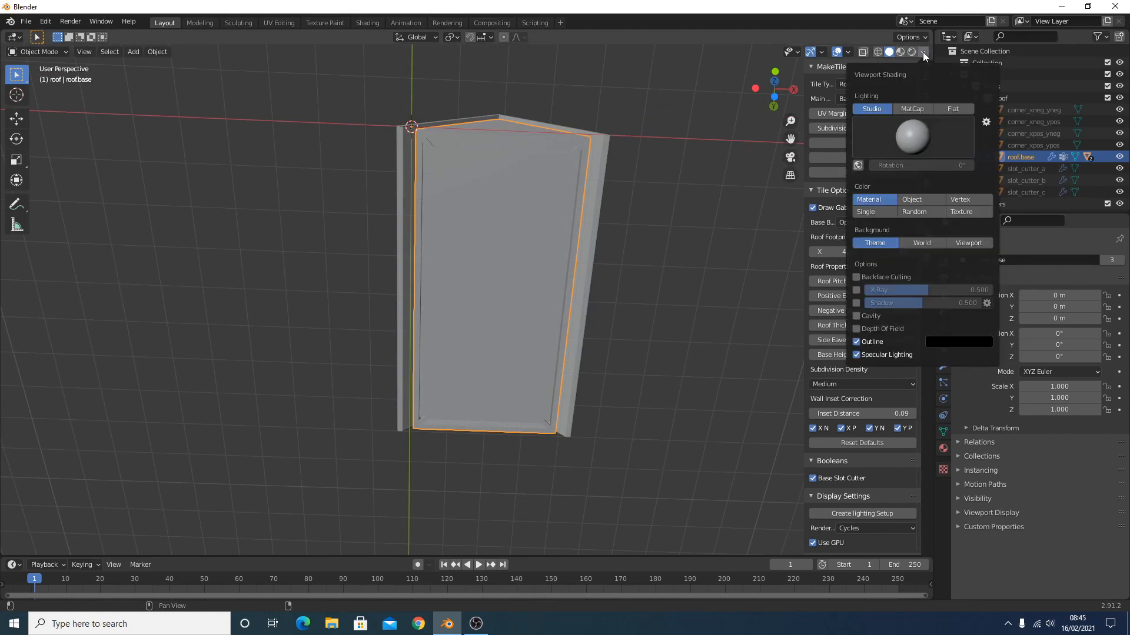
{"action": "left_click", "coordinate": [856, 329]}
{"action": "left_click", "coordinate": [856, 316]}
{"action": "left_click", "coordinate": [970, 318]}
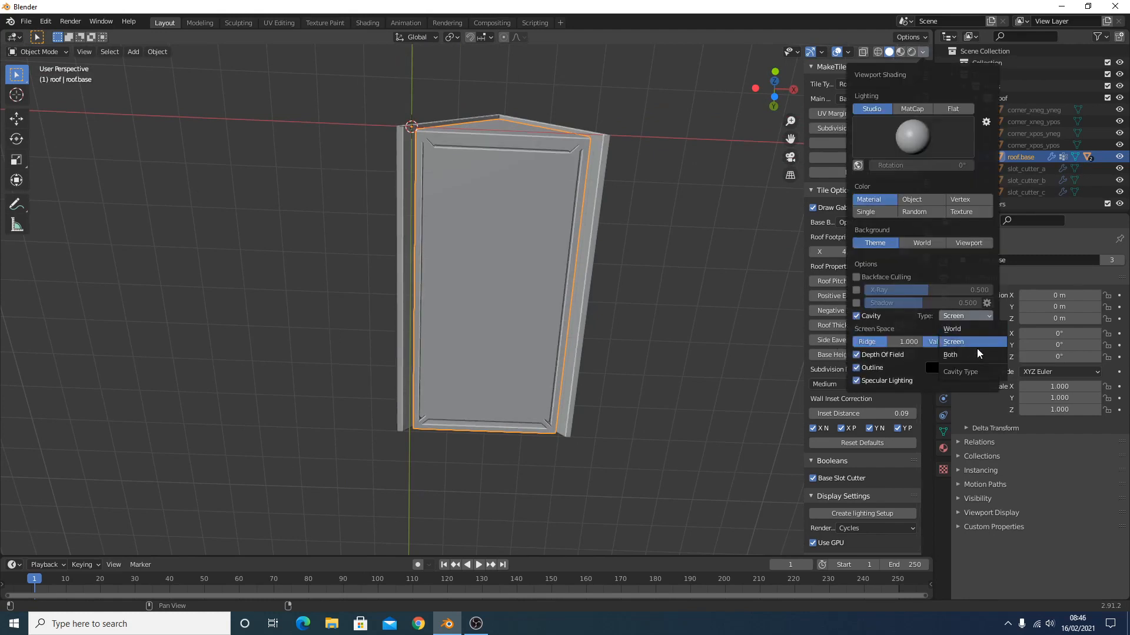
{"action": "left_click", "coordinate": [975, 355]}
Examine the roof tile's underside, base slot, rooftop piece and gable end from several angles
{"action": "mouse_move", "coordinate": [650, 292]}
{"action": "middle_mouse_down"}
{"action": "mouse_move", "coordinate": [679, 306]}
{"action": "mouse_move", "coordinate": [671, 250]}
{"action": "mouse_move", "coordinate": [628, 276]}
{"action": "middle_mouse_up"}
{"action": "scroll", "coordinate": [627, 274], "scroll_direction": "up", "scroll_amount": 3}
{"action": "scroll", "coordinate": [613, 298], "scroll_direction": "down", "scroll_amount": 2}
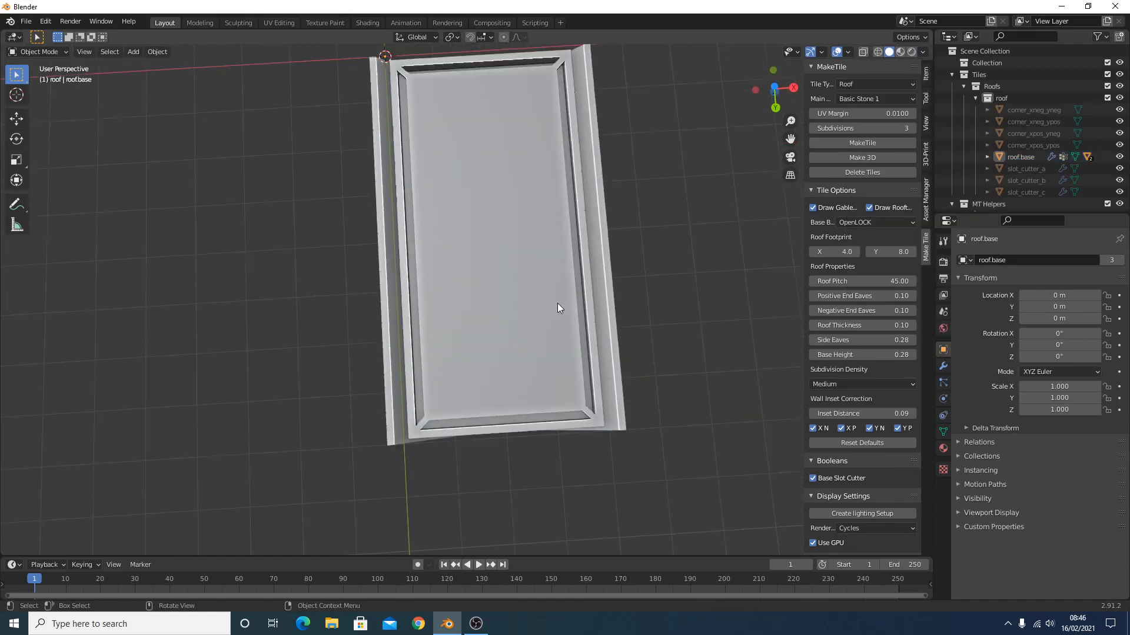
{"action": "middle_click_drag", "start_coordinate": [534, 188], "coordinate": [514, 209]}
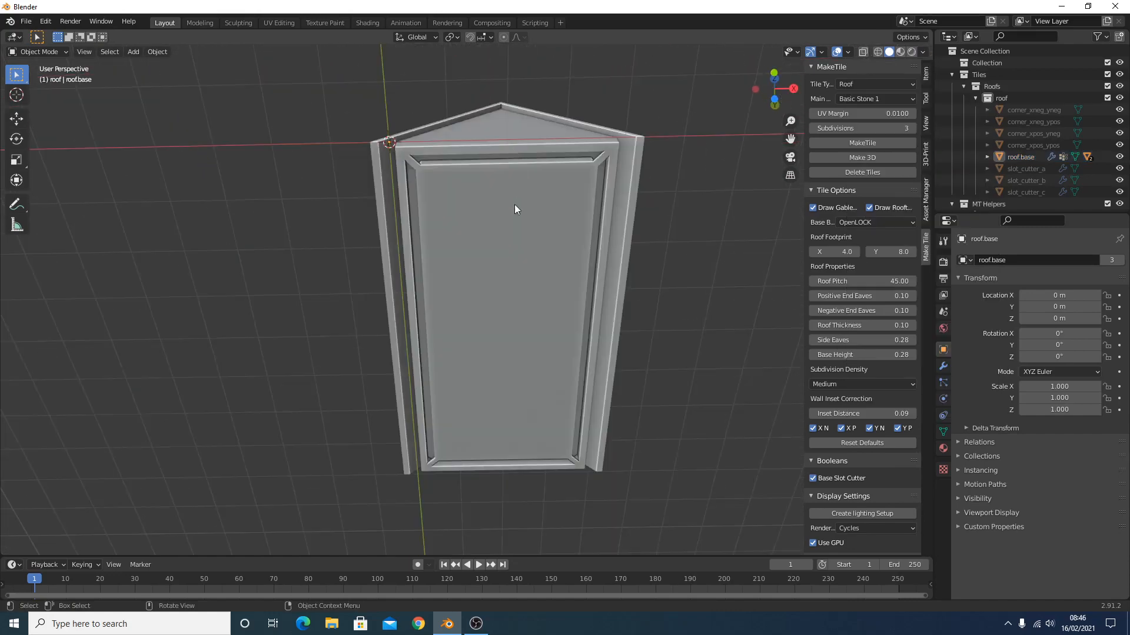
{"action": "left_click", "coordinate": [640, 175]}
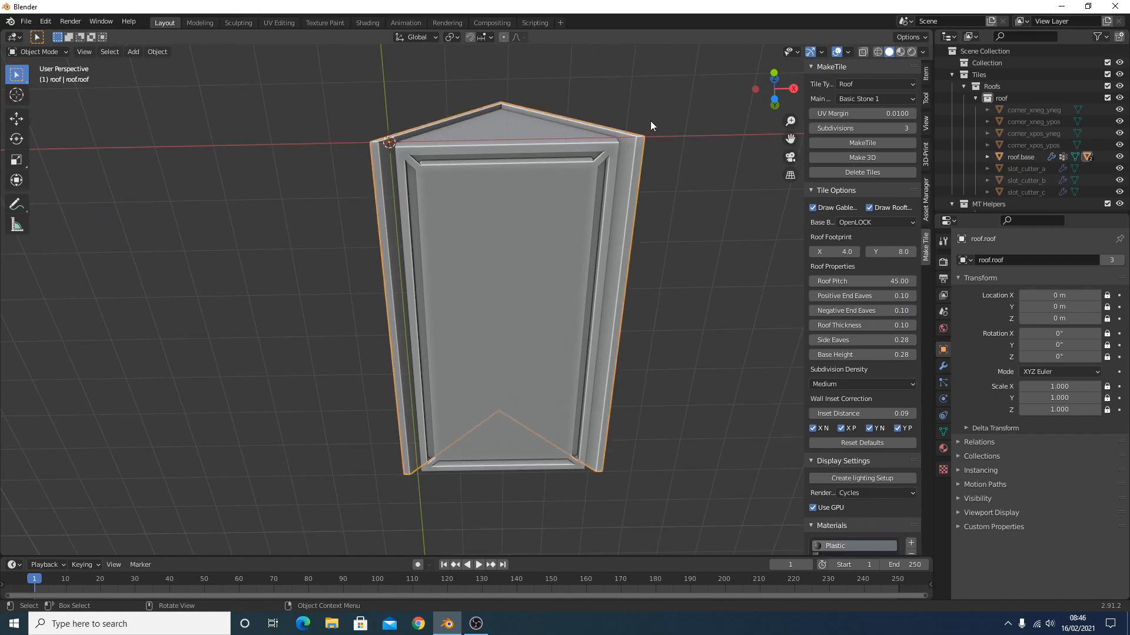
{"action": "left_click", "coordinate": [494, 122]}
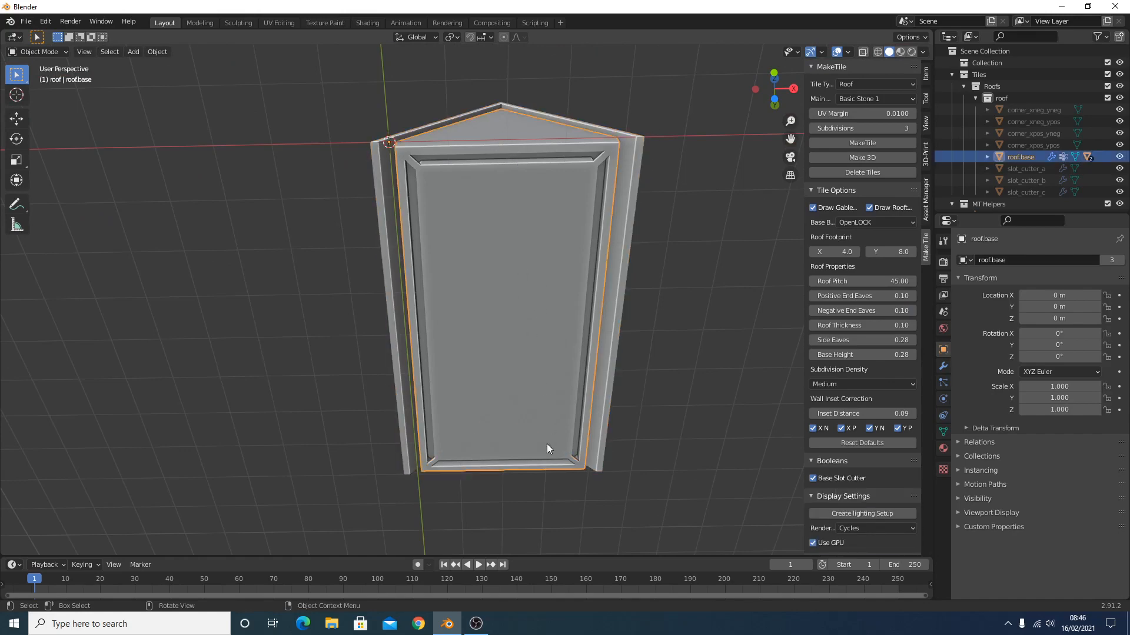
{"action": "middle_click_drag", "start_coordinate": [546, 443], "coordinate": [511, 278]}
{"action": "middle_click_drag", "start_coordinate": [571, 355], "coordinate": [398, 245]}
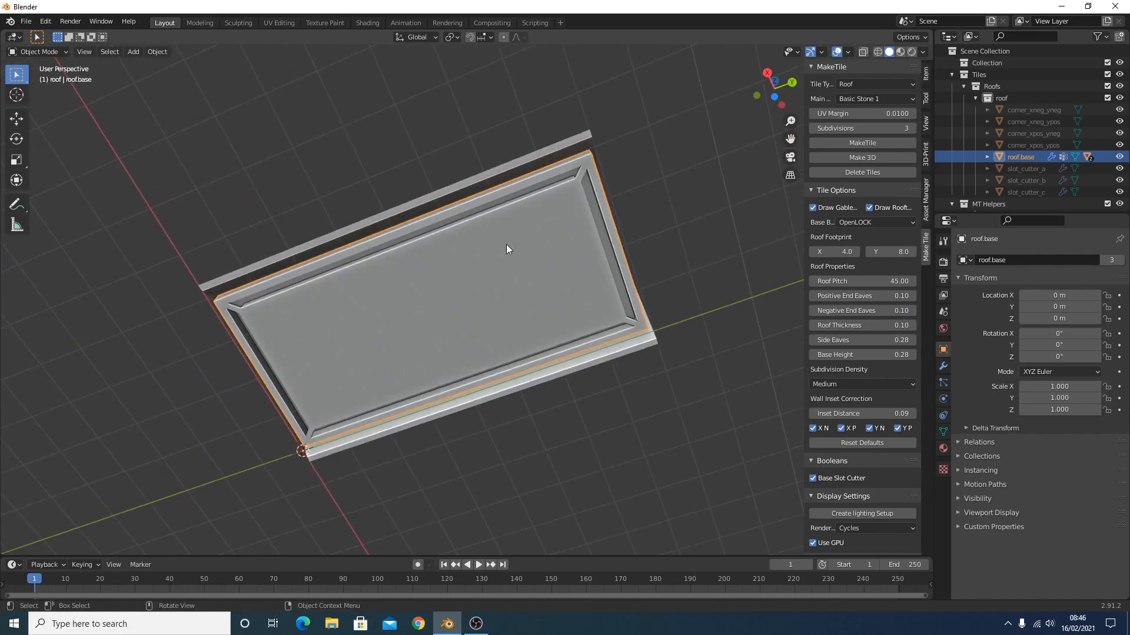
{"action": "middle_click_drag", "start_coordinate": [506, 247], "coordinate": [534, 362]}
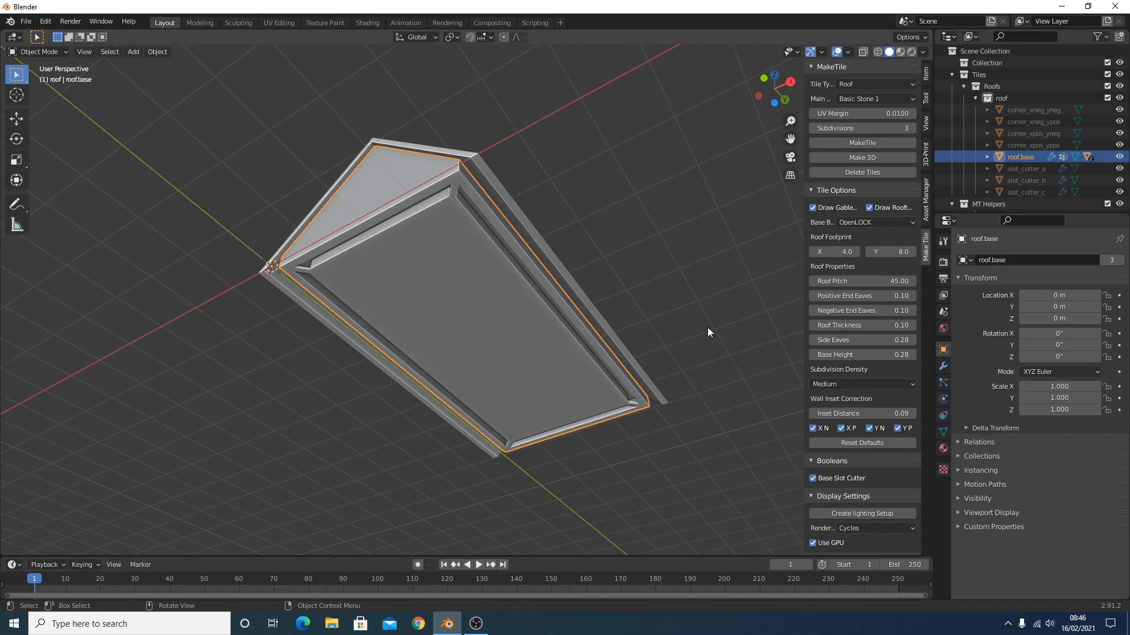
{"action": "middle_click_drag", "start_coordinate": [433, 245], "coordinate": [525, 342]}
{"action": "middle_click_drag", "start_coordinate": [421, 217], "coordinate": [444, 274]}
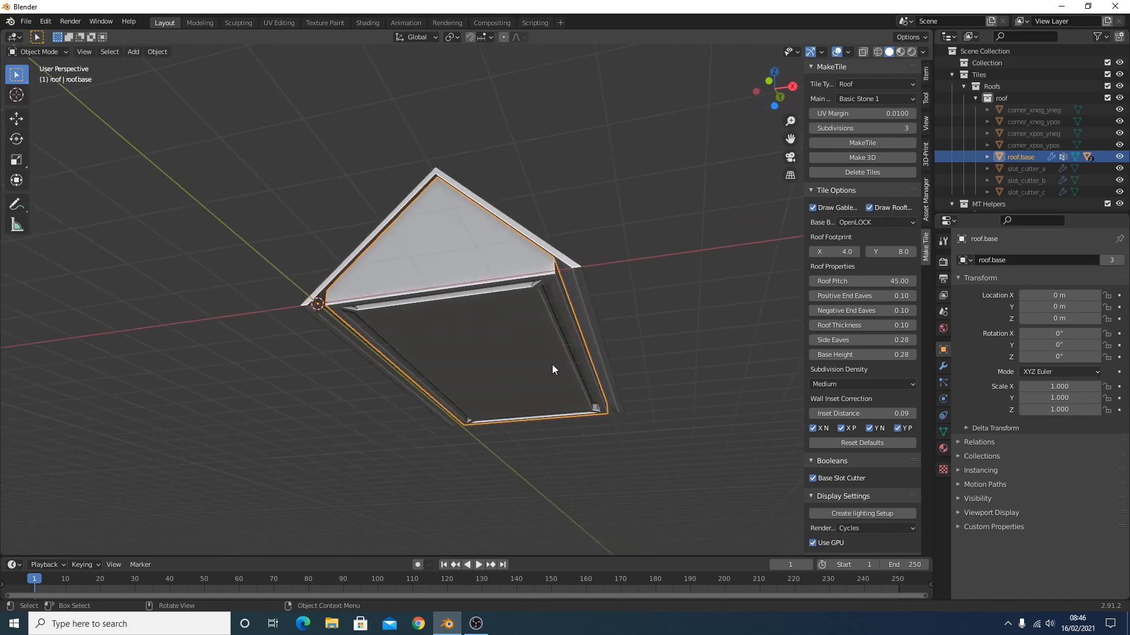
{"action": "middle_click_drag", "start_coordinate": [551, 369], "coordinate": [516, 316]}
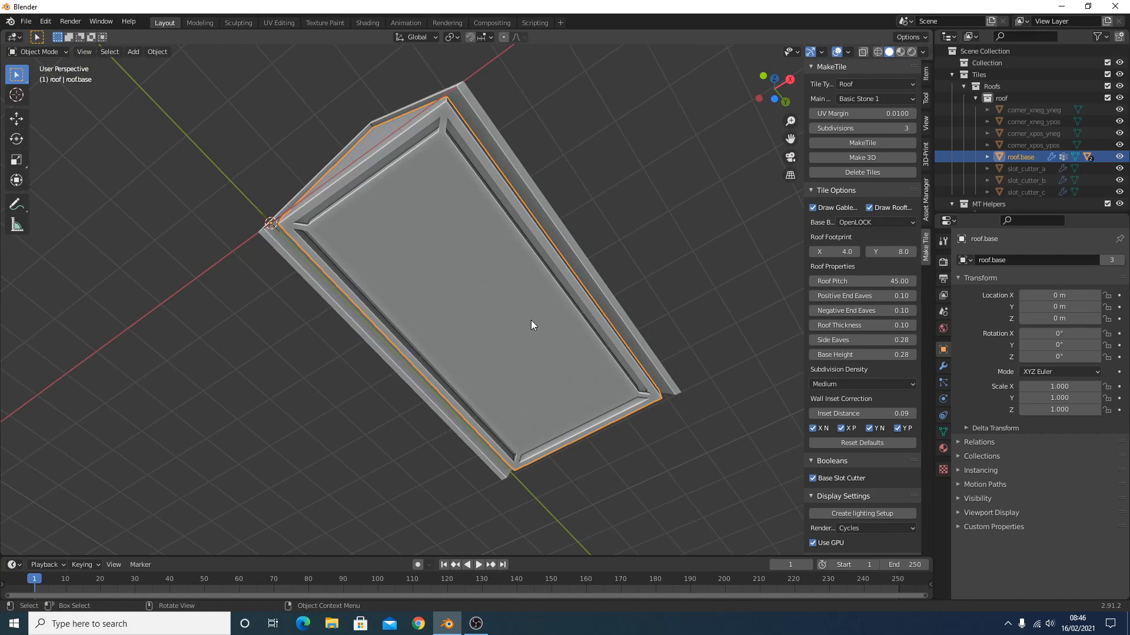
{"action": "middle_click_drag", "start_coordinate": [531, 322], "coordinate": [377, 266]}
{"action": "middle_click_drag", "start_coordinate": [493, 235], "coordinate": [577, 321]}
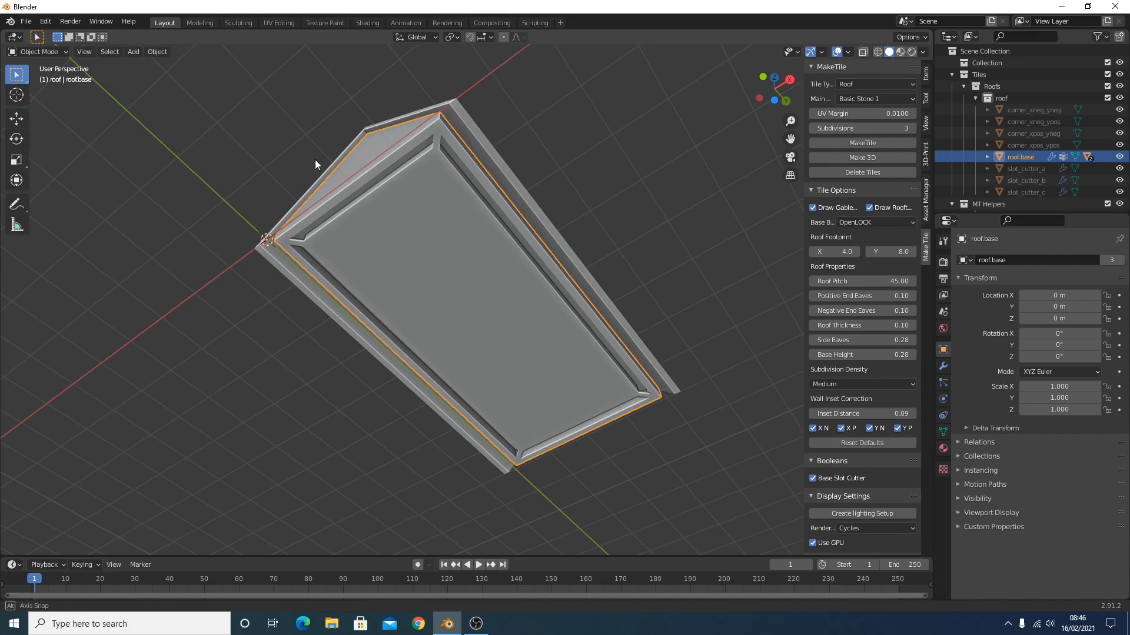
{"action": "middle_click_drag", "start_coordinate": [315, 160], "coordinate": [383, 202]}
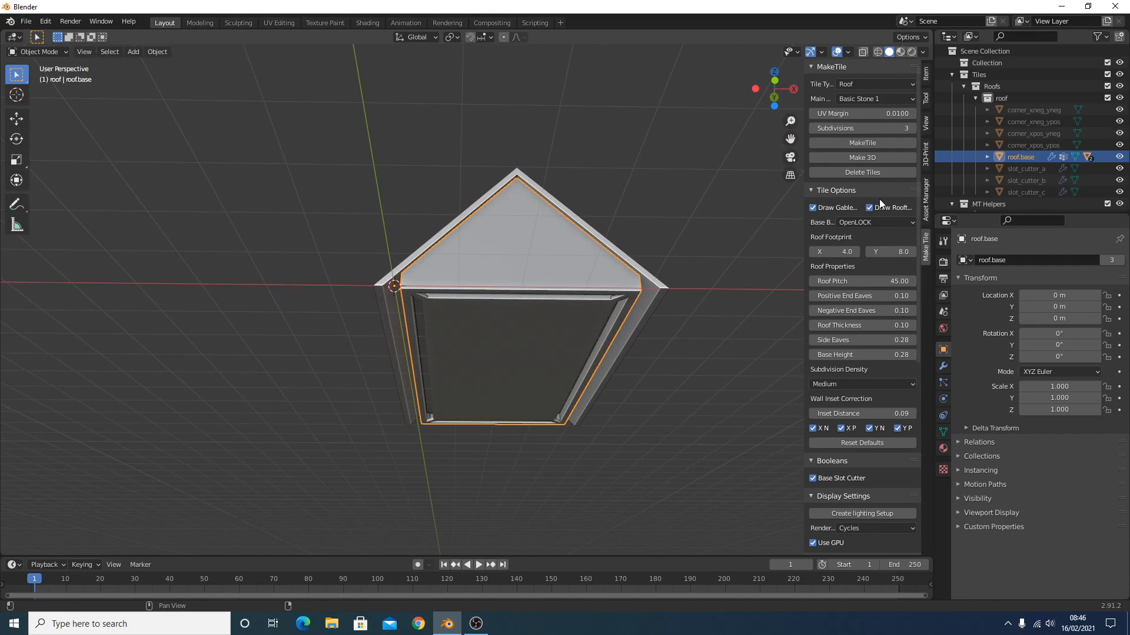
Delete the generated roof tile and widen the MakeTile sidebar to fit the full option names
{"action": "left_click", "coordinate": [867, 170]}
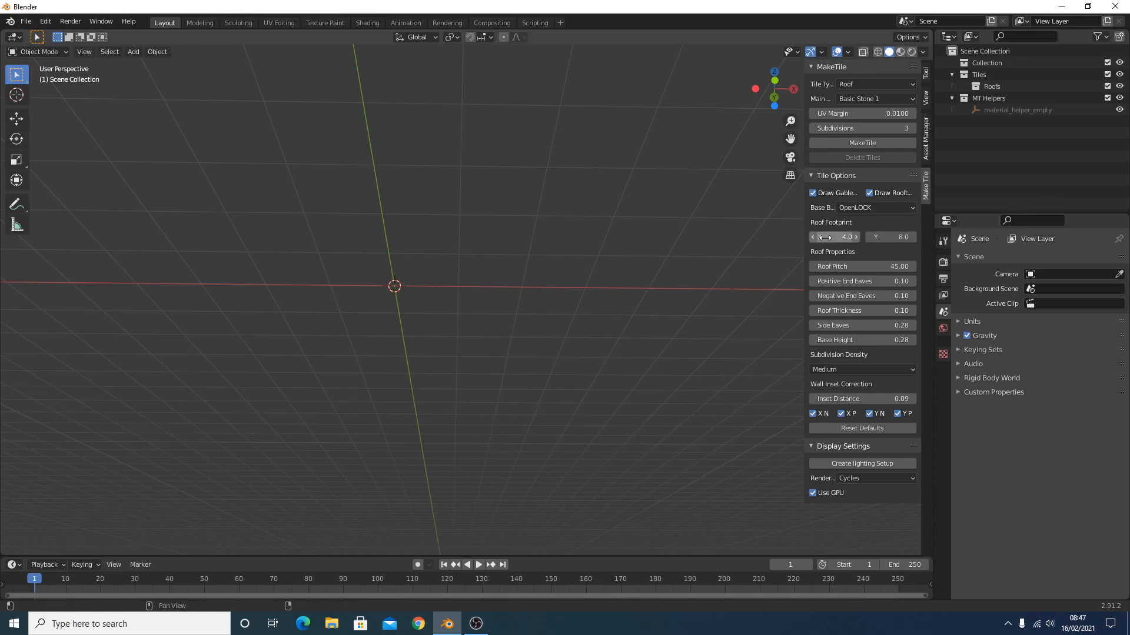
{"action": "middle_click_drag", "start_coordinate": [249, 202], "coordinate": [434, 429]}
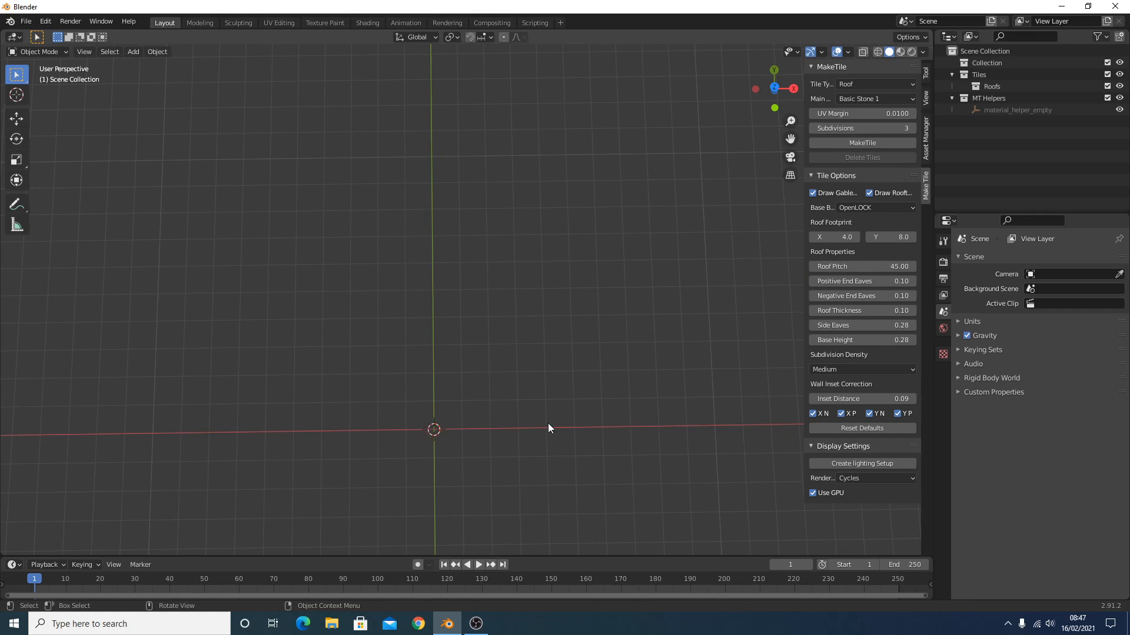
{"action": "middle_click_drag", "start_coordinate": [549, 423], "coordinate": [541, 404]}
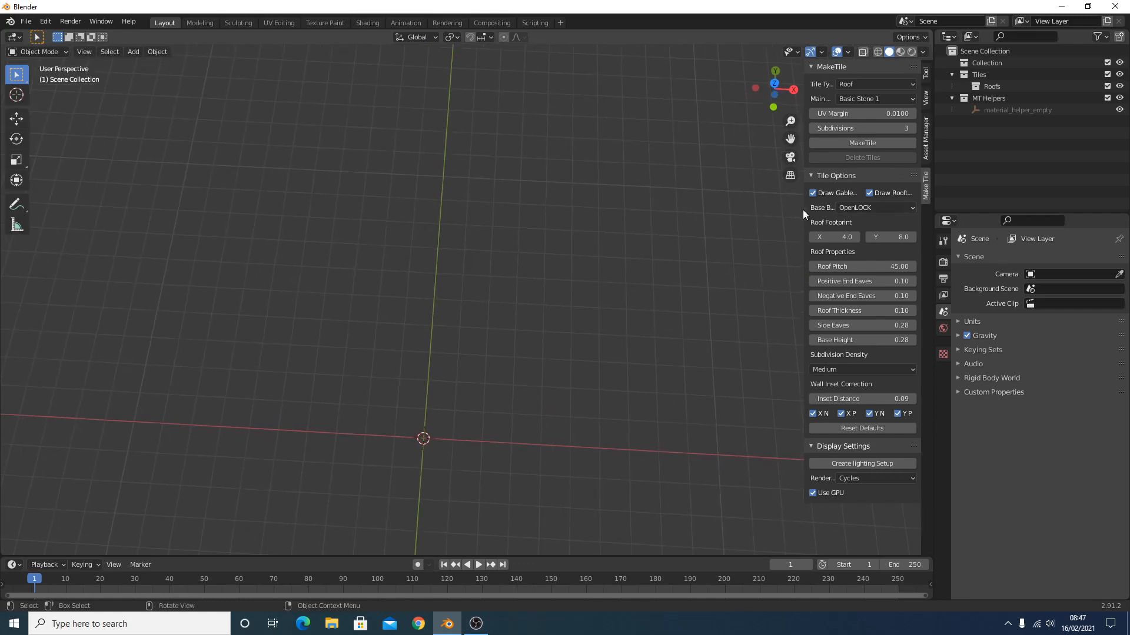
{"action": "left_click_drag", "start_coordinate": [804, 209], "coordinate": [737, 208]}
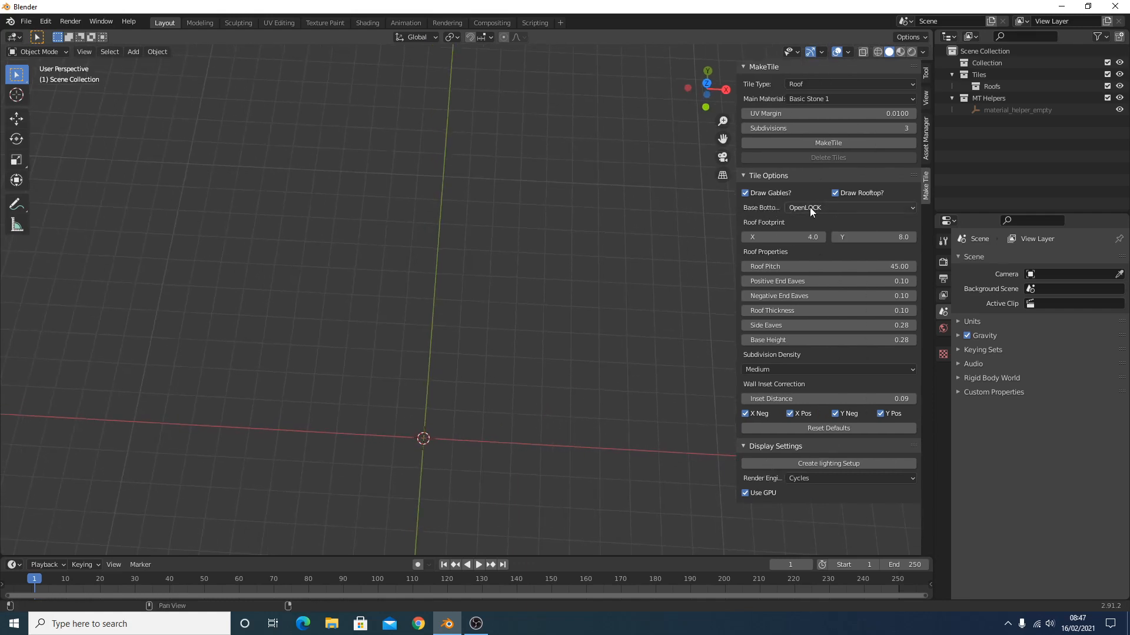
{"action": "left_click", "coordinate": [826, 208]}
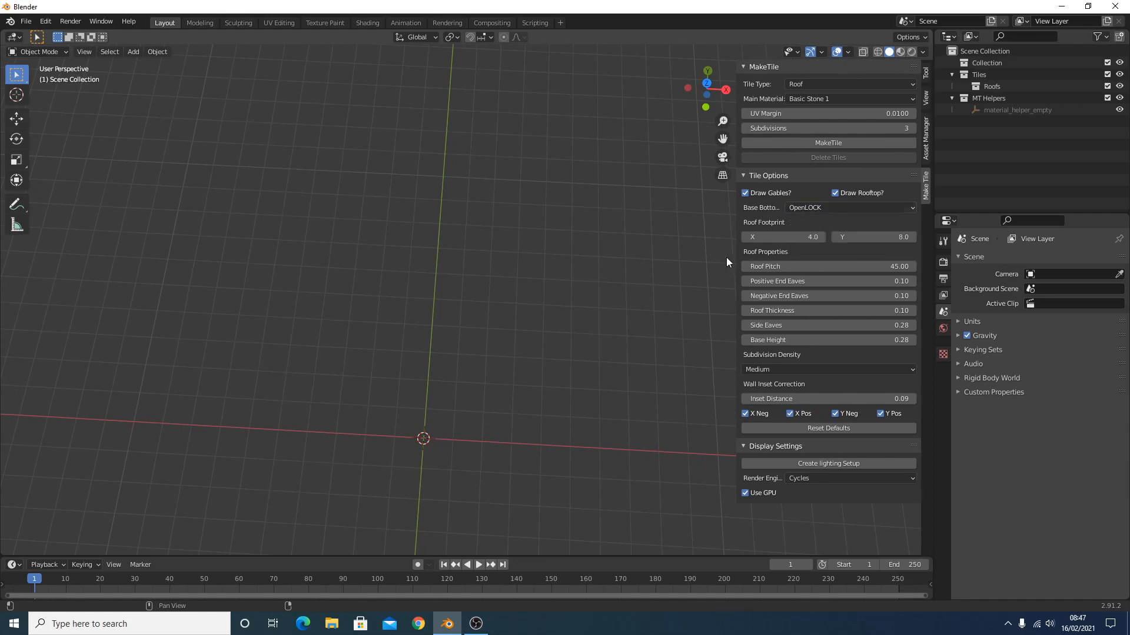
{"action": "middle_click_drag", "start_coordinate": [392, 472], "coordinate": [396, 412]}
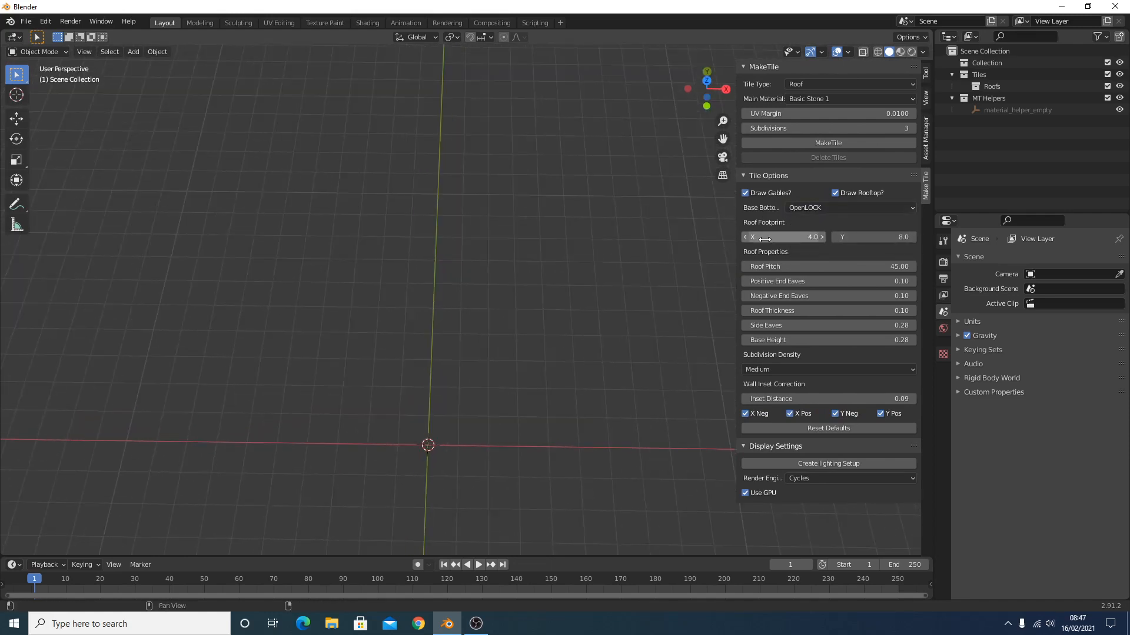
Generate a gable-only roof tile with the roof footprint's Y set to 0.5 and Draw Rooftop turned off
{"action": "left_click", "coordinate": [903, 238]}
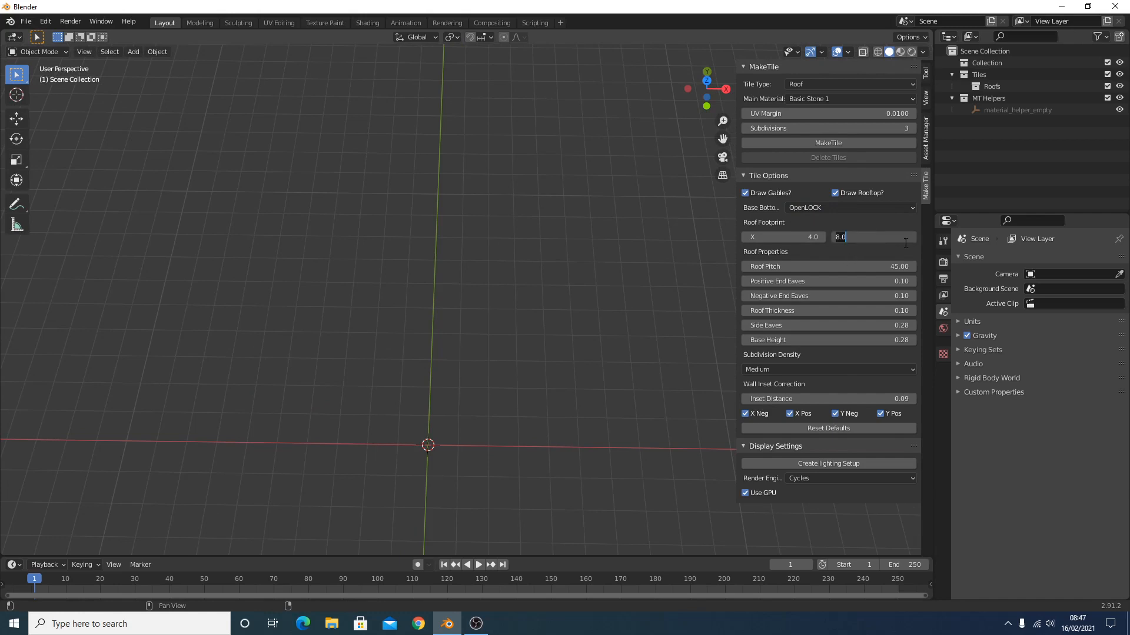
{"action": "type", "text": "0.5"}
{"action": "key", "text": "Return"}
{"action": "left_click", "coordinate": [834, 143]}
{"action": "middle_click_drag", "start_coordinate": [609, 417], "coordinate": [606, 375]}
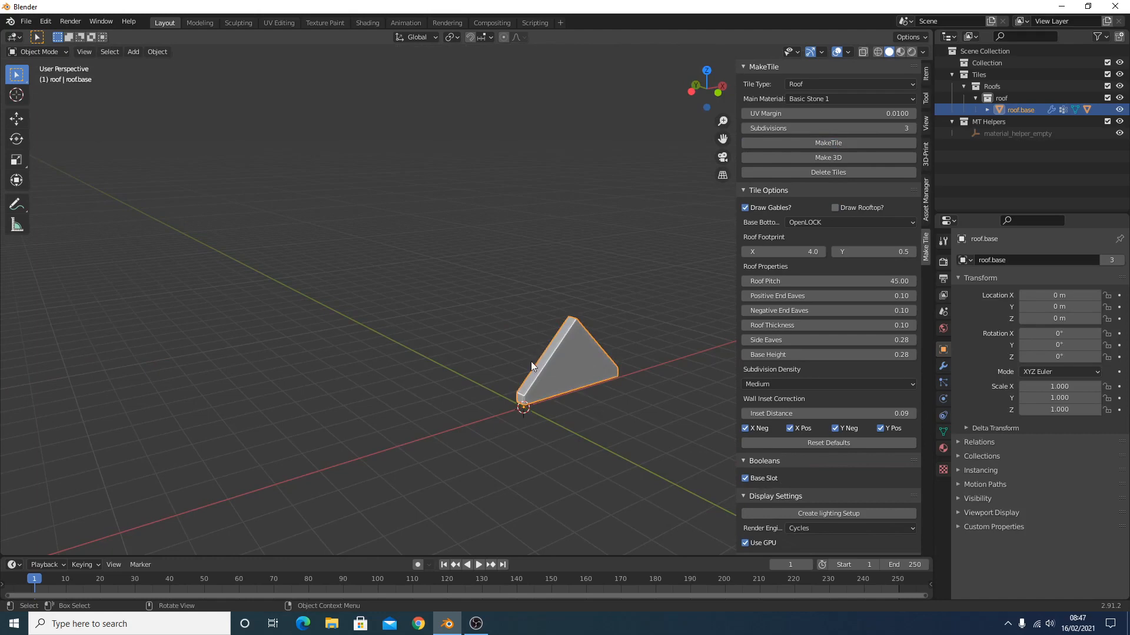
{"action": "middle_click_drag", "start_coordinate": [531, 361], "coordinate": [500, 438]}
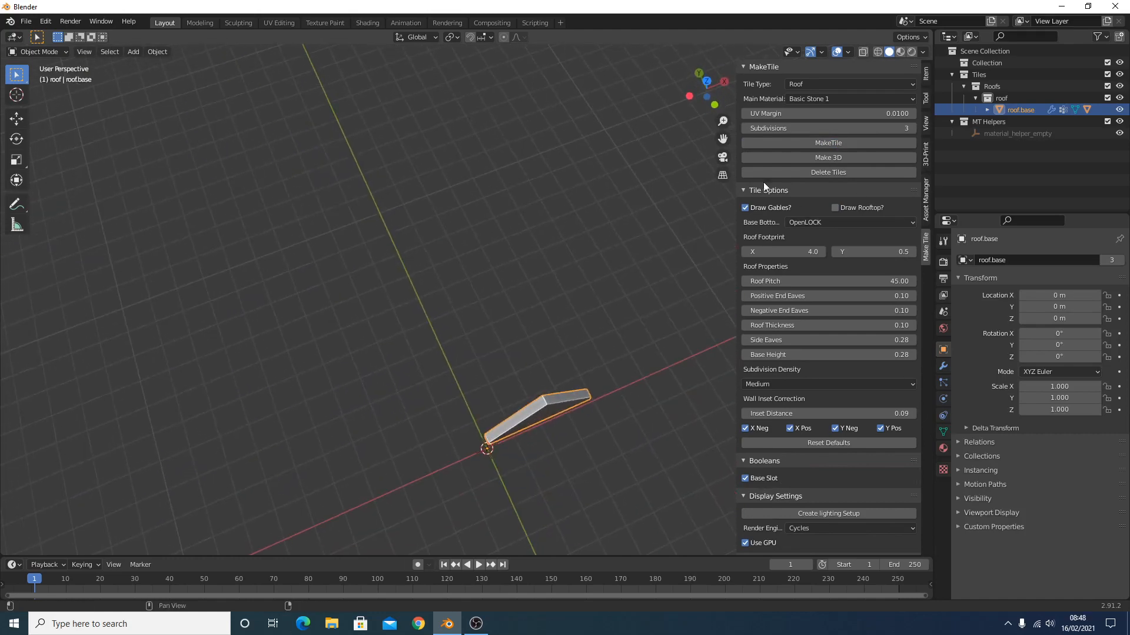
Generate a second gable tile with the same options and turn on increment snapping with Absolute Grid Snap
{"action": "left_click", "coordinate": [869, 143]}
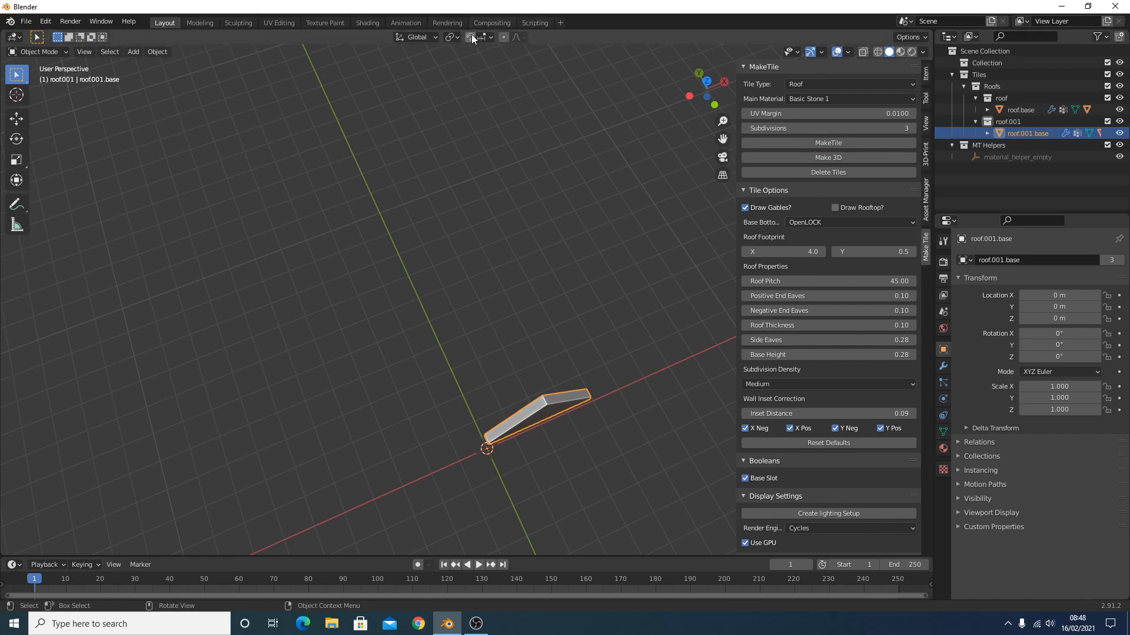
{"action": "left_click", "coordinate": [489, 38]}
{"action": "left_click", "coordinate": [467, 161]}
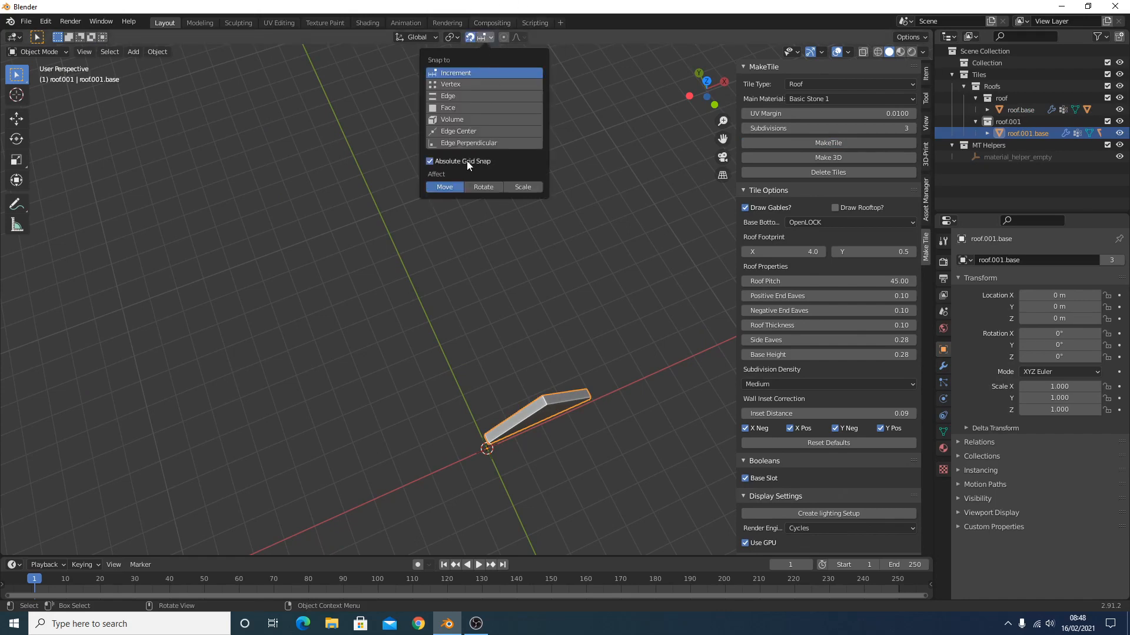
In top view, move the second gable tile 7 m along the Y axis
{"action": "key", "text": "KP_7"}
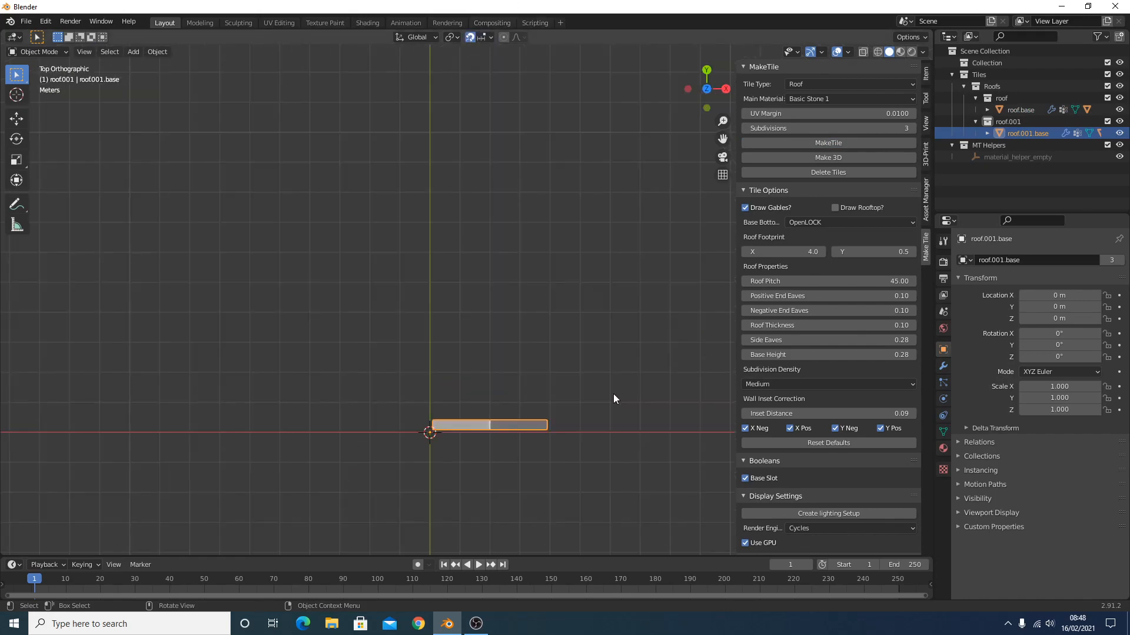
{"action": "key", "text": "g"}
{"action": "key", "text": "y"}
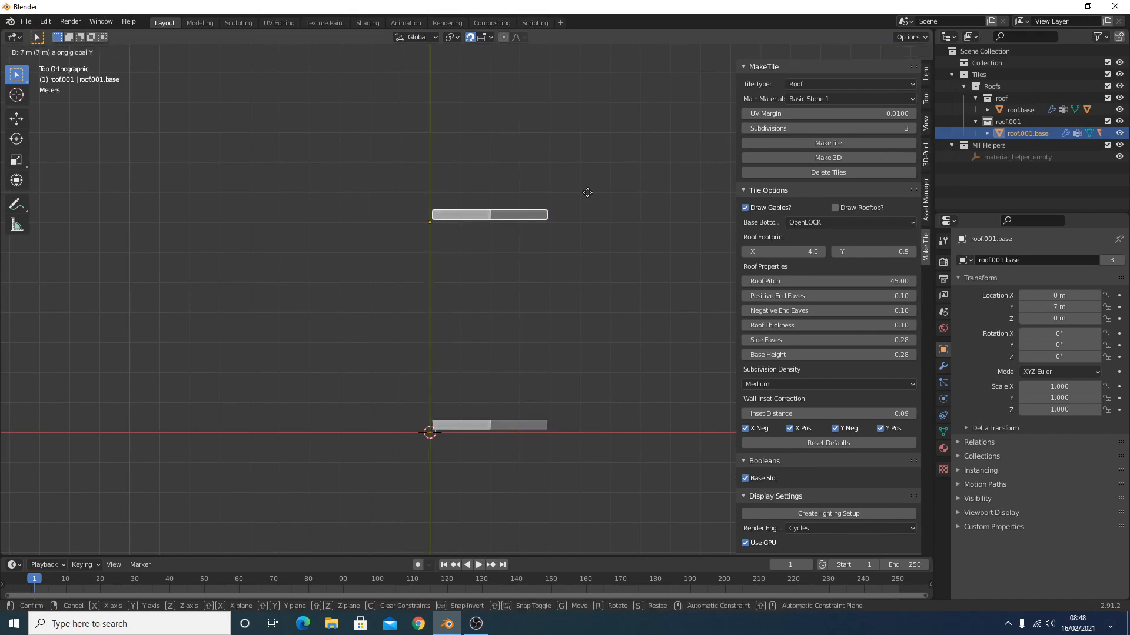
{"action": "left_click", "coordinate": [588, 176]}
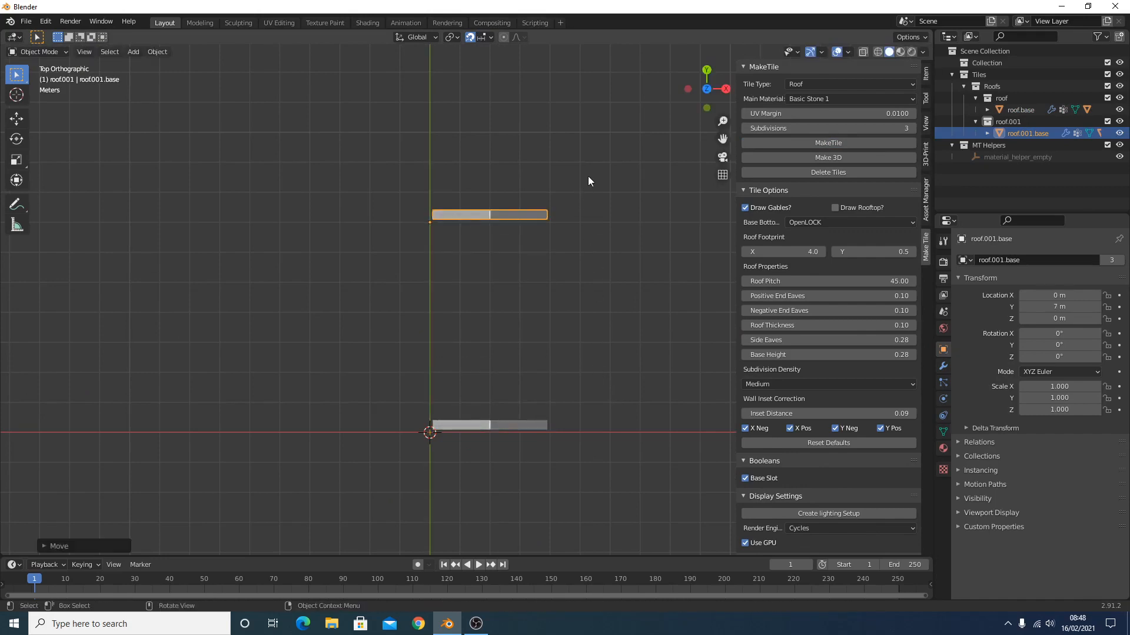
Rotate the second gable tile 180 degrees about Z and move it to X 4 m, Y 8 m
{"action": "type", "text": "rz180"}
{"action": "key", "text": "Return"}
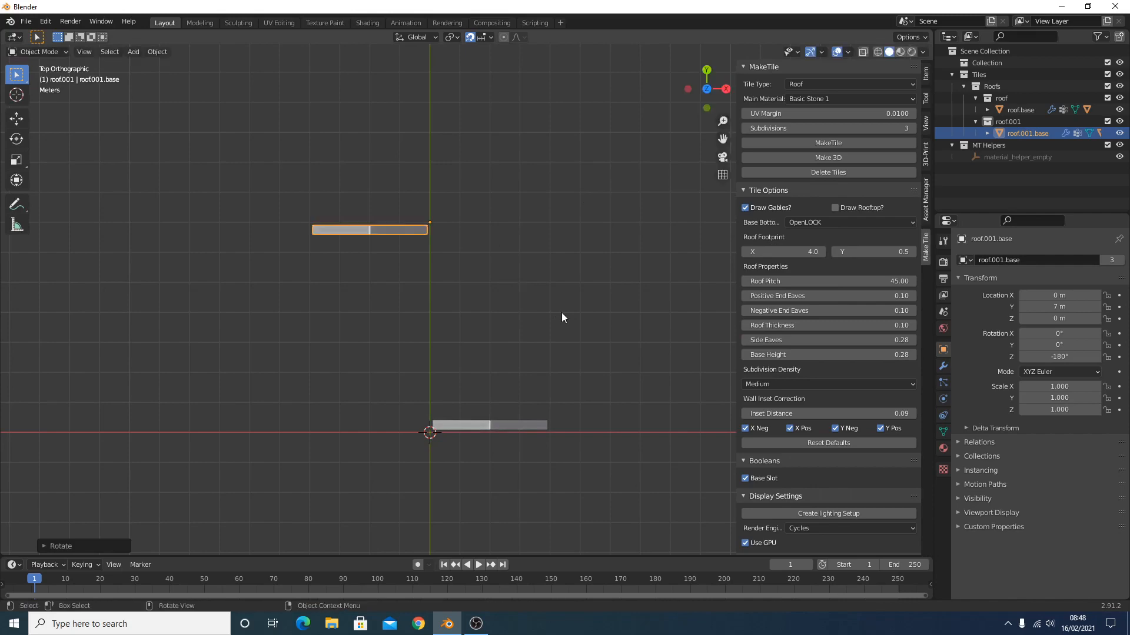
{"action": "key", "text": "g"}
{"action": "left_click", "coordinate": [612, 285]}
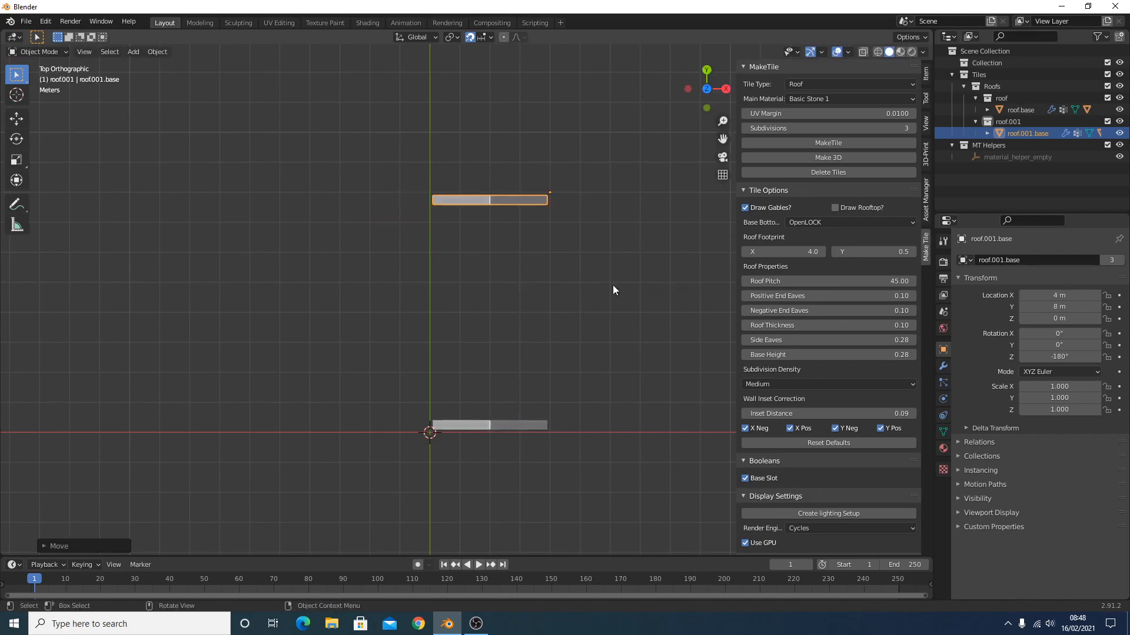
Move the rotated gable tile along the global Y axis to Y 6 m
{"action": "middle_click_drag", "start_coordinate": [612, 285], "coordinate": [457, 539]}
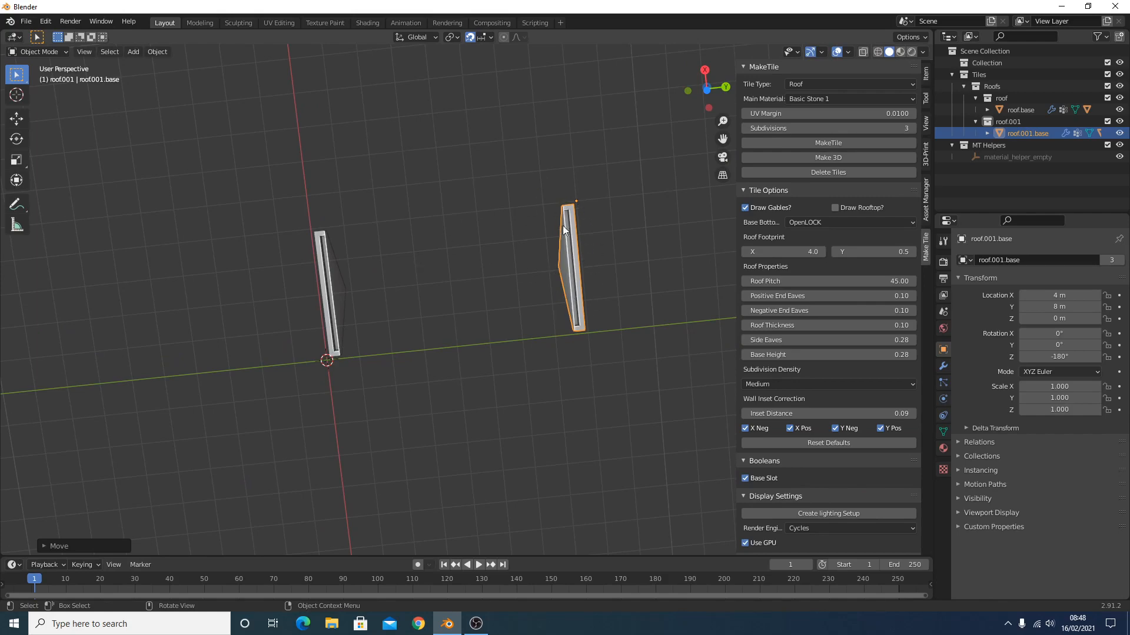
{"action": "middle_click_drag", "start_coordinate": [573, 266], "coordinate": [594, 450]}
{"action": "key", "text": "g"}
{"action": "key", "text": "y"}
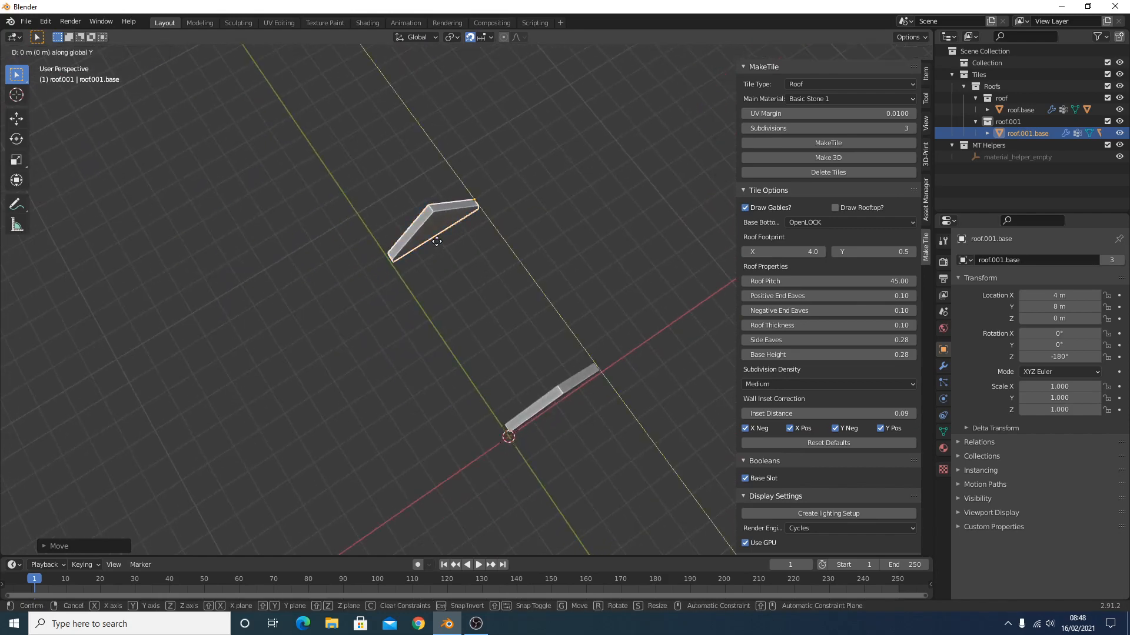
{"action": "left_click", "coordinate": [464, 284]}
{"action": "middle_click_drag", "start_coordinate": [588, 363], "coordinate": [453, 390]}
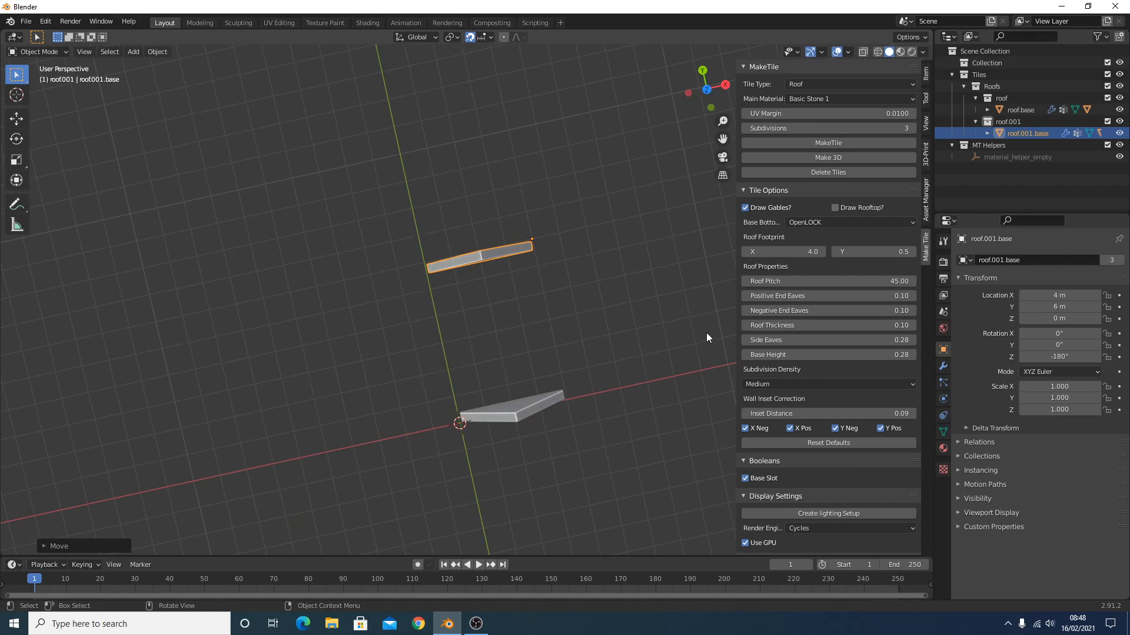
Generate a rooftop-only tile with Draw Gables off, Draw Rooftop on and the roof footprint's Y set to 6
{"action": "left_click", "coordinate": [744, 207]}
{"action": "left_click", "coordinate": [835, 208]}
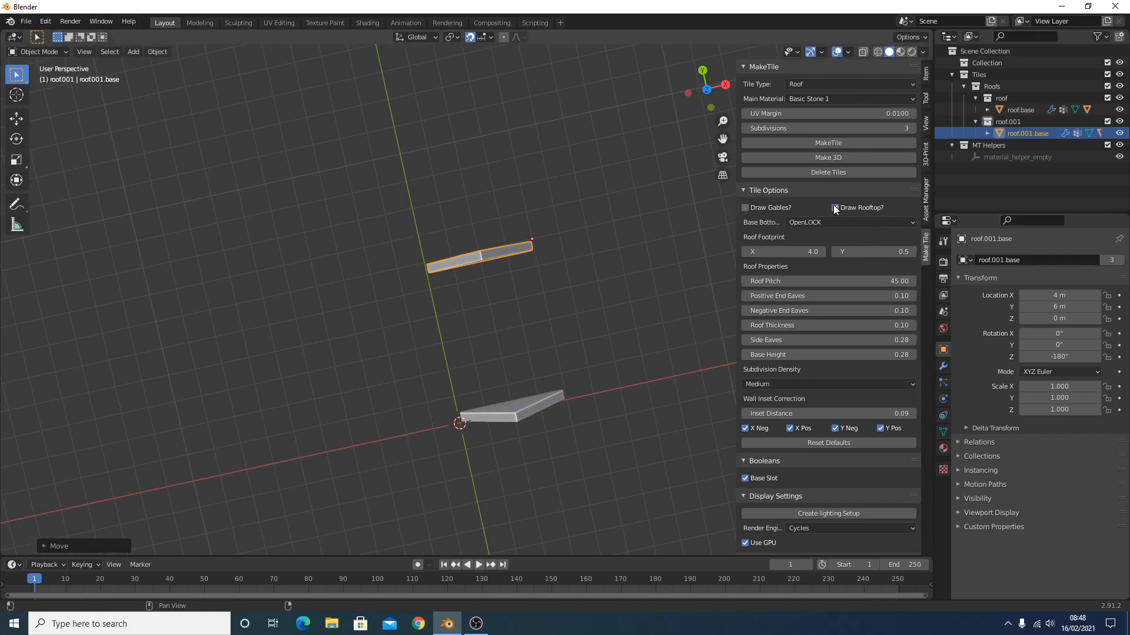
{"action": "left_click", "coordinate": [876, 252]}
{"action": "type", "text": "6"}
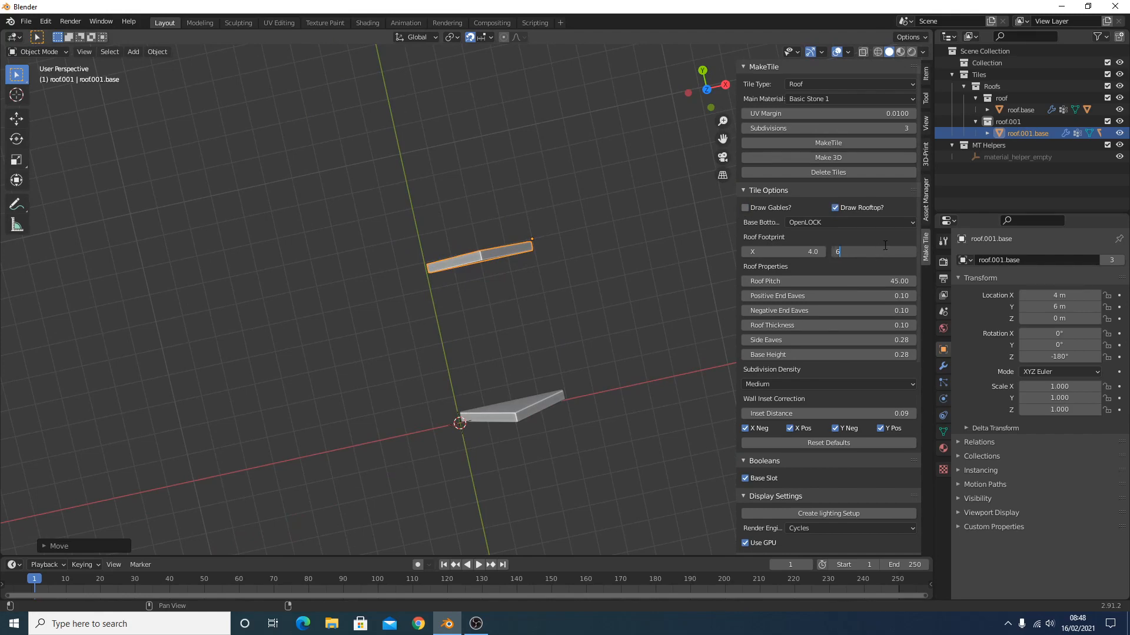
{"action": "key", "text": "Return"}
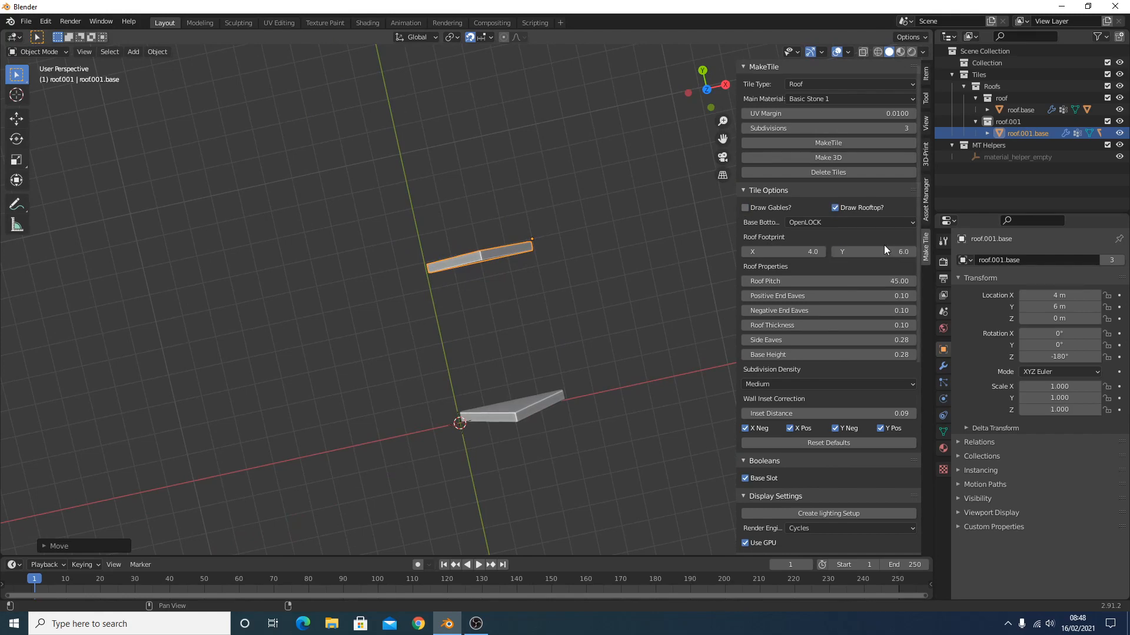
{"action": "left_click", "coordinate": [850, 146]}
{"action": "middle_click_drag", "start_coordinate": [499, 305], "coordinate": [565, 203]}
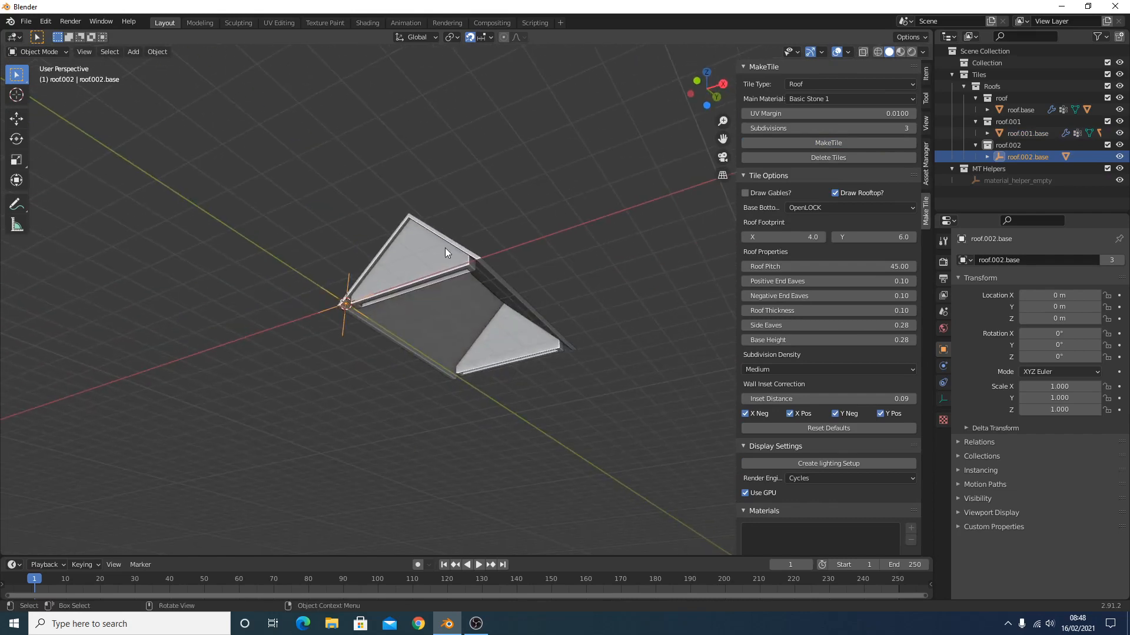
{"action": "middle_click_drag", "start_coordinate": [462, 292], "coordinate": [616, 356]}
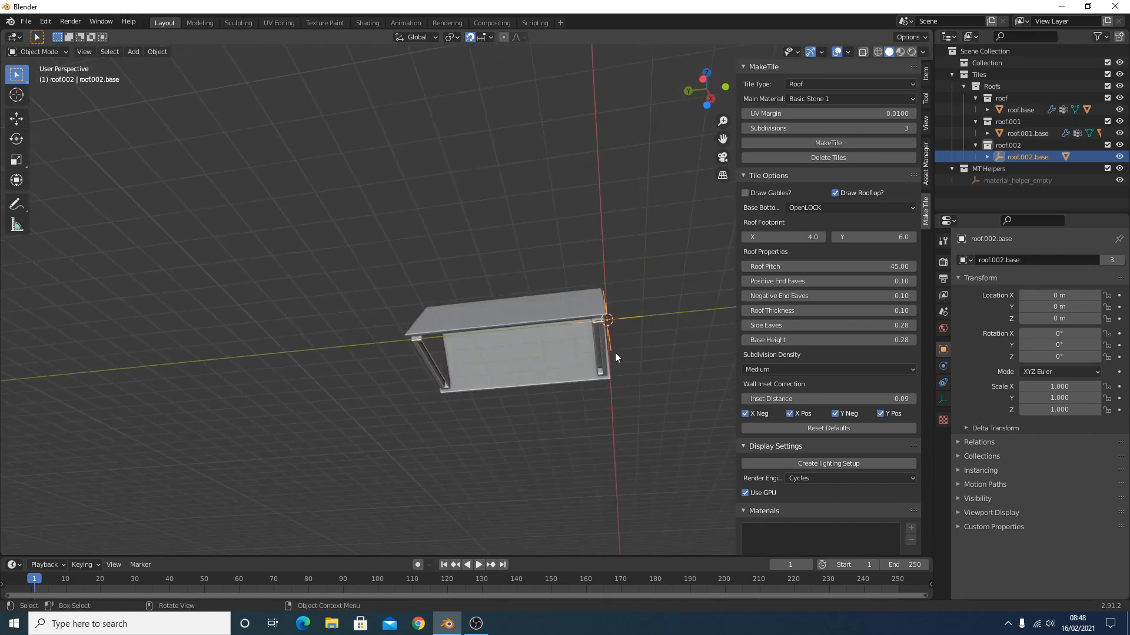
{"action": "middle_click_drag", "start_coordinate": [497, 296], "coordinate": [373, 375]}
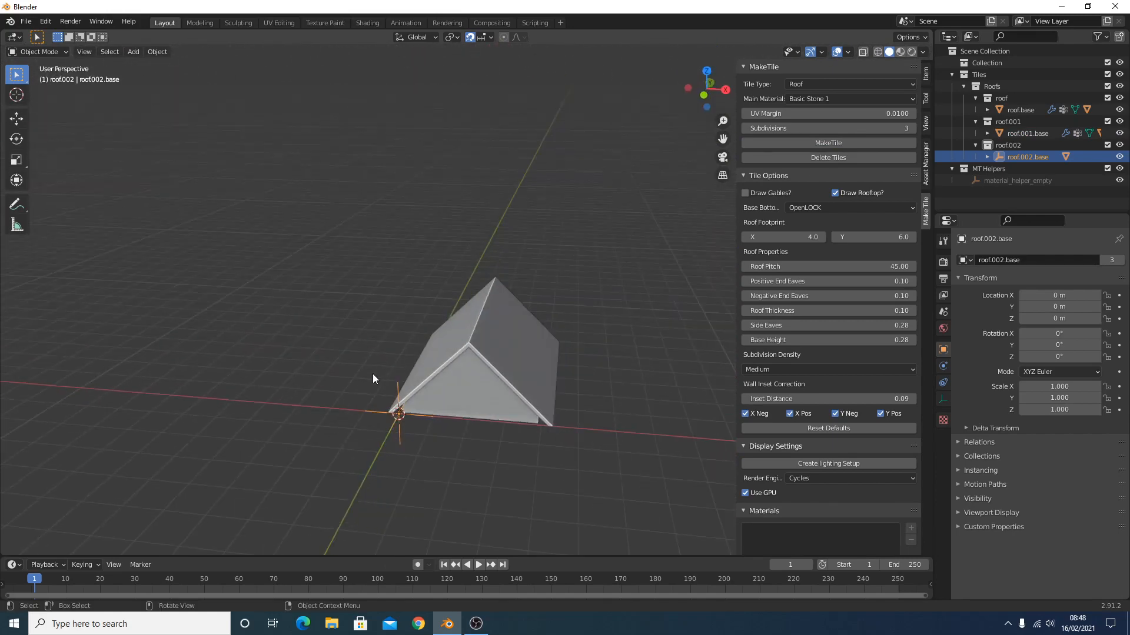
In front view, place the 3D cursor on the X axis beside the roof and generate a rooftop tile with Roof Pitch 55
{"action": "key", "text": "KP_1"}
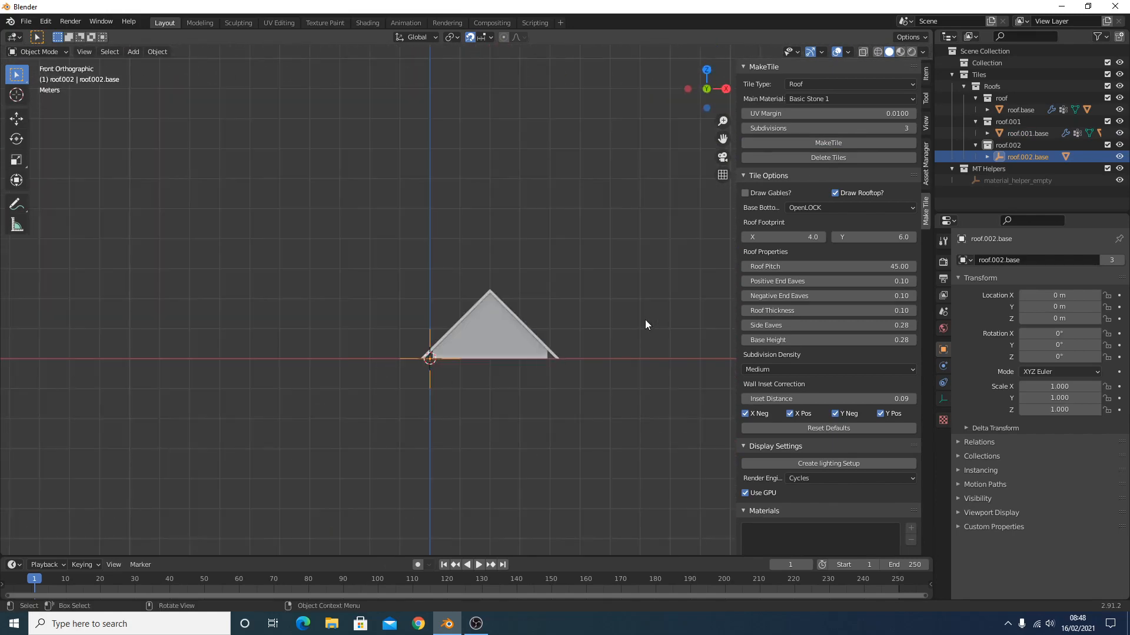
{"action": "right_click", "coordinate": [608, 358], "text": "shift"}
{"action": "left_click", "coordinate": [807, 267]}
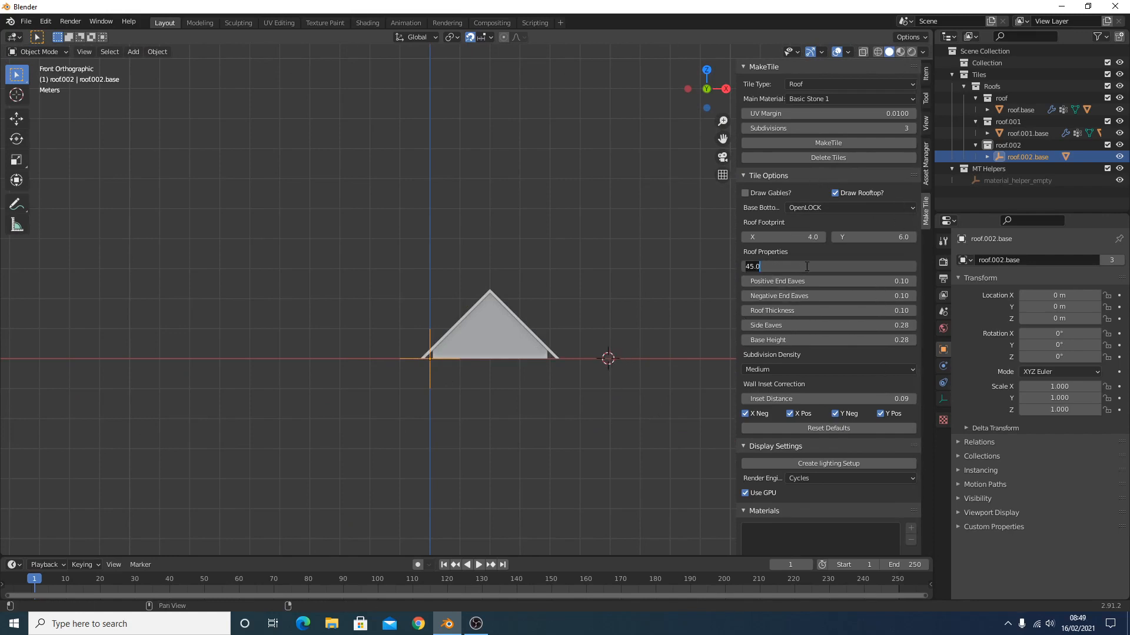
{"action": "type", "text": "55"}
{"action": "key", "text": "Return"}
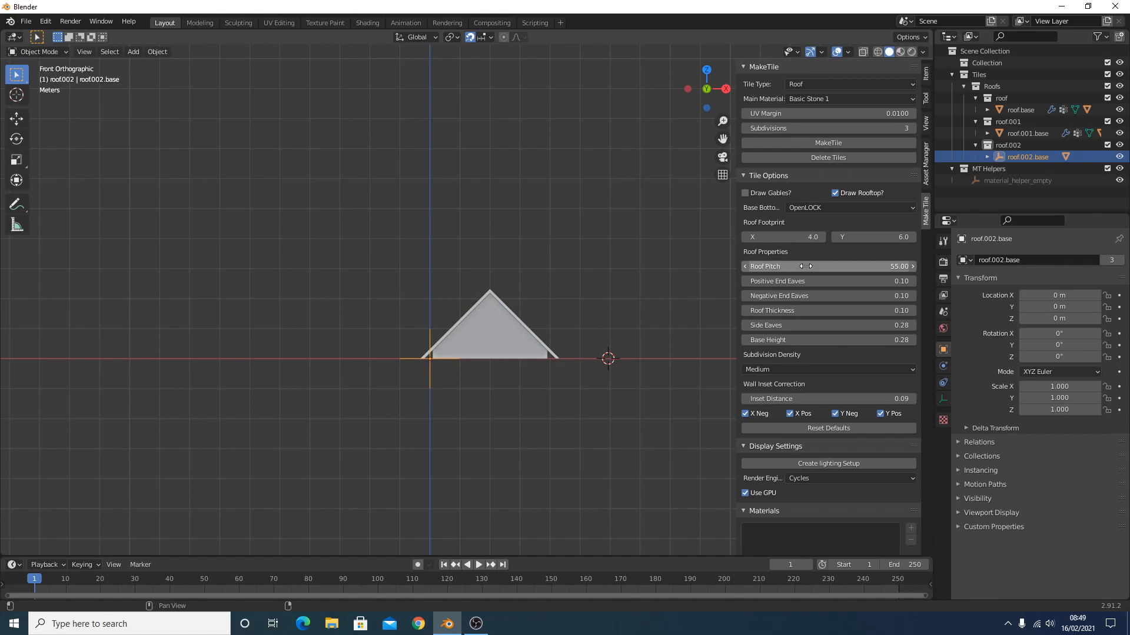
{"action": "left_click", "coordinate": [843, 145]}
{"action": "middle_click_drag", "start_coordinate": [634, 364], "coordinate": [489, 375], "text": "shift"}
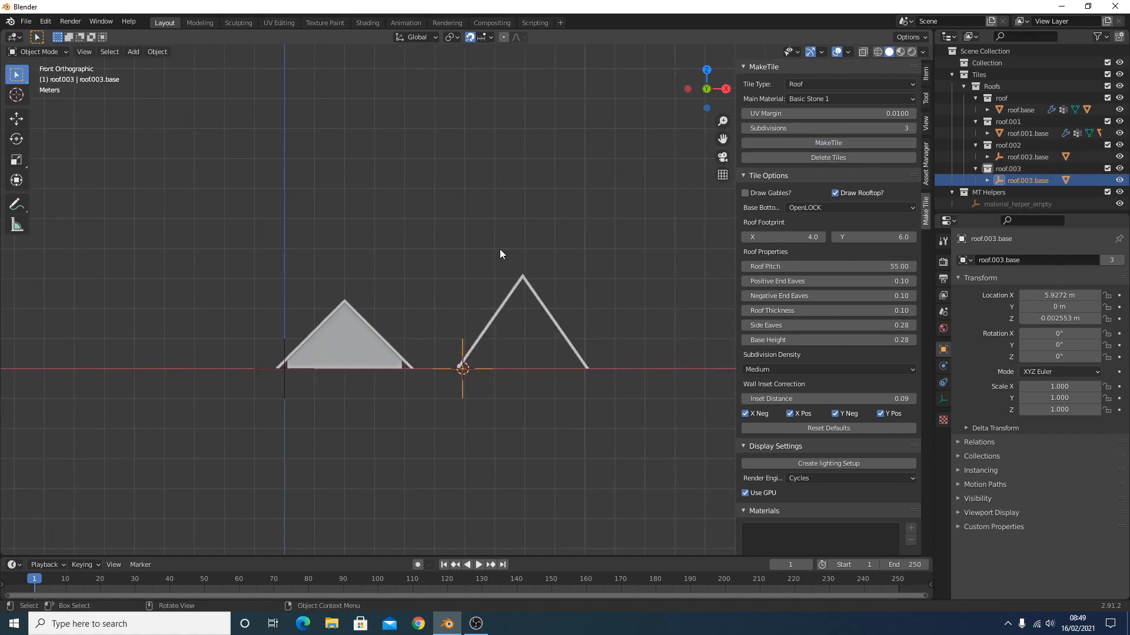
Replace the steep rooftop tile with one that has Draw Gables on and Positive and Negative End Eaves of 0.2
{"action": "left_click", "coordinate": [846, 159]}
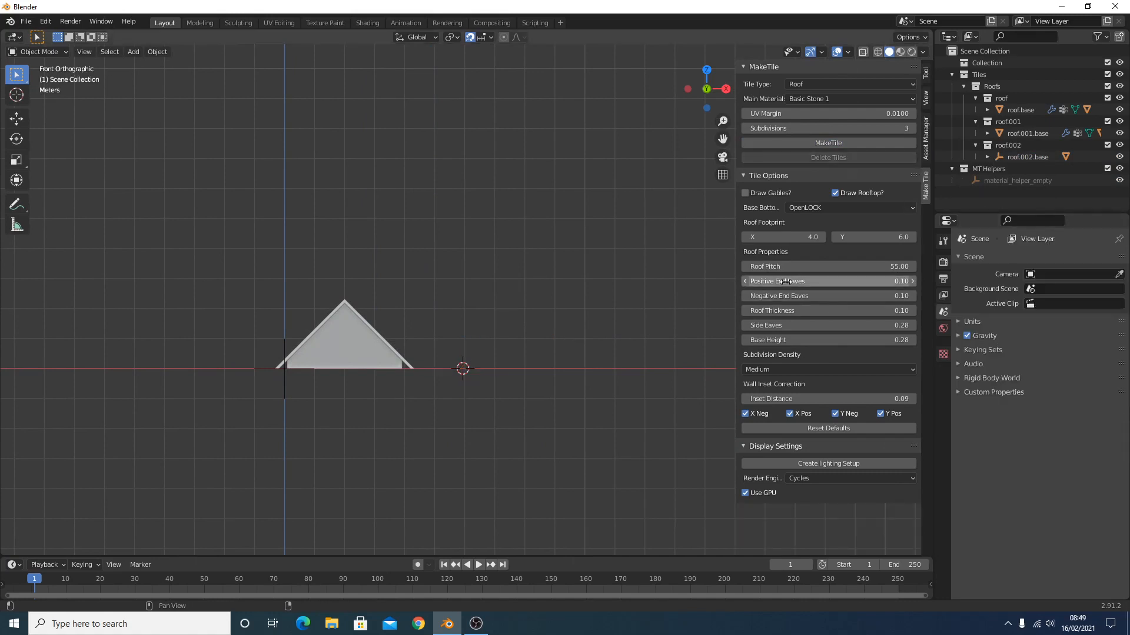
{"action": "left_click", "coordinate": [745, 193]}
{"action": "left_click", "coordinate": [837, 281]}
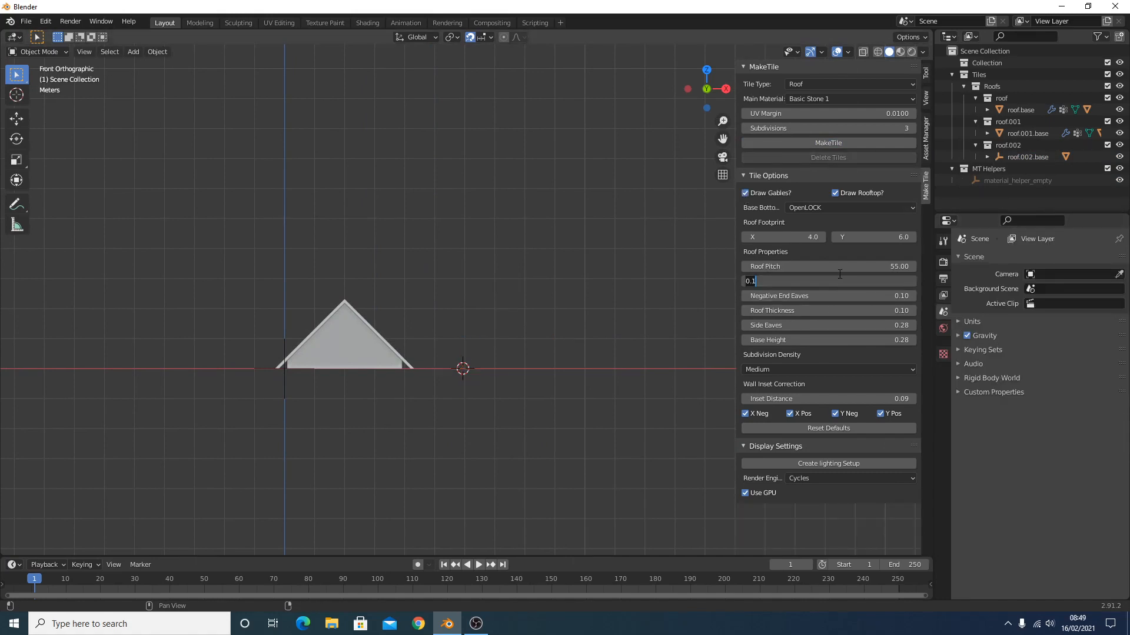
{"action": "type", "text": "0.2"}
{"action": "key", "text": "Return"}
{"action": "left_click", "coordinate": [859, 295]}
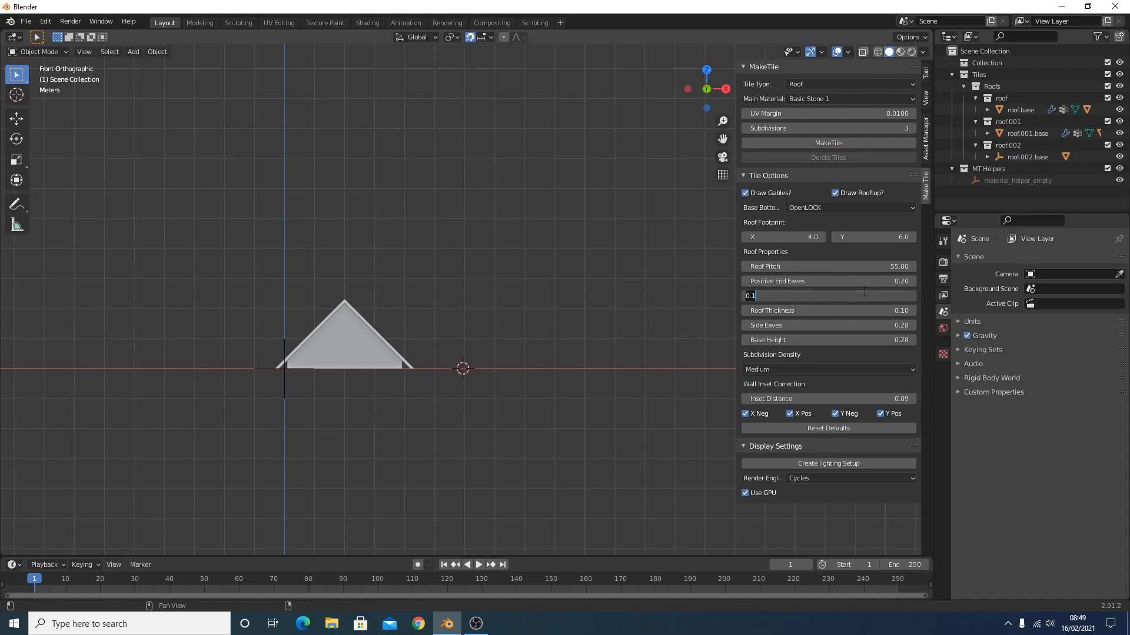
{"action": "type", "text": "0.2"}
{"action": "key", "text": "Return"}
{"action": "middle_click_drag", "start_coordinate": [589, 235], "coordinate": [372, 409]}
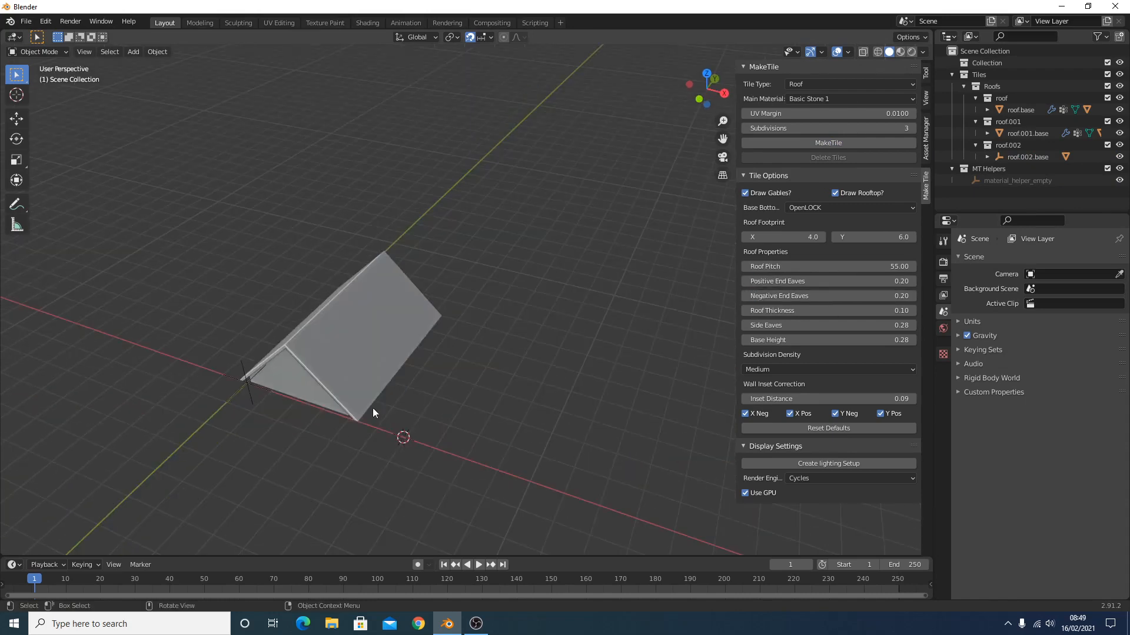
{"action": "left_click", "coordinate": [859, 142]}
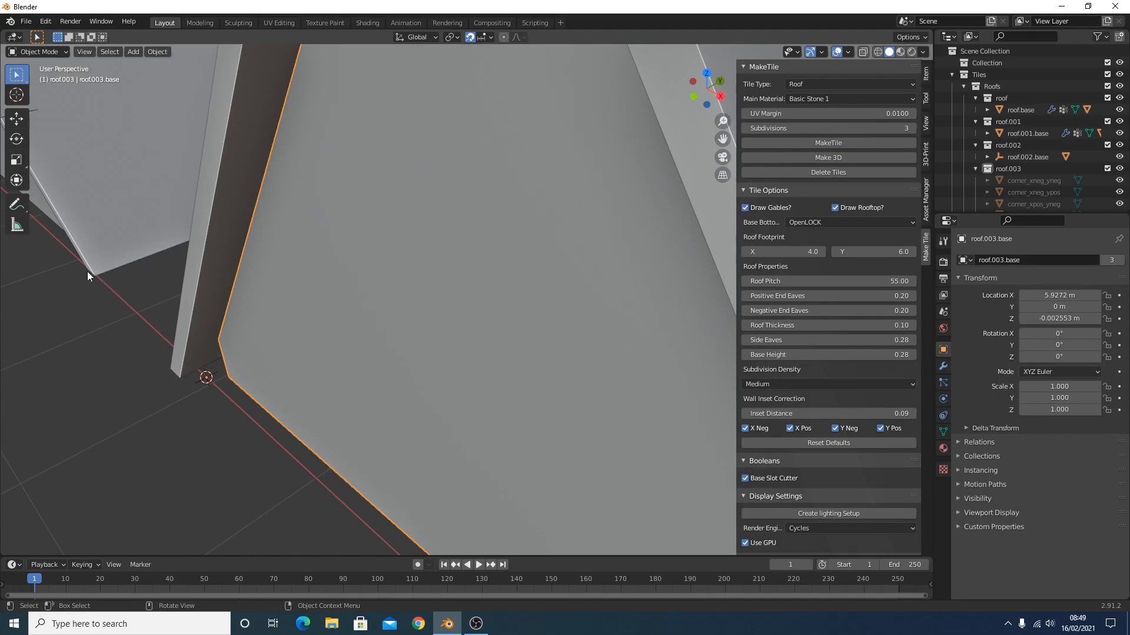
Examine the steep roof tile's overhanging eaves and where the roof slope meets the base, finishing in a close front view
{"action": "scroll", "coordinate": [108, 274], "scroll_direction": "down", "scroll_amount": 6}
{"action": "middle_click_drag", "start_coordinate": [537, 306], "coordinate": [647, 306]}
{"action": "scroll", "coordinate": [647, 306], "scroll_direction": "down", "scroll_amount": 5}
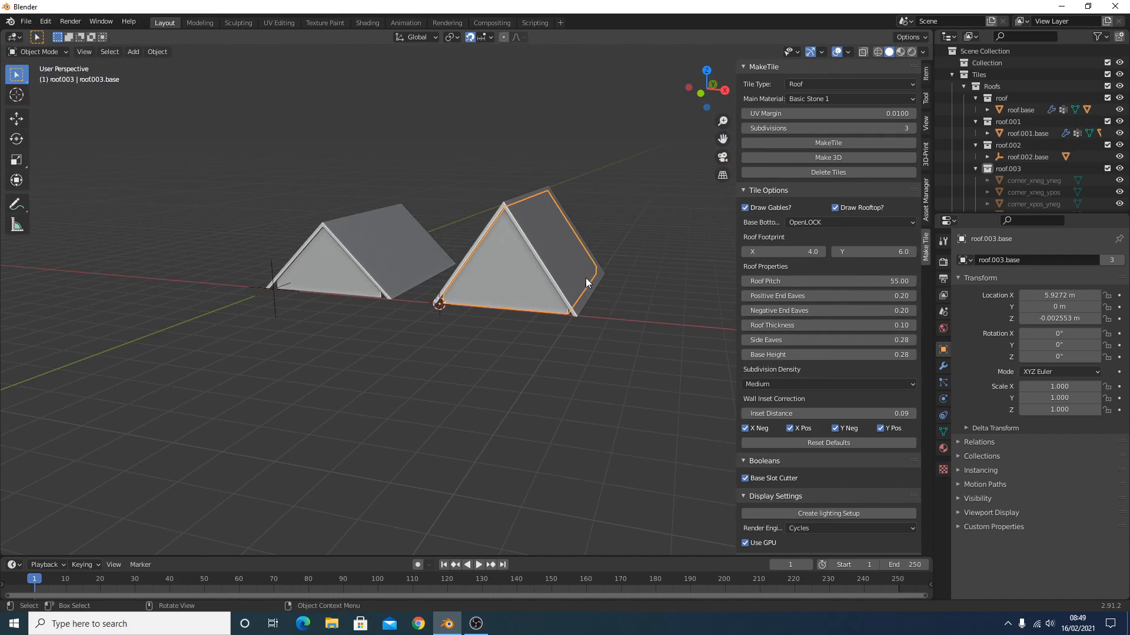
{"action": "middle_click_drag", "start_coordinate": [591, 350], "coordinate": [556, 360]}
{"action": "scroll", "coordinate": [470, 377], "scroll_direction": "up", "scroll_amount": 5}
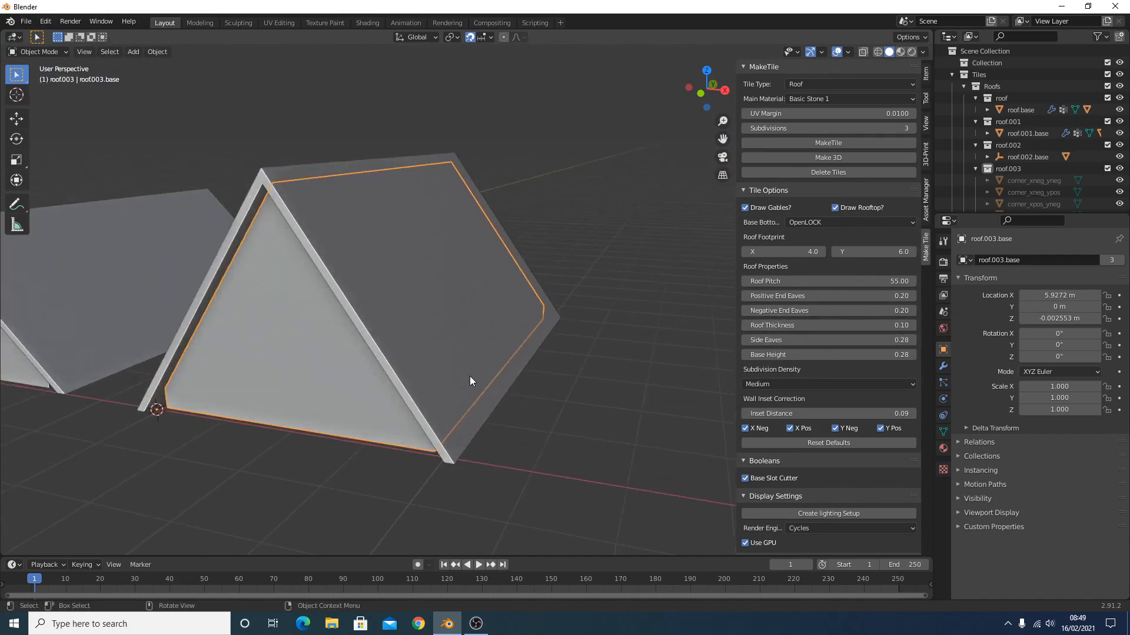
{"action": "middle_click_drag", "start_coordinate": [469, 380], "coordinate": [492, 358]}
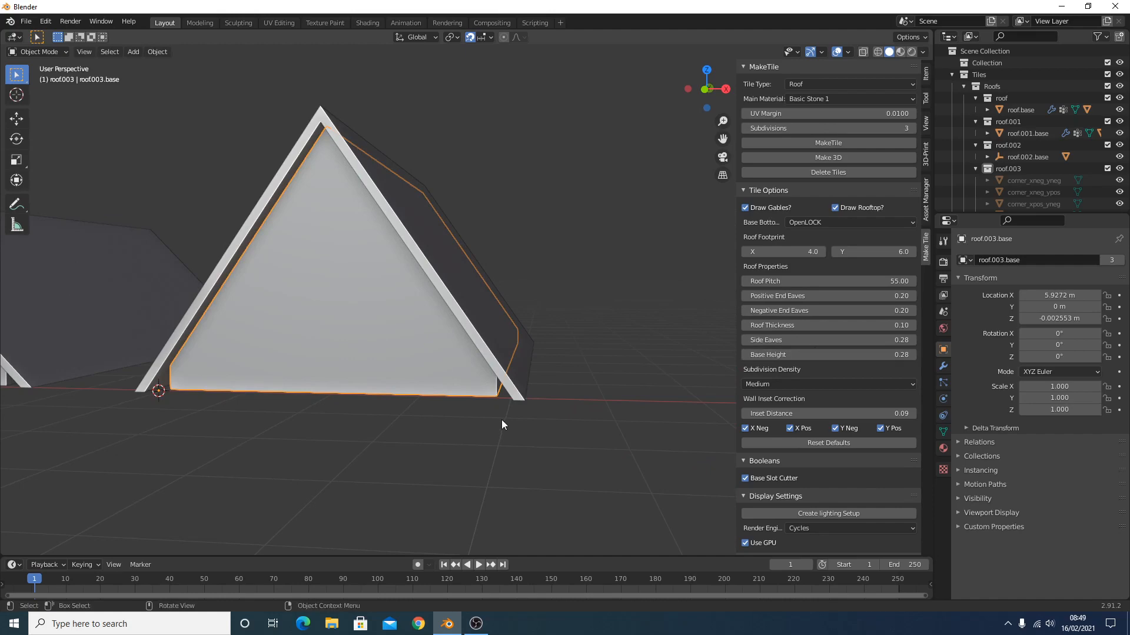
{"action": "key", "text": "KP_1"}
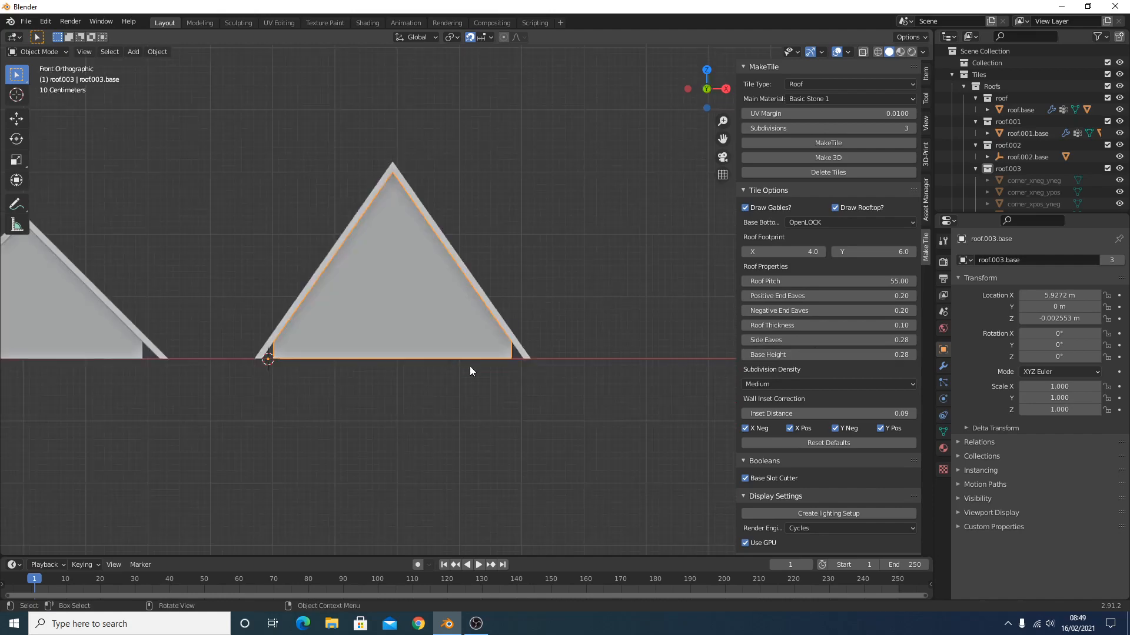
{"action": "scroll", "coordinate": [521, 336], "scroll_direction": "up", "scroll_amount": 5}
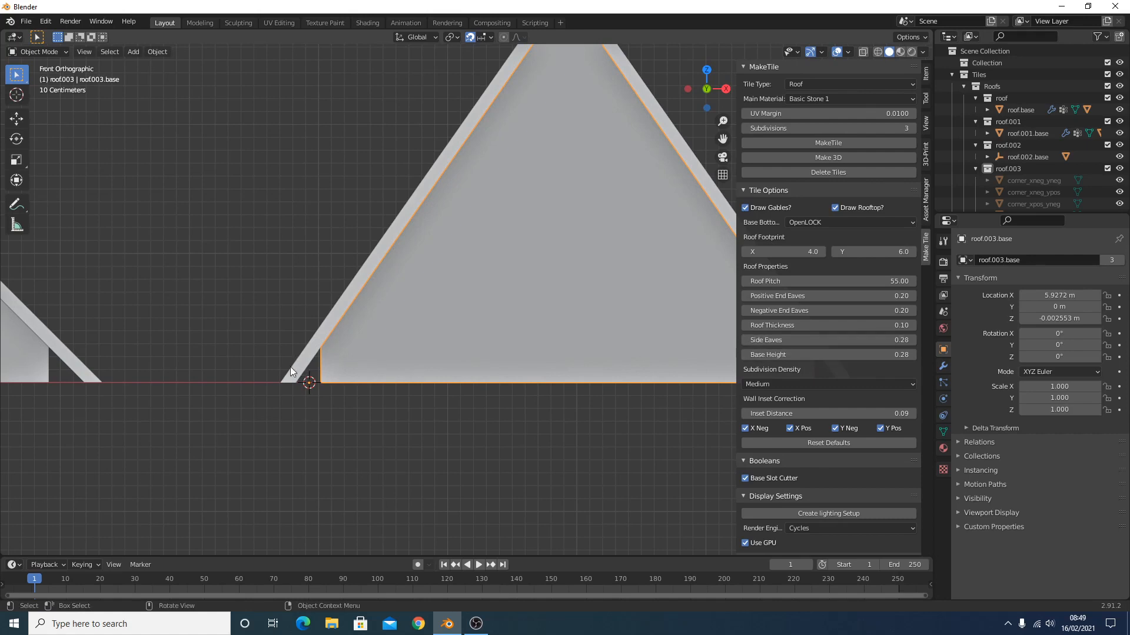
{"action": "middle_click_drag", "start_coordinate": [291, 372], "coordinate": [463, 340], "text": "shift"}
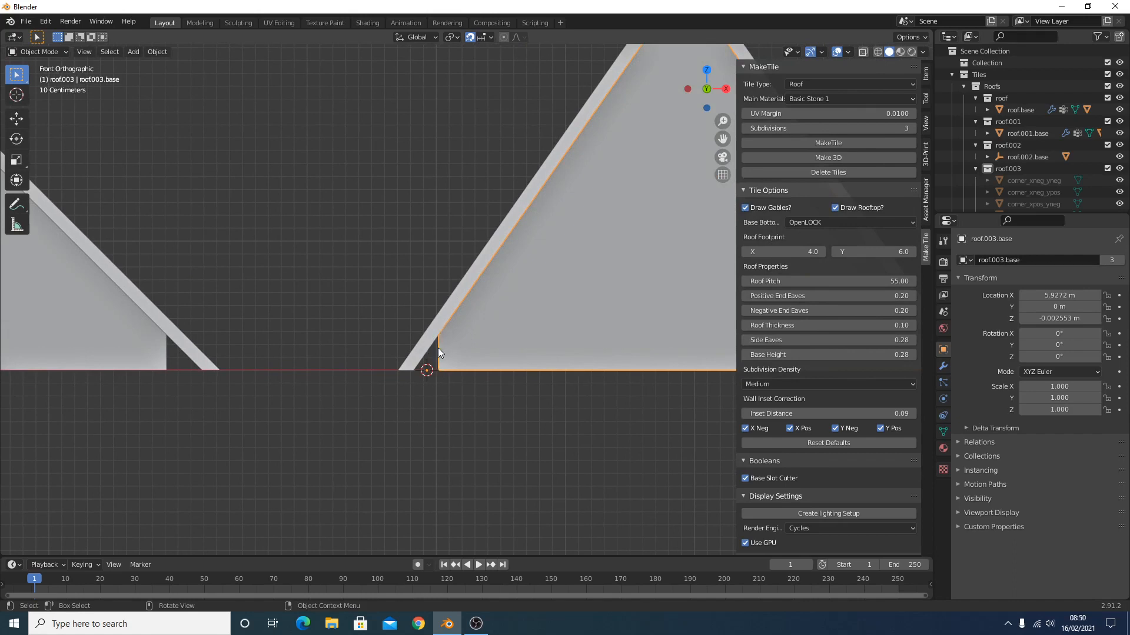
Set the roof's Base Height to 0.3
{"action": "left_click", "coordinate": [867, 355]}
{"action": "type", "text": "0.3"}
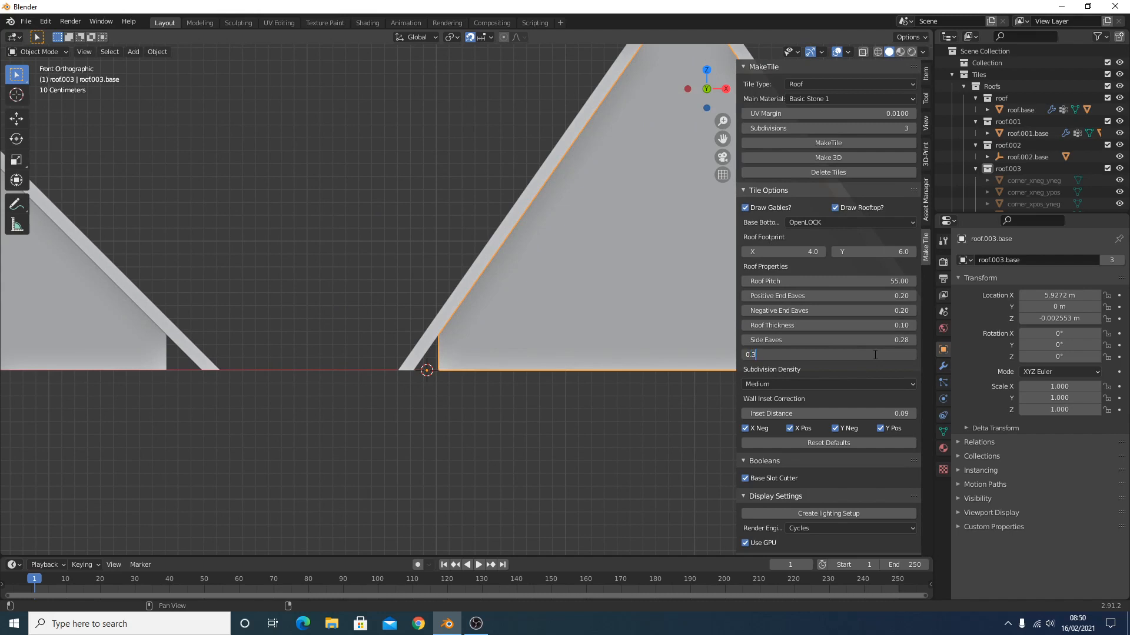
{"action": "key", "text": "Return"}
Generate another roof tile beside the steep one on the X axis, with footprint Y 0.5 and Base Height 0.4
{"action": "left_click", "coordinate": [895, 251]}
{"action": "type", "text": "0.5"}
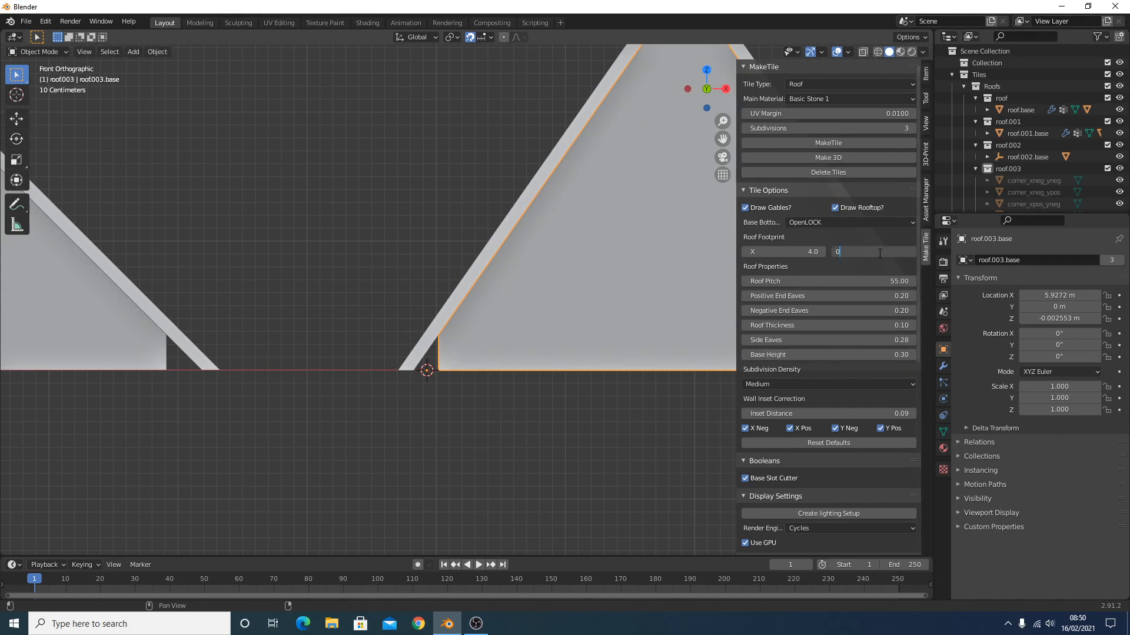
{"action": "key", "text": "Return"}
{"action": "scroll", "coordinate": [647, 318], "scroll_direction": "down", "scroll_amount": 5}
{"action": "middle_click_drag", "start_coordinate": [693, 308], "coordinate": [465, 328], "text": "shift"}
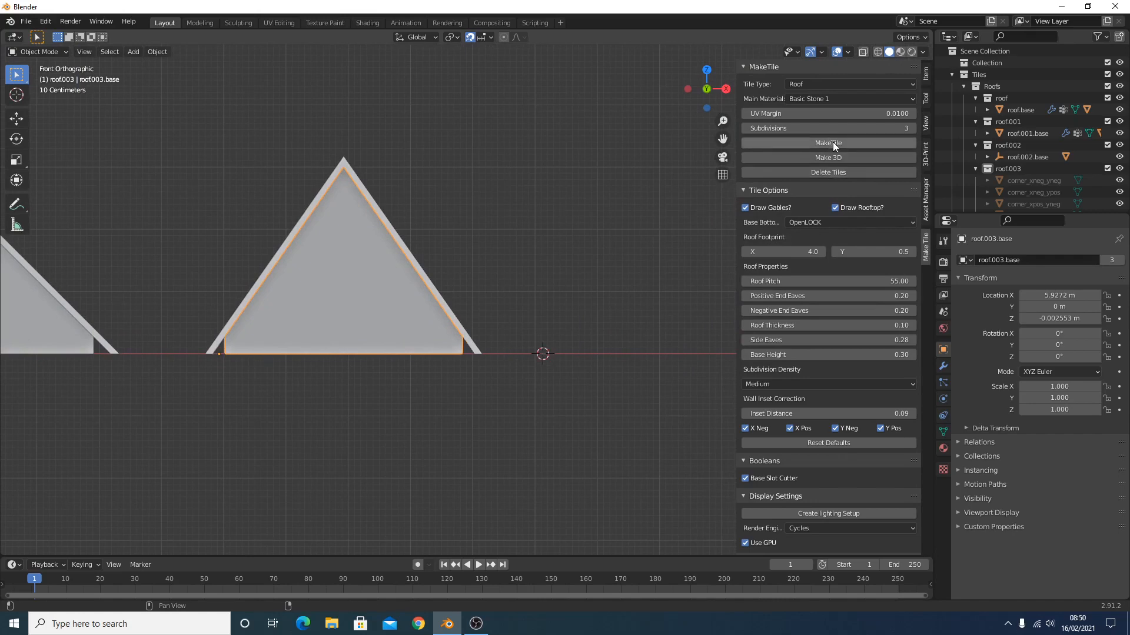
{"action": "left_click", "coordinate": [856, 353]}
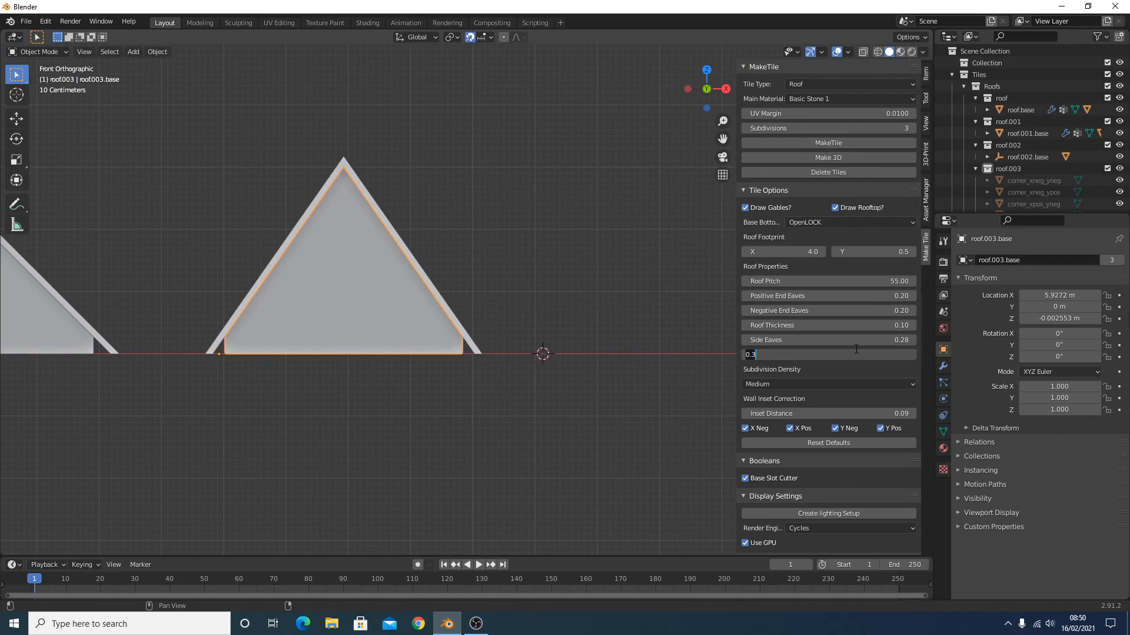
{"action": "type", "text": "0.4"}
{"action": "key", "text": "Return"}
{"action": "left_click", "coordinate": [841, 143]}
{"action": "middle_click_drag", "start_coordinate": [642, 287], "coordinate": [542, 276], "text": "shift"}
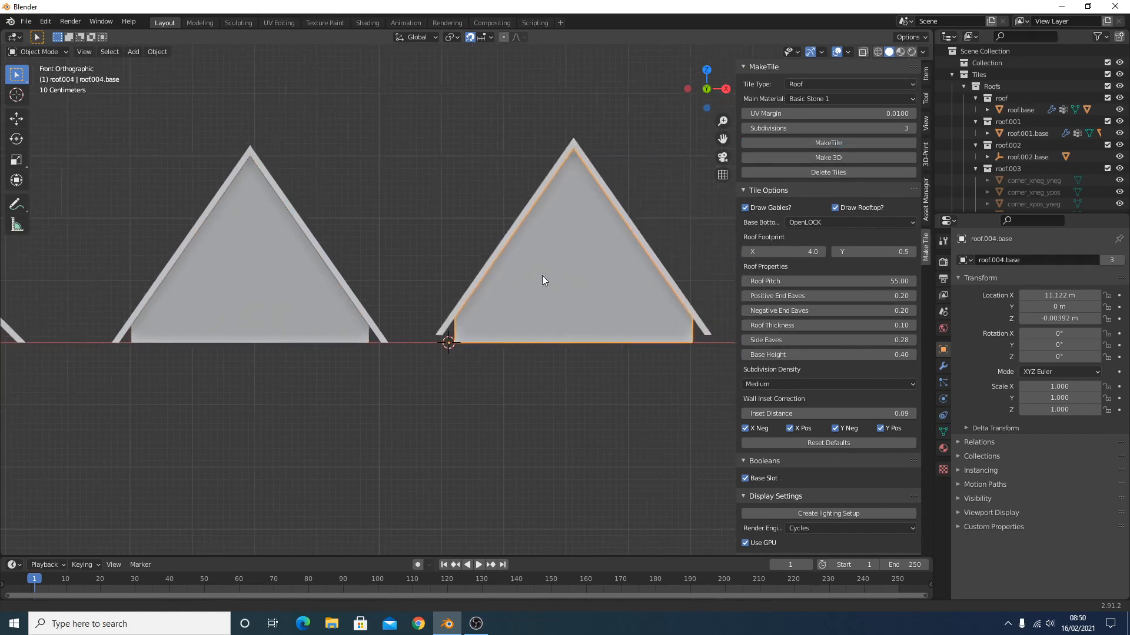
Try to set Side Eaves to 0.4 with the newest tile's rooftop selected
{"action": "scroll", "coordinate": [518, 288], "scroll_direction": "up", "scroll_amount": 5}
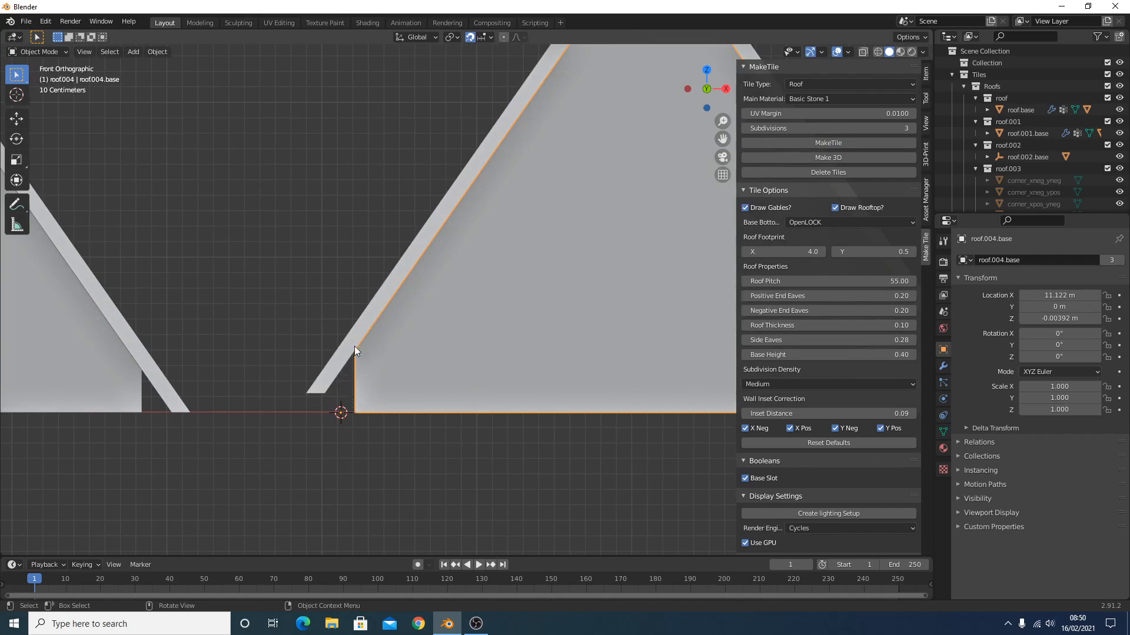
{"action": "left_click", "coordinate": [339, 374]}
{"action": "left_click", "coordinate": [886, 340]}
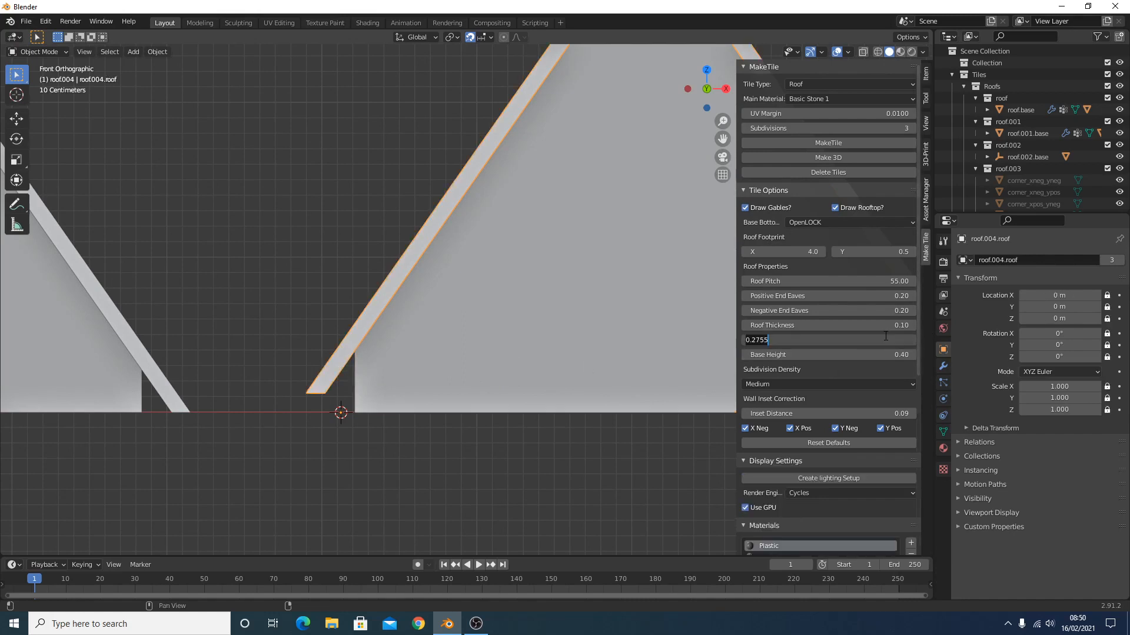
{"action": "type", "text": "0.4"}
{"action": "key", "text": "Return"}
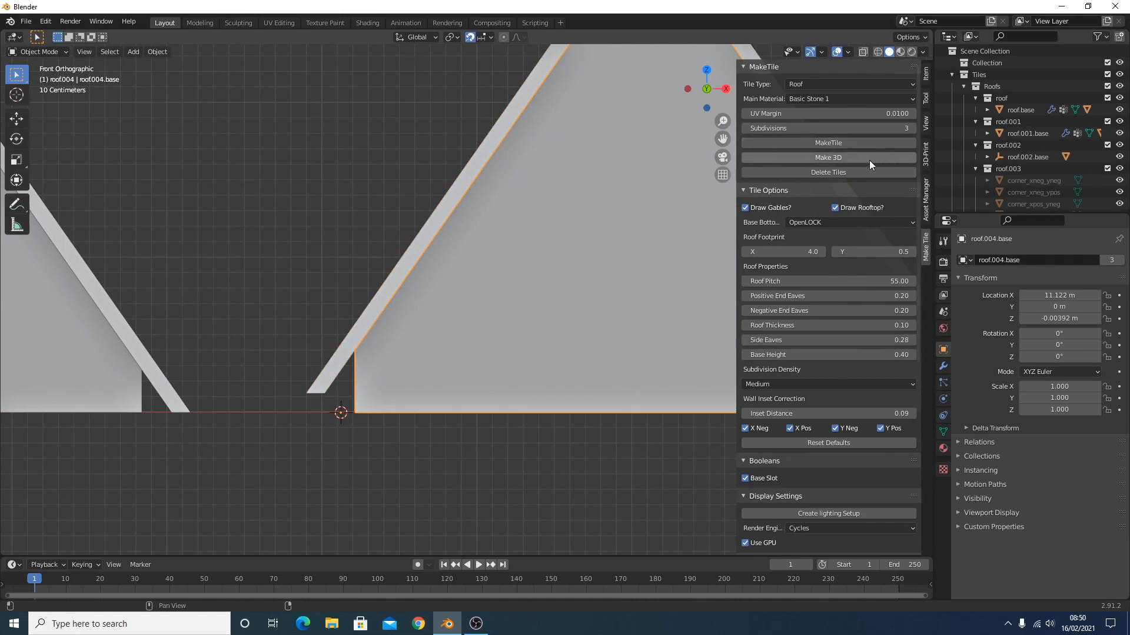
Delete the newest roof tile and regenerate it with Side Eaves set to 0.4
{"action": "left_click", "coordinate": [858, 171]}
{"action": "left_click", "coordinate": [882, 325]}
{"action": "type", "text": "0.4"}
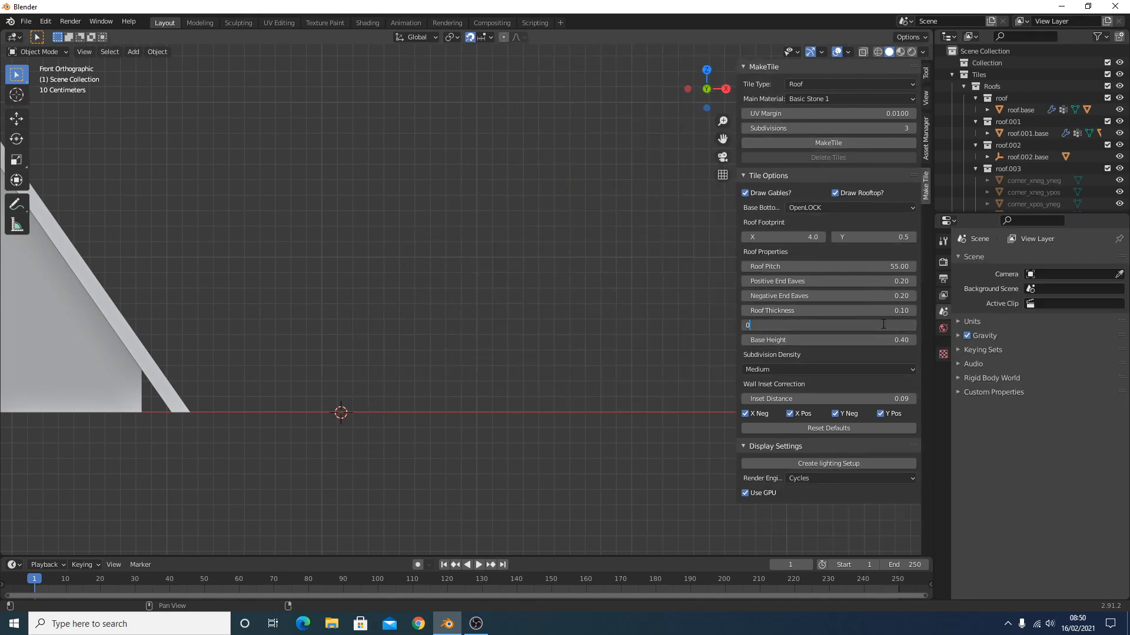
{"action": "key", "text": "Return"}
{"action": "left_click", "coordinate": [882, 324]}
{"action": "key", "text": "Return"}
{"action": "left_click", "coordinate": [838, 140]}
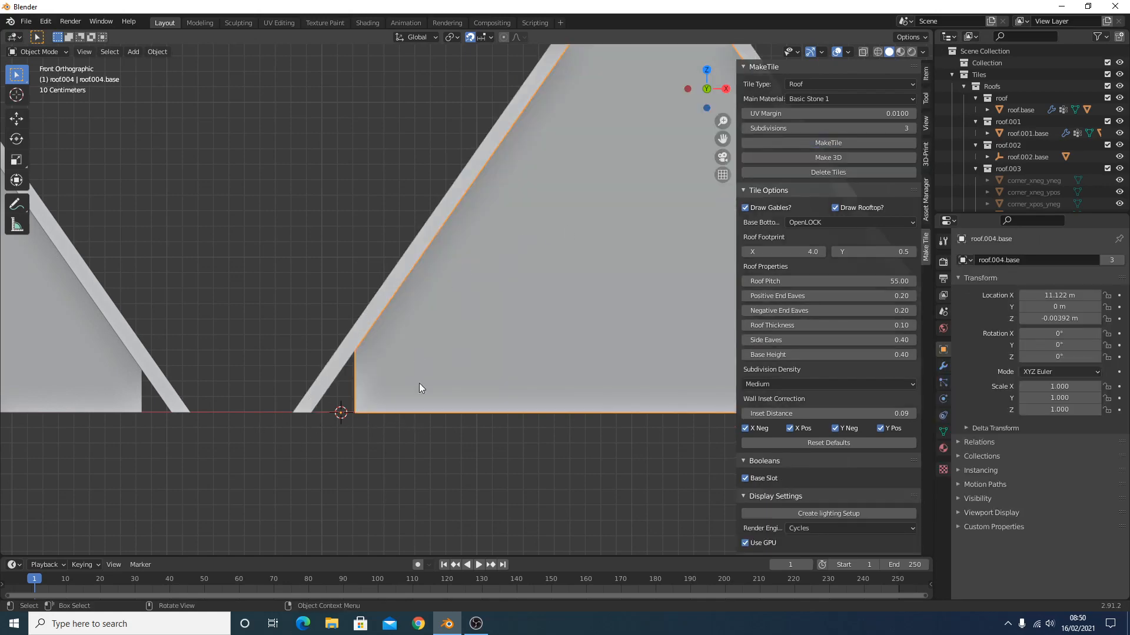
{"action": "scroll", "coordinate": [518, 347], "scroll_direction": "down", "scroll_amount": 3}
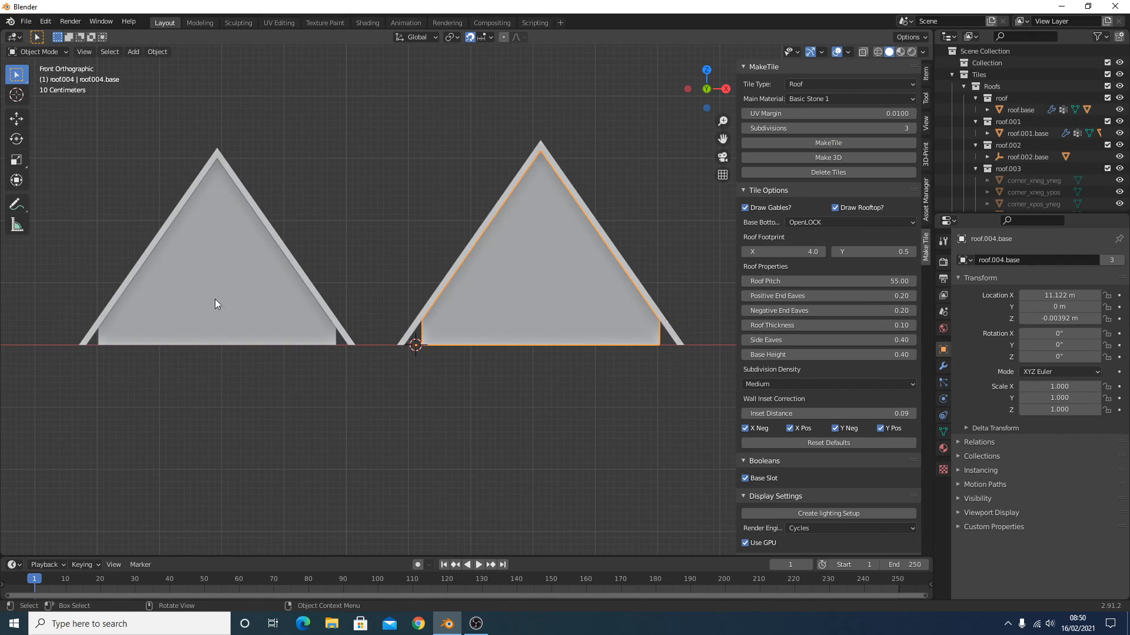
Compare the pitch, side eaves and base height of the three roof tiles in the front view
{"action": "scroll", "coordinate": [298, 302], "scroll_direction": "down", "scroll_amount": 3}
{"action": "middle_click_drag", "start_coordinate": [273, 312], "coordinate": [496, 313], "text": "shift"}
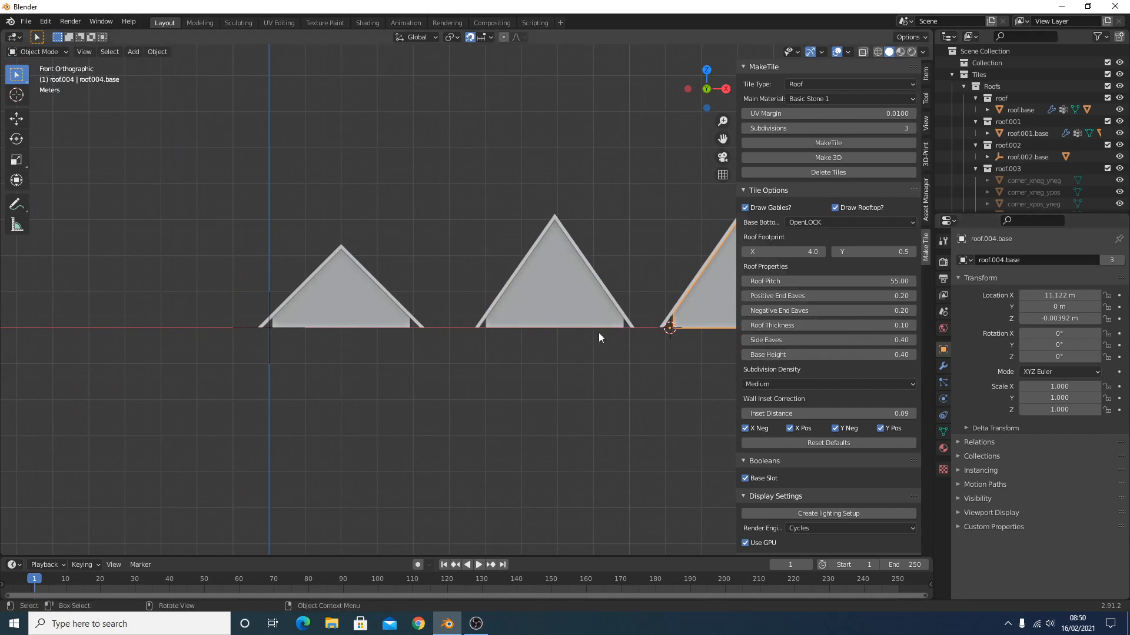
{"action": "middle_click_drag", "start_coordinate": [598, 333], "coordinate": [472, 361], "text": "shift"}
{"action": "scroll", "coordinate": [510, 351], "scroll_direction": "up", "scroll_amount": 1}
{"action": "scroll", "coordinate": [511, 351], "scroll_direction": "up", "scroll_amount": 1}
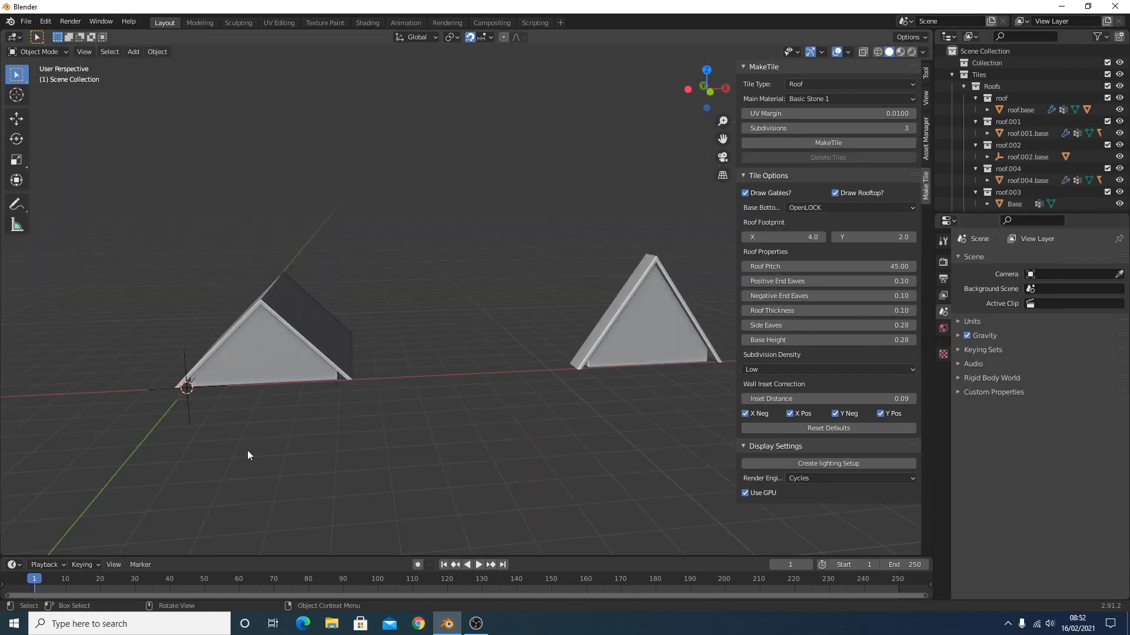
With the front gable selected, set the footprint Y to 0.4 and the Subdivision Density to Low
{"action": "left_click", "coordinate": [255, 356]}
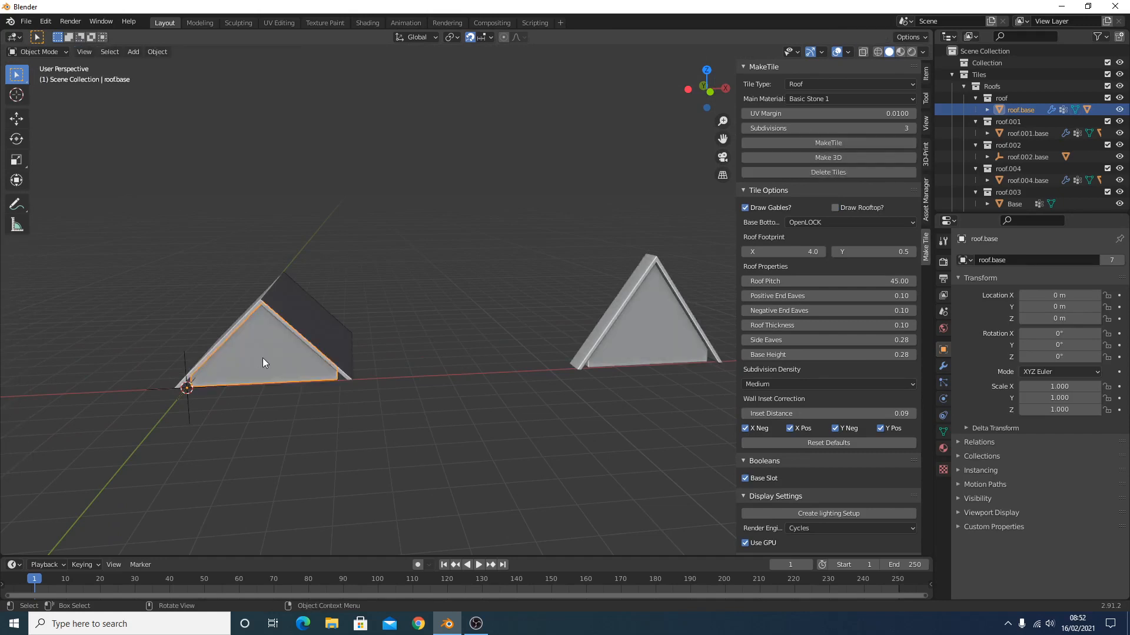
{"action": "middle_click_drag", "start_coordinate": [595, 355], "coordinate": [584, 361]}
{"action": "left_click", "coordinate": [897, 251]}
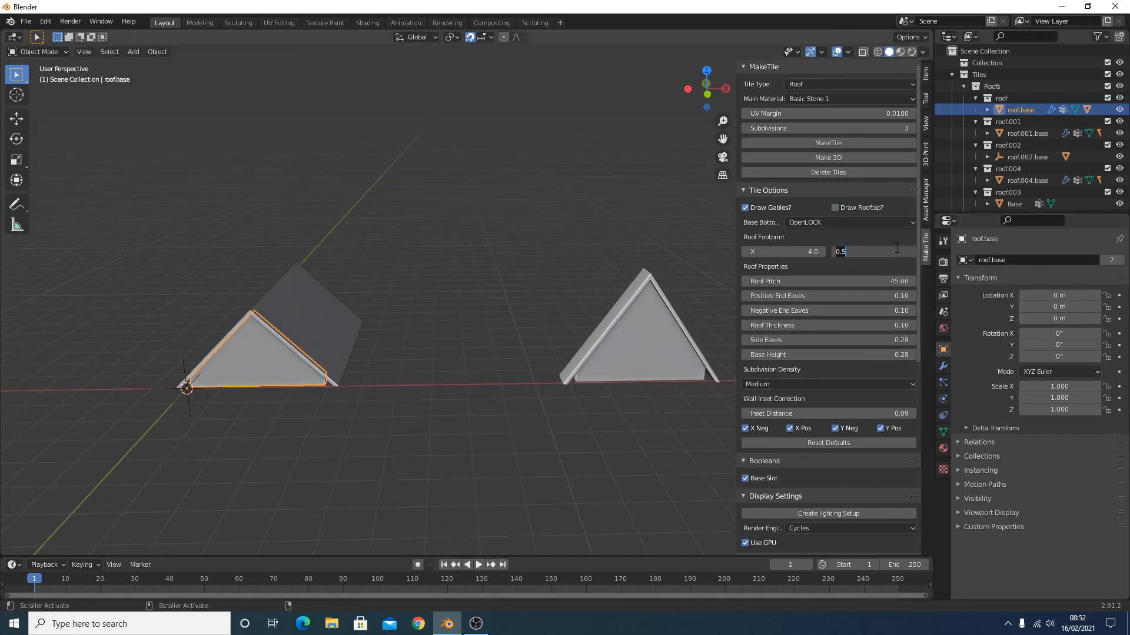
{"action": "type", "text": "0.4"}
{"action": "key", "text": "Return"}
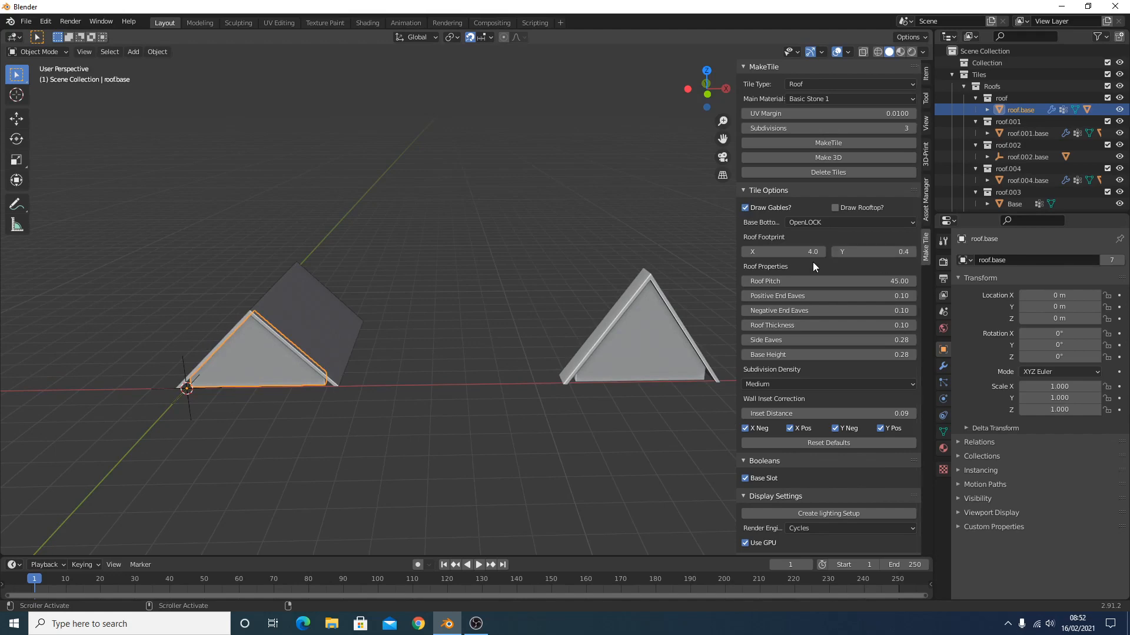
{"action": "left_click", "coordinate": [799, 381]}
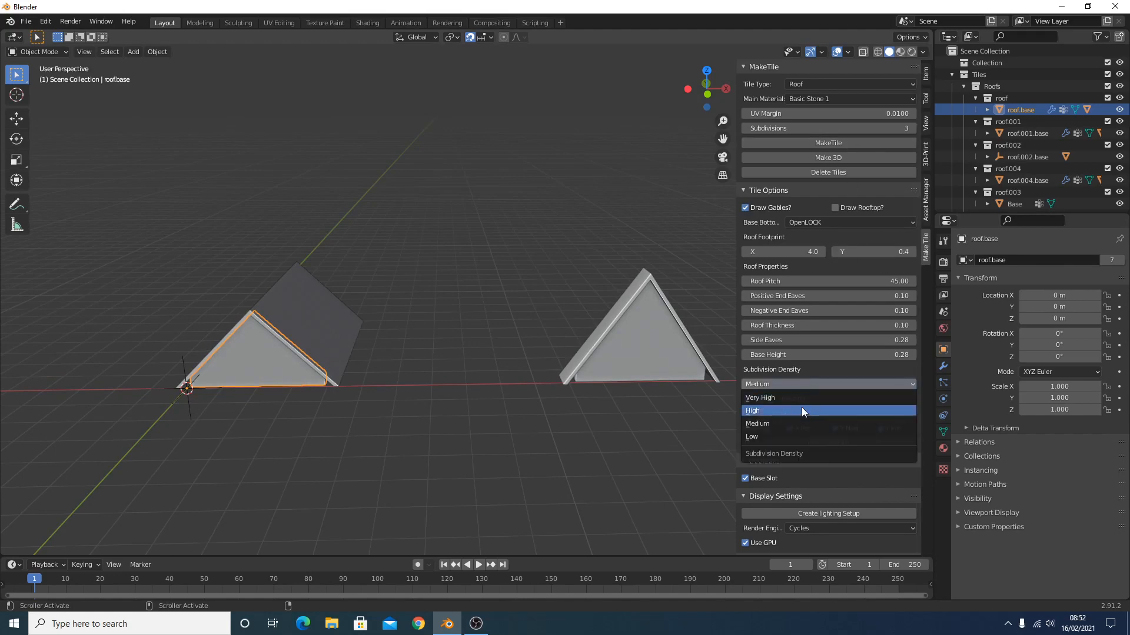
{"action": "left_click", "coordinate": [796, 437]}
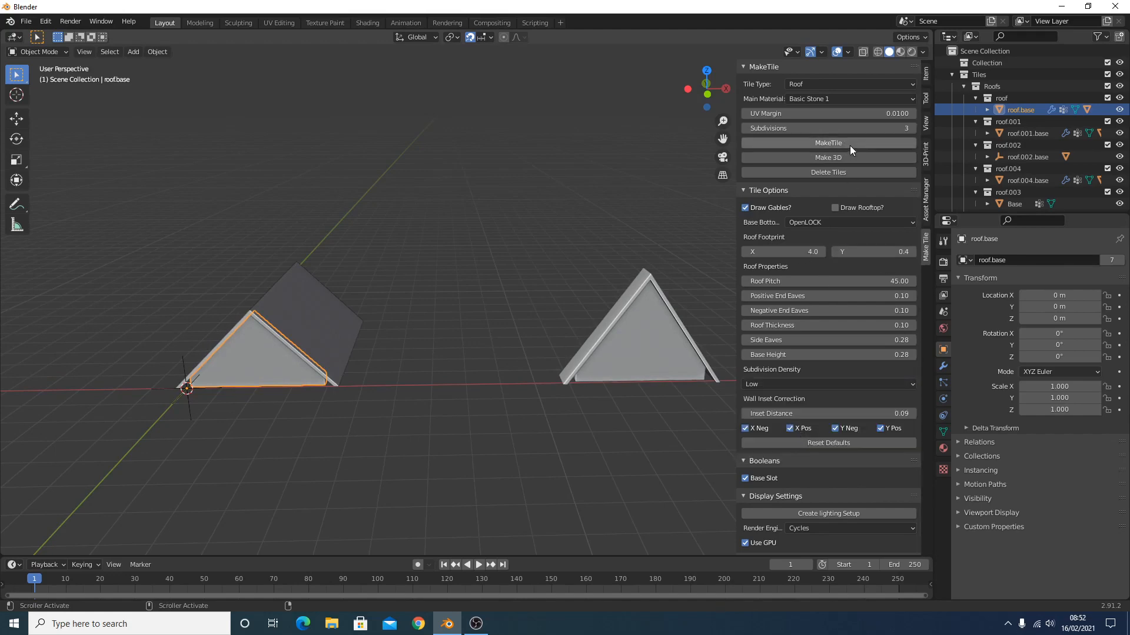
Set the footprint Y to 4 and generate a gables-only roof tile with these settings
{"action": "left_click", "coordinate": [877, 253]}
{"action": "type", "text": "4"}
{"action": "key", "text": "Return"}
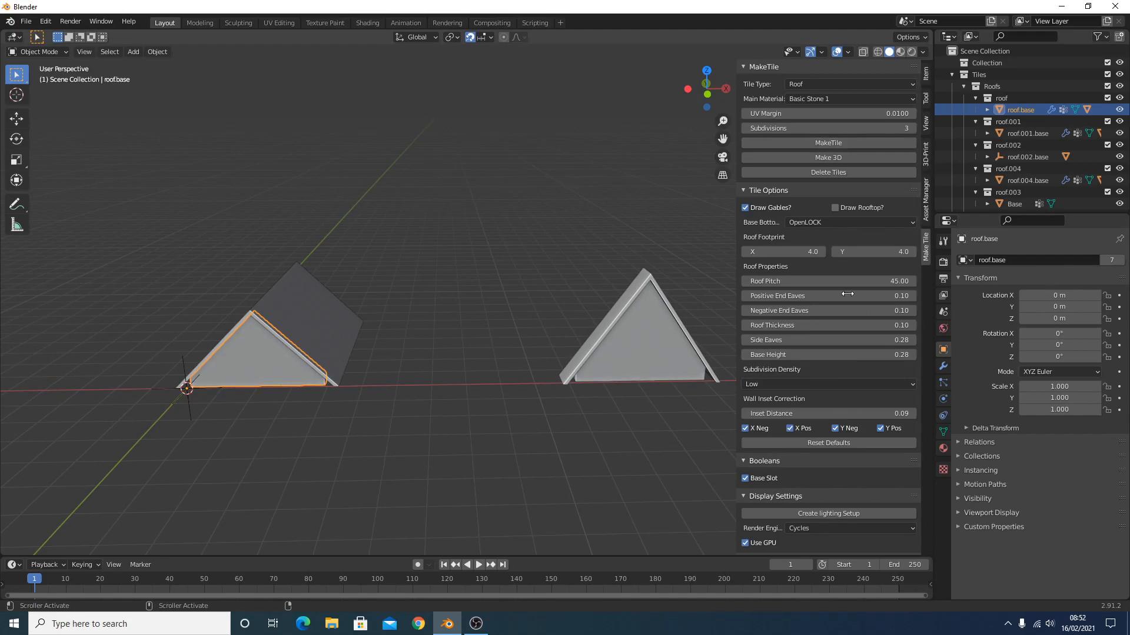
{"action": "left_click", "coordinate": [839, 144]}
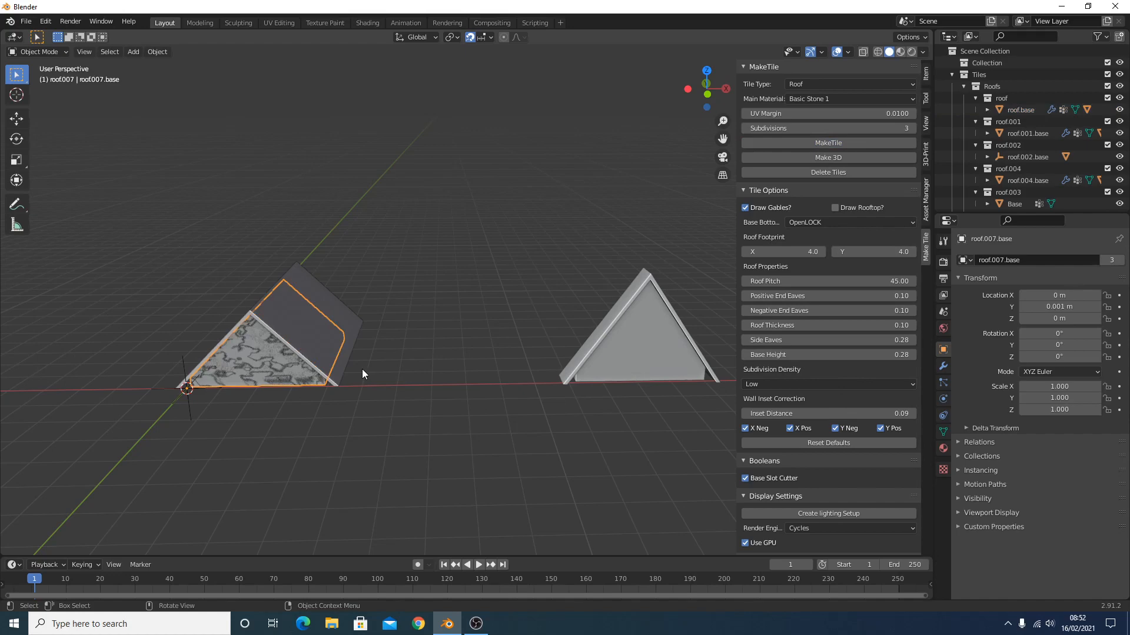
Move the new roof tile along the X axis to 5 m and inspect its mesh subdivisions in Edit Mode
{"action": "key", "text": "g"}
{"action": "key", "text": "x"}
{"action": "left_click", "coordinate": [545, 379]}
{"action": "key", "text": "Tab"}
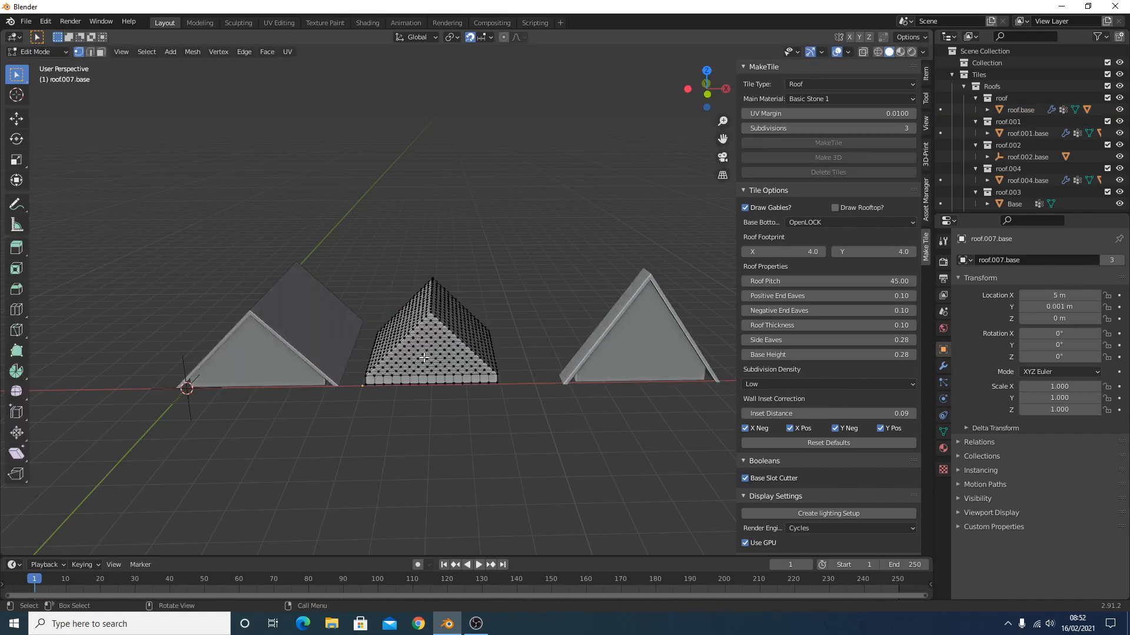
{"action": "middle_click_drag", "start_coordinate": [424, 358], "coordinate": [527, 307]}
{"action": "key", "text": "Tab"}
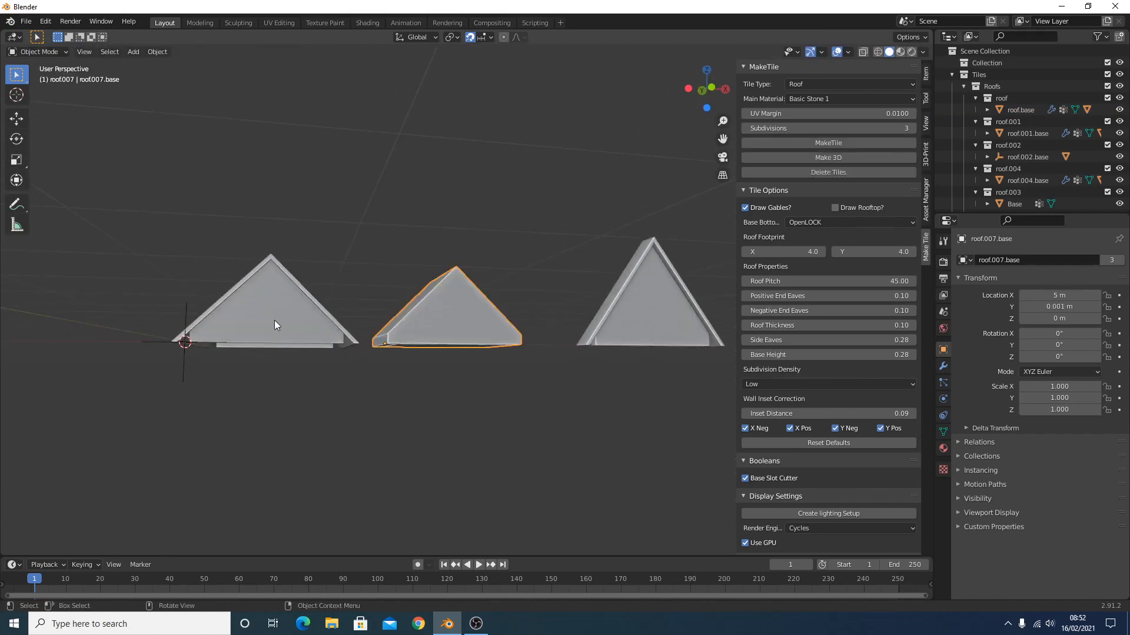
Compare the original roof and the new low-density tile from several angles
{"action": "left_click", "coordinate": [274, 325]}
{"action": "left_click", "coordinate": [485, 325], "text": "shift"}
{"action": "middle_click_drag", "start_coordinate": [489, 318], "coordinate": [541, 251]}
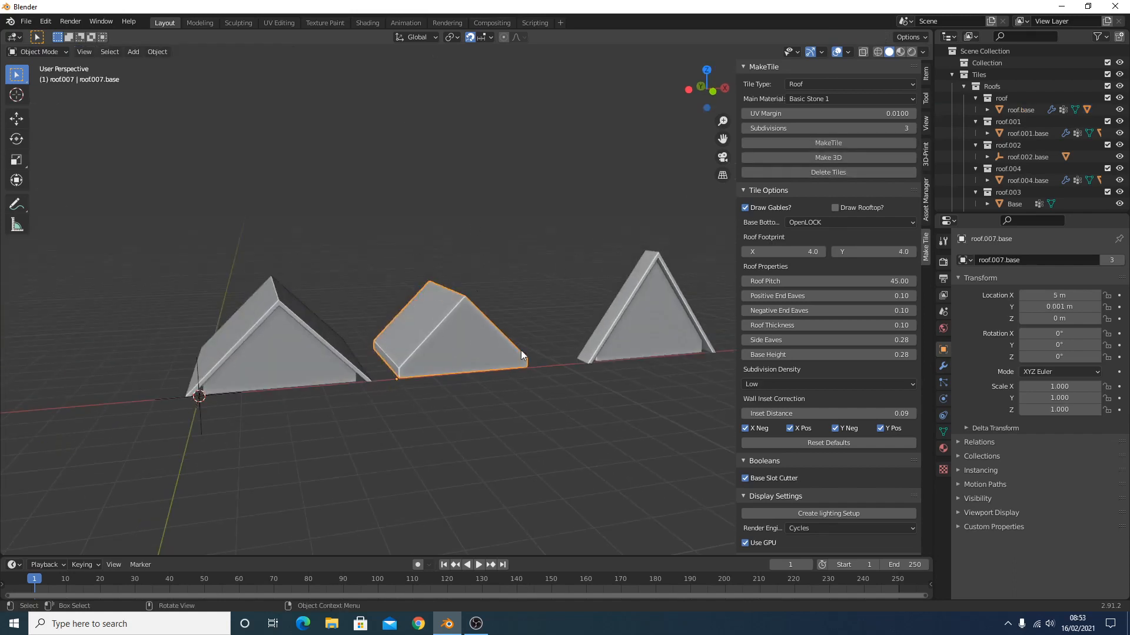
{"action": "middle_click_drag", "start_coordinate": [464, 323], "coordinate": [486, 390]}
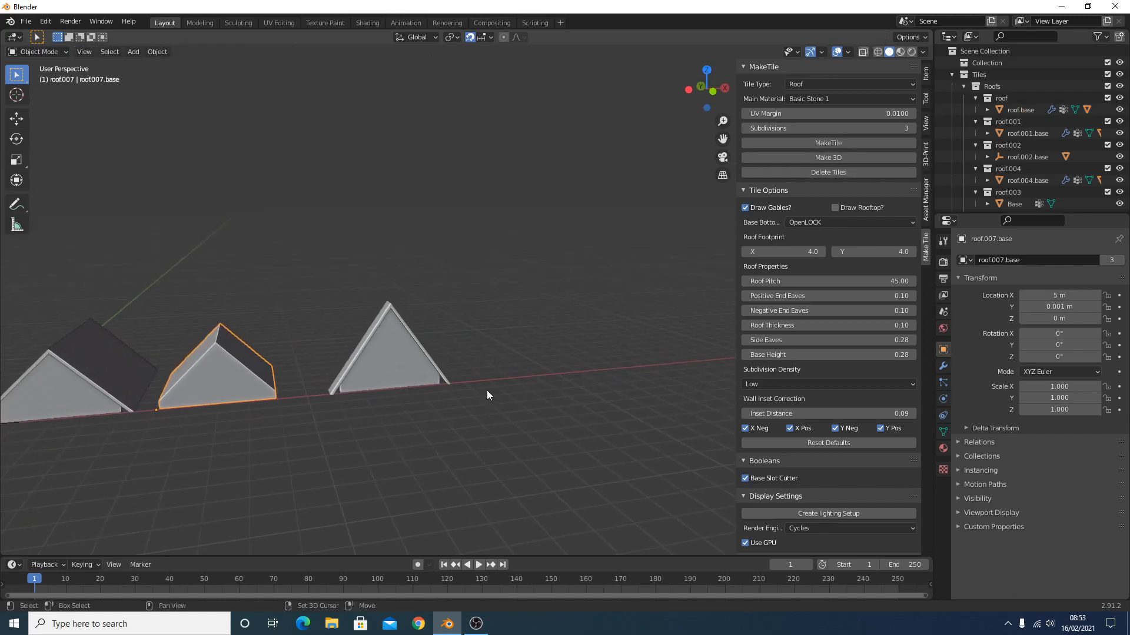
Switch the Tile Type to Straight Wall to show its base and core size options
{"action": "left_click", "coordinate": [827, 83]}
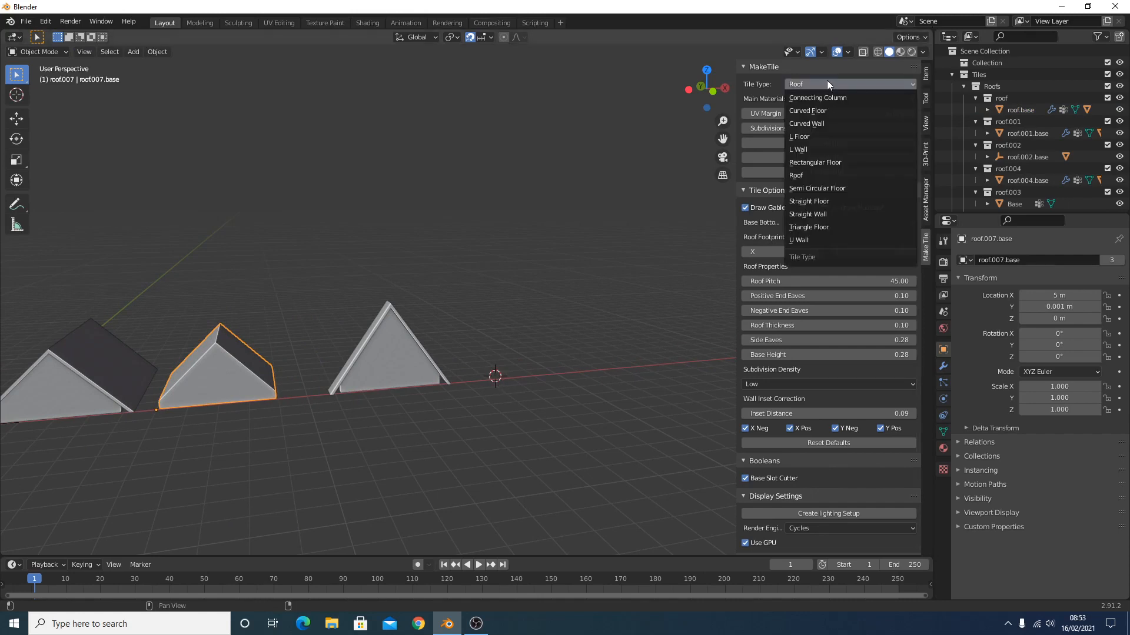
{"action": "left_click", "coordinate": [835, 213]}
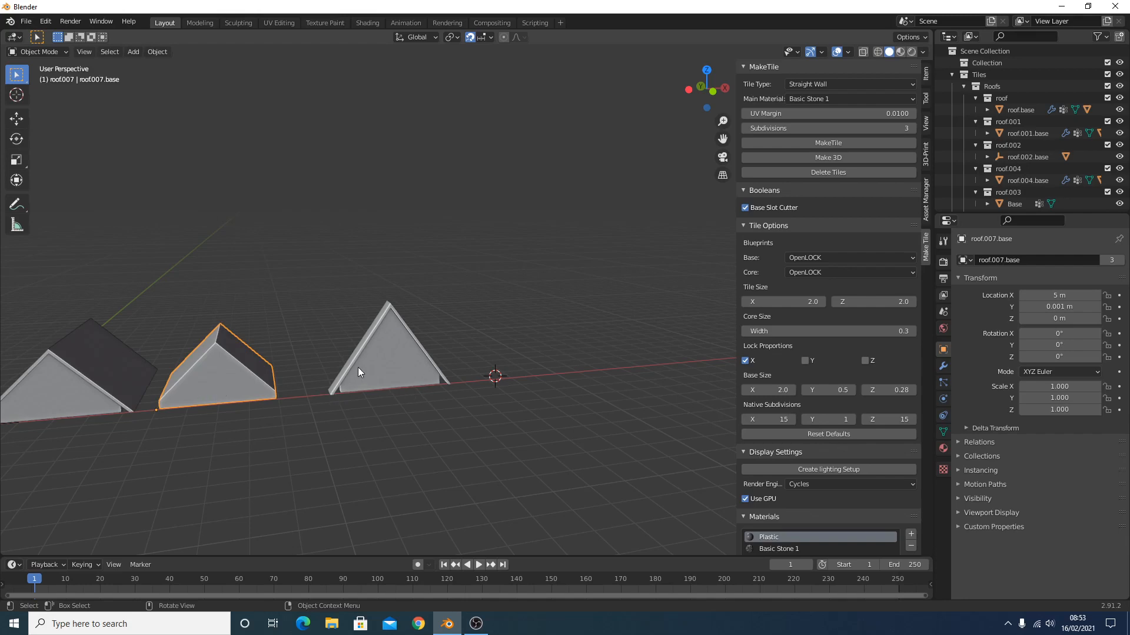
{"action": "middle_click_drag", "start_coordinate": [156, 391], "coordinate": [417, 352]}
Hide the rooftop covering the original roof and select its front gable
{"action": "left_click", "coordinate": [132, 362]}
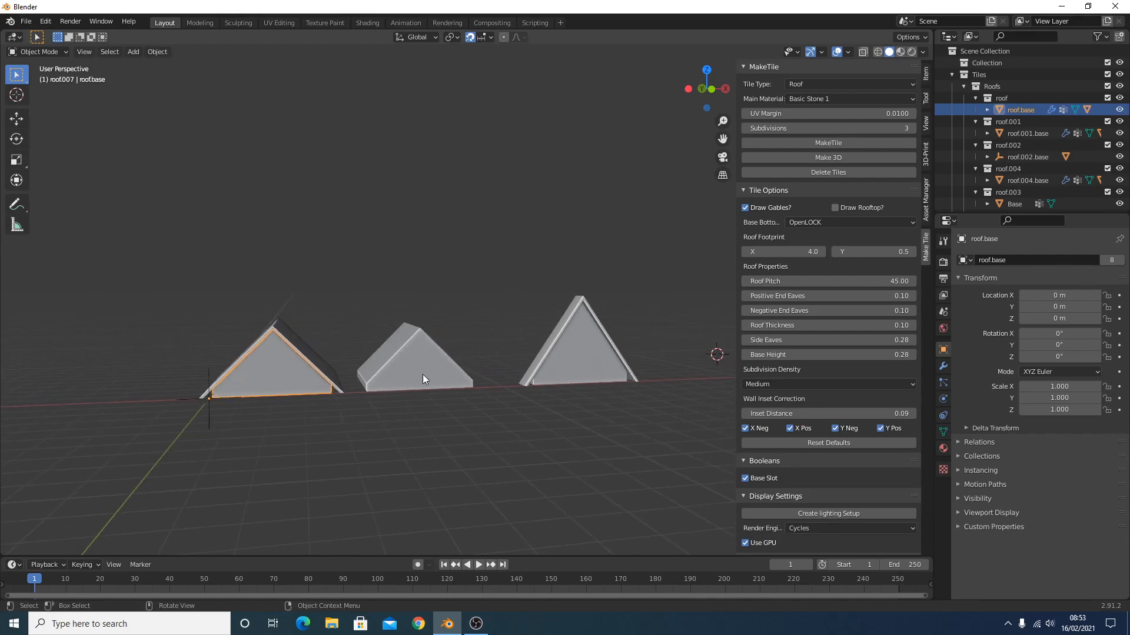
{"action": "middle_click_drag", "start_coordinate": [275, 401], "coordinate": [277, 424]}
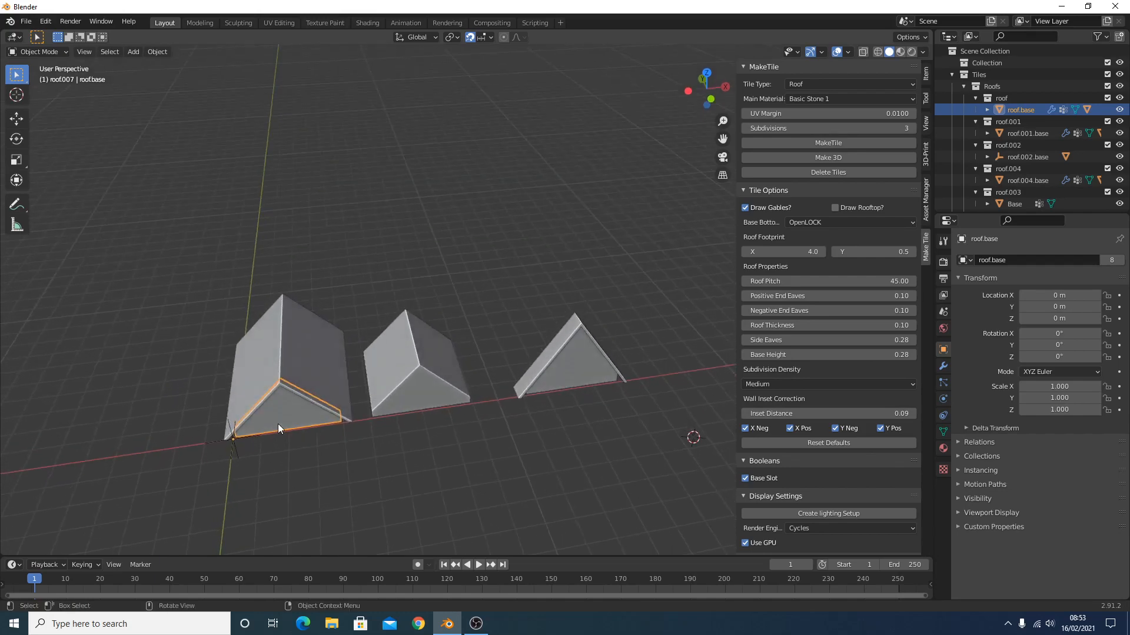
{"action": "left_click", "coordinate": [263, 406]}
{"action": "key", "text": "h"}
{"action": "left_click", "coordinate": [290, 418]}
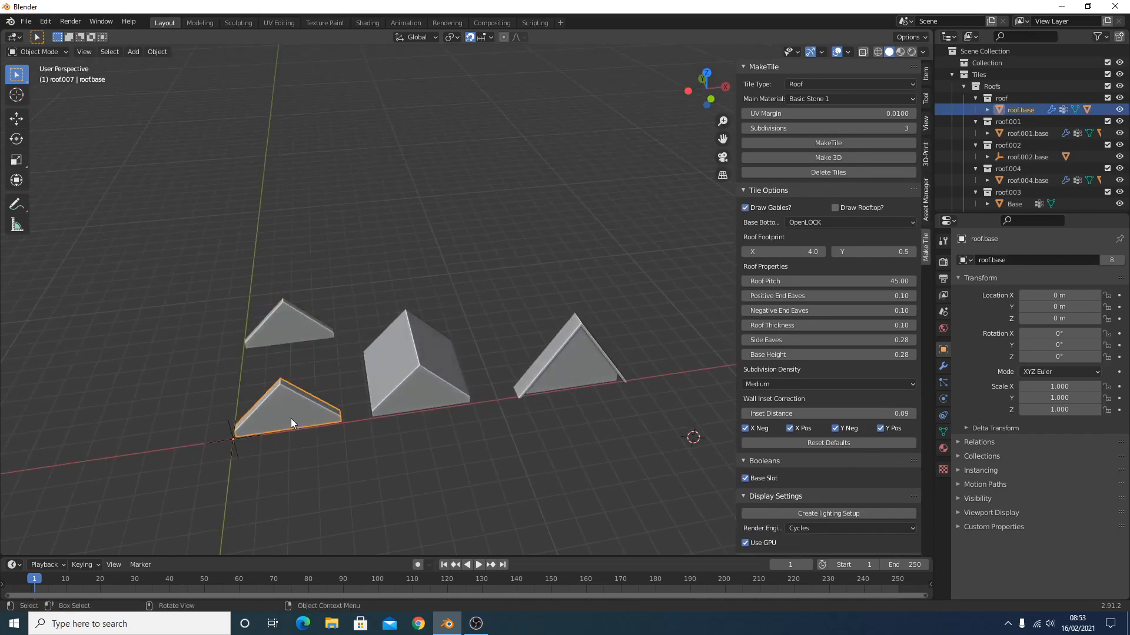
Examine from above the inset between the front gable's edges and its footprint origin
{"action": "key", "text": "KP_7"}
{"action": "scroll", "coordinate": [291, 419], "scroll_direction": "up", "scroll_amount": 5}
{"action": "middle_click_drag", "start_coordinate": [201, 403], "coordinate": [496, 378], "text": "shift"}
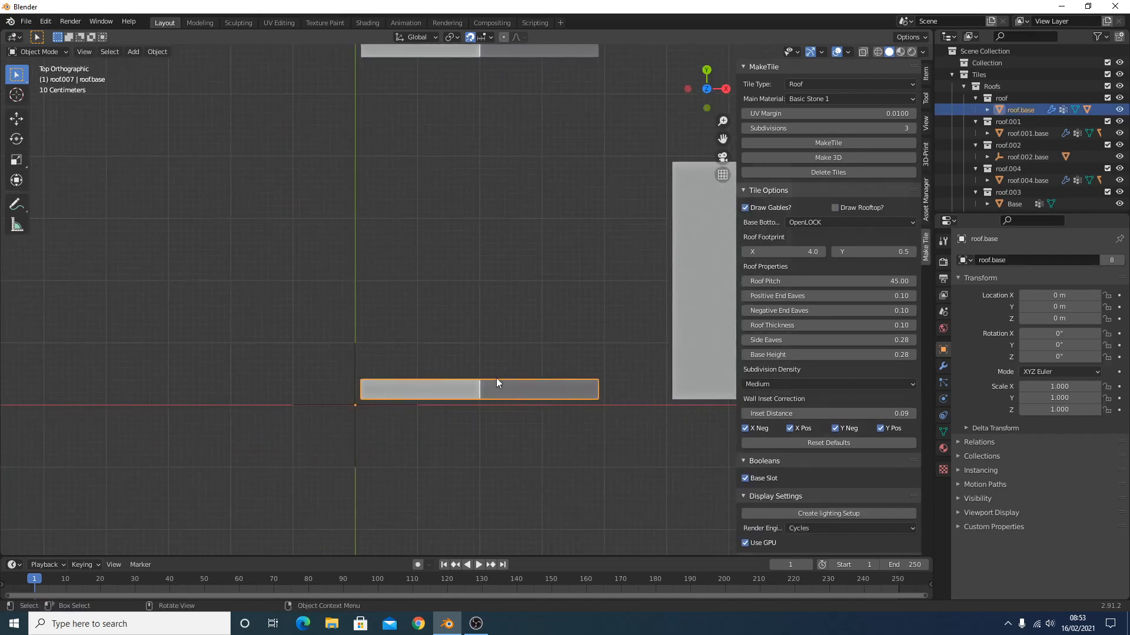
{"action": "scroll", "coordinate": [496, 378], "scroll_direction": "up", "scroll_amount": 4}
{"action": "middle_click_drag", "start_coordinate": [293, 476], "coordinate": [545, 327], "text": "shift"}
{"action": "scroll", "coordinate": [560, 320], "scroll_direction": "up", "scroll_amount": 2}
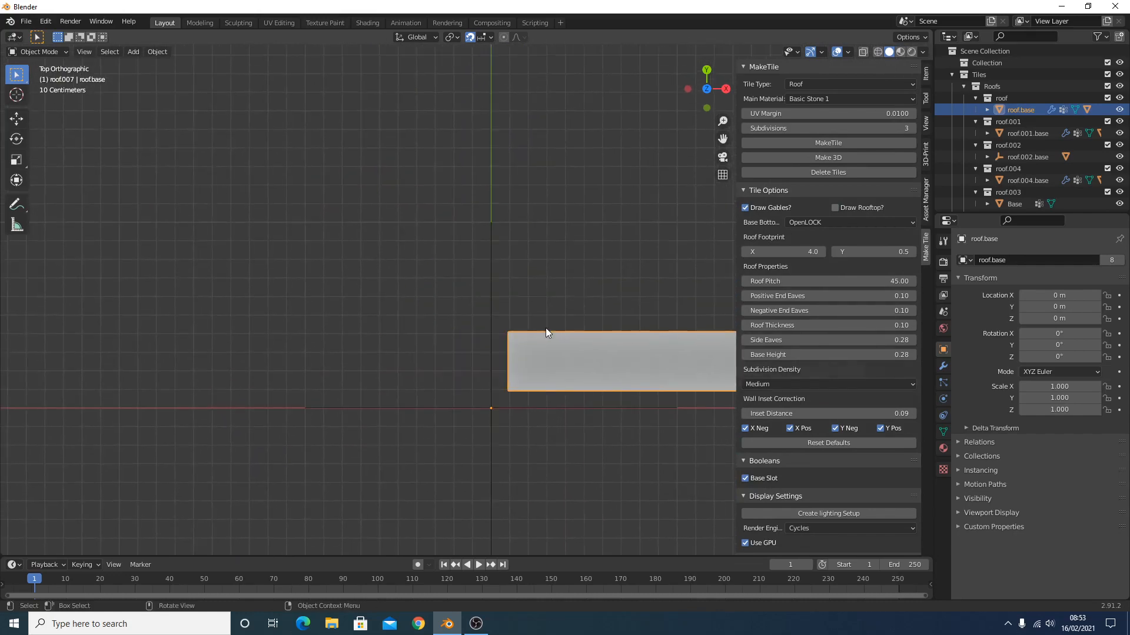
{"action": "scroll", "coordinate": [545, 327], "scroll_direction": "up", "scroll_amount": 4}
{"action": "middle_click_drag", "start_coordinate": [619, 493], "coordinate": [478, 401], "text": "shift"}
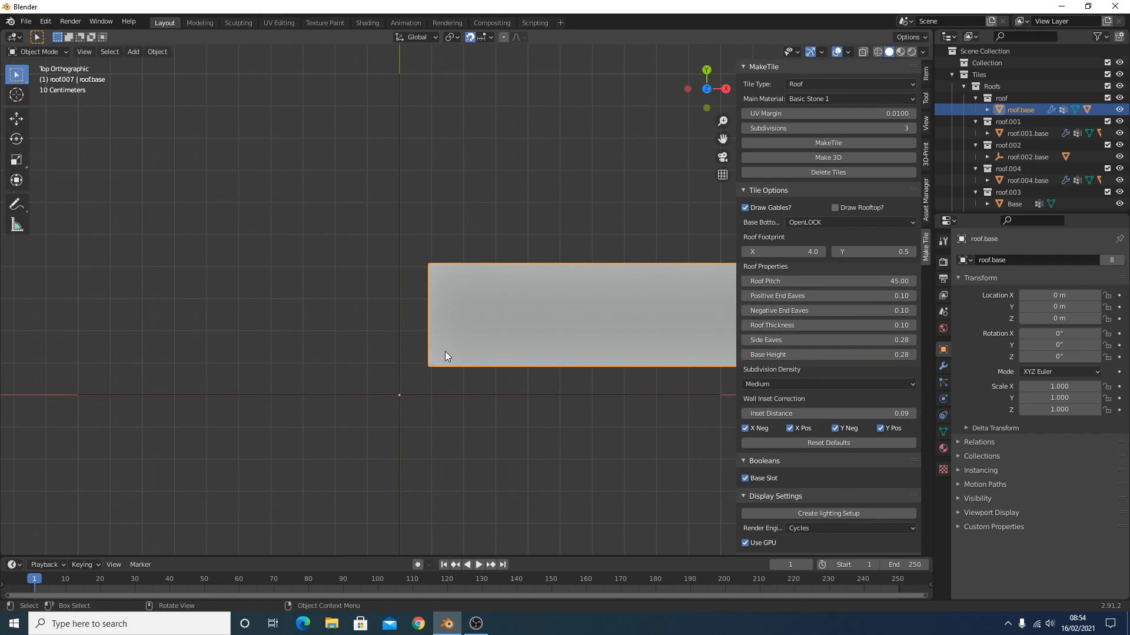
Make the front gable 3D and inspect how the displaced stone fills the wall inset
{"action": "left_click", "coordinate": [853, 159]}
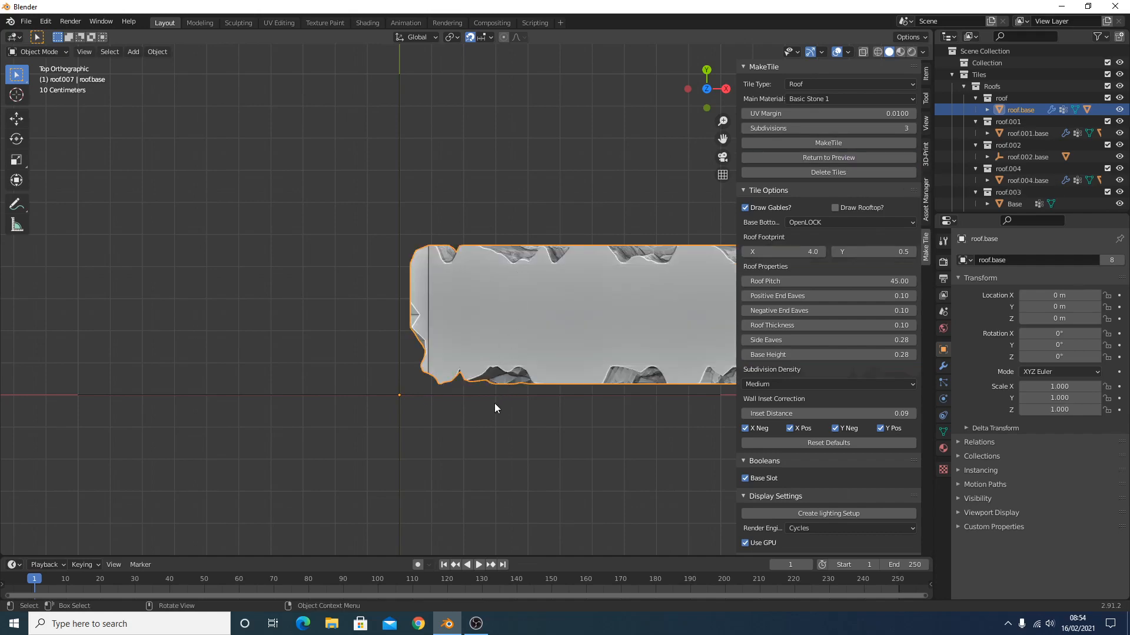
{"action": "middle_click_drag", "start_coordinate": [480, 391], "coordinate": [519, 397]}
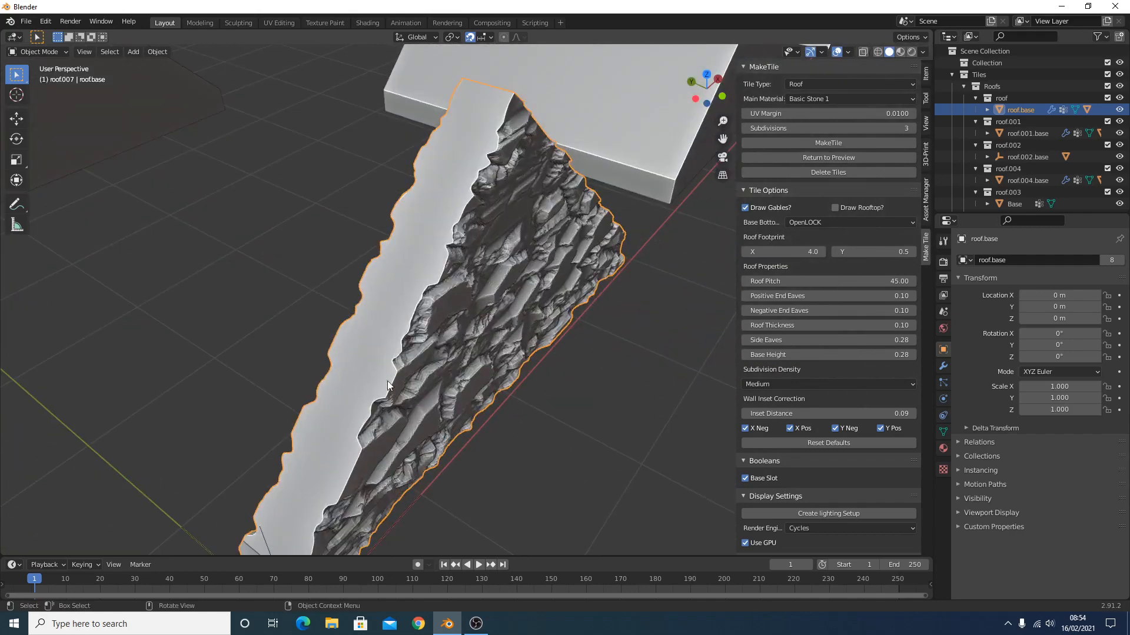
{"action": "middle_click_drag", "start_coordinate": [387, 380], "coordinate": [353, 501]}
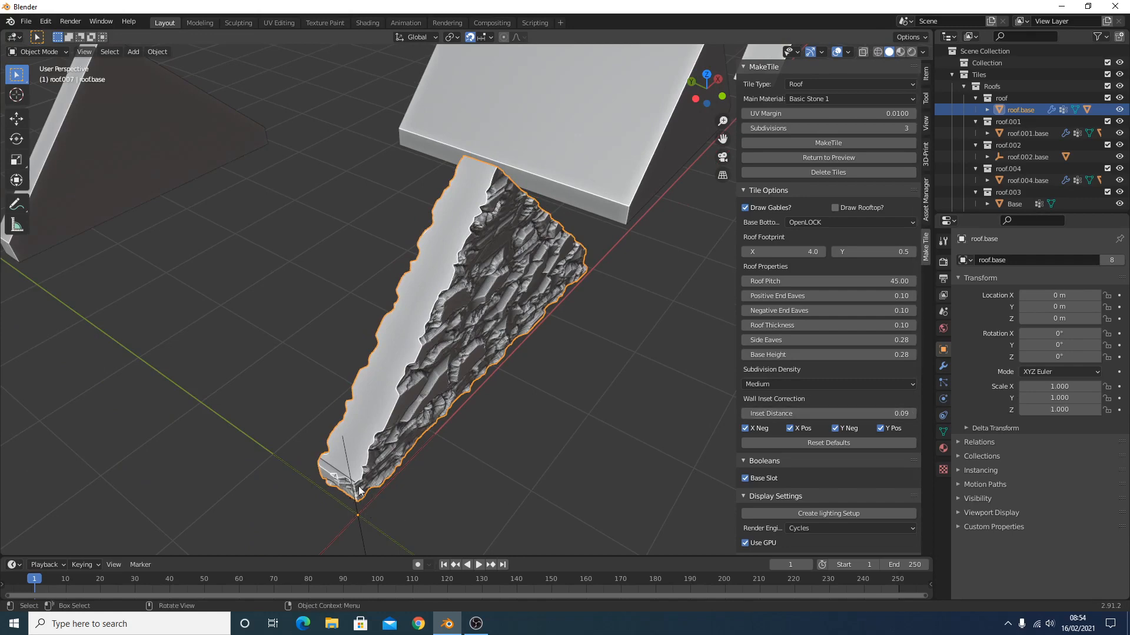
Delete the front gable and regenerate it at the world origin with an Inset Distance of 0
{"action": "left_click", "coordinate": [845, 172]}
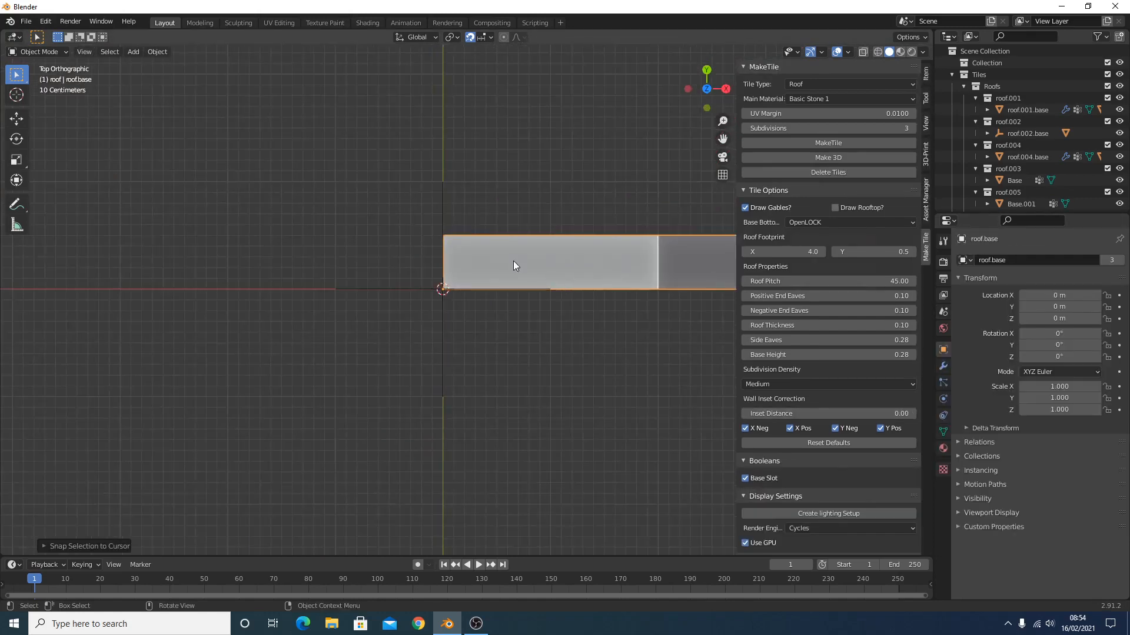
{"action": "middle_click_drag", "start_coordinate": [581, 256], "coordinate": [542, 277], "text": "shift"}
{"action": "scroll", "coordinate": [450, 256], "scroll_direction": "up", "scroll_amount": 3}
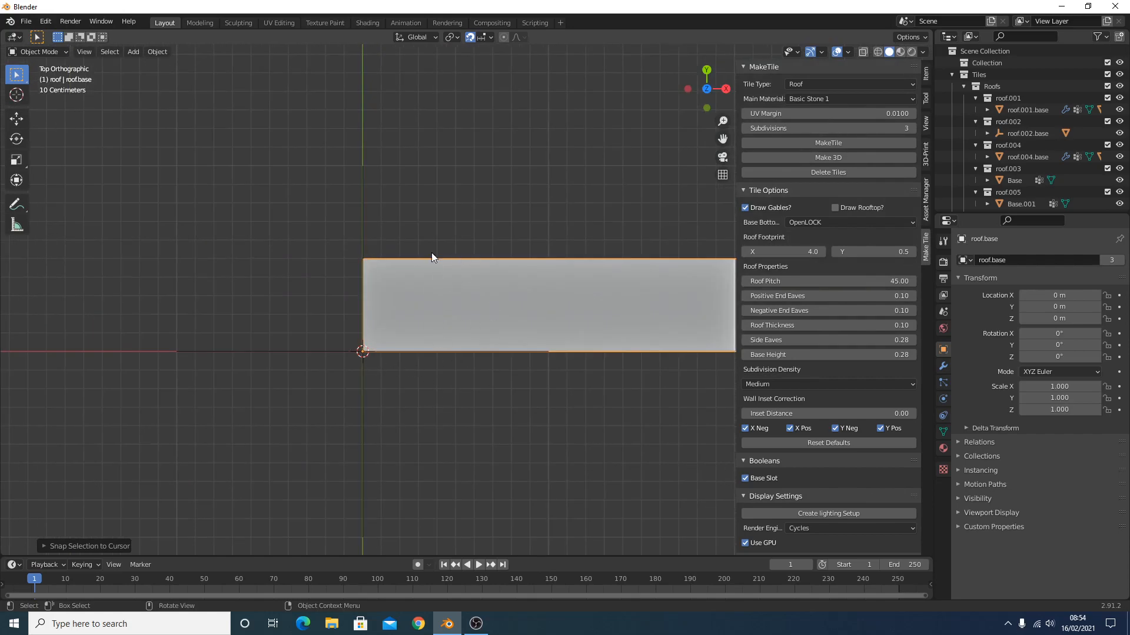
{"action": "scroll", "coordinate": [541, 165], "scroll_direction": "down", "scroll_amount": 2}
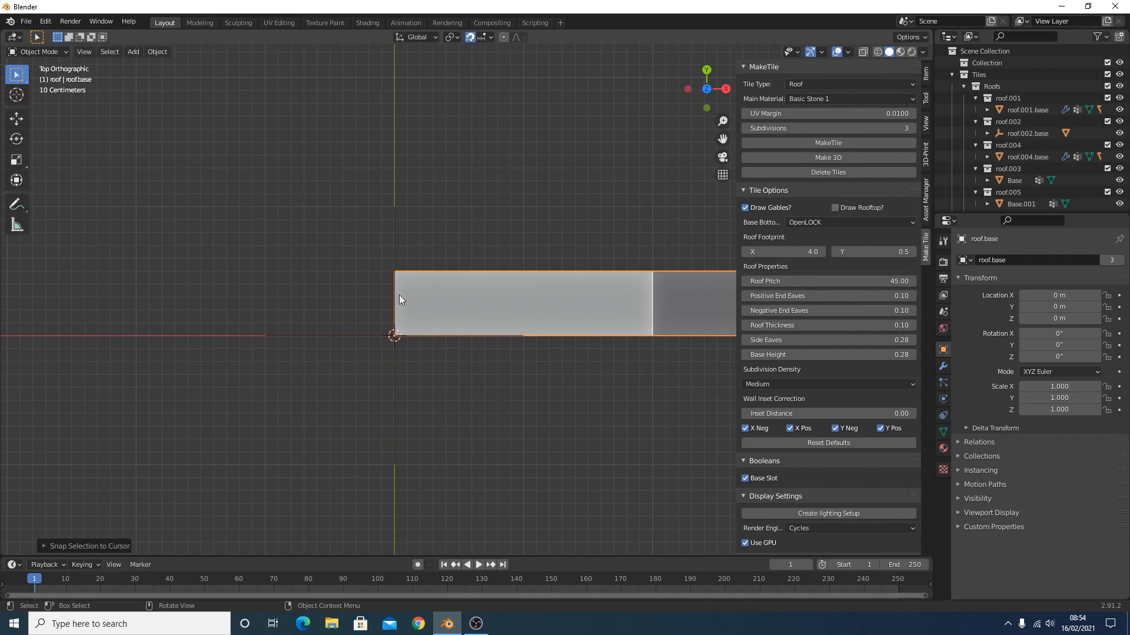
{"action": "middle_click_drag", "start_coordinate": [399, 296], "coordinate": [538, 405]}
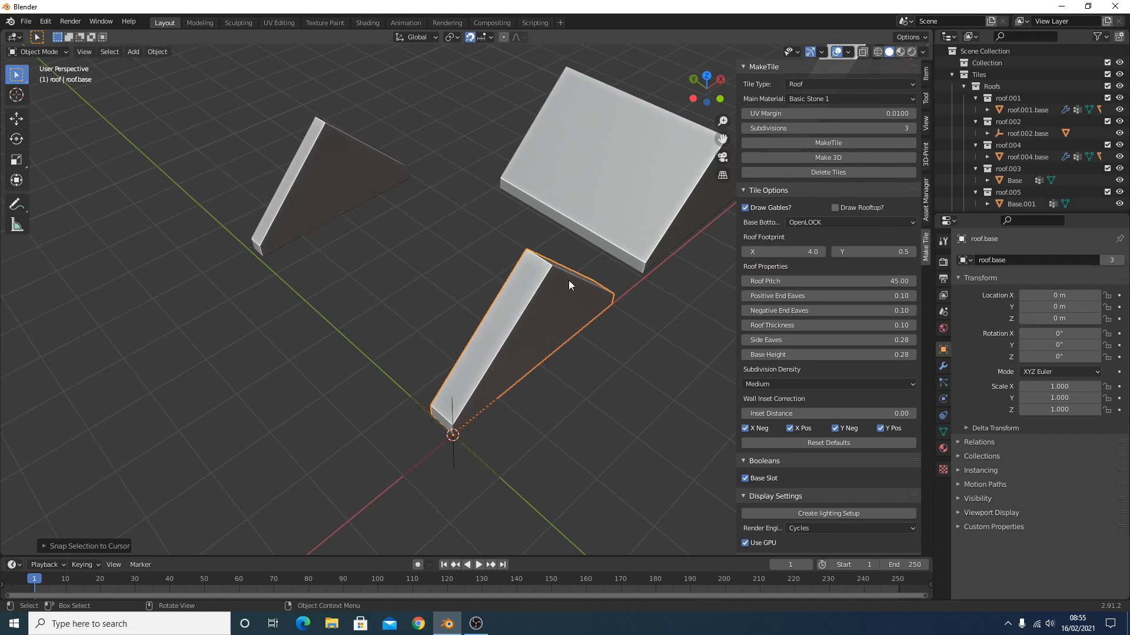
Select all the visible roof and gable tiles and delete them
{"action": "scroll", "coordinate": [515, 234], "scroll_direction": "down", "scroll_amount": 6}
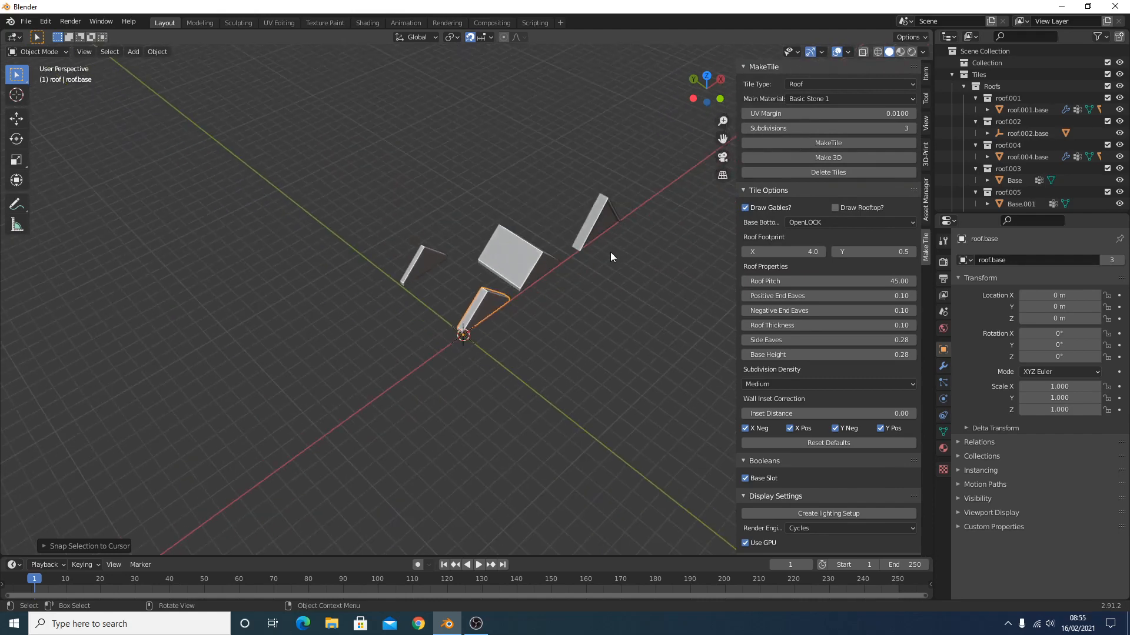
{"action": "middle_click_drag", "start_coordinate": [610, 252], "coordinate": [482, 268]}
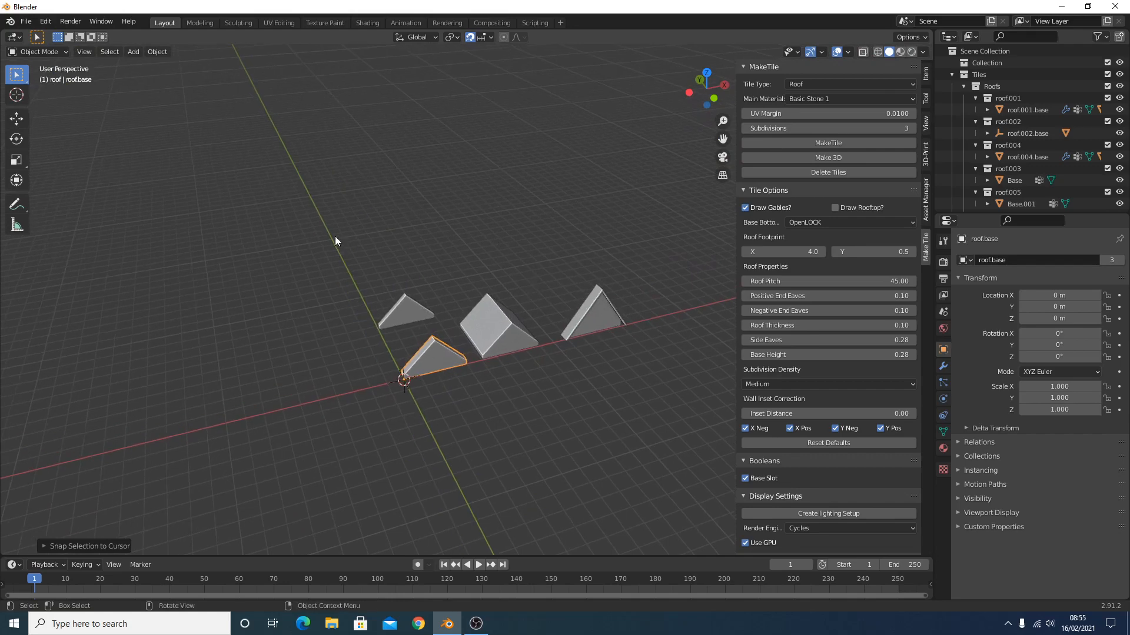
{"action": "left_click_drag", "start_coordinate": [335, 236], "coordinate": [685, 418]}
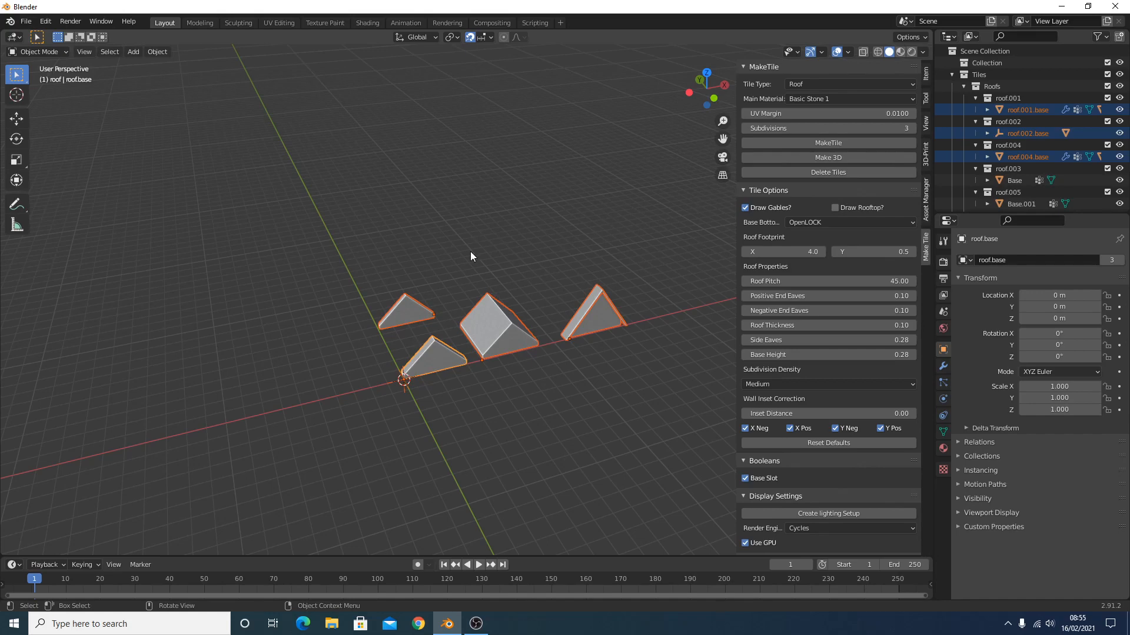
{"action": "left_click", "coordinate": [854, 171]}
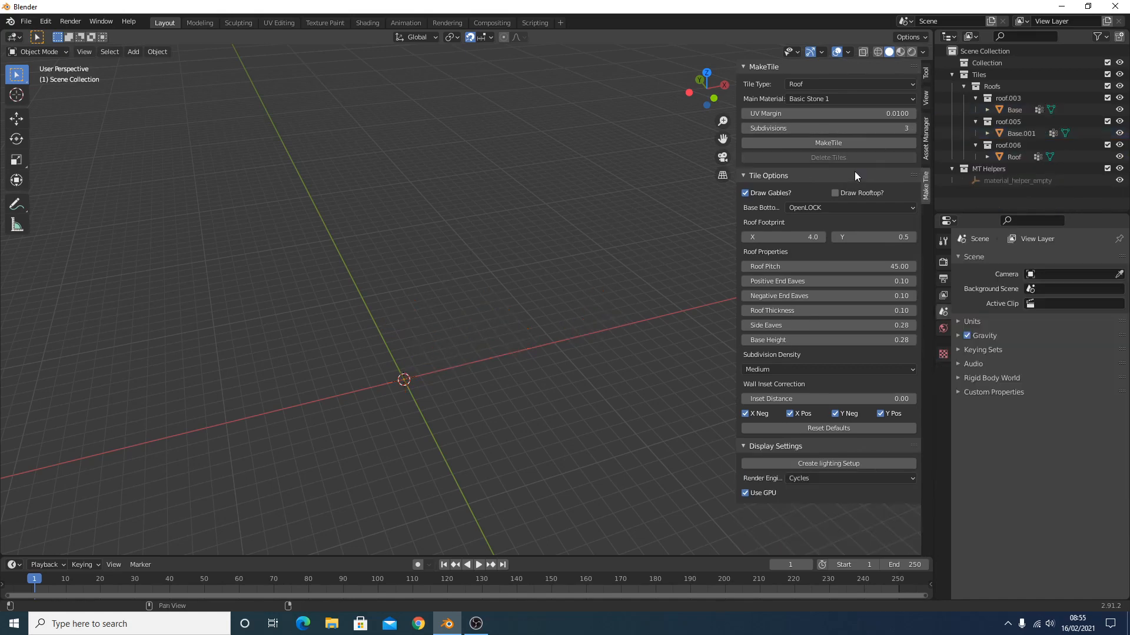
Change the Tile Type to U Wall and set Leg 1 Length and Leg 2 Length to 1
{"action": "left_click", "coordinate": [804, 84]}
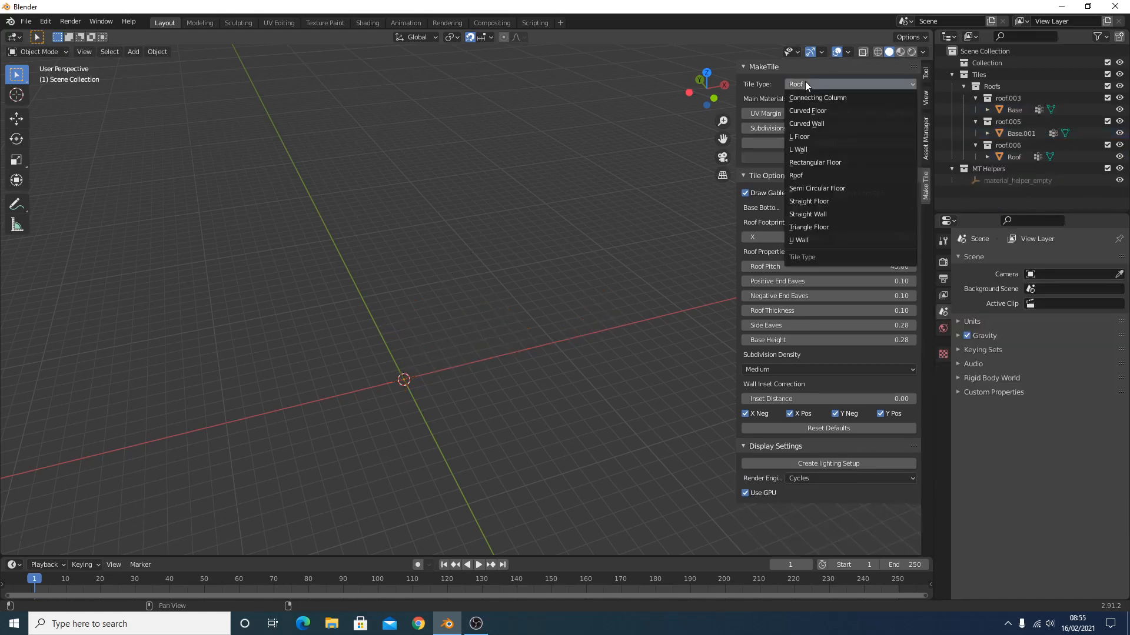
{"action": "left_click", "coordinate": [814, 237]}
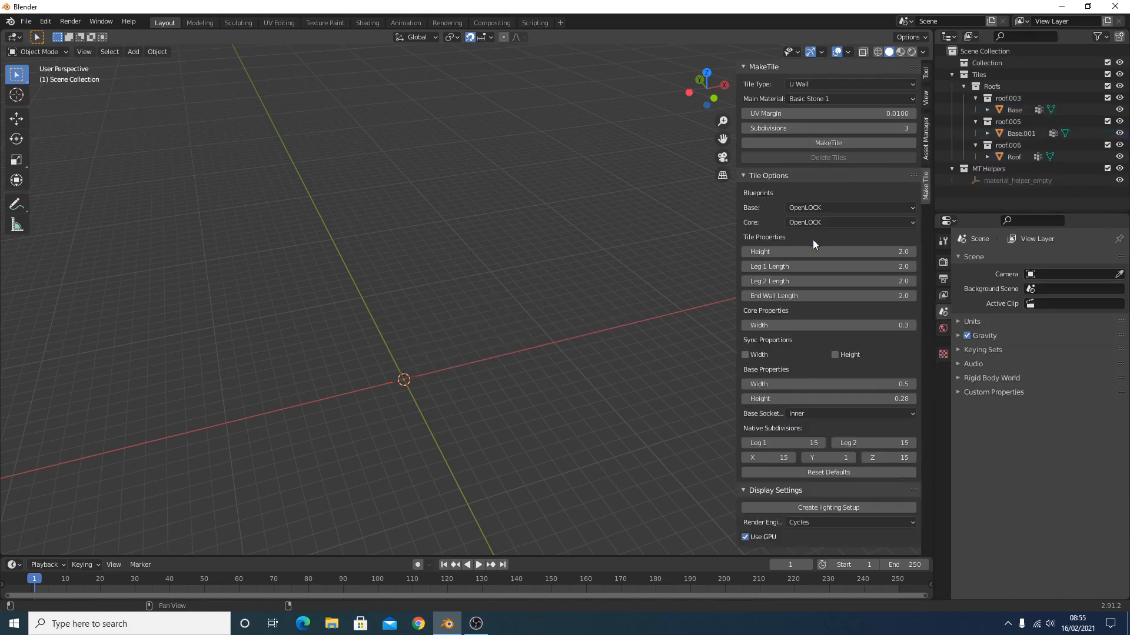
{"action": "left_click", "coordinate": [860, 267]}
{"action": "type", "text": "1"}
{"action": "left_click", "coordinate": [865, 280]}
{"action": "type", "text": "1"}
{"action": "key", "text": "Return"}
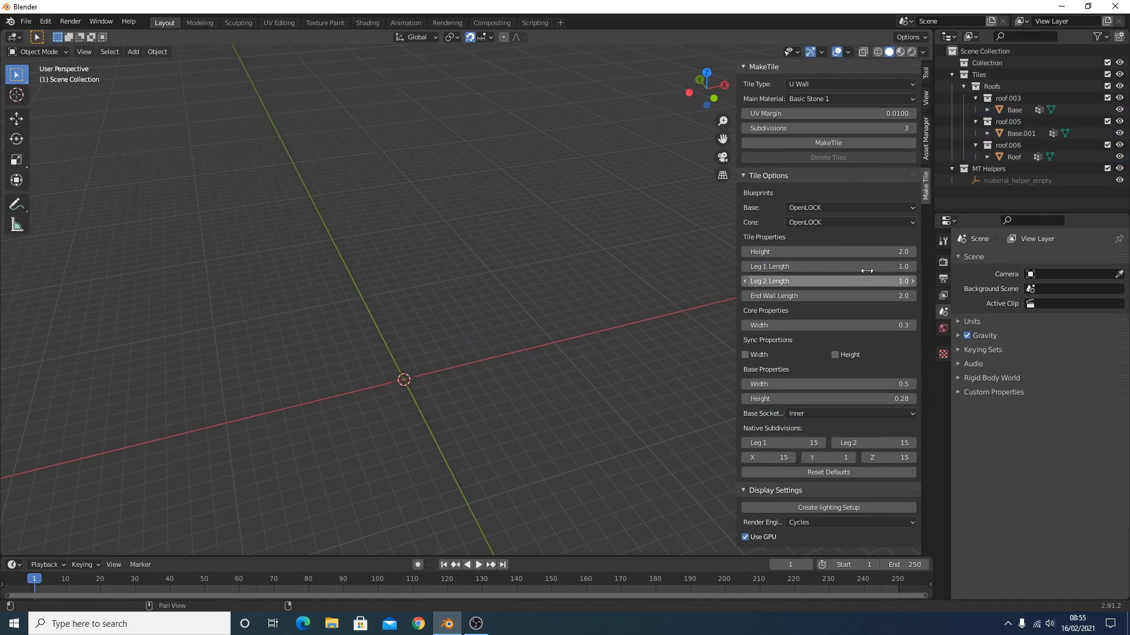
Set the U Wall's Height to 2.5 and its End Wall Length to 4
{"action": "left_click", "coordinate": [886, 252]}
{"action": "type", "text": "2.5"}
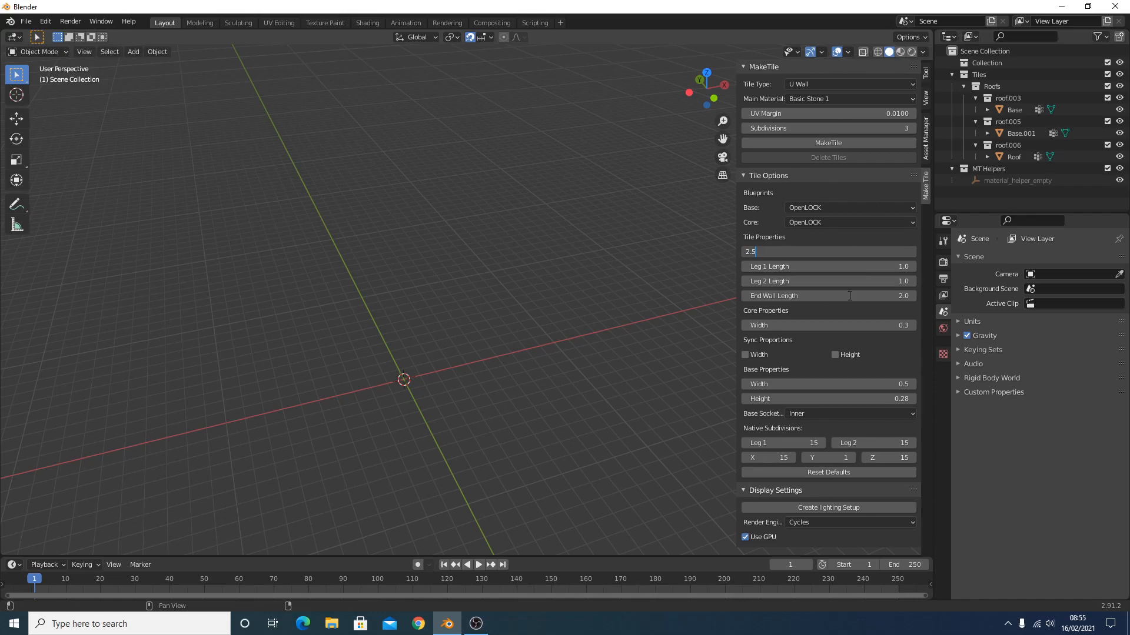
{"action": "left_click", "coordinate": [849, 296]}
{"action": "type", "text": "4"}
{"action": "key", "text": "Return"}
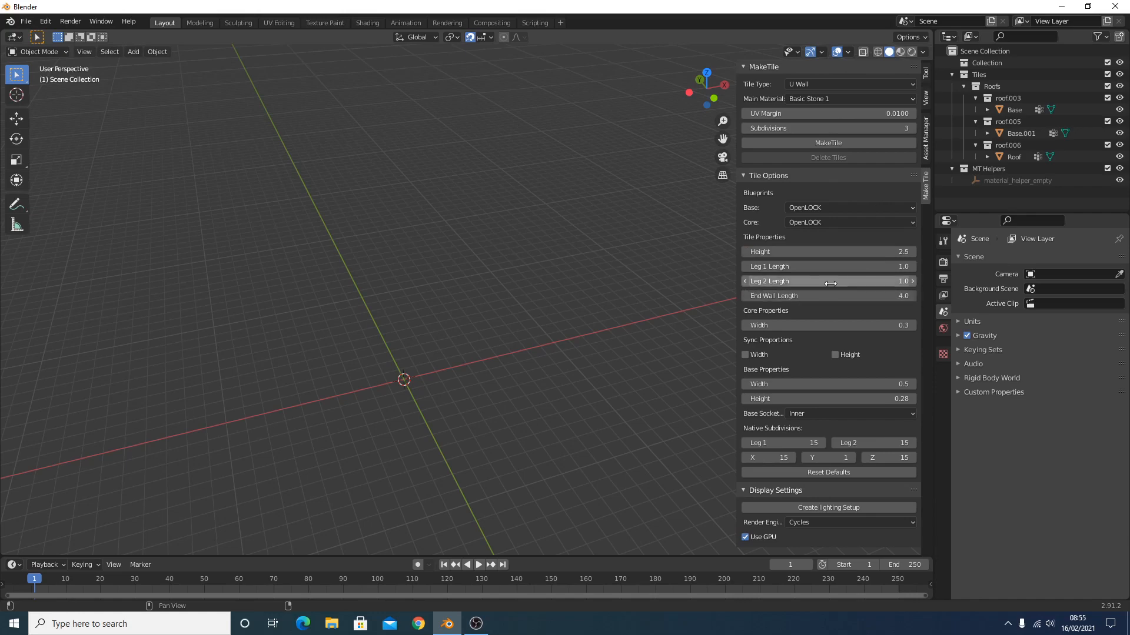
Set the U Wall's native subdivisions to X 30, Z 20, Leg 1 7 and Leg 2 7
{"action": "left_click", "coordinate": [773, 459]}
{"action": "type", "text": "30"}
{"action": "key", "text": "Return"}
{"action": "left_click", "coordinate": [896, 457]}
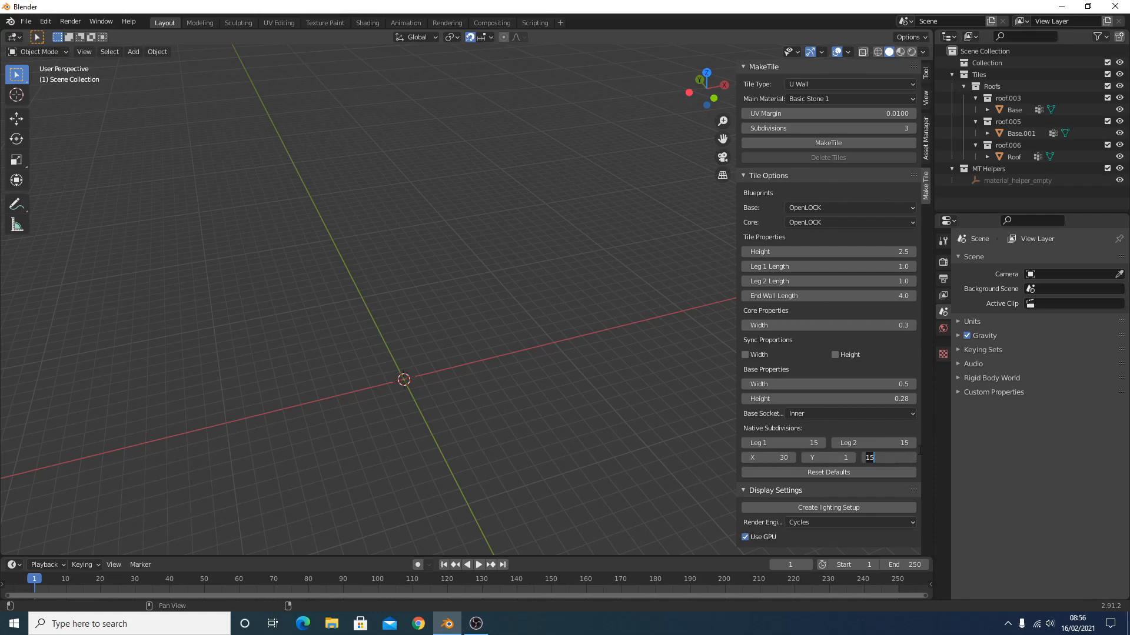
{"action": "type", "text": "20"}
{"action": "key", "text": "Return"}
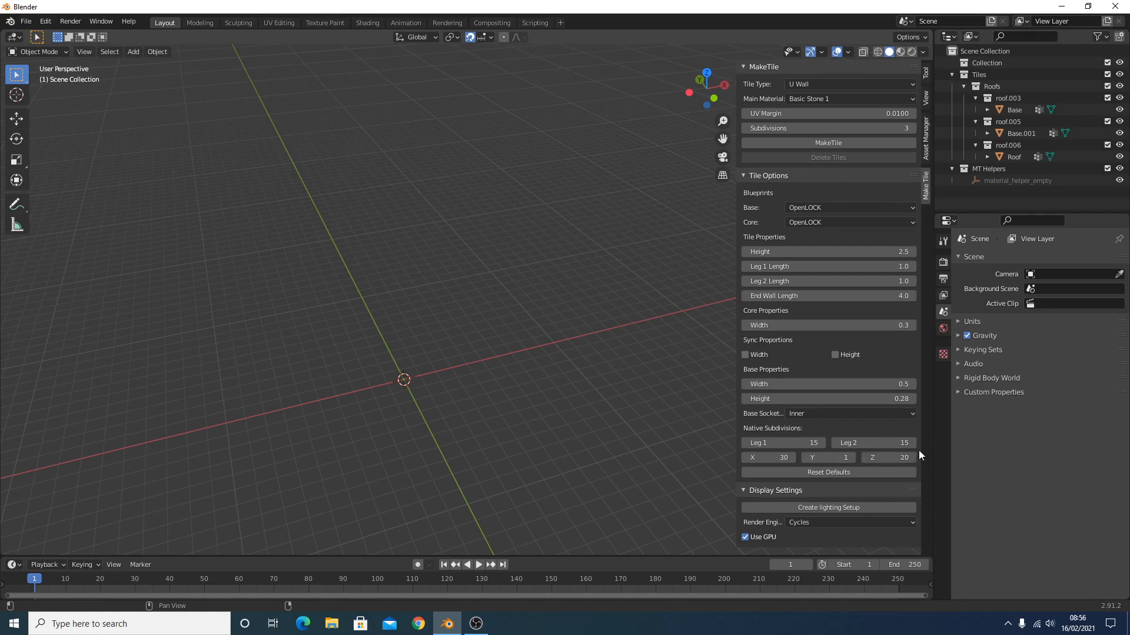
{"action": "left_click", "coordinate": [783, 443]}
{"action": "type", "text": "7"}
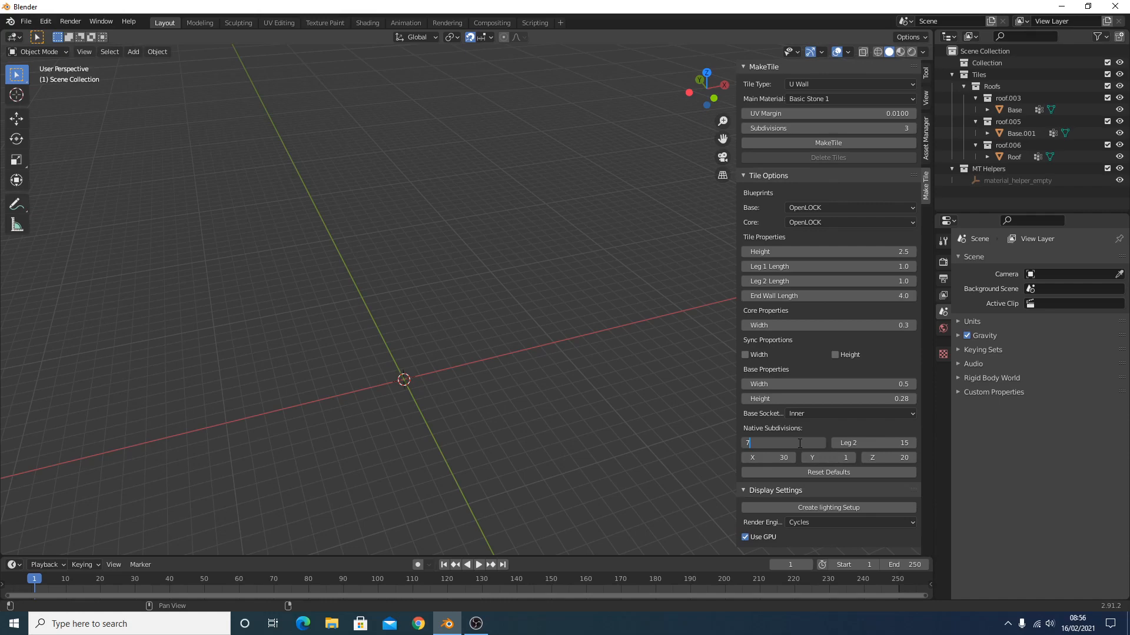
{"action": "left_click", "coordinate": [889, 439]}
{"action": "type", "text": "7"}
{"action": "key", "text": "Return"}
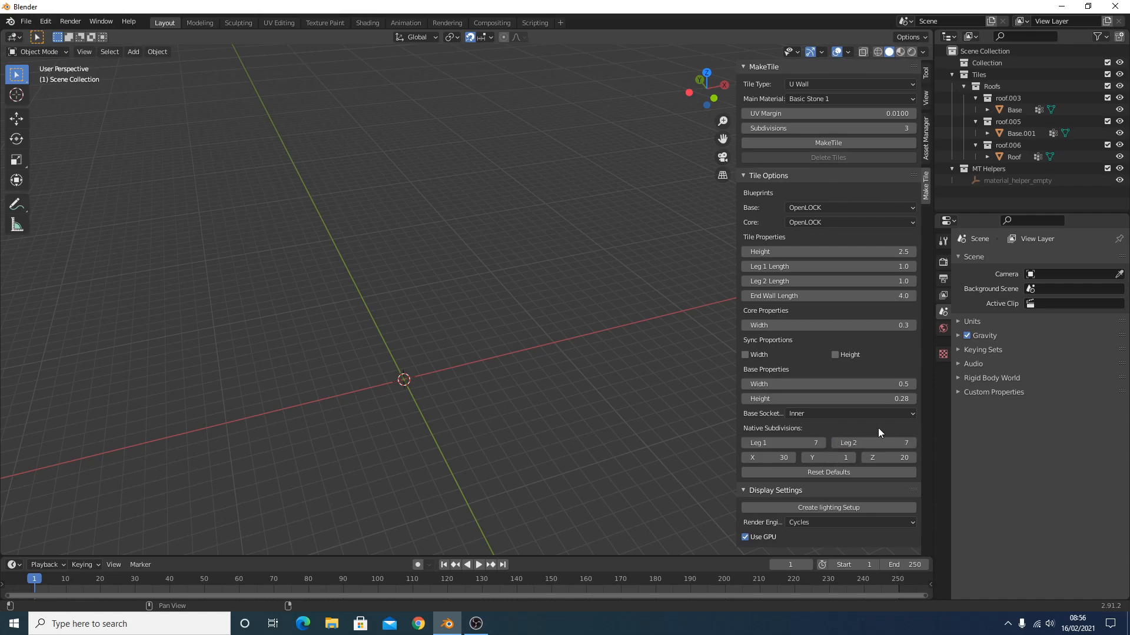
Set the Base blueprint to None and generate the U Wall tile at the world origin
{"action": "left_click", "coordinate": [861, 206]}
{"action": "left_click", "coordinate": [851, 221]}
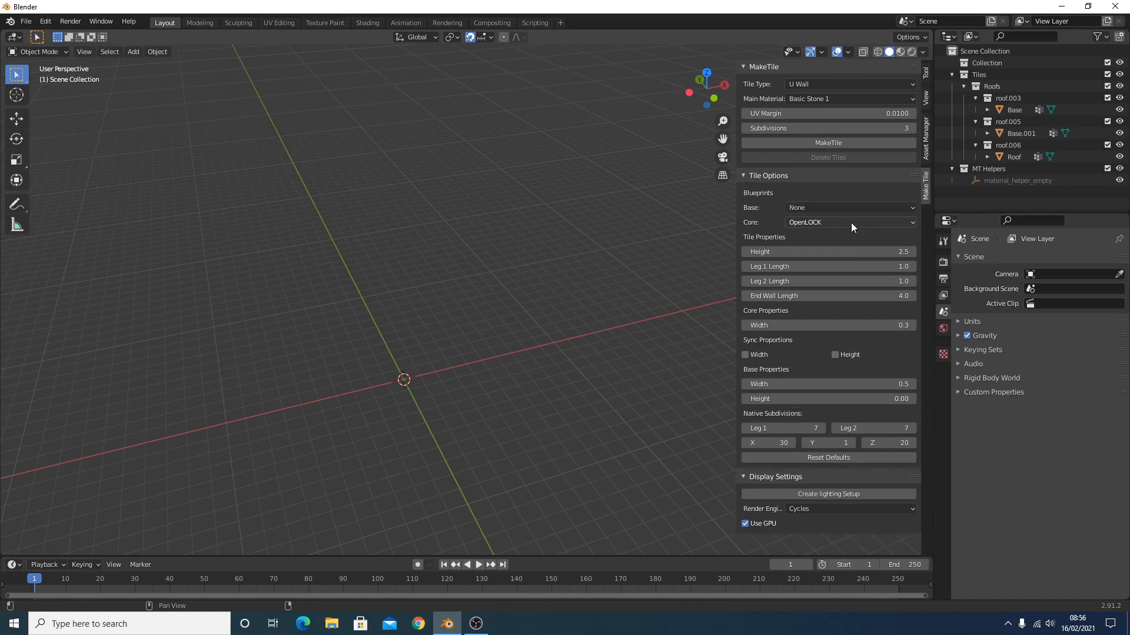
{"action": "left_click", "coordinate": [803, 143]}
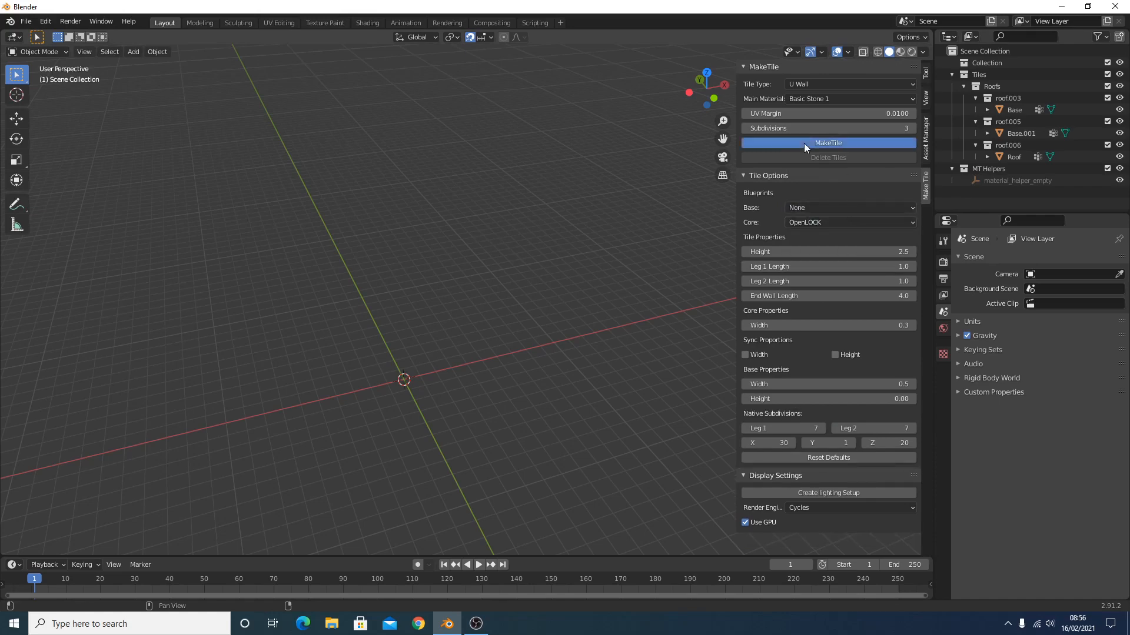
{"action": "middle_click_drag", "start_coordinate": [452, 302], "coordinate": [416, 391]}
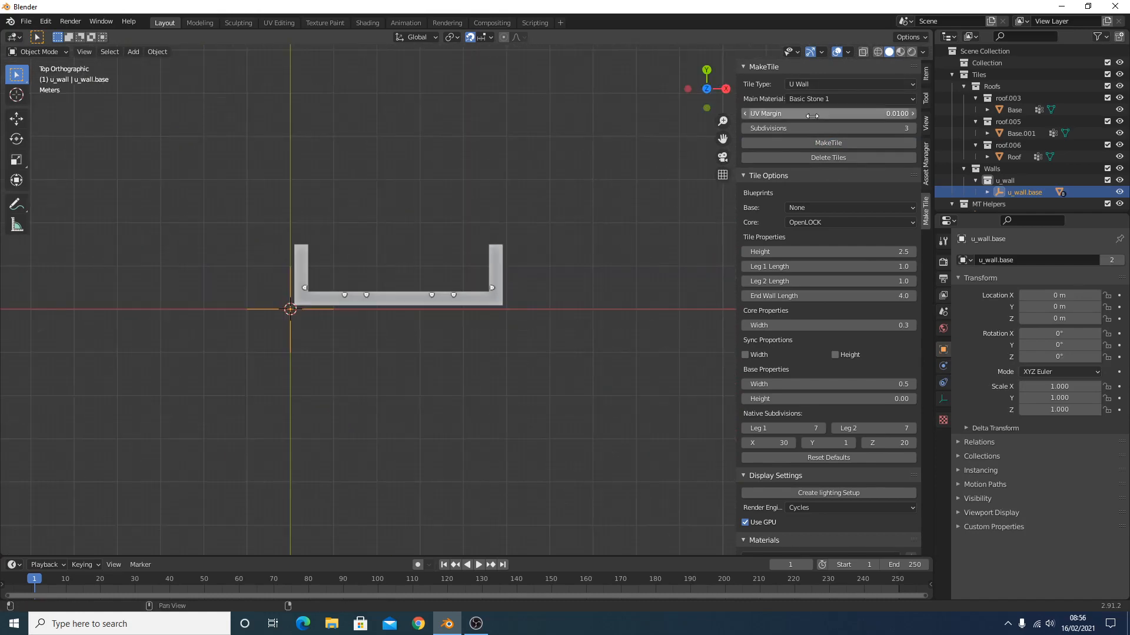
Generate a second U Wall, rotate it 180° in top view and move it to X 5 m, Y 7 m, facing the first
{"action": "left_click", "coordinate": [845, 146]}
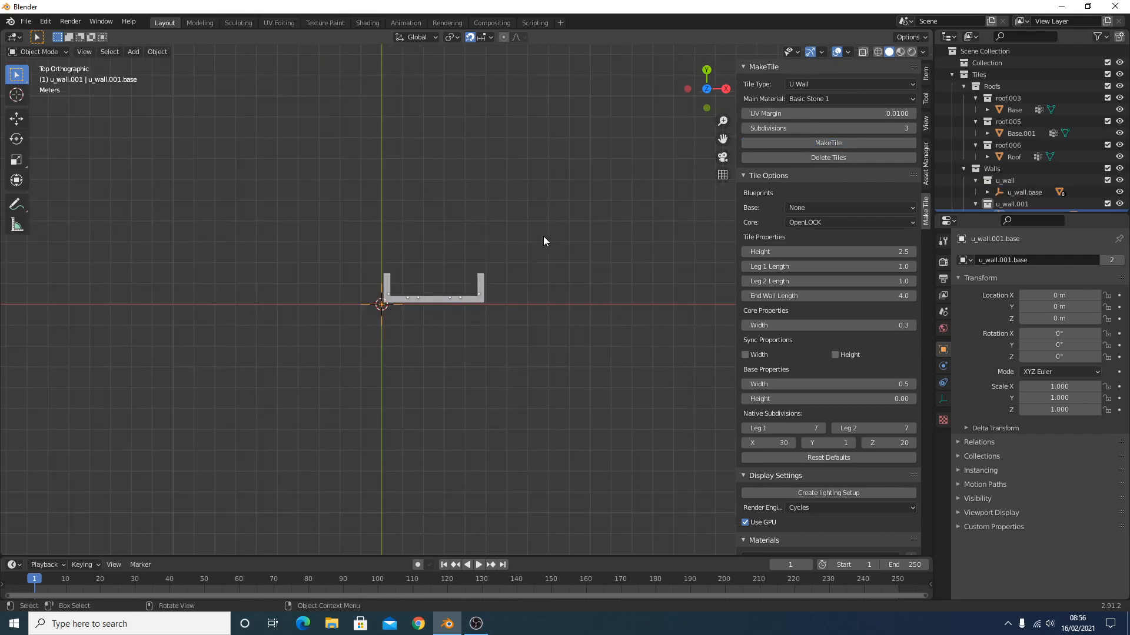
{"action": "type", "text": "r180"}
{"action": "key", "text": "Return"}
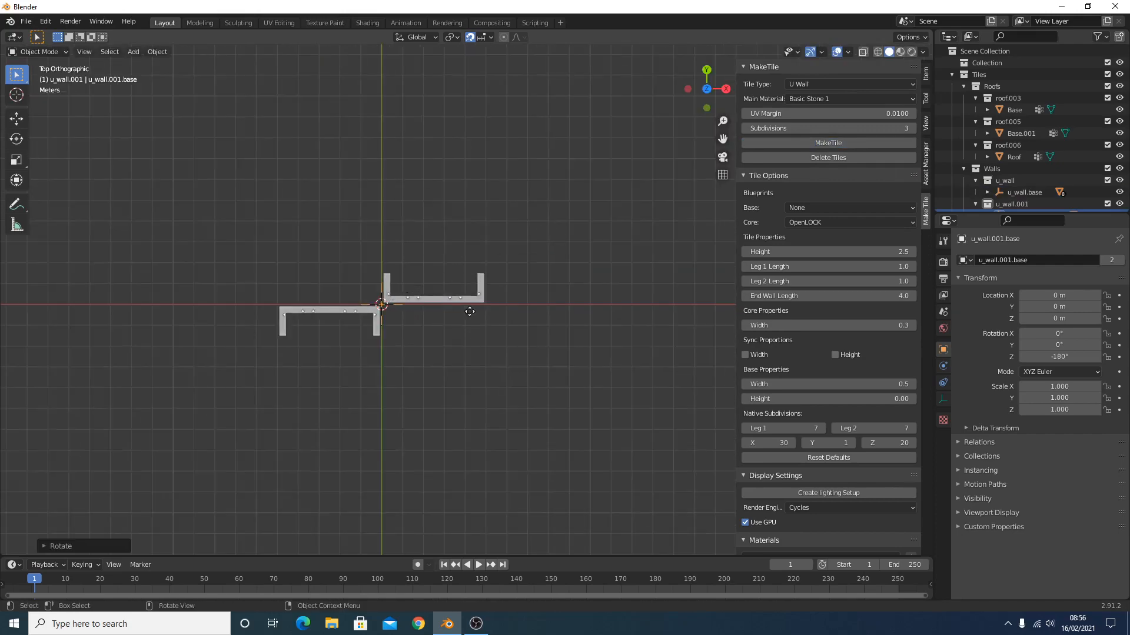
{"action": "key", "text": "g"}
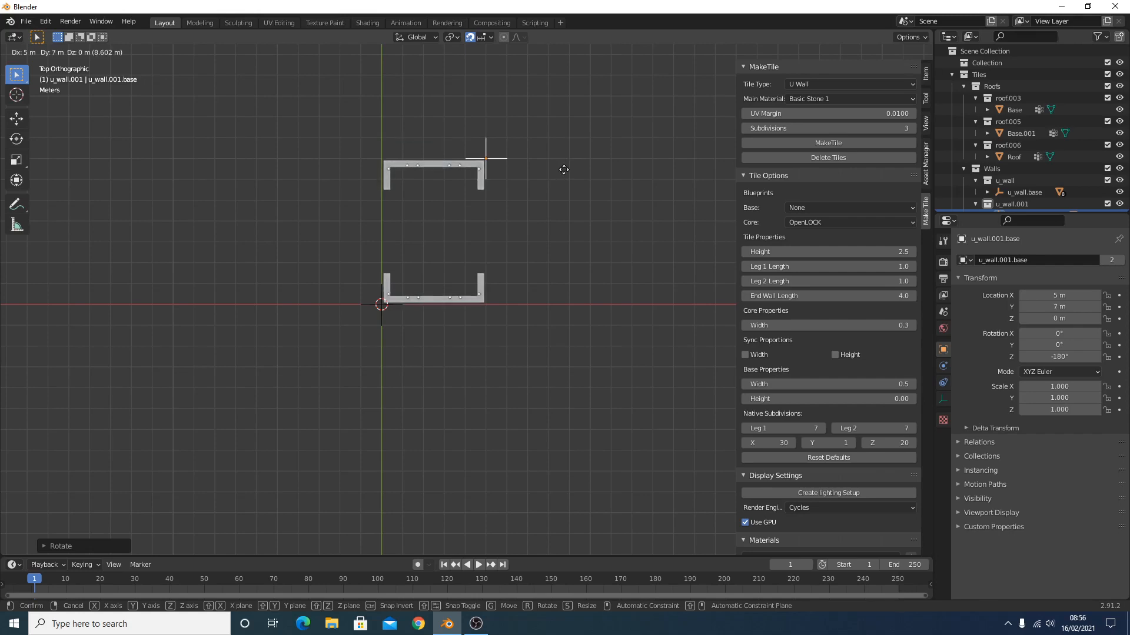
{"action": "left_click", "coordinate": [564, 169]}
{"action": "scroll", "coordinate": [462, 220], "scroll_direction": "up", "scroll_amount": 3}
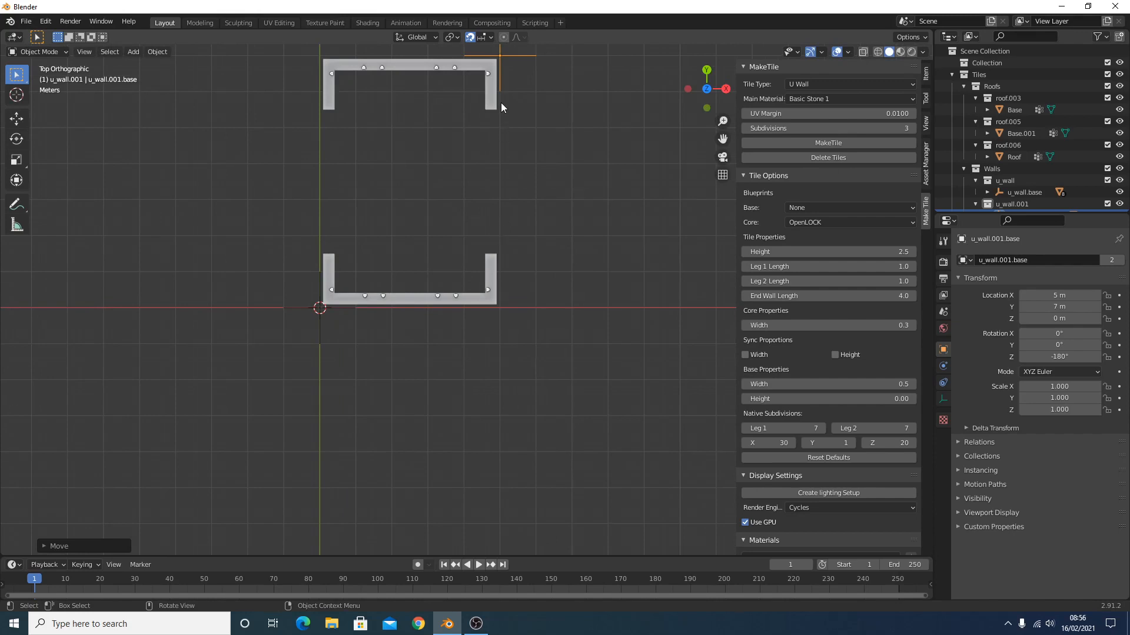
Change the Tile Type to Straight Wall, with X native subdivisions of 30 and the Base blueprint set to None
{"action": "left_click", "coordinate": [877, 85]}
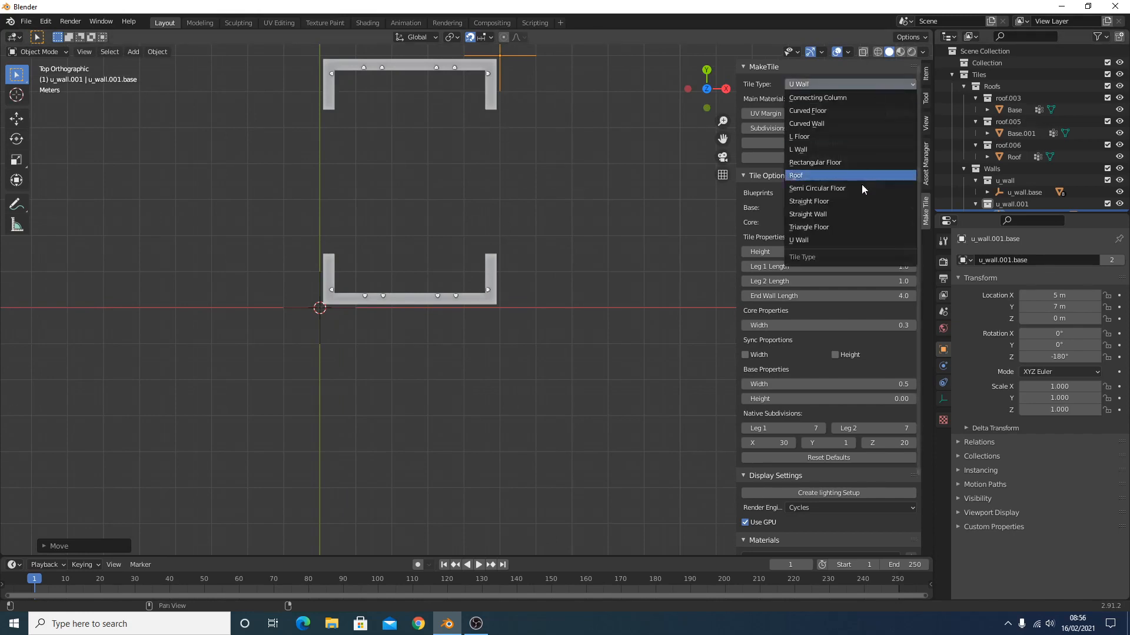
{"action": "left_click", "coordinate": [857, 210]}
{"action": "left_click", "coordinate": [777, 369]}
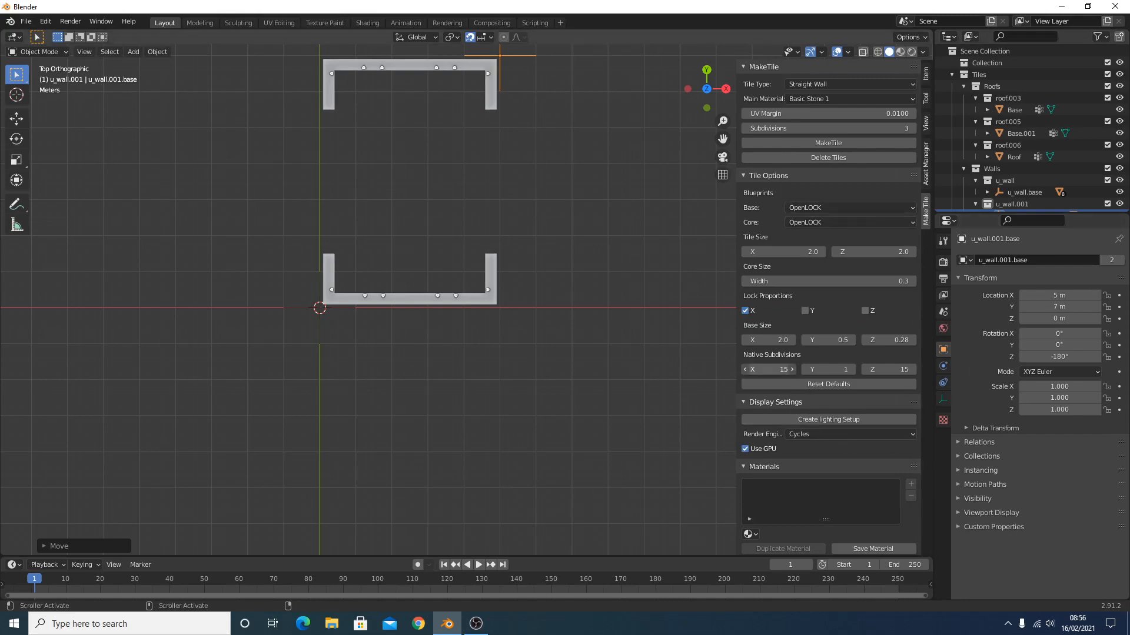
{"action": "type", "text": "30"}
{"action": "key", "text": "Return"}
{"action": "left_click", "coordinate": [825, 208]}
{"action": "left_click", "coordinate": [824, 220]}
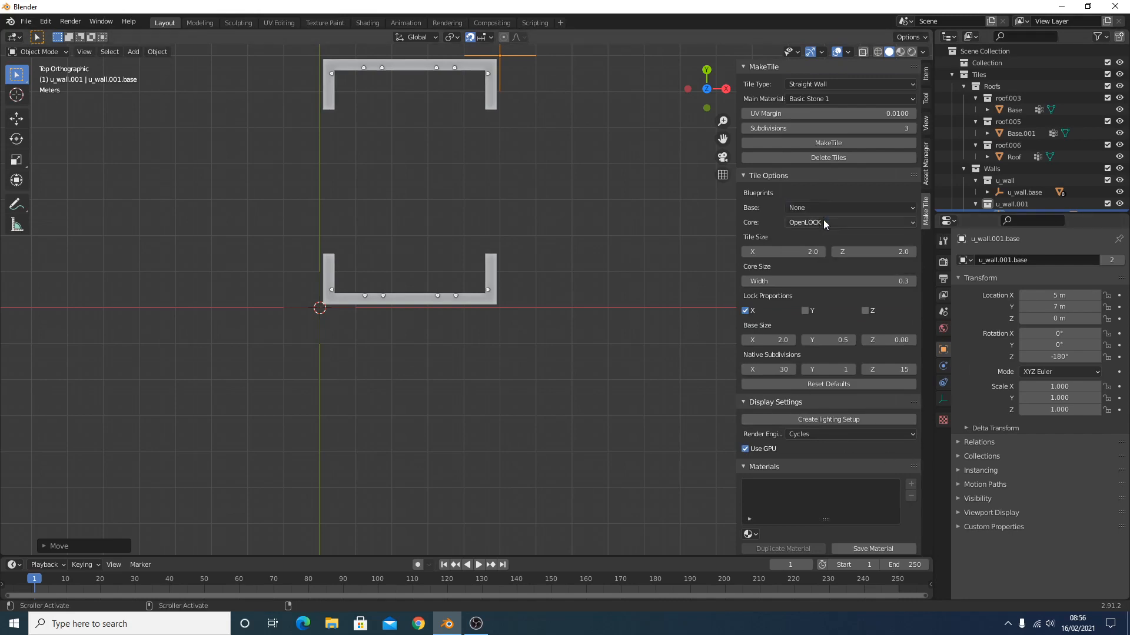
Set the Straight Wall's Z tile size to 2.5 and its Z native subdivisions to 20
{"action": "left_click", "coordinate": [883, 252]}
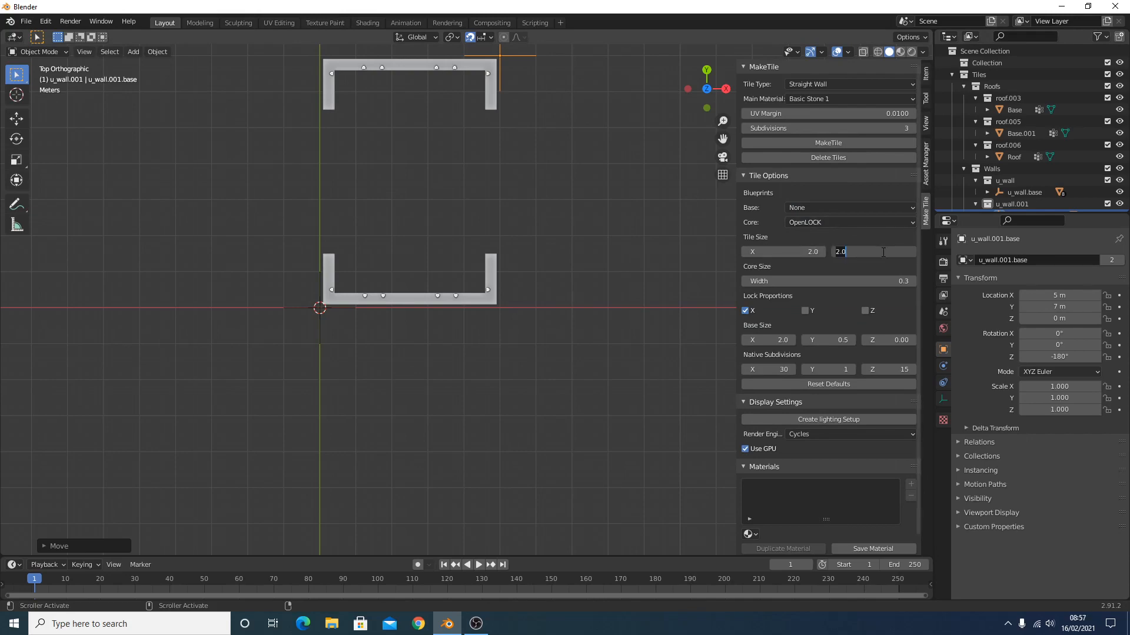
{"action": "type", "text": "2.5"}
{"action": "key", "text": "Return"}
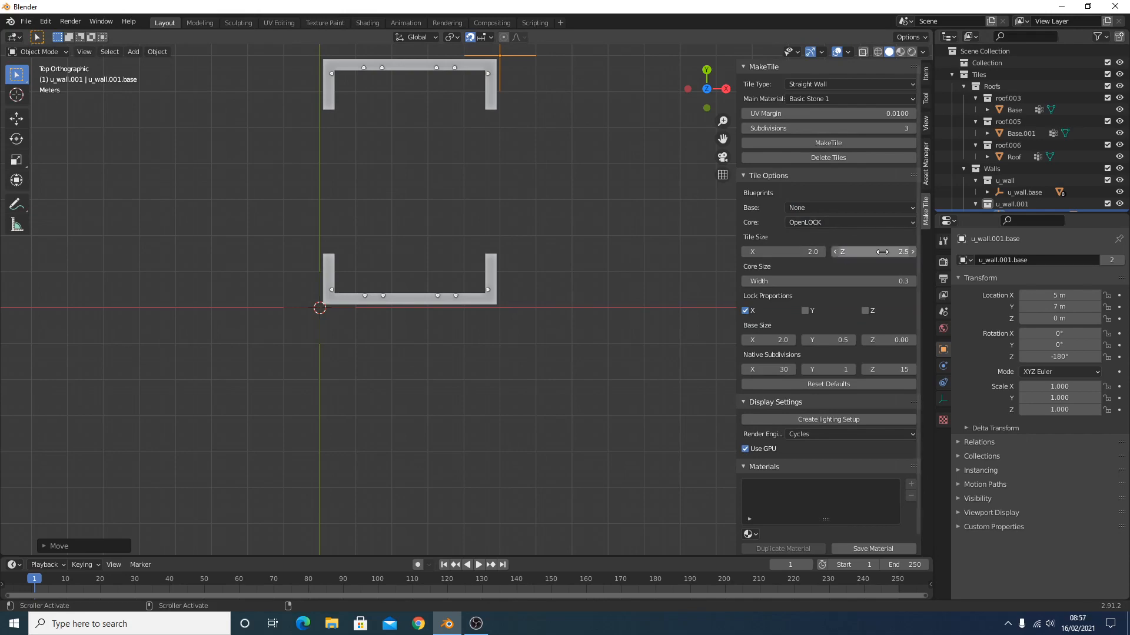
{"action": "middle_click_drag", "start_coordinate": [677, 247], "coordinate": [538, 100]}
{"action": "key", "text": "KP_3"}
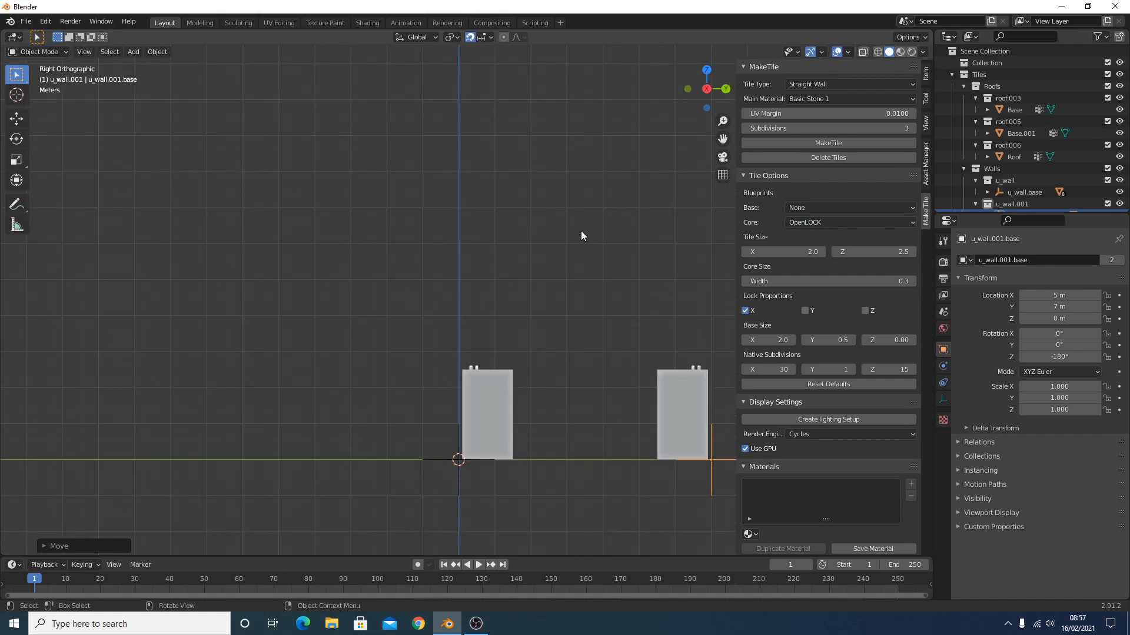
{"action": "left_click", "coordinate": [892, 368]}
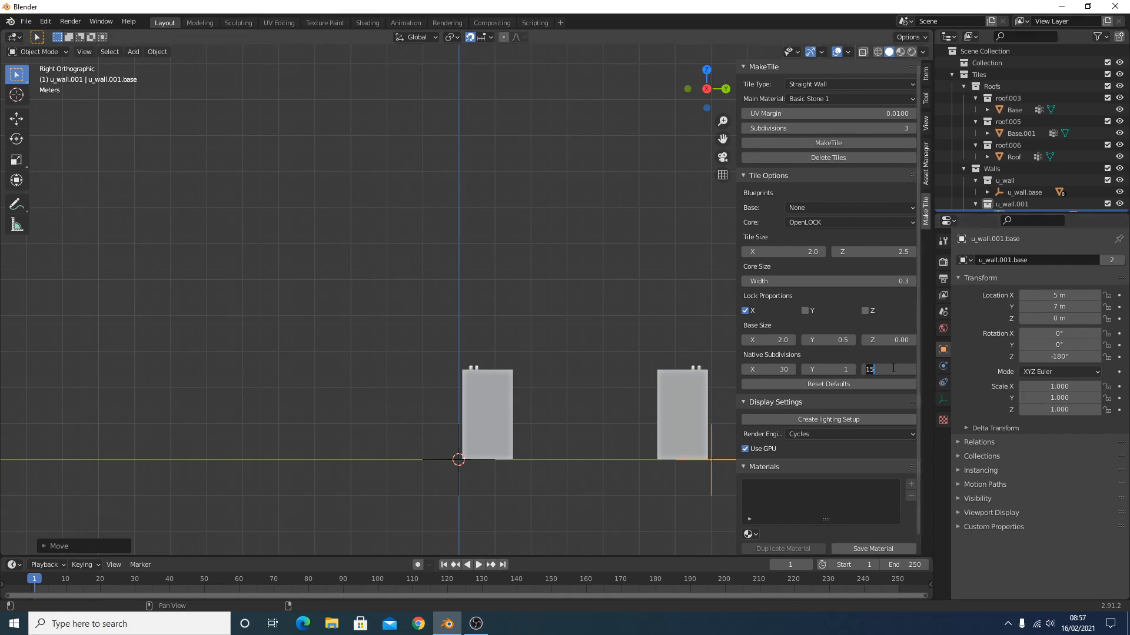
{"action": "type", "text": "20"}
{"action": "key", "text": "Return"}
{"action": "scroll", "coordinate": [568, 312], "scroll_direction": "down", "scroll_amount": 3}
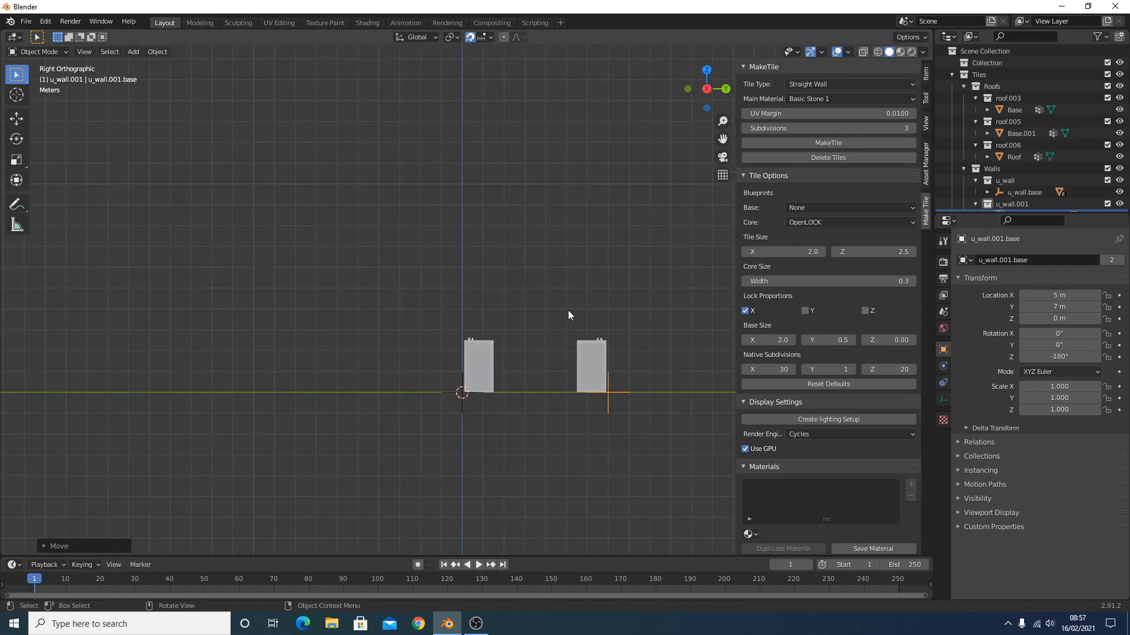
Generate the Straight Wall tile at the world origin, check it from above and delete it
{"action": "middle_click_drag", "start_coordinate": [567, 310], "coordinate": [719, 358]}
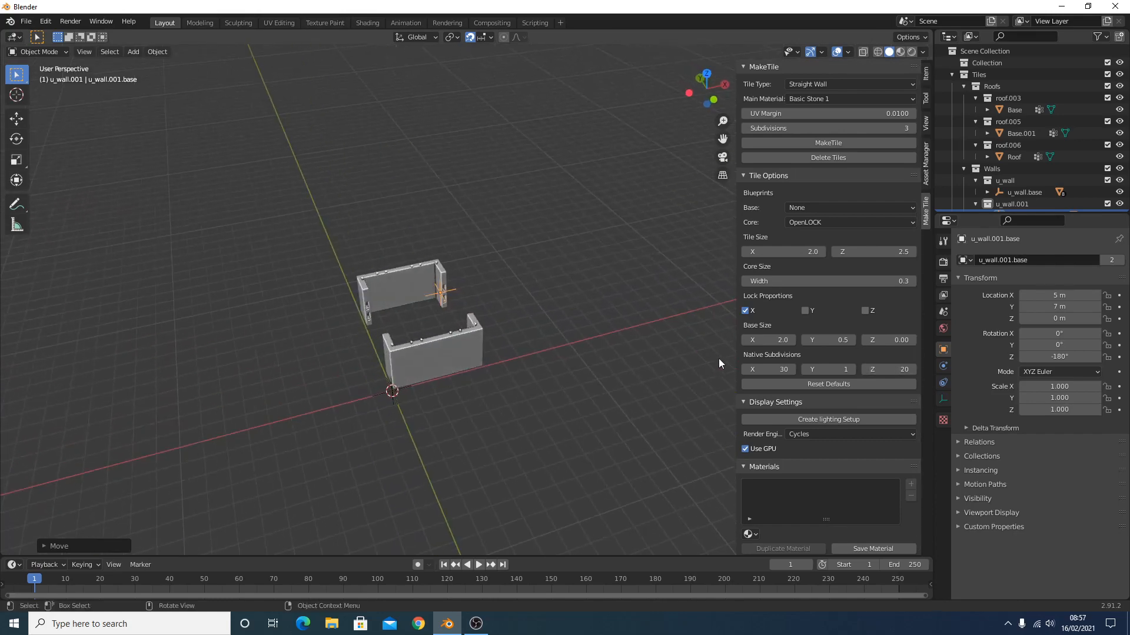
{"action": "left_click", "coordinate": [845, 145]}
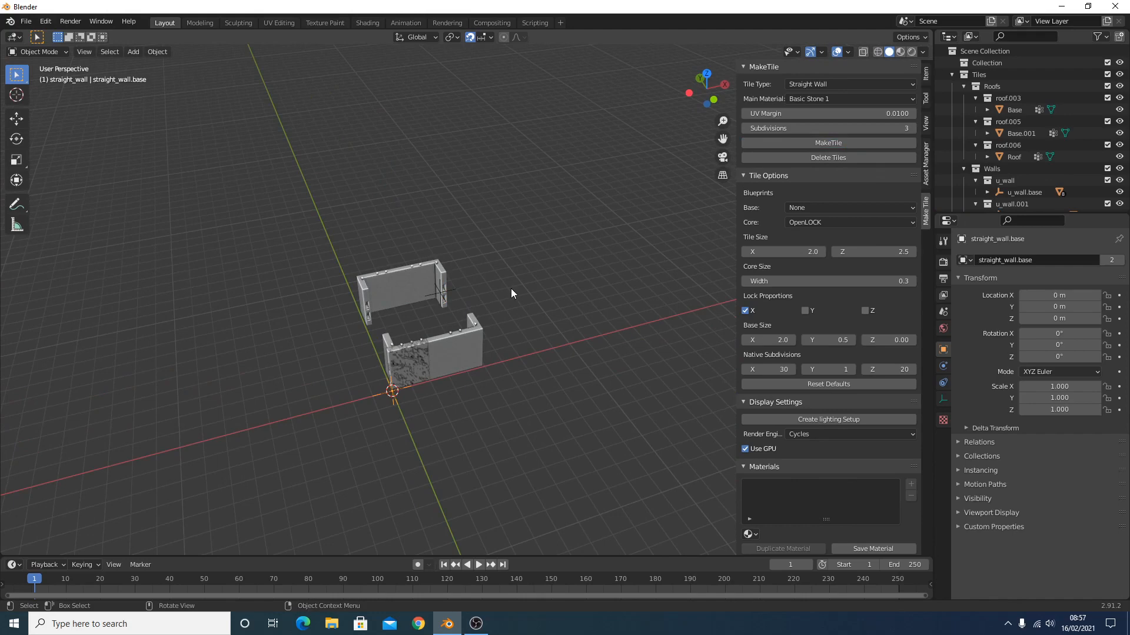
{"action": "key", "text": "KP_7"}
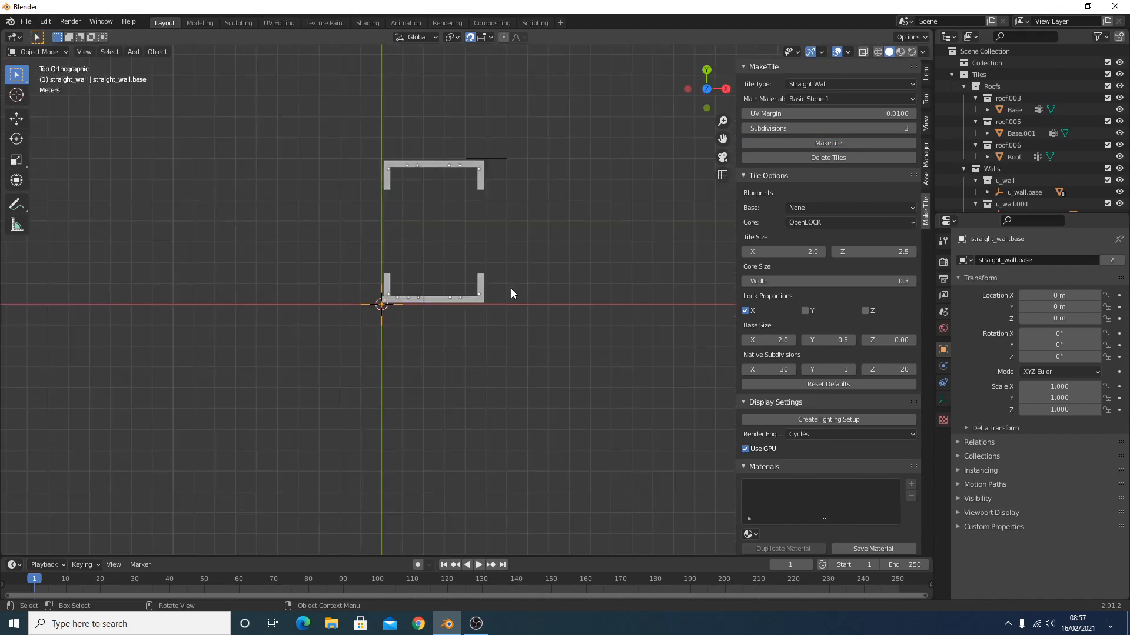
{"action": "left_click", "coordinate": [863, 157]}
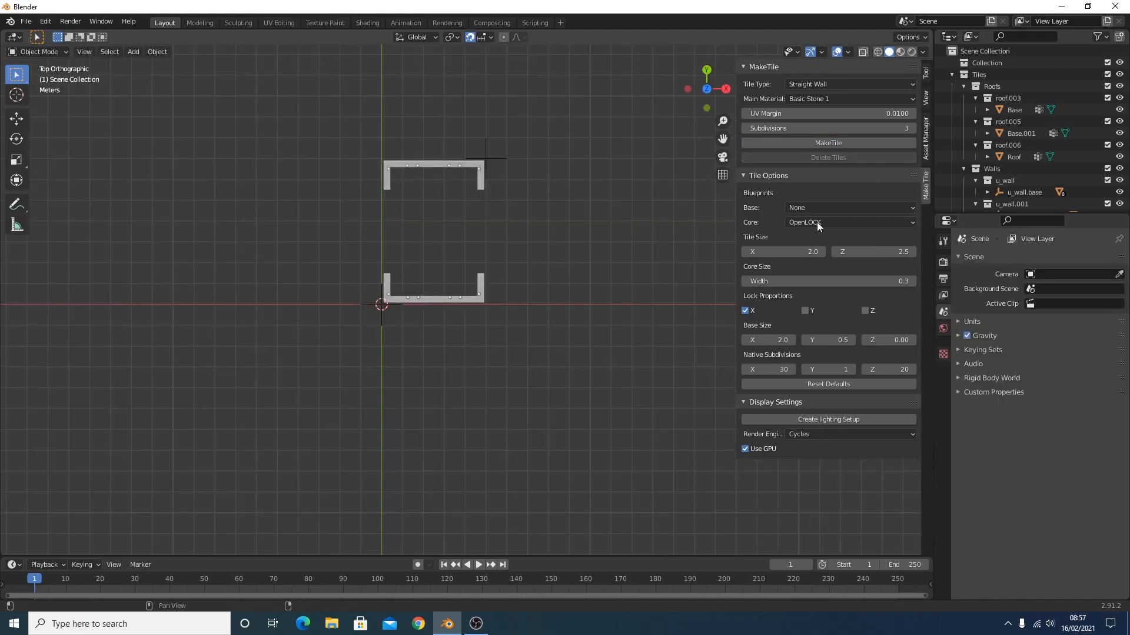
Set the Straight Wall's X tile size to 4 and generate the tile at the world origin
{"action": "left_click", "coordinate": [792, 252]}
{"action": "type", "text": "4"}
{"action": "key", "text": "Return"}
{"action": "left_click", "coordinate": [849, 142]}
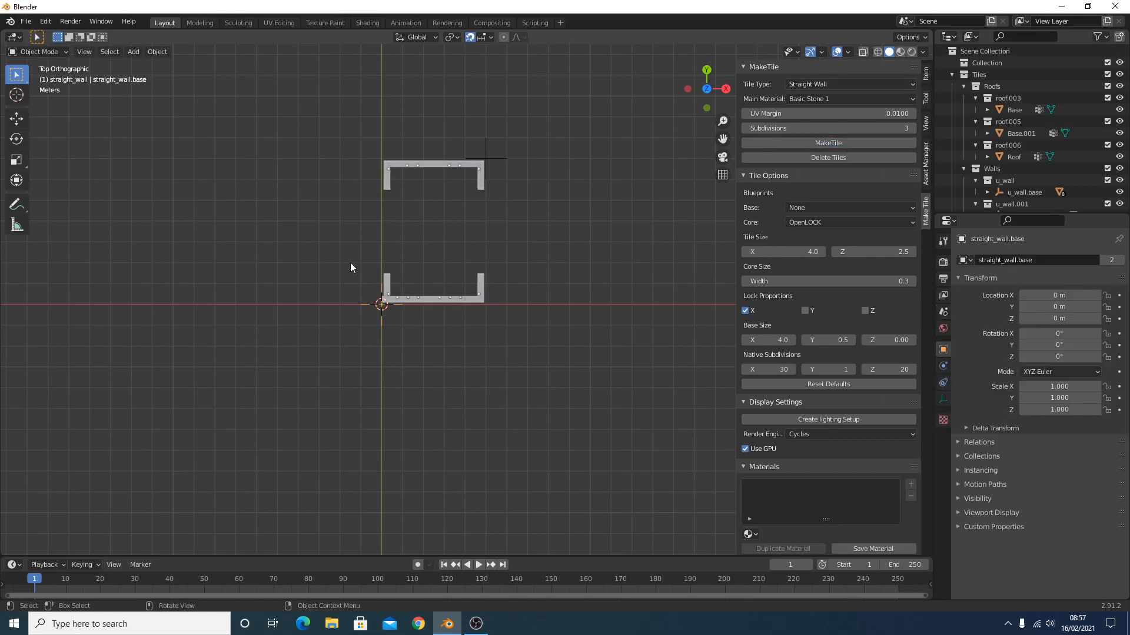
Rotate the straight wall 90° and move it into the gap between the two U walls' legs along the Y axis
{"action": "type", "text": "r90"}
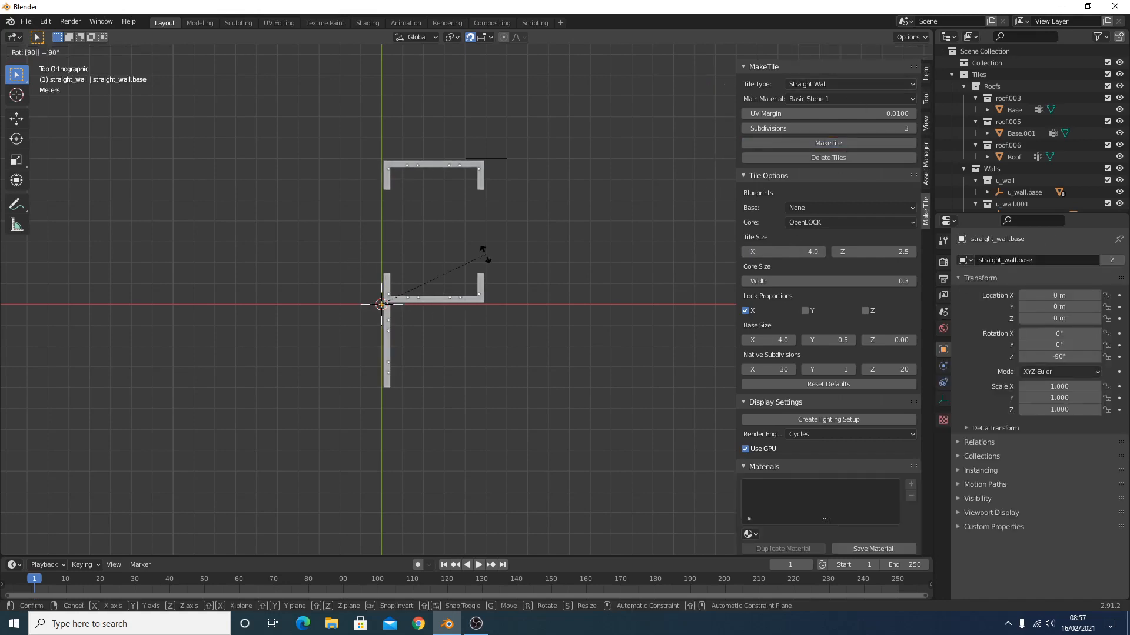
{"action": "key", "text": "Return"}
{"action": "key", "text": "g"}
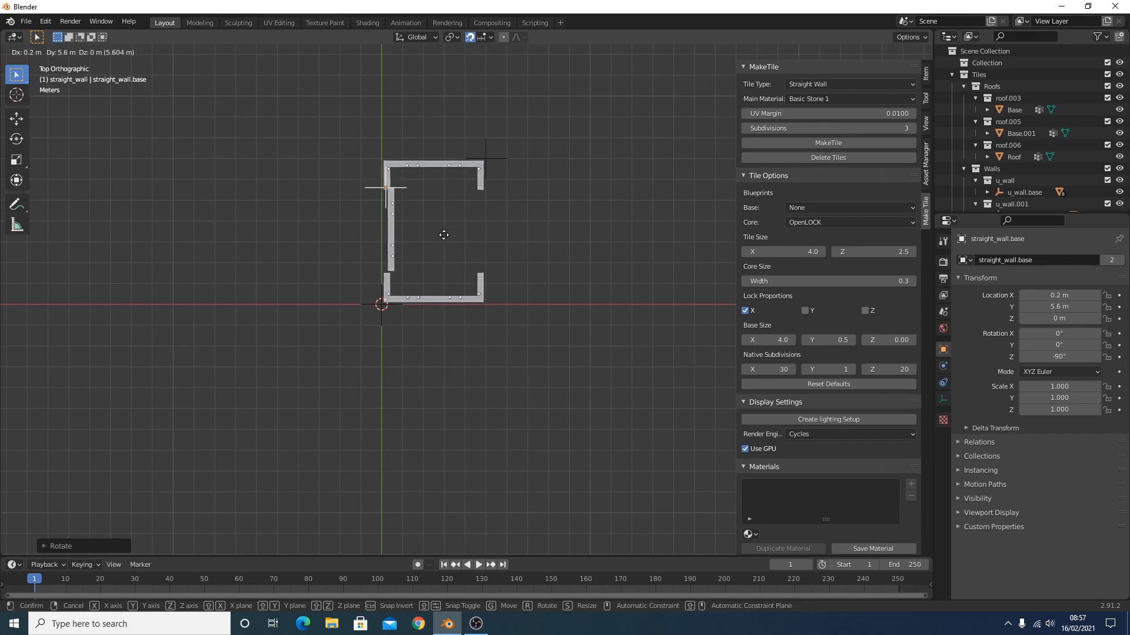
{"action": "left_click", "coordinate": [413, 257]}
Generate a second Straight Wall tile with the same settings and rotate it -90°
{"action": "left_click", "coordinate": [840, 144]}
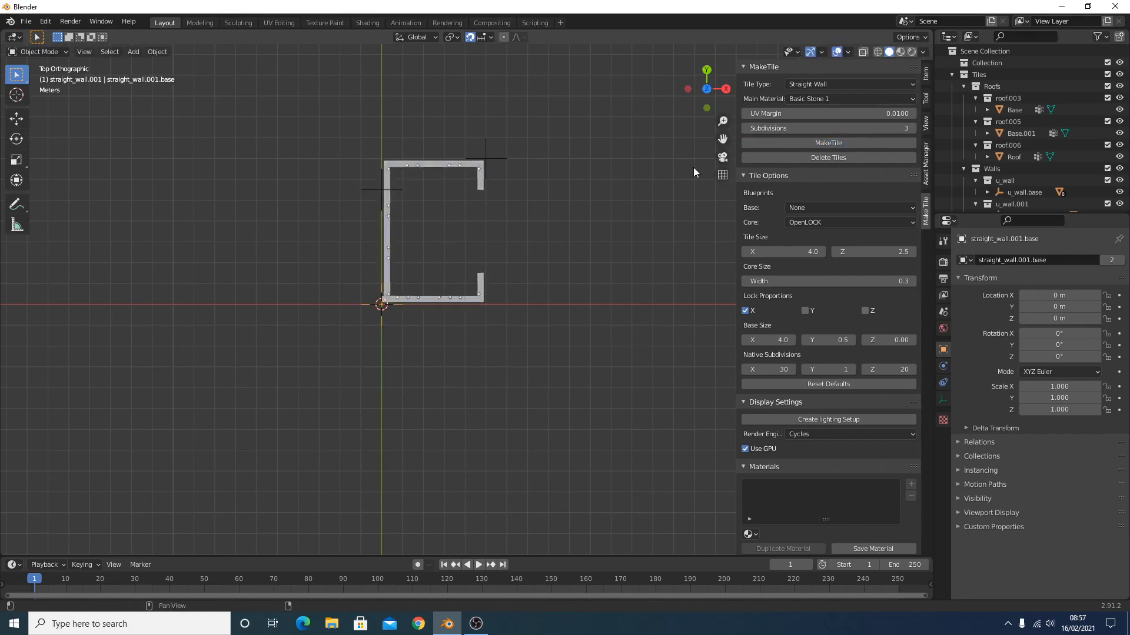
{"action": "type", "text": "r180"}
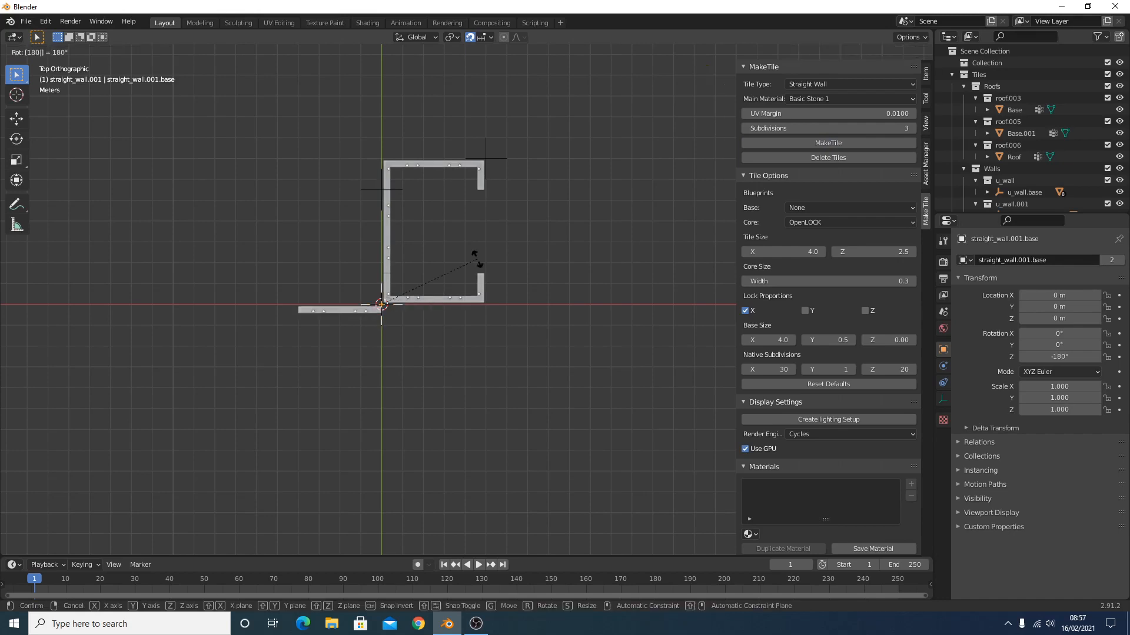
{"action": "key", "text": "BackSpace"}
{"action": "key", "text": "BackSpace"}
{"action": "key", "text": "BackSpace"}
{"action": "type", "text": "-90"}
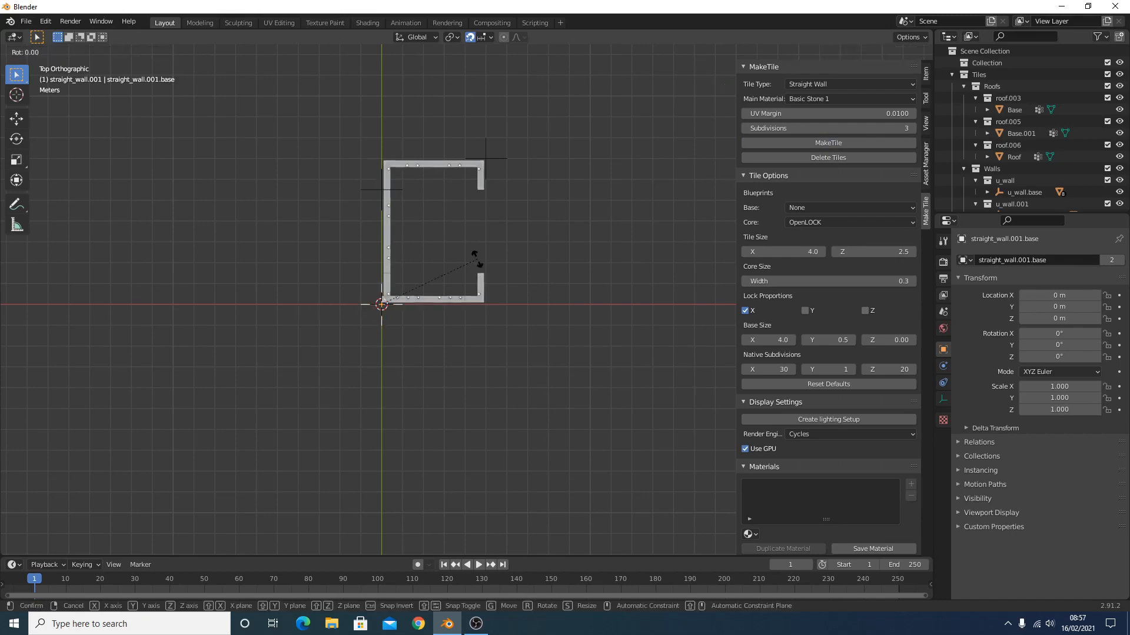
{"action": "key", "text": "Return"}
Move the second straight wall to X 5 m, Y 1.5 m to close the remaining gap between the U walls
{"action": "key", "text": "g"}
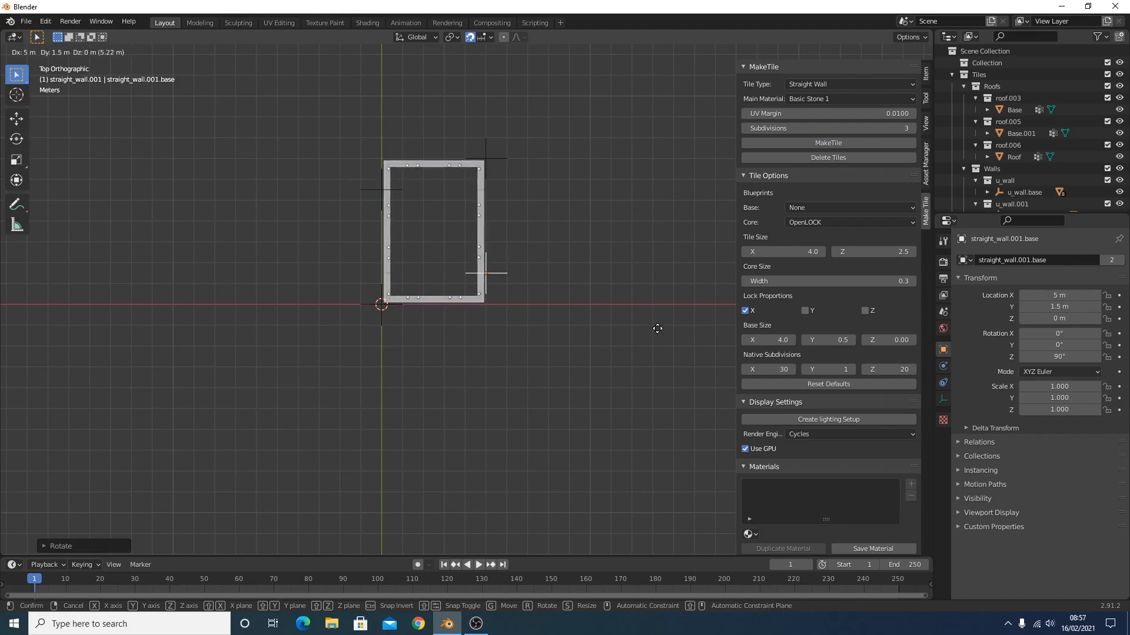
{"action": "left_click", "coordinate": [638, 322]}
{"action": "scroll", "coordinate": [523, 295], "scroll_direction": "up", "scroll_amount": 2}
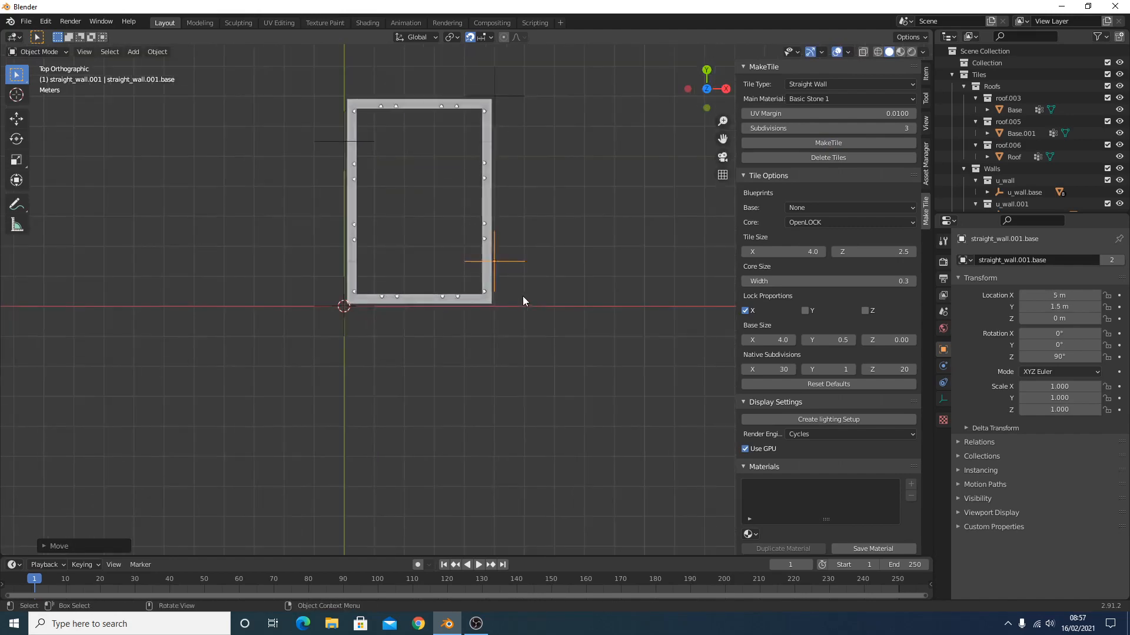
{"action": "mouse_move", "coordinate": [522, 296]}
{"action": "middle_mouse_down"}
{"action": "mouse_move", "coordinate": [406, 203]}
{"action": "mouse_move", "coordinate": [504, 183]}
{"action": "mouse_move", "coordinate": [393, 271]}
{"action": "mouse_move", "coordinate": [397, 301]}
{"action": "mouse_move", "coordinate": [414, 207]}
{"action": "mouse_move", "coordinate": [512, 201]}
{"action": "mouse_move", "coordinate": [539, 281]}
{"action": "middle_mouse_up"}
{"action": "scroll", "coordinate": [538, 282], "scroll_direction": "up", "scroll_amount": 4}
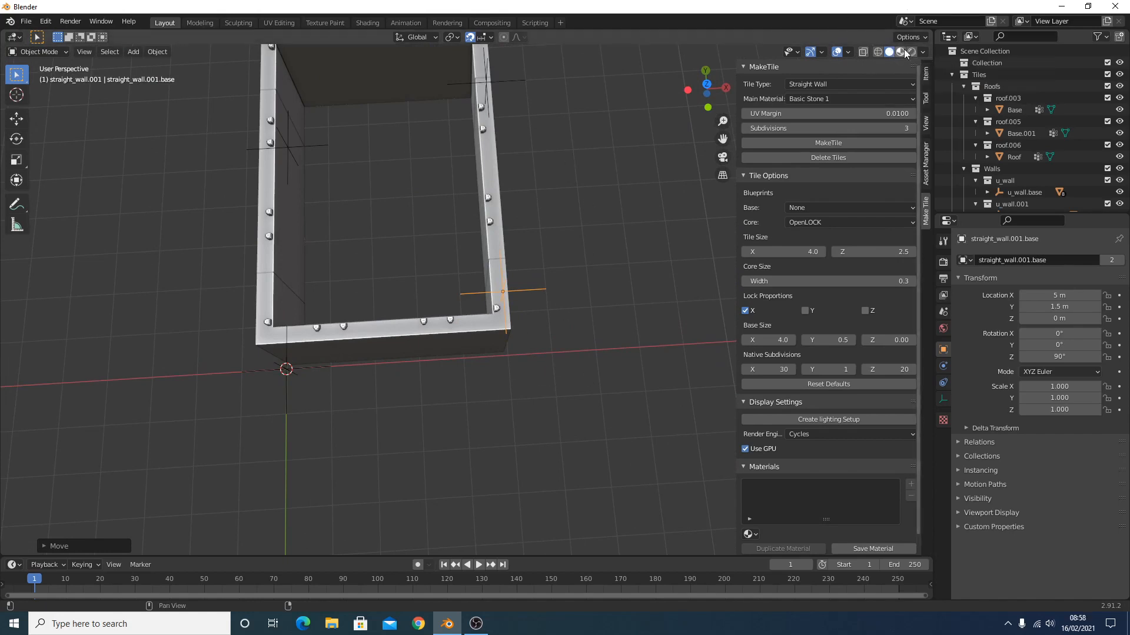
{"action": "scroll", "coordinate": [625, 237], "scroll_direction": "down", "scroll_amount": 2}
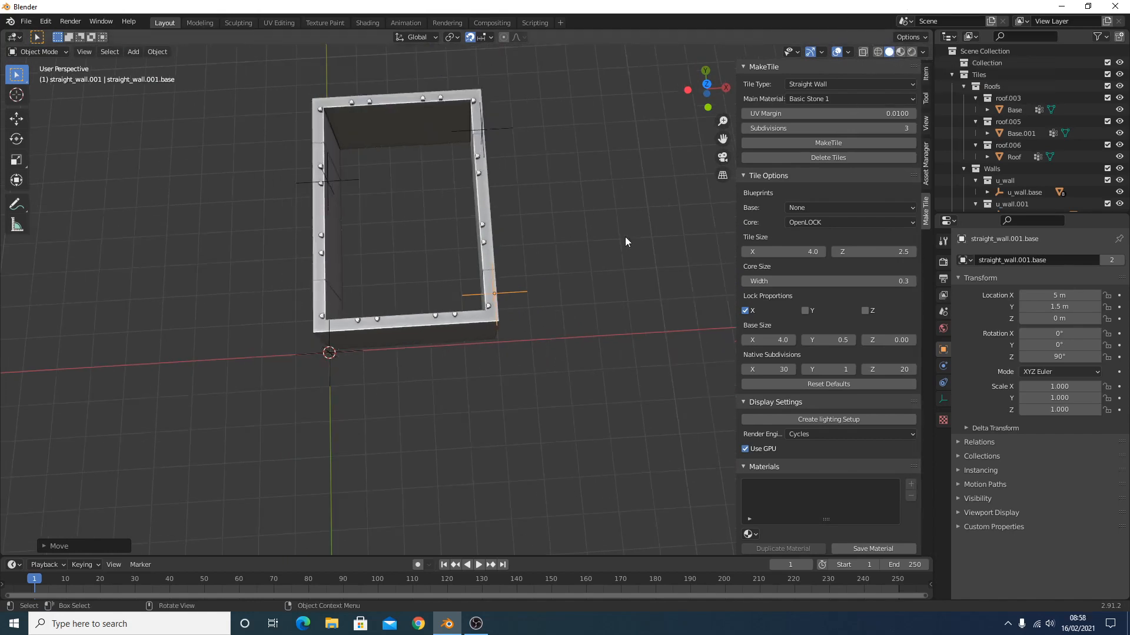
Examine the stone surface of the assembled walls in Material Preview shading from several angles
{"action": "left_click", "coordinate": [900, 52]}
{"action": "middle_click_drag", "start_coordinate": [537, 245], "coordinate": [475, 150]}
{"action": "scroll", "coordinate": [488, 176], "scroll_direction": "down", "scroll_amount": 3}
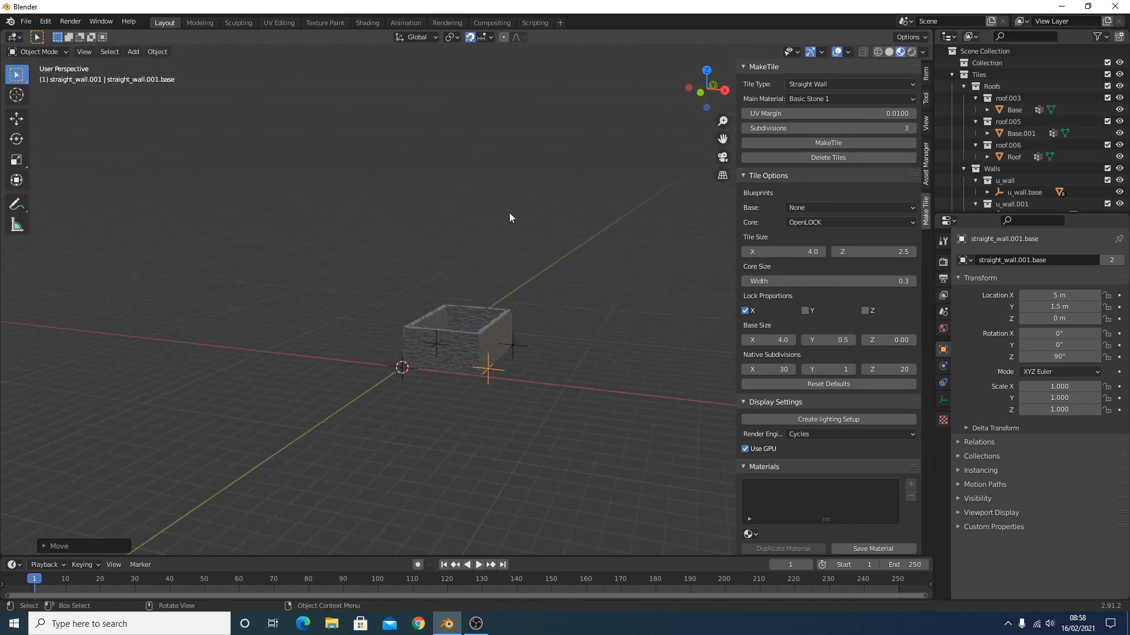
{"action": "middle_click_drag", "start_coordinate": [503, 369], "coordinate": [327, 323]}
{"action": "scroll", "coordinate": [504, 377], "scroll_direction": "up", "scroll_amount": 4}
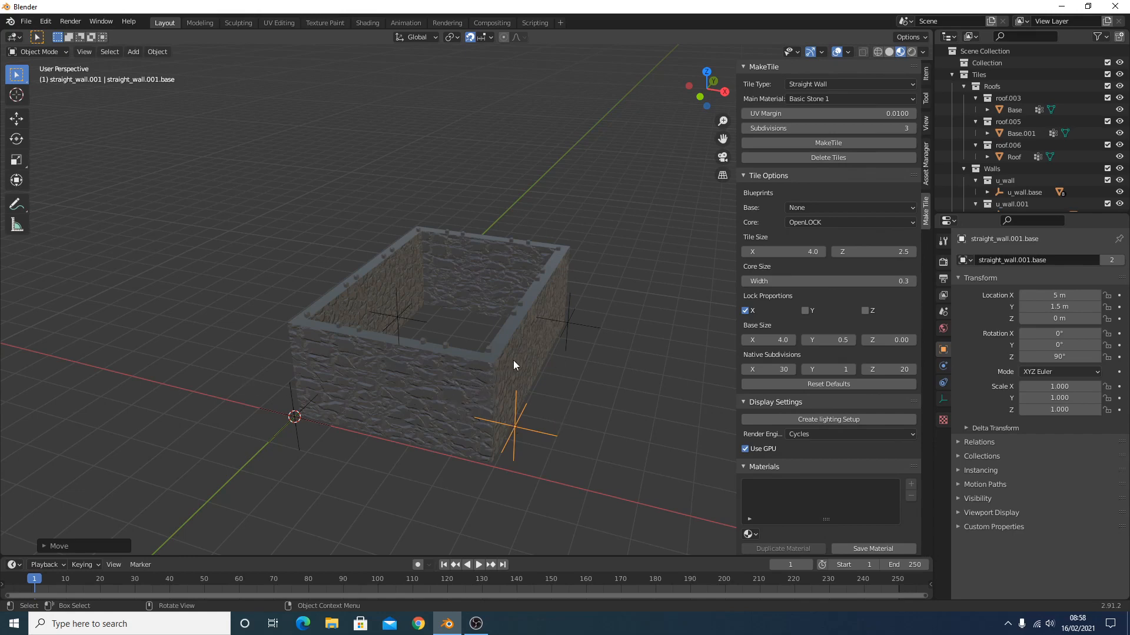
Return to solid shading and turn off Leg 1 Top Peg and Leg 2 Top Peg on the U wall at the origin
{"action": "left_click", "coordinate": [443, 410]}
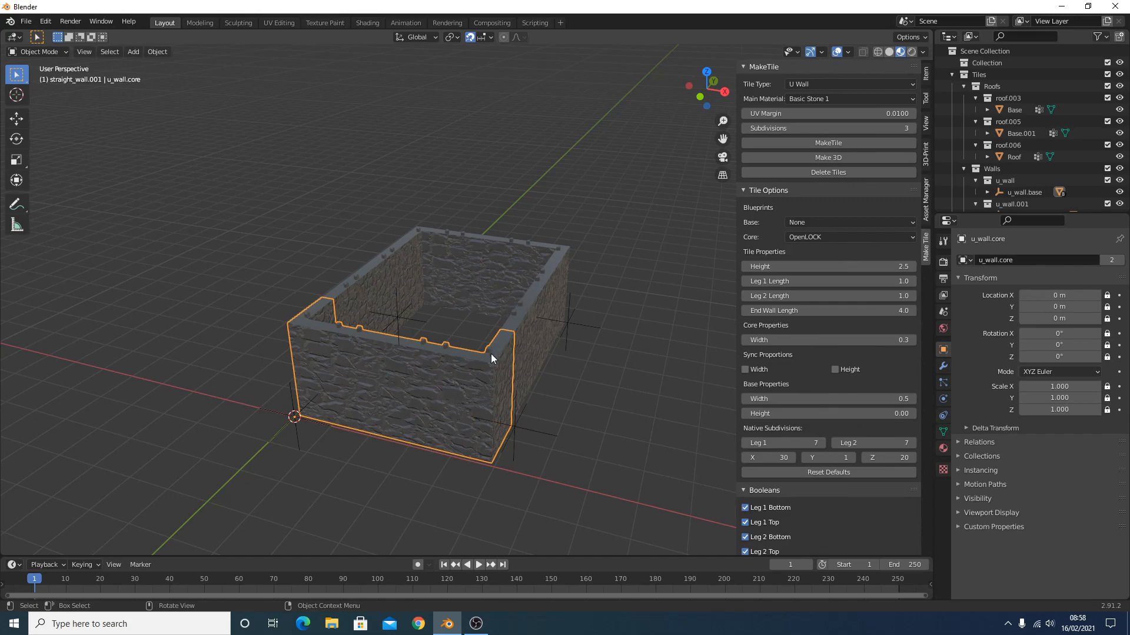
{"action": "middle_click_drag", "start_coordinate": [490, 354], "coordinate": [556, 293]}
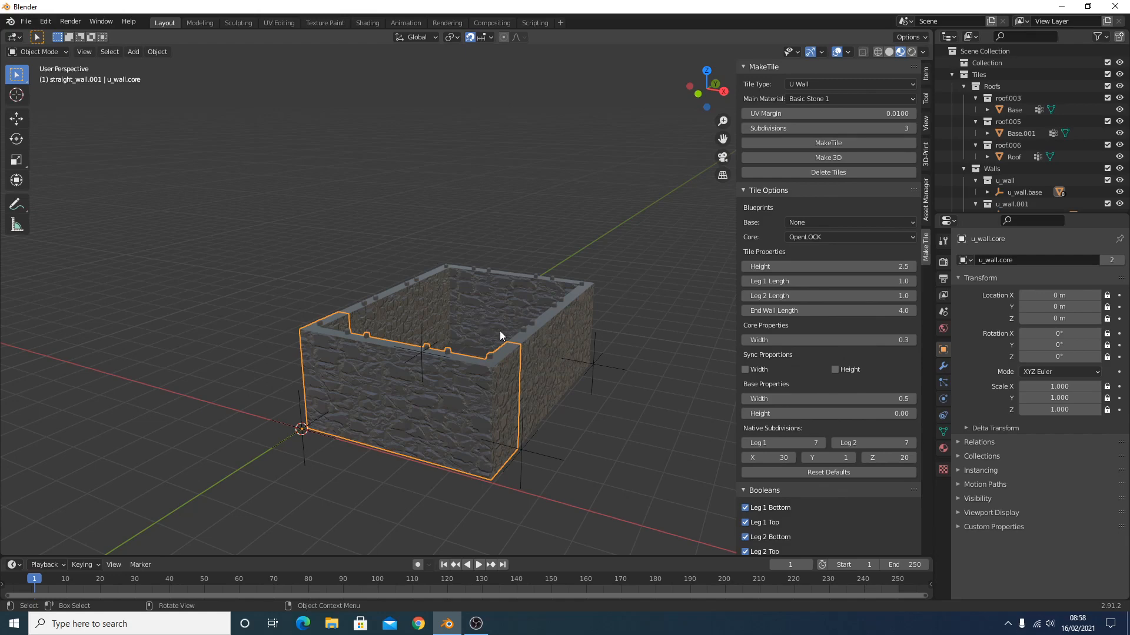
{"action": "left_click", "coordinate": [889, 52]}
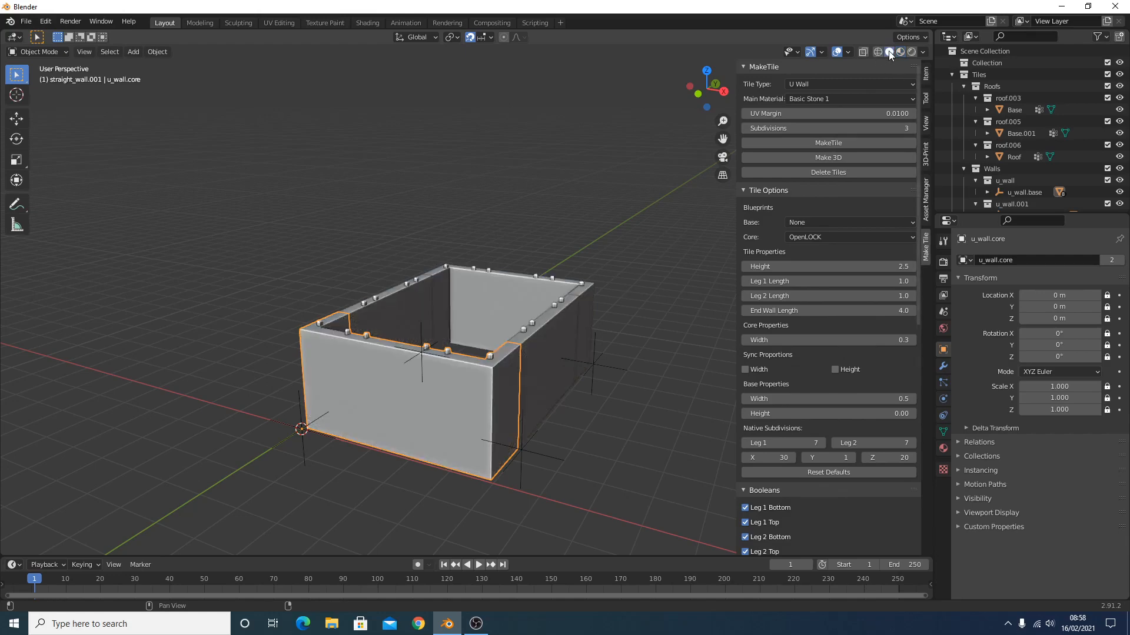
{"action": "middle_click_drag", "start_coordinate": [383, 327], "coordinate": [474, 358]}
{"action": "key", "text": "KP_1"}
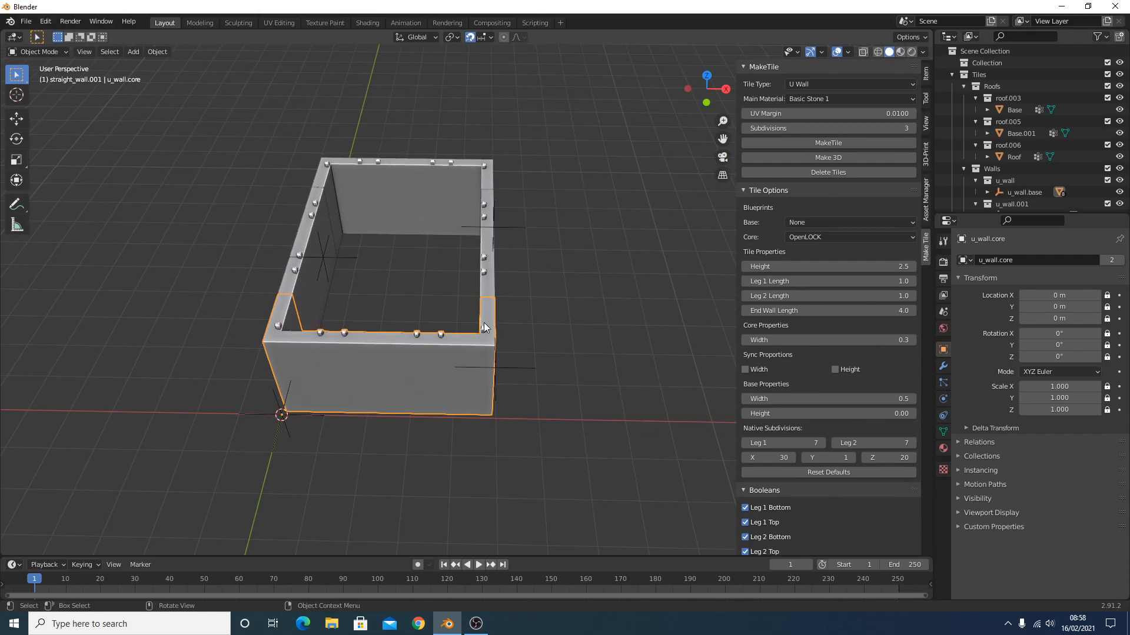
{"action": "scroll", "coordinate": [810, 506], "scroll_direction": "down", "scroll_amount": 5}
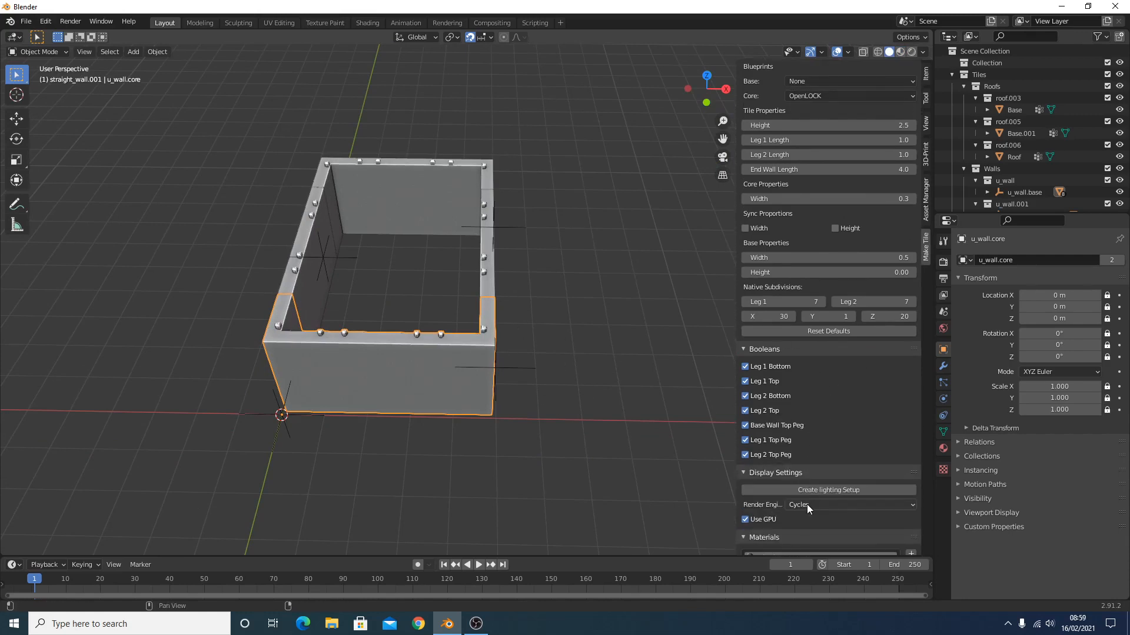
{"action": "left_click", "coordinate": [745, 441]}
{"action": "left_click", "coordinate": [744, 440]}
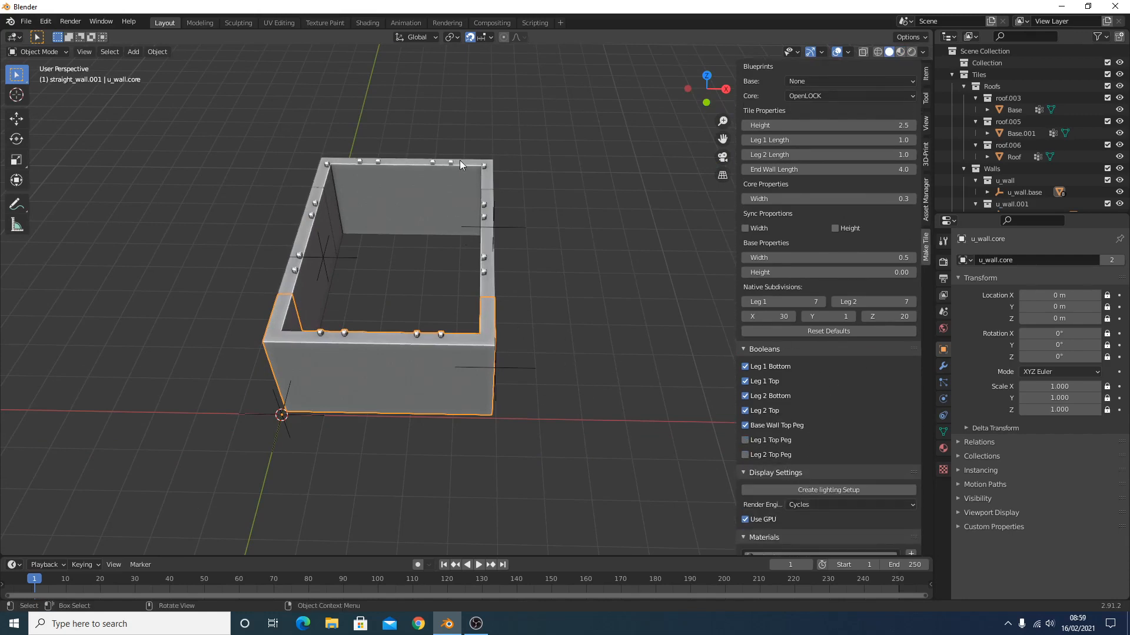
Turn off Leg 1 Top Peg and Leg 2 Top Peg on the U wall at the far end of the building
{"action": "left_click", "coordinate": [496, 163]}
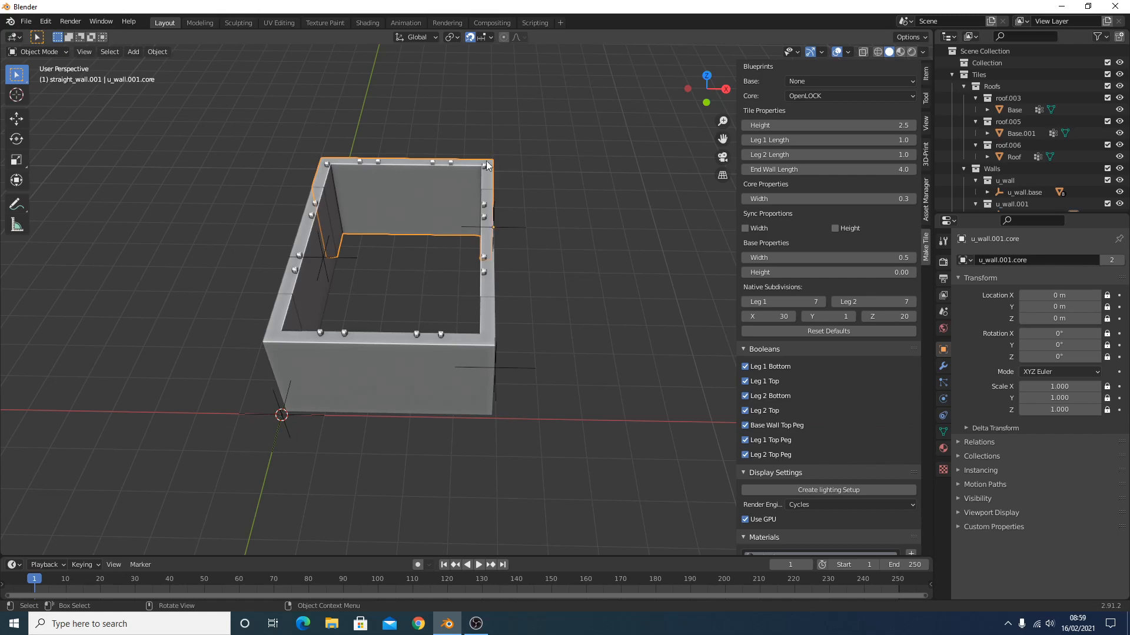
{"action": "left_click", "coordinate": [745, 440]}
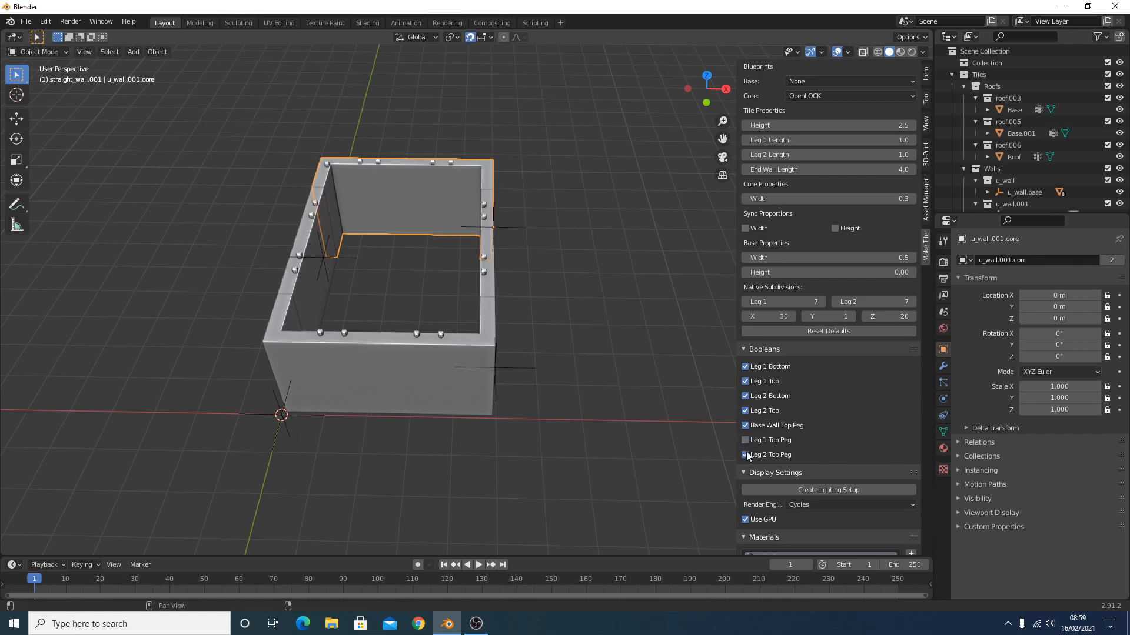
{"action": "left_click", "coordinate": [745, 455]}
Switch the MakeTile tile type to Roof
{"action": "middle_click_drag", "start_coordinate": [623, 302], "coordinate": [569, 295]}
{"action": "left_click", "coordinate": [842, 80]}
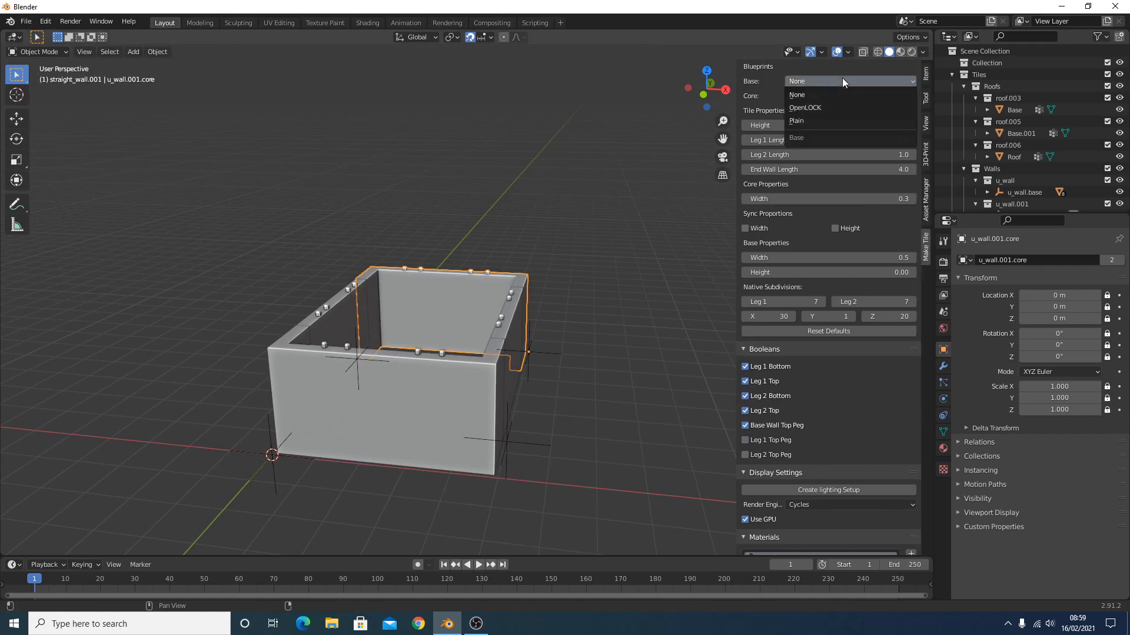
{"action": "left_click", "coordinate": [892, 100]}
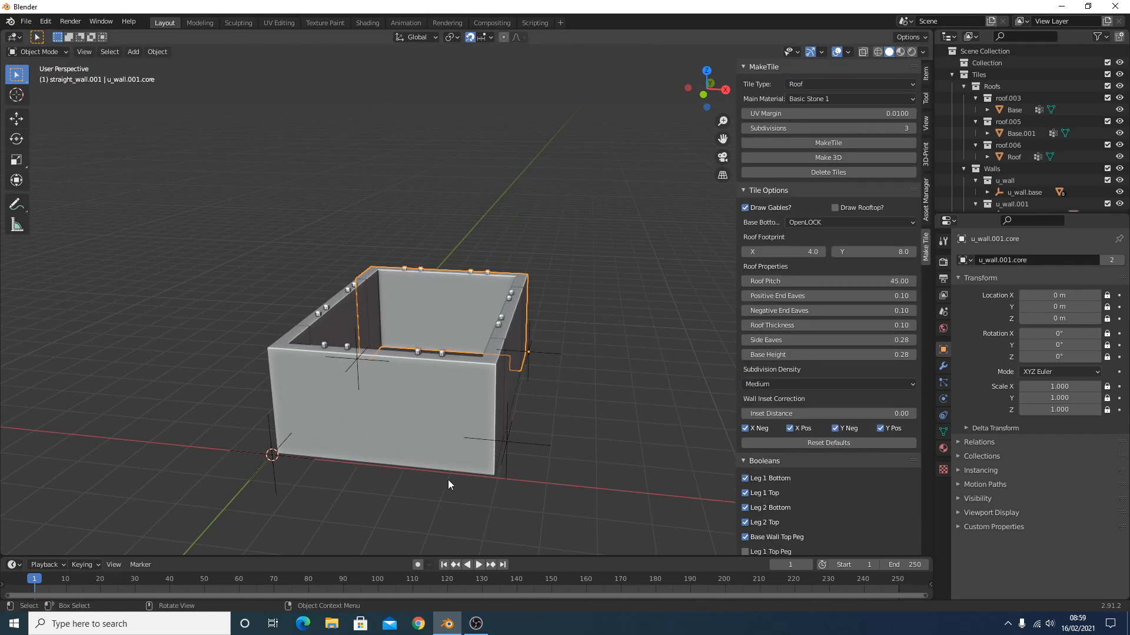
With the far U wall still selected, set the roof footprint to X 5, Y 0.5 and the base height to 0.1
{"action": "left_click", "coordinate": [777, 252]}
{"action": "type", "text": "5"}
{"action": "key", "text": "Return"}
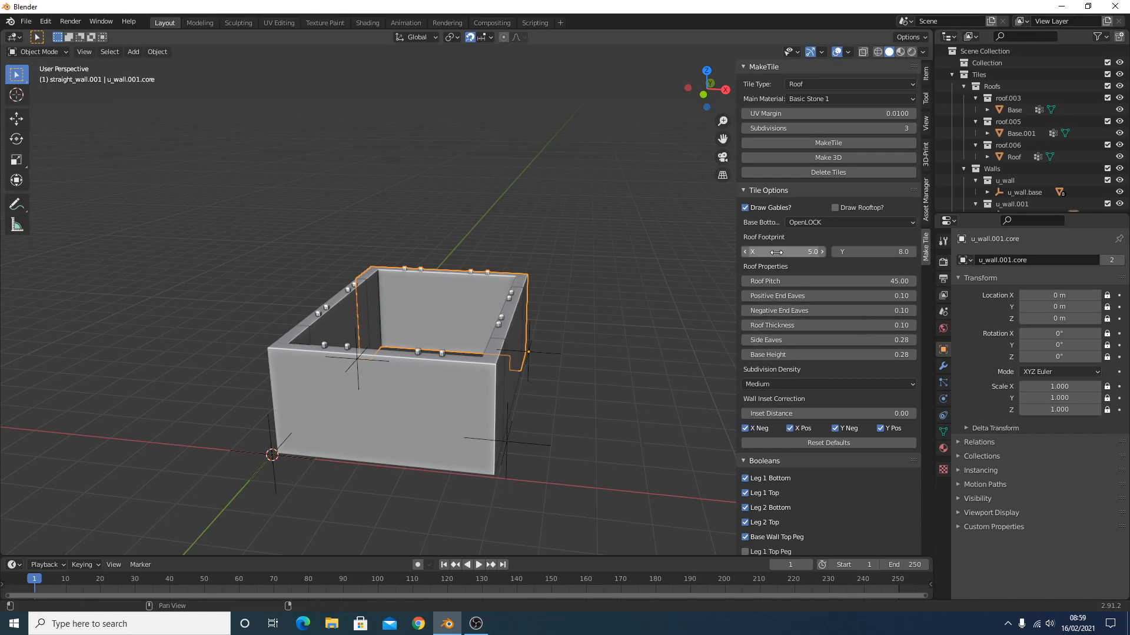
{"action": "left_click", "coordinate": [881, 251]}
{"action": "type", "text": "0.5"}
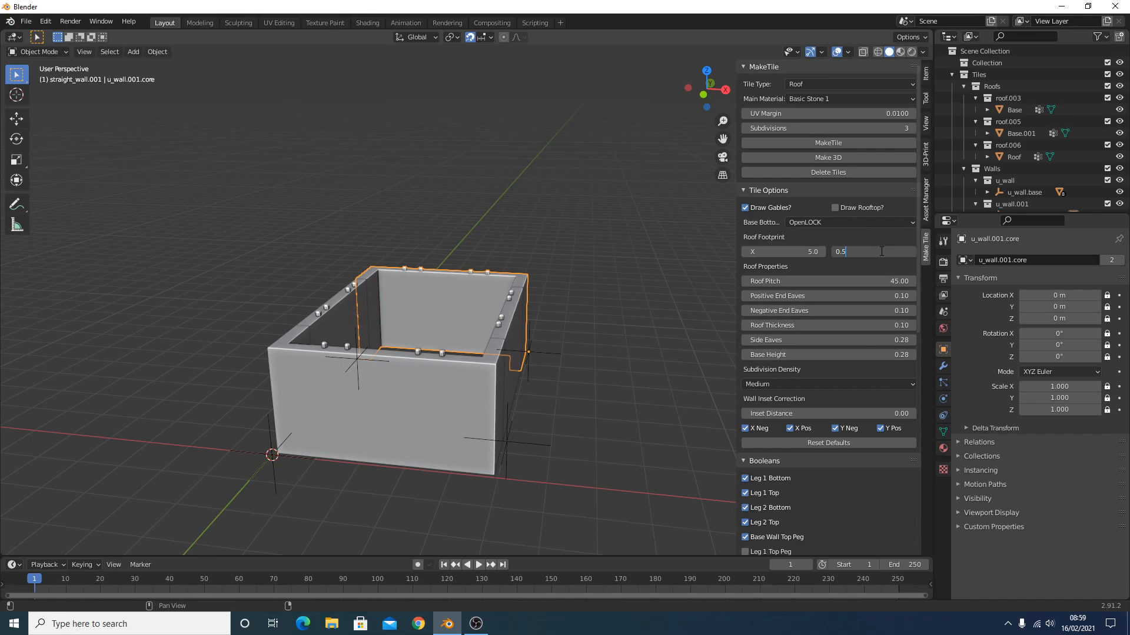
{"action": "key", "text": "Return"}
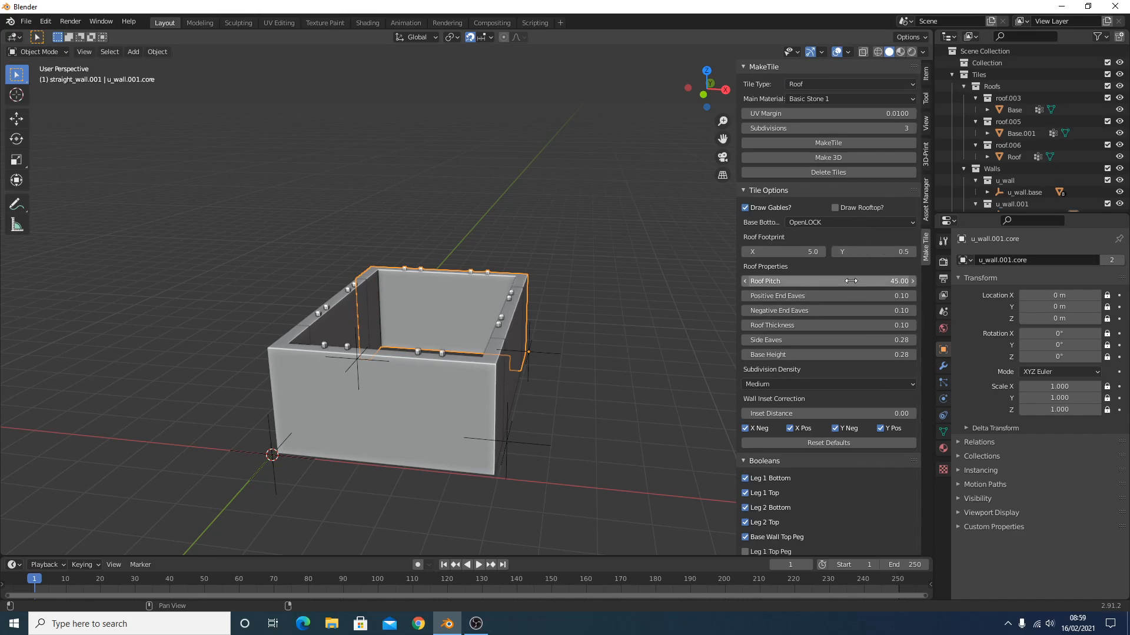
{"action": "left_click", "coordinate": [852, 355]}
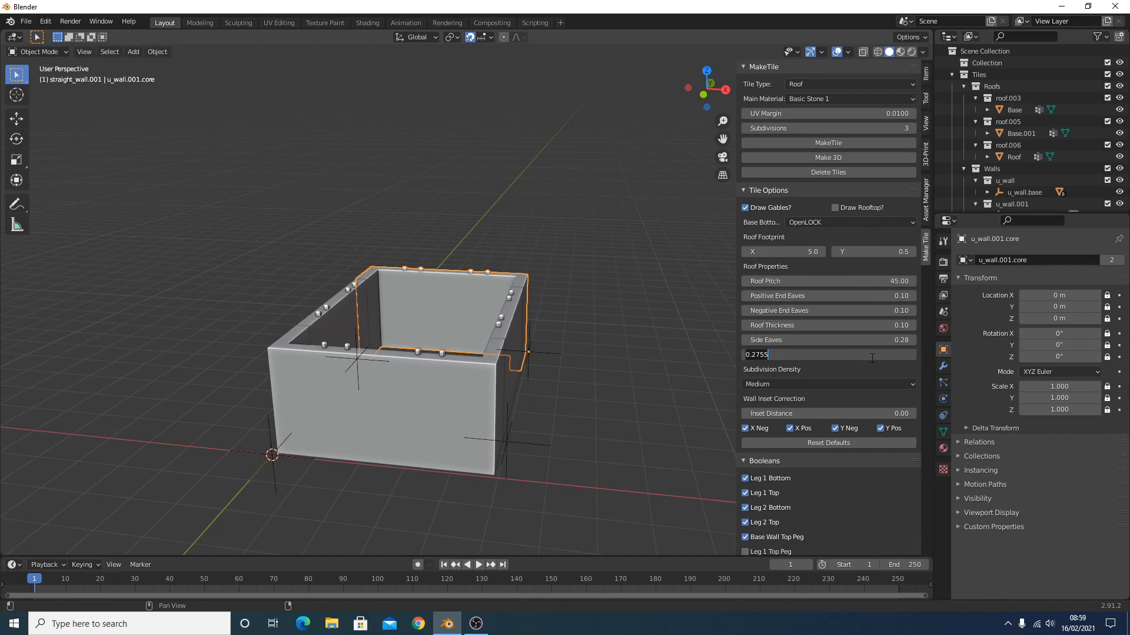
{"action": "type", "text": "0.1"}
{"action": "key", "text": "Return"}
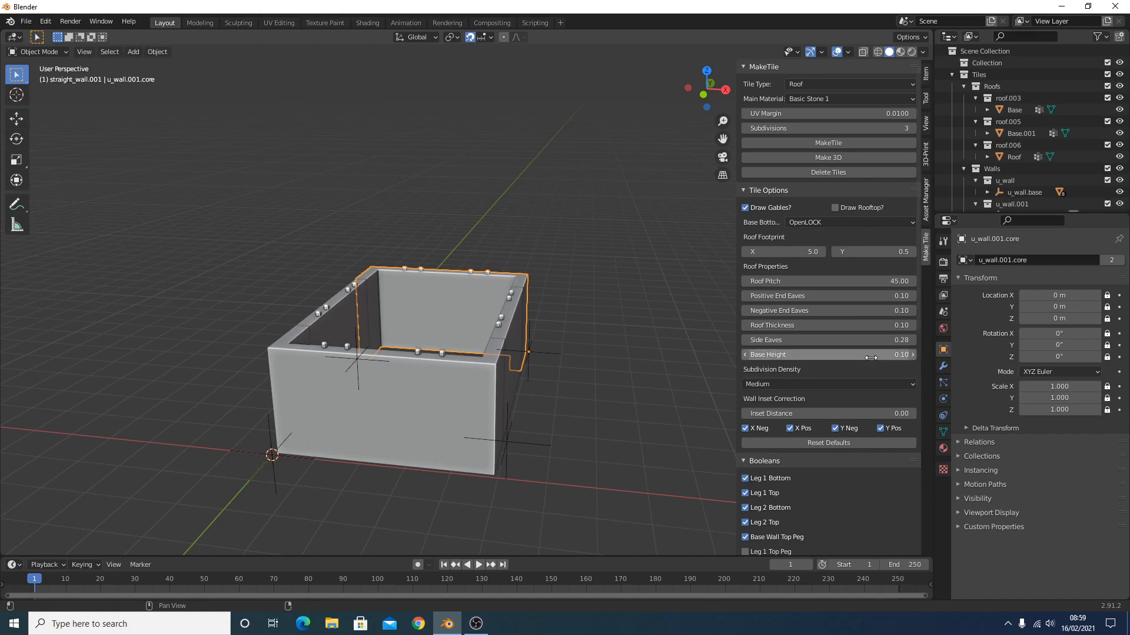
Deselect all objects and set the roof's base height to 0.1
{"action": "middle_click_drag", "start_coordinate": [448, 321], "coordinate": [465, 305]}
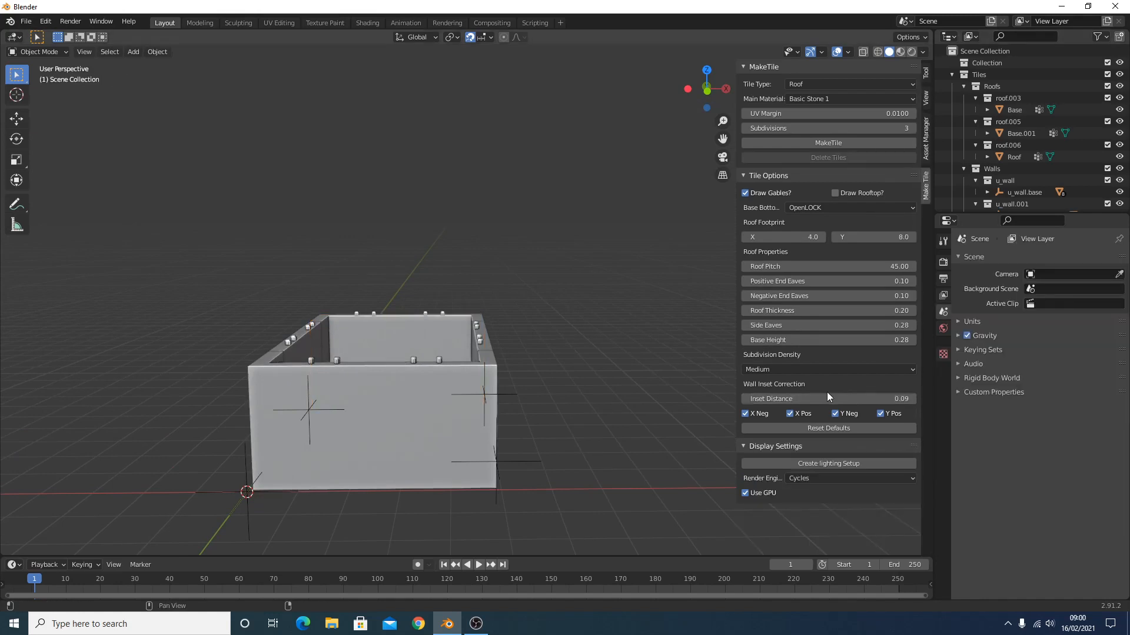
{"action": "left_click", "coordinate": [830, 340]}
{"action": "type", "text": "0.1"}
{"action": "key", "text": "Return"}
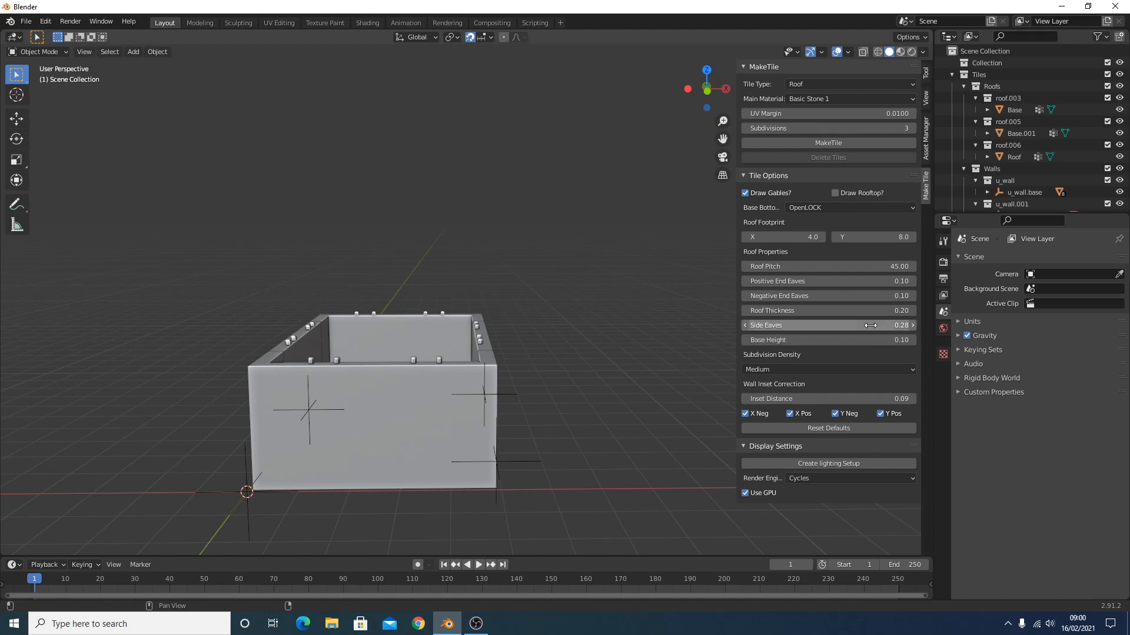
Set the roof footprint to X 5, Y 0.5 and generate the roof tile as a narrow gable
{"action": "left_click", "coordinate": [798, 237]}
{"action": "type", "text": "5"}
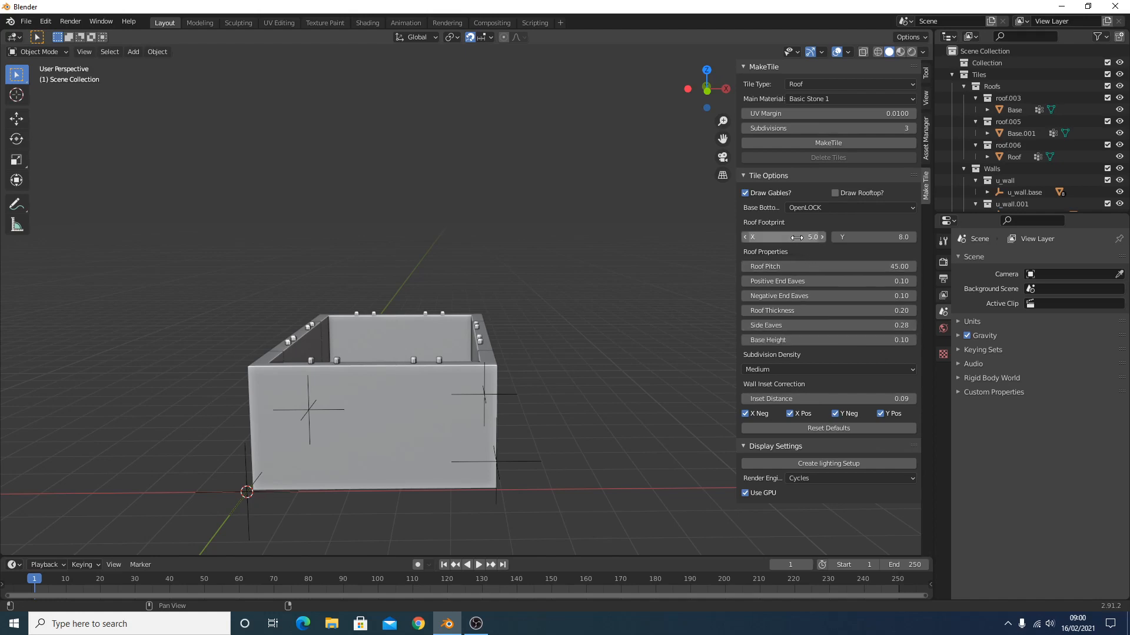
{"action": "key", "text": "Return"}
{"action": "left_click", "coordinate": [879, 238]}
{"action": "type", "text": "0.5"}
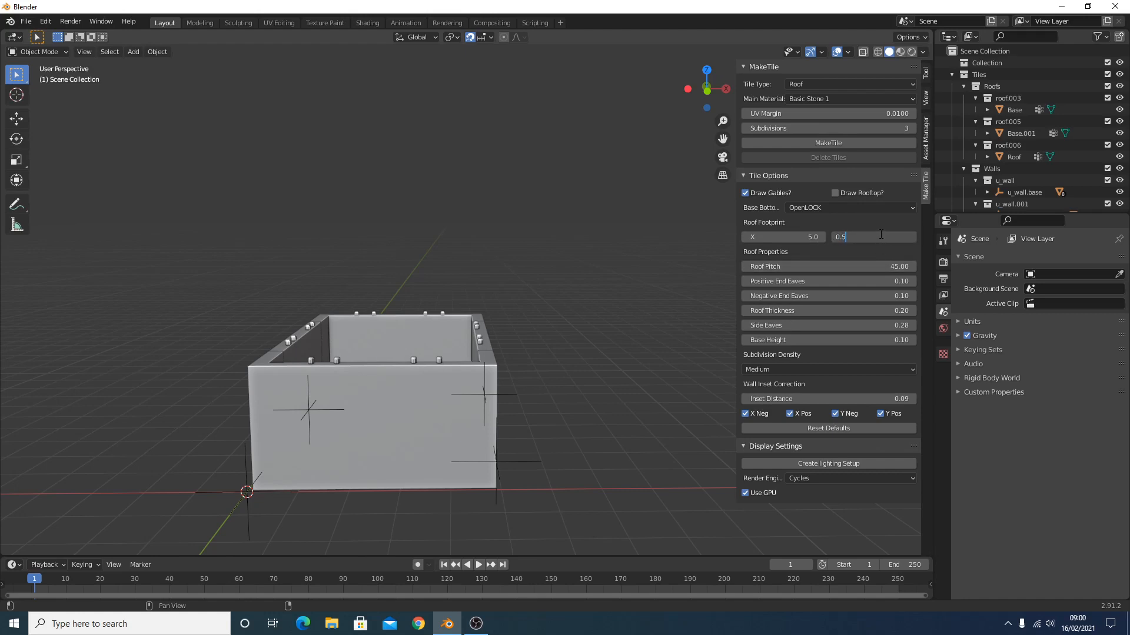
{"action": "key", "text": "Return"}
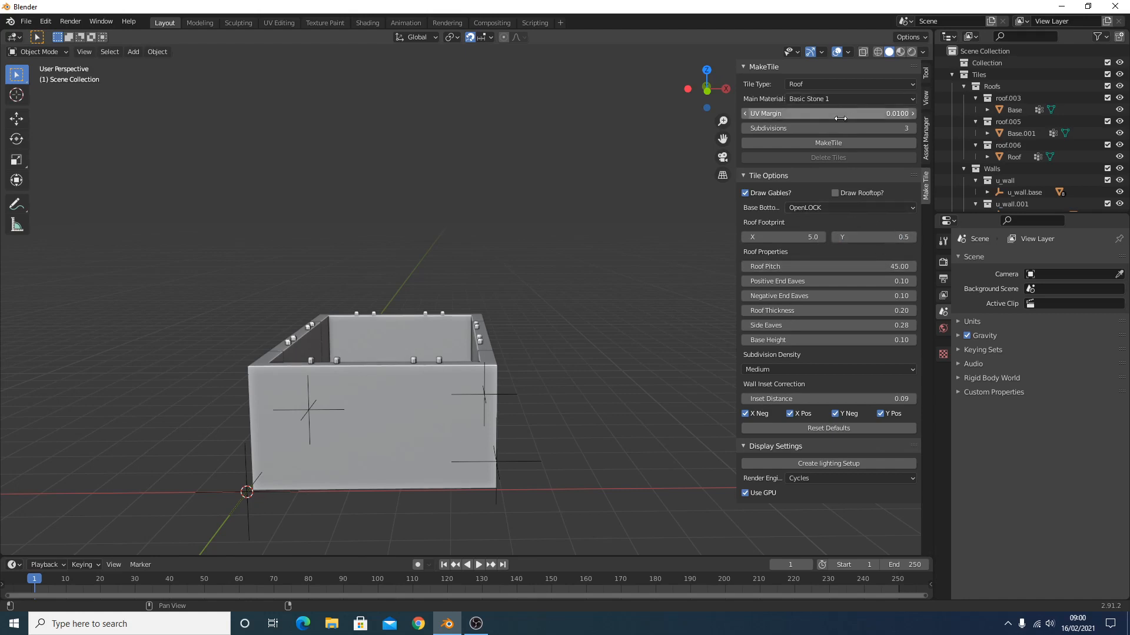
{"action": "left_click", "coordinate": [840, 142]}
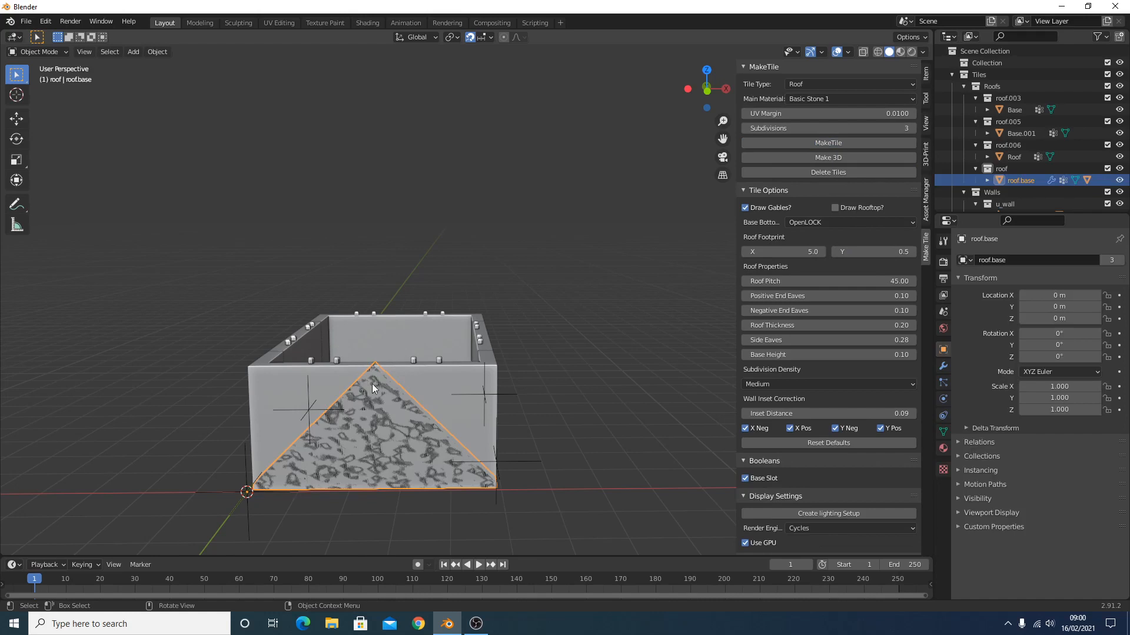
Raise the new gable tile 2.5 m along Z onto the top of the front wall
{"action": "key", "text": "KP_1"}
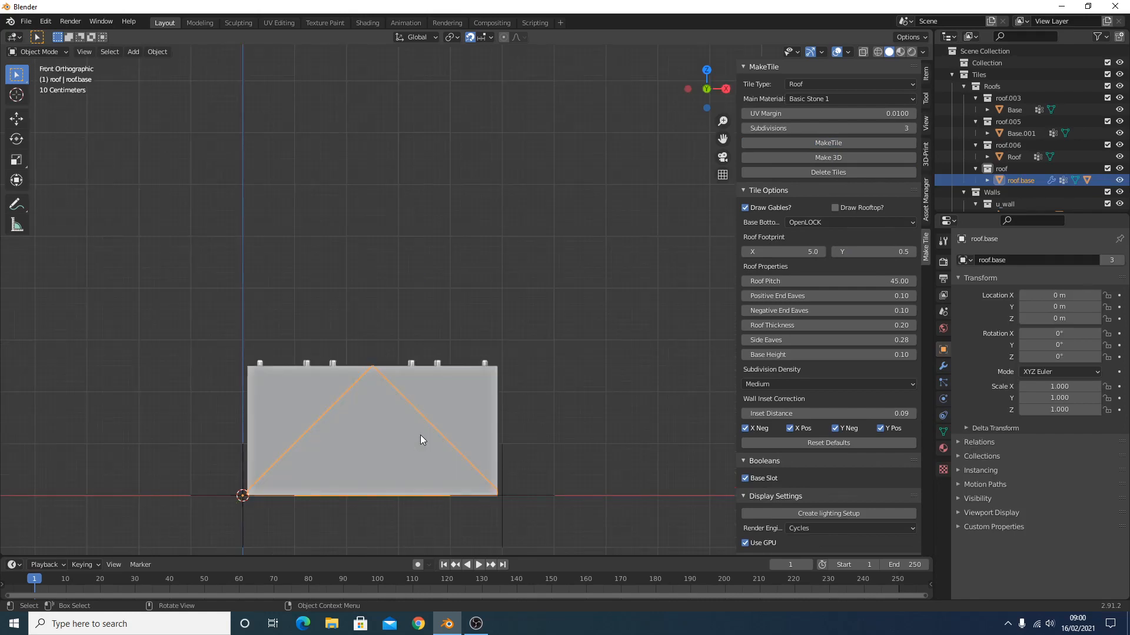
{"action": "key", "text": "g"}
{"action": "key", "text": "z"}
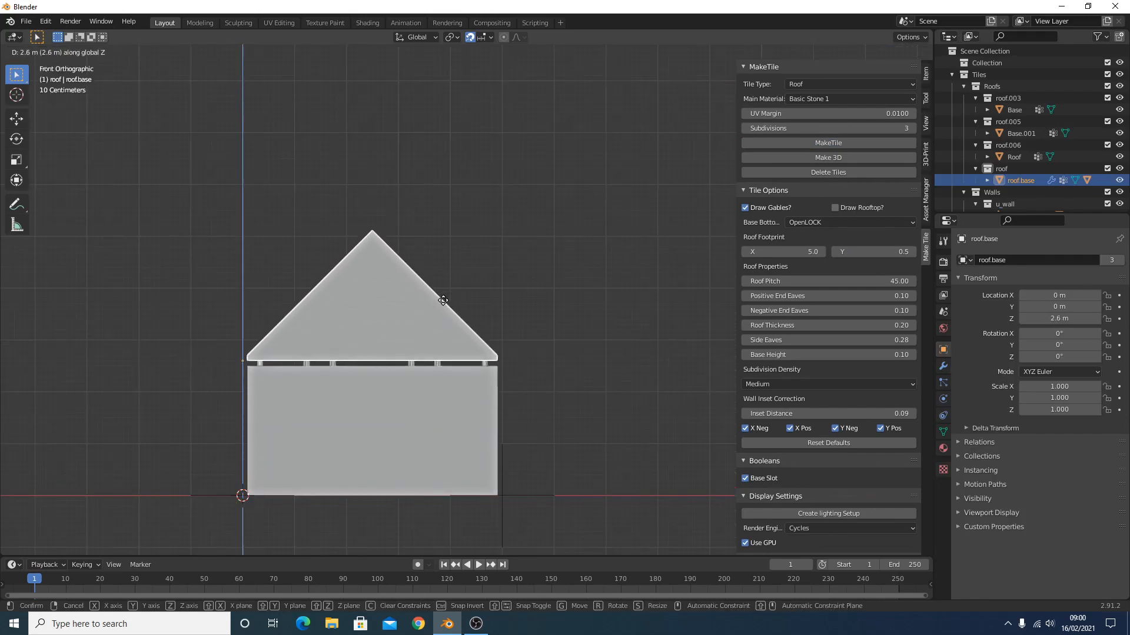
{"action": "left_click", "coordinate": [443, 306]}
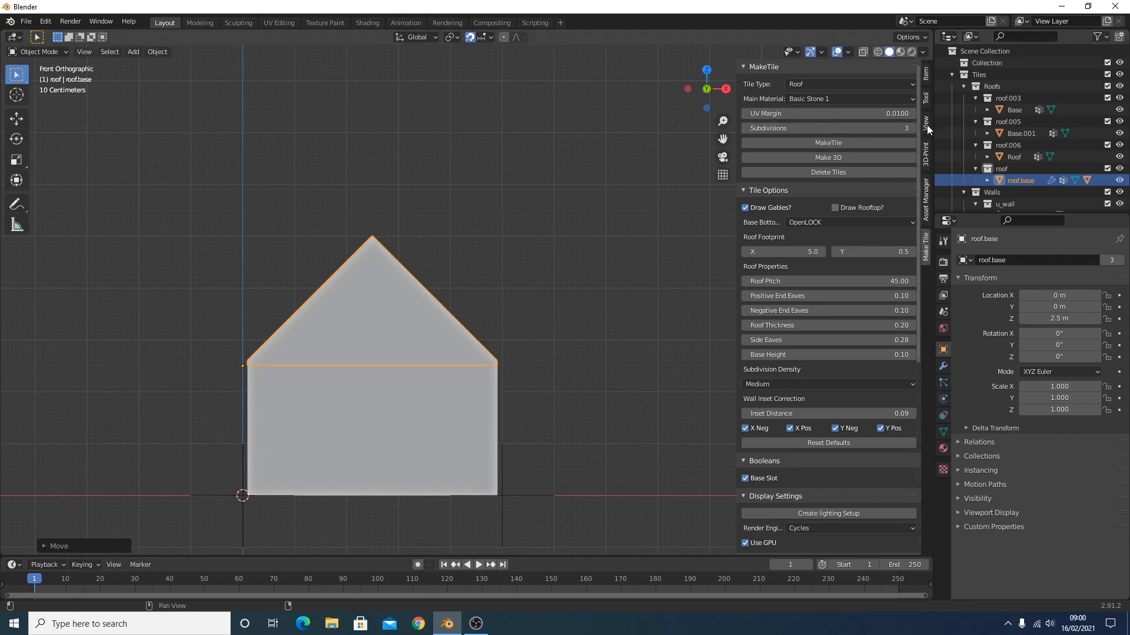
Generate a second gable tile with the same settings and move it 6.5 m along Y to the far wall
{"action": "left_click", "coordinate": [868, 143]}
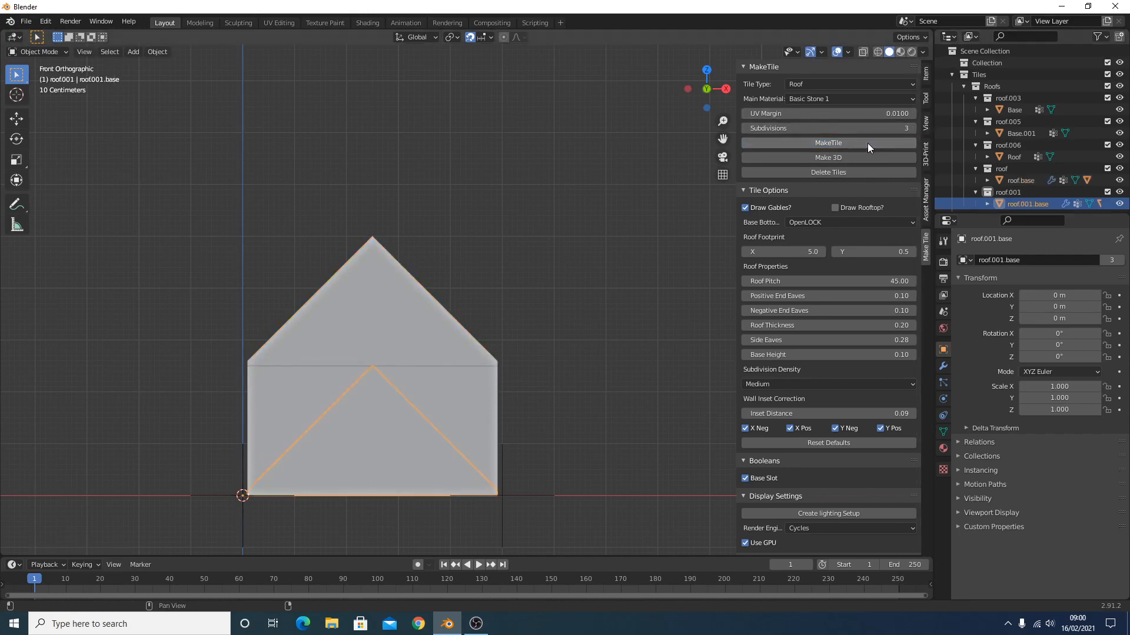
{"action": "middle_click_drag", "start_coordinate": [548, 312], "coordinate": [461, 422]}
{"action": "key", "text": "KP_7"}
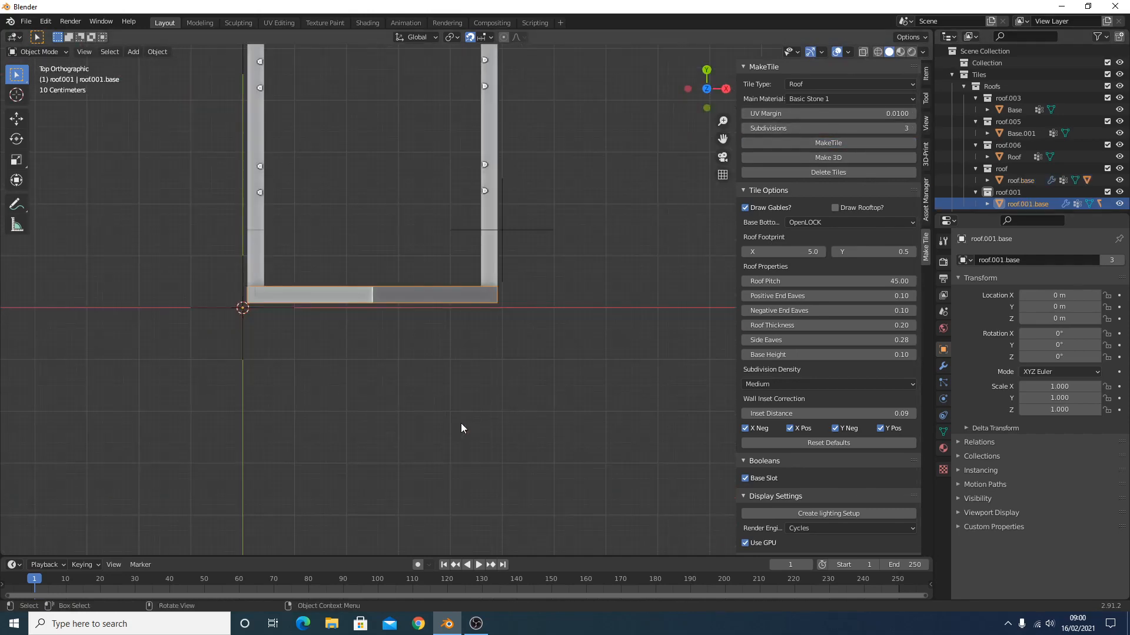
{"action": "key", "text": "g"}
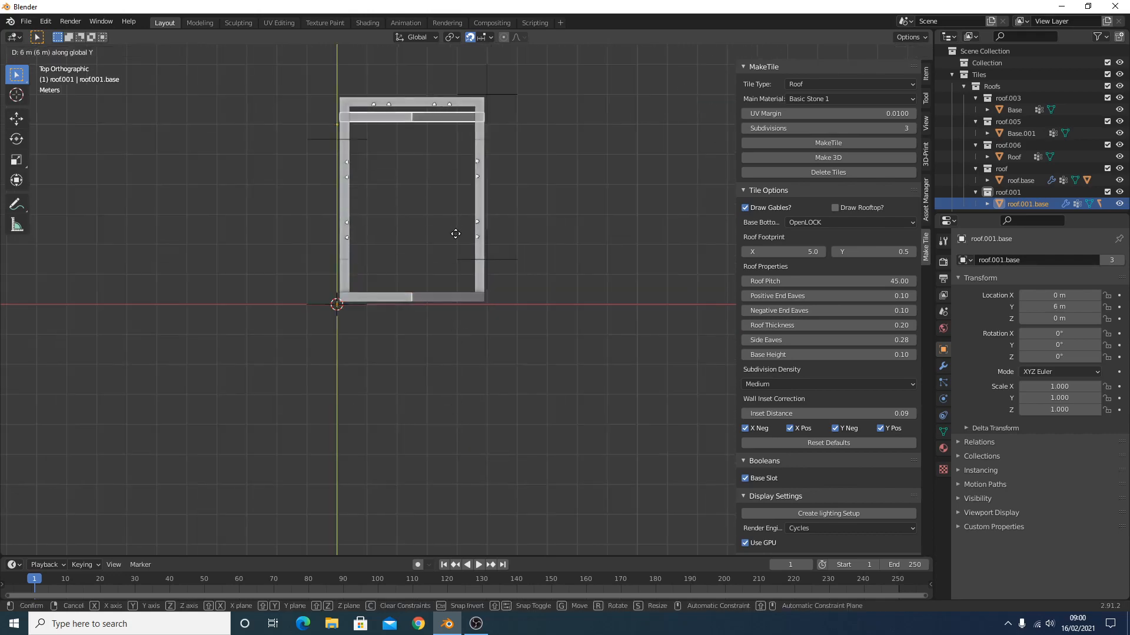
{"action": "key", "text": "y"}
{"action": "left_click", "coordinate": [454, 203]}
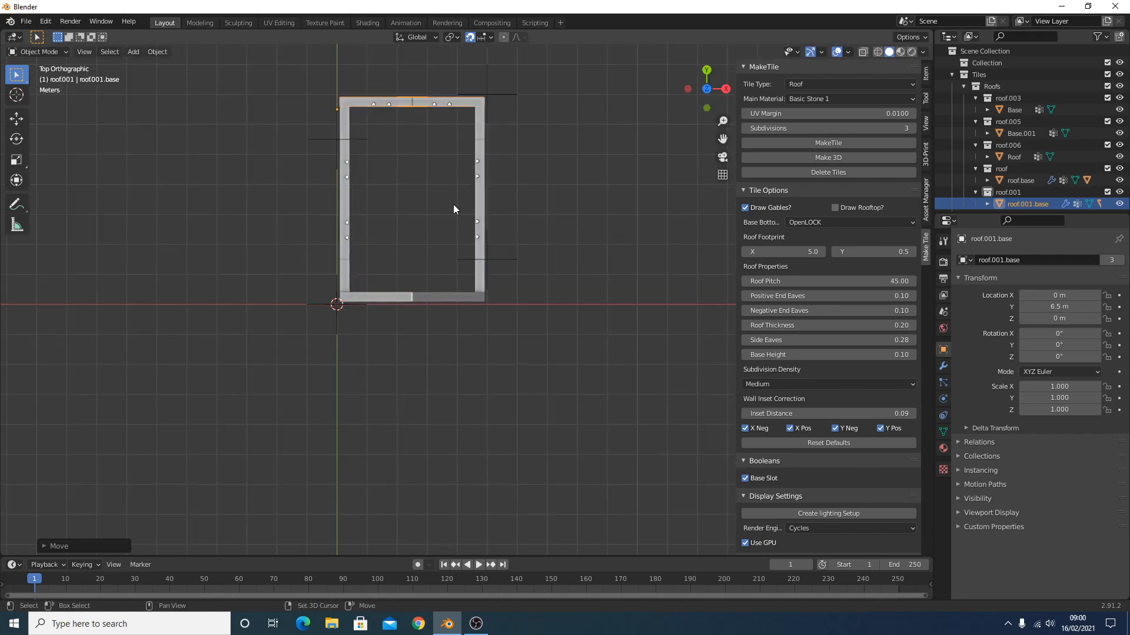
Rotate the second gable tile 180° and move it to X 5 m, Y 7 m over the far wall
{"action": "type", "text": "r180"}
{"action": "key", "text": "Return"}
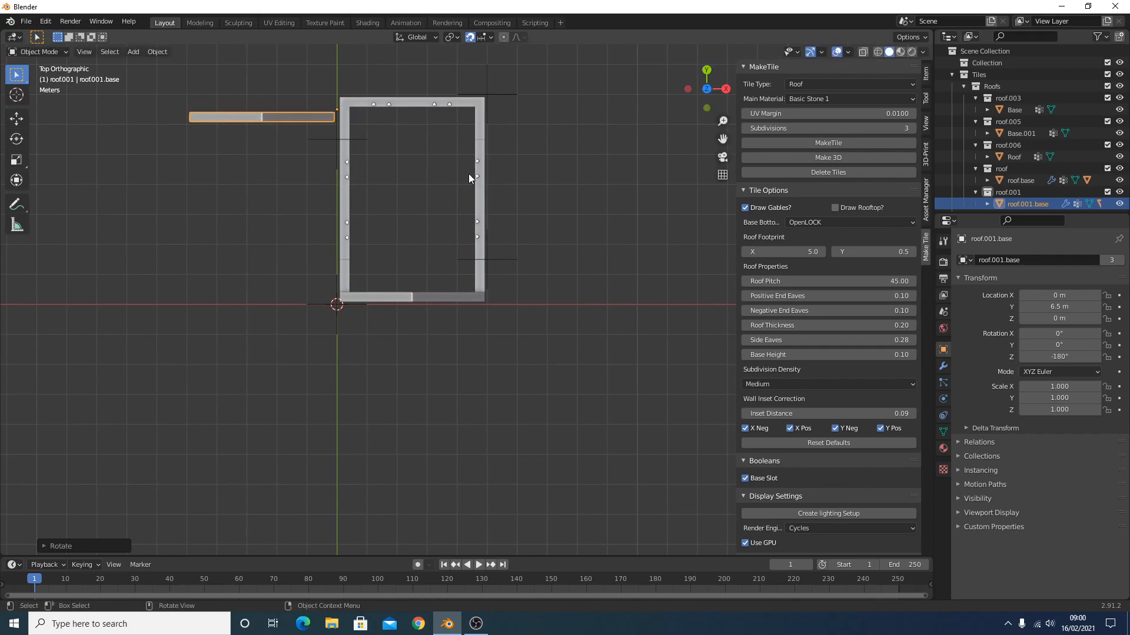
{"action": "key", "text": "g"}
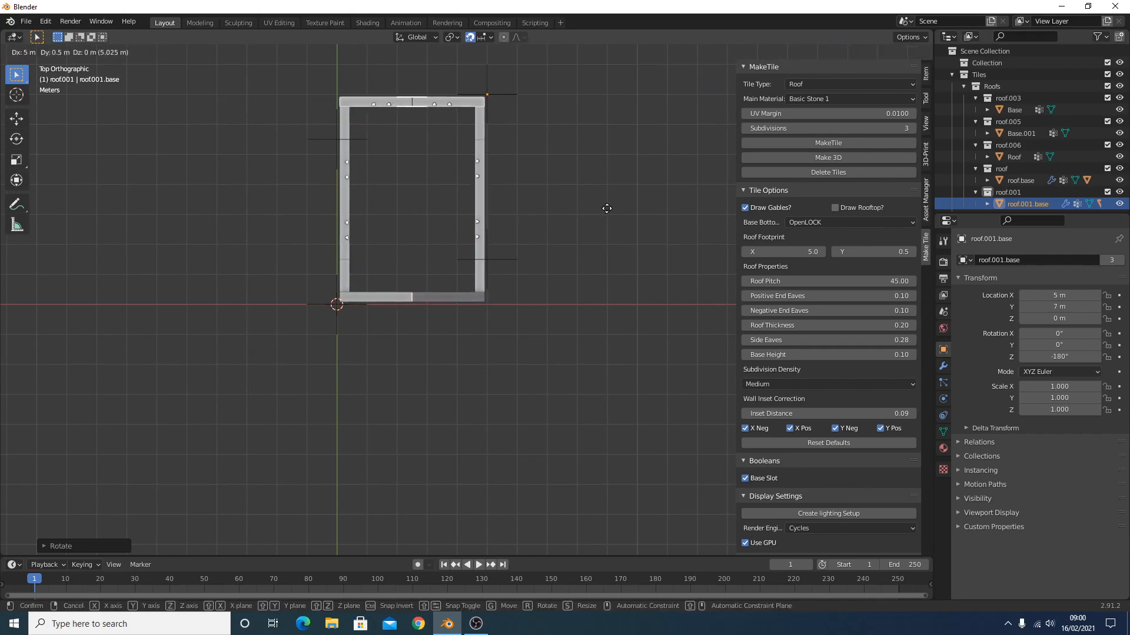
{"action": "left_click", "coordinate": [598, 214]}
Raise the second gable tile 2.5 m along Z onto the top of the far wall
{"action": "middle_click_drag", "start_coordinate": [599, 213], "coordinate": [629, 324]}
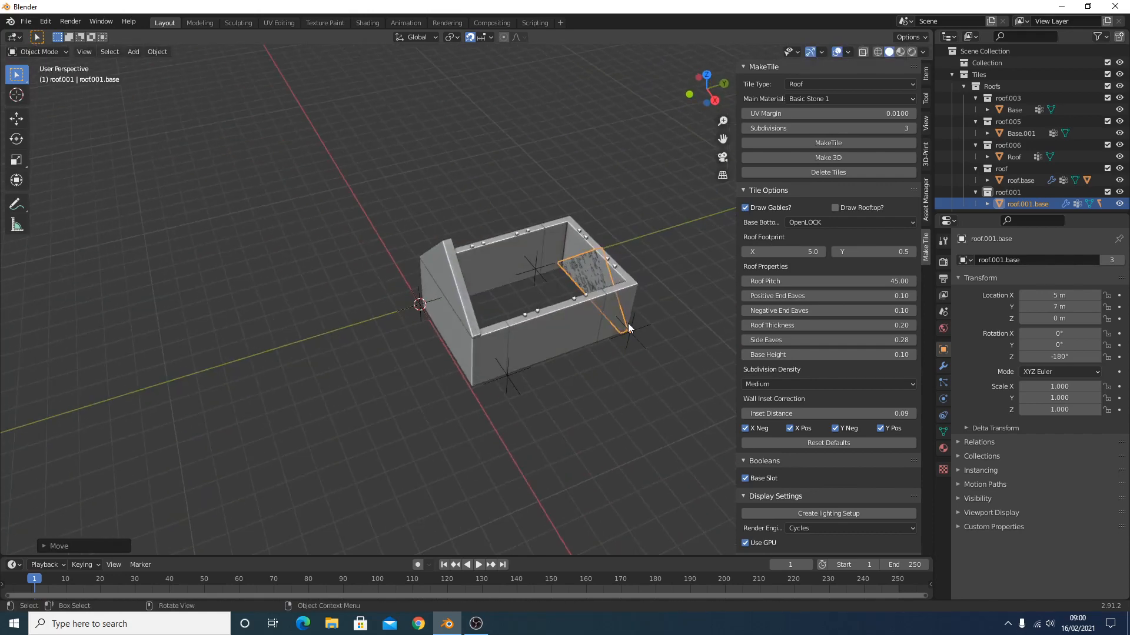
{"action": "key", "text": "KP_3"}
{"action": "key", "text": "g"}
{"action": "key", "text": "z"}
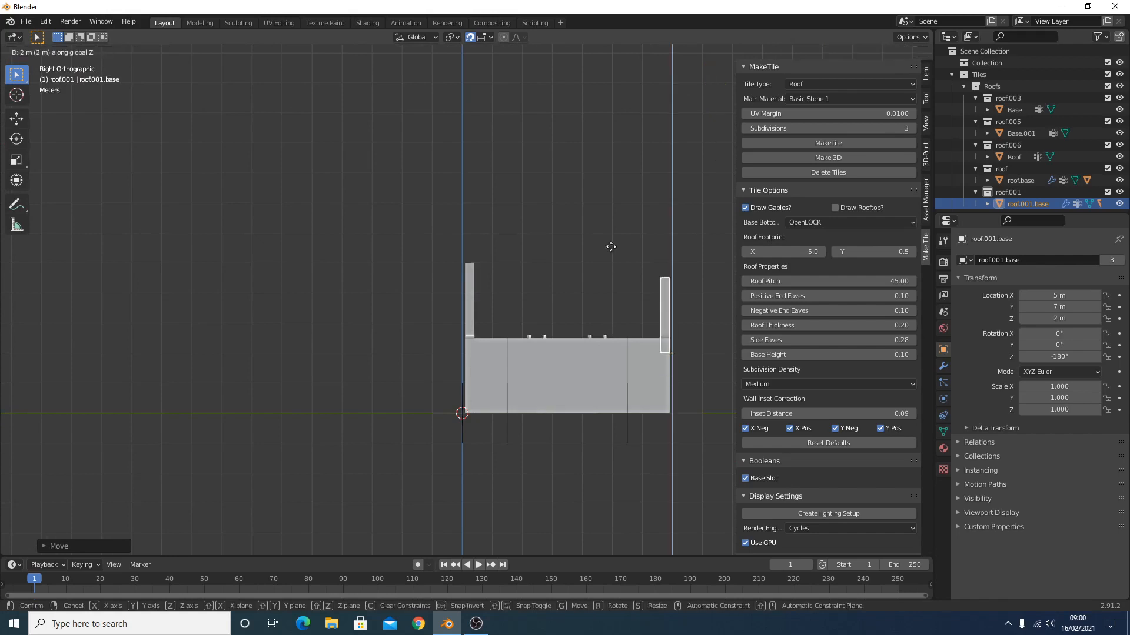
{"action": "left_click", "coordinate": [618, 329]}
{"action": "middle_click_drag", "start_coordinate": [652, 327], "coordinate": [530, 335], "text": "shift"}
{"action": "scroll", "coordinate": [530, 335], "scroll_direction": "up", "scroll_amount": 5}
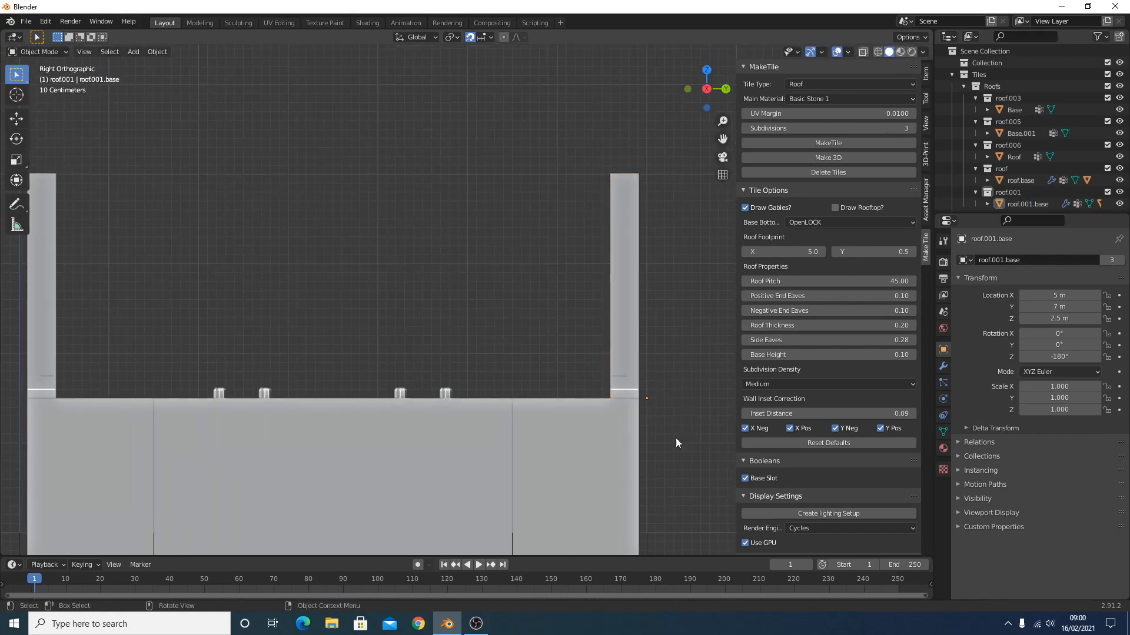
Generate a rooftop-only roof tile with gables off, rooftop on and a 5.0 by 7.0 footprint
{"action": "middle_click_drag", "start_coordinate": [676, 441], "coordinate": [553, 214]}
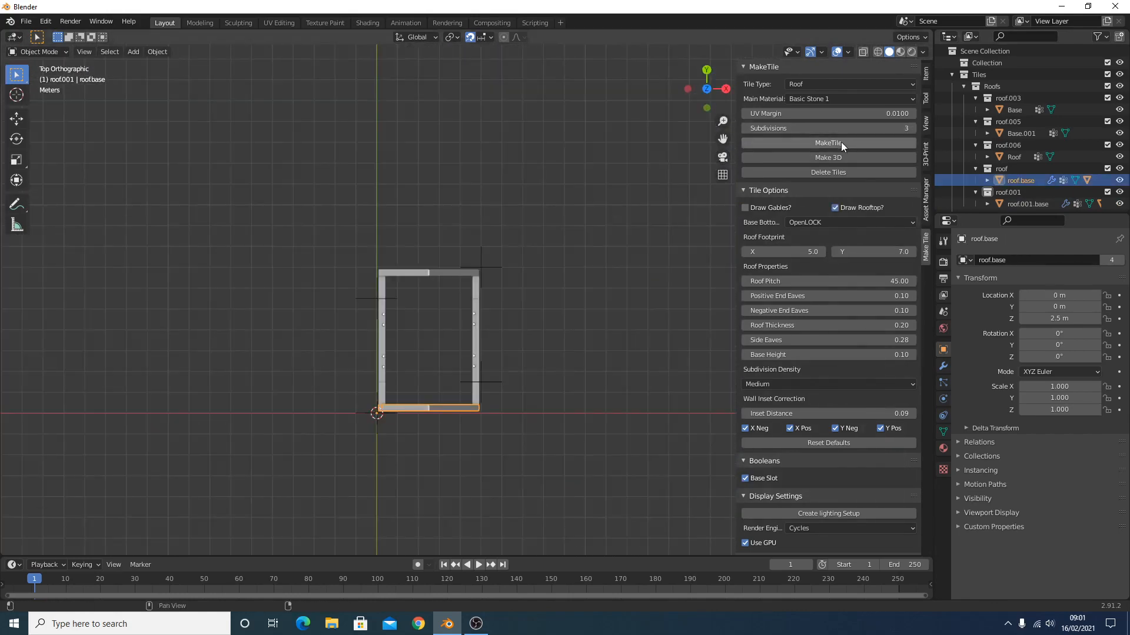
{"action": "left_click", "coordinate": [842, 144]}
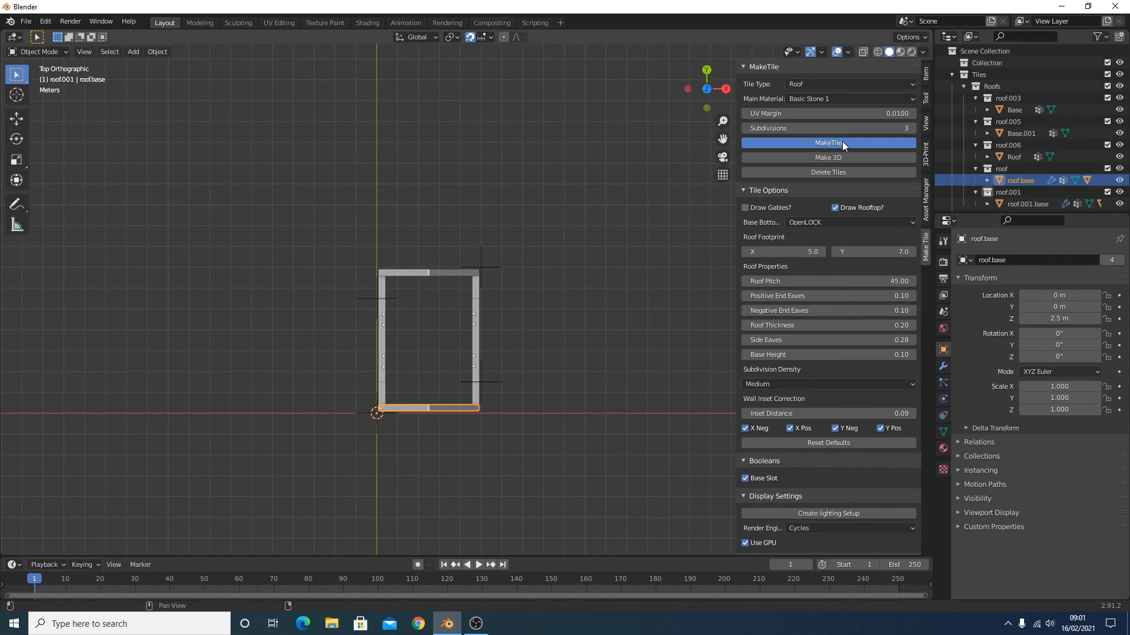
{"action": "middle_click_drag", "start_coordinate": [622, 321], "coordinate": [473, 329]}
{"action": "scroll", "coordinate": [486, 347], "scroll_direction": "up", "scroll_amount": 2}
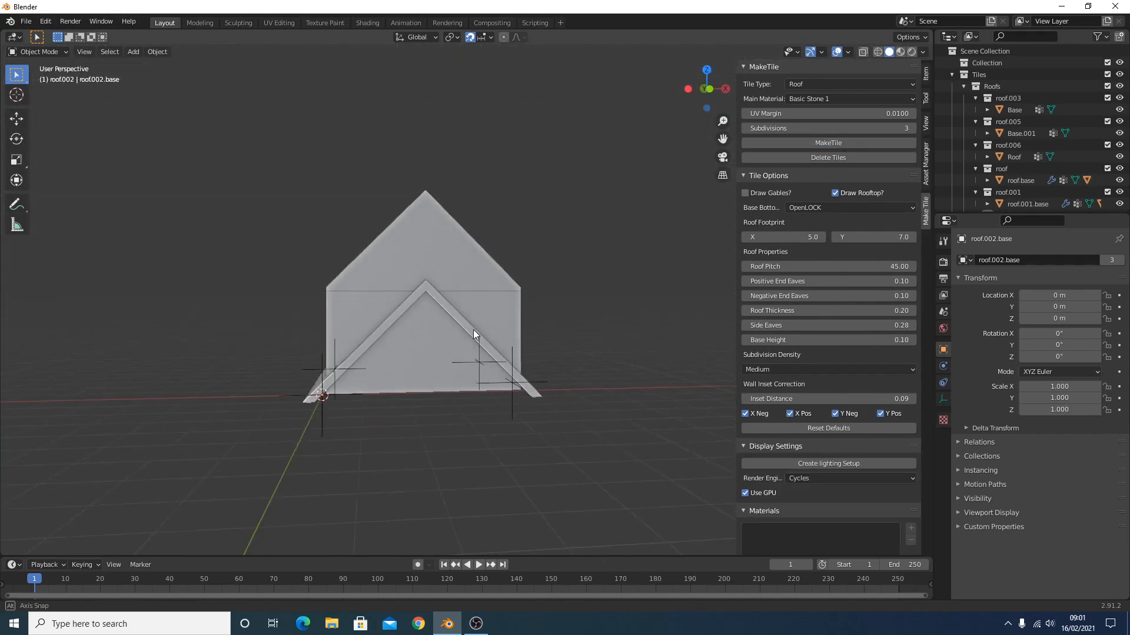
{"action": "key", "text": "g"}
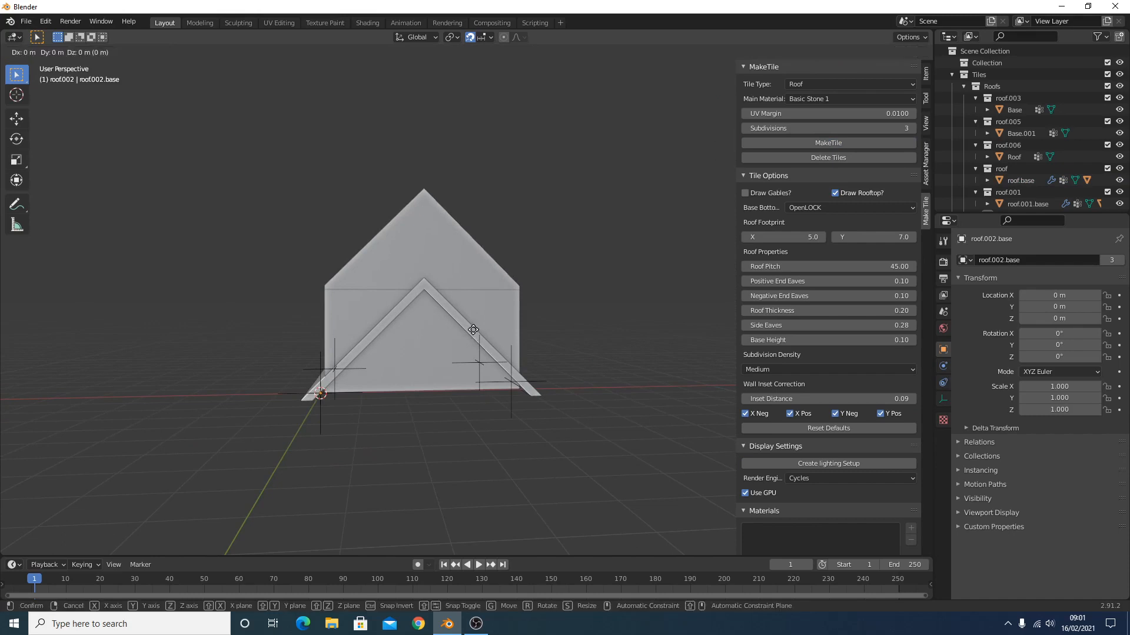
{"action": "key", "text": "z"}
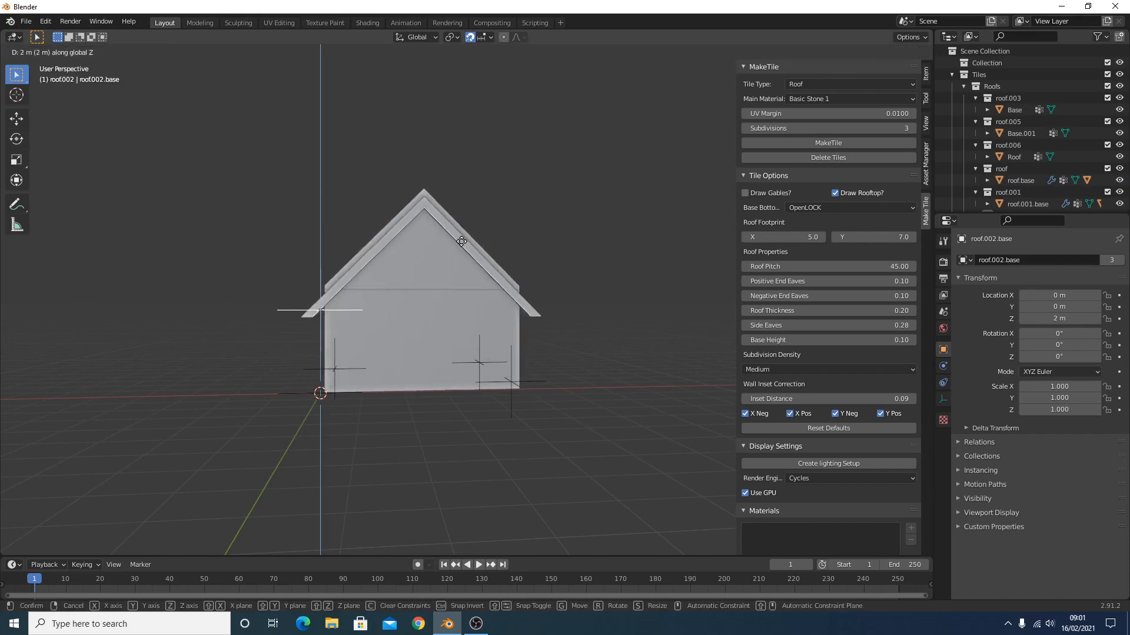
{"action": "right_click", "coordinate": [462, 241]}
Raise the new rooftop tile 2.5 m along Z so it sits over the walls and gables
{"action": "key", "text": "KP_1"}
{"action": "key", "text": "g"}
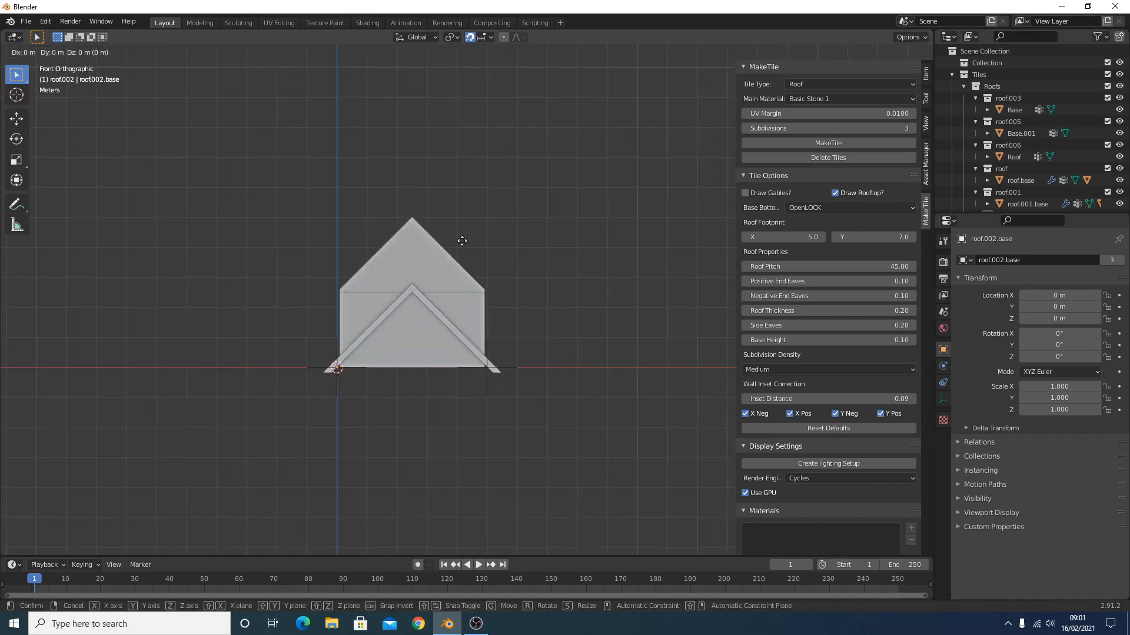
{"action": "key", "text": "z"}
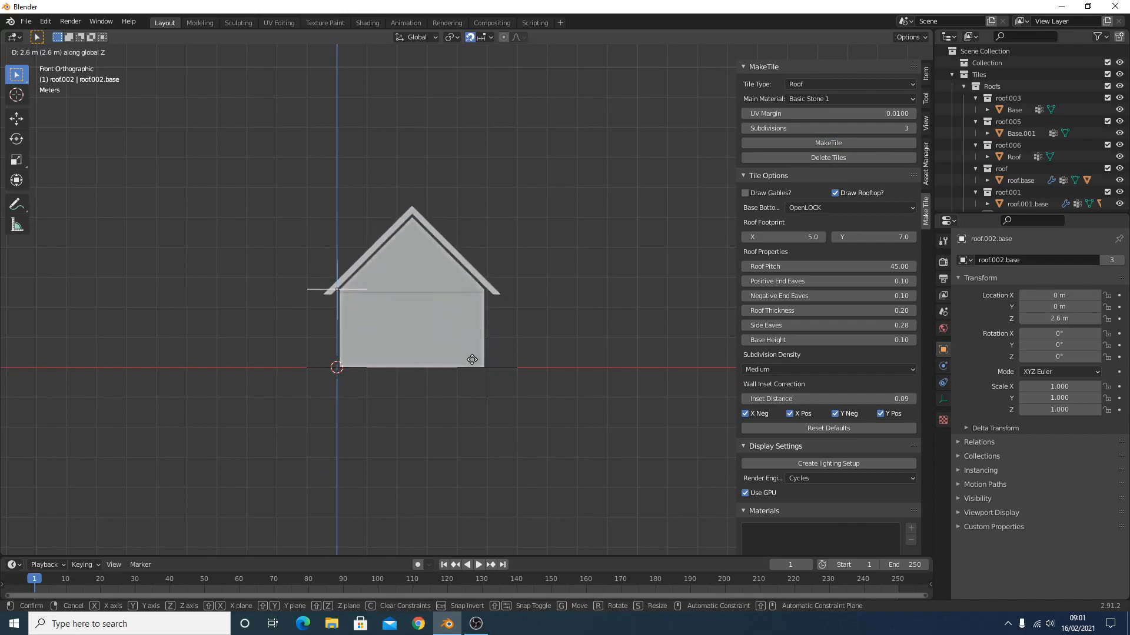
{"action": "left_click", "coordinate": [473, 384]}
{"action": "middle_click_drag", "start_coordinate": [547, 309], "coordinate": [317, 300]}
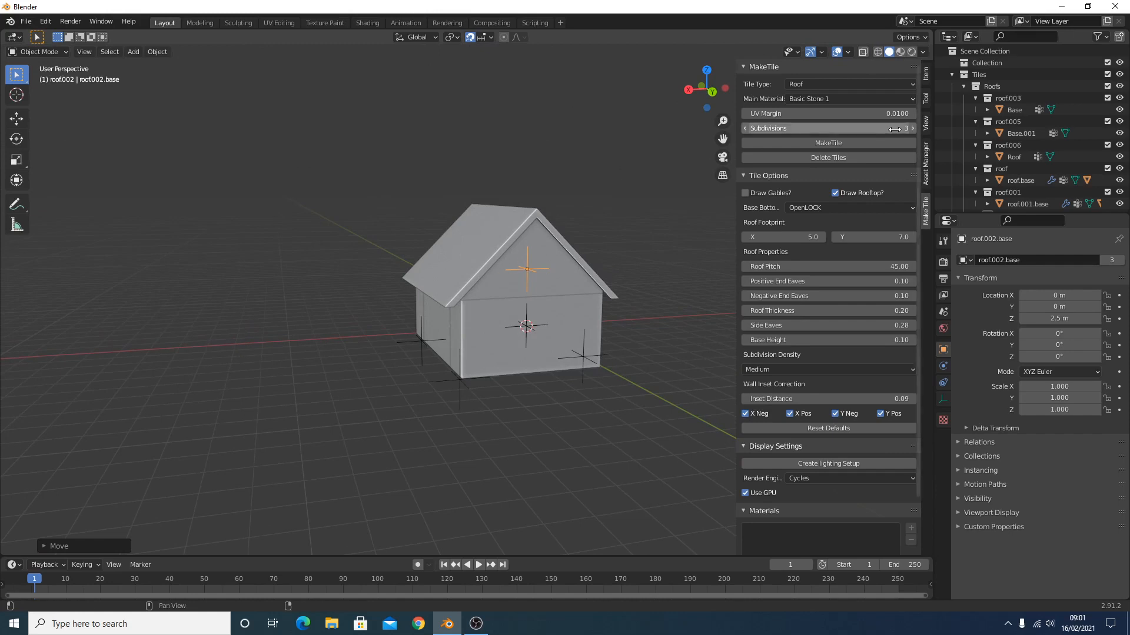
Browse the Collections category of the asset library
{"action": "left_click", "coordinate": [927, 166]}
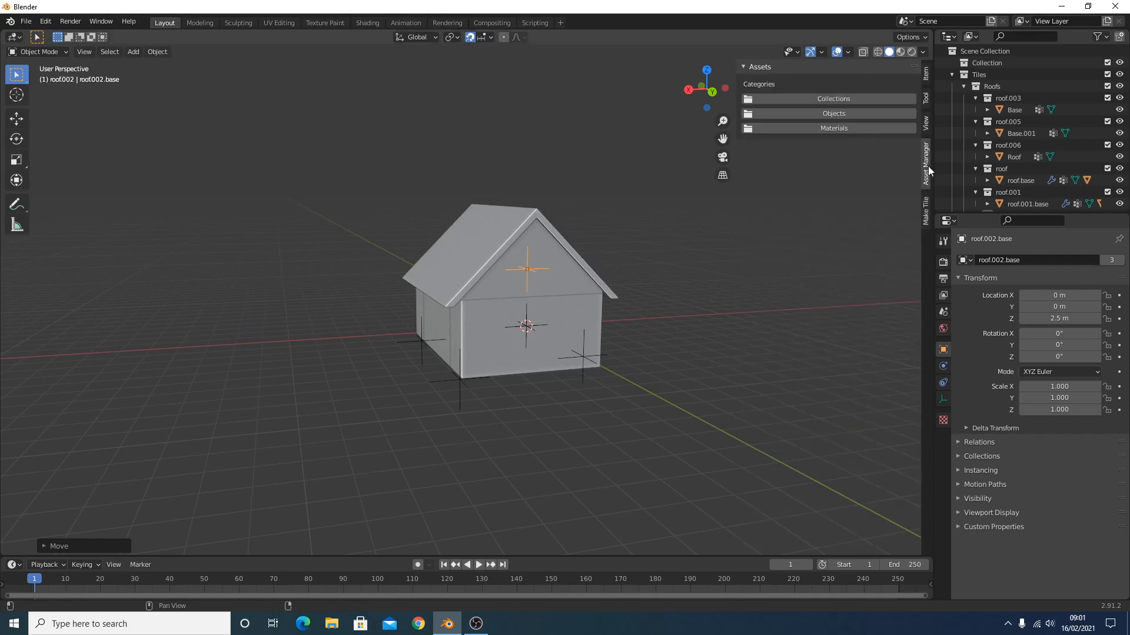
{"action": "left_click", "coordinate": [829, 99]}
{"action": "left_click", "coordinate": [850, 129]}
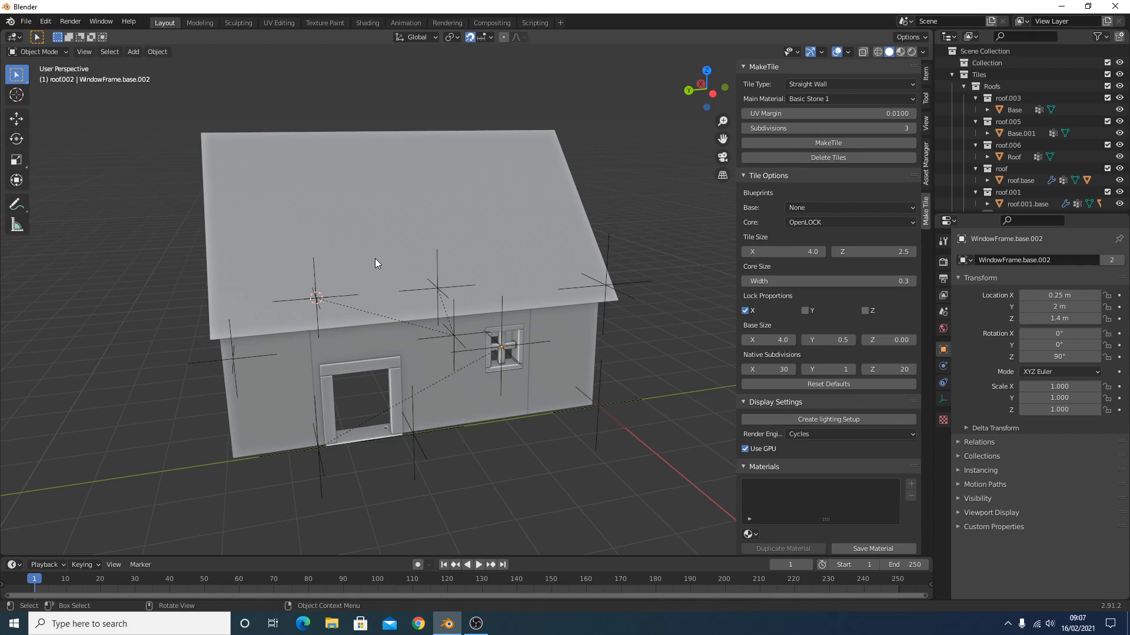
Set the render engine to Eevee and display the building with rendered viewport shading
{"action": "left_click", "coordinate": [870, 436]}
{"action": "left_click", "coordinate": [864, 461]}
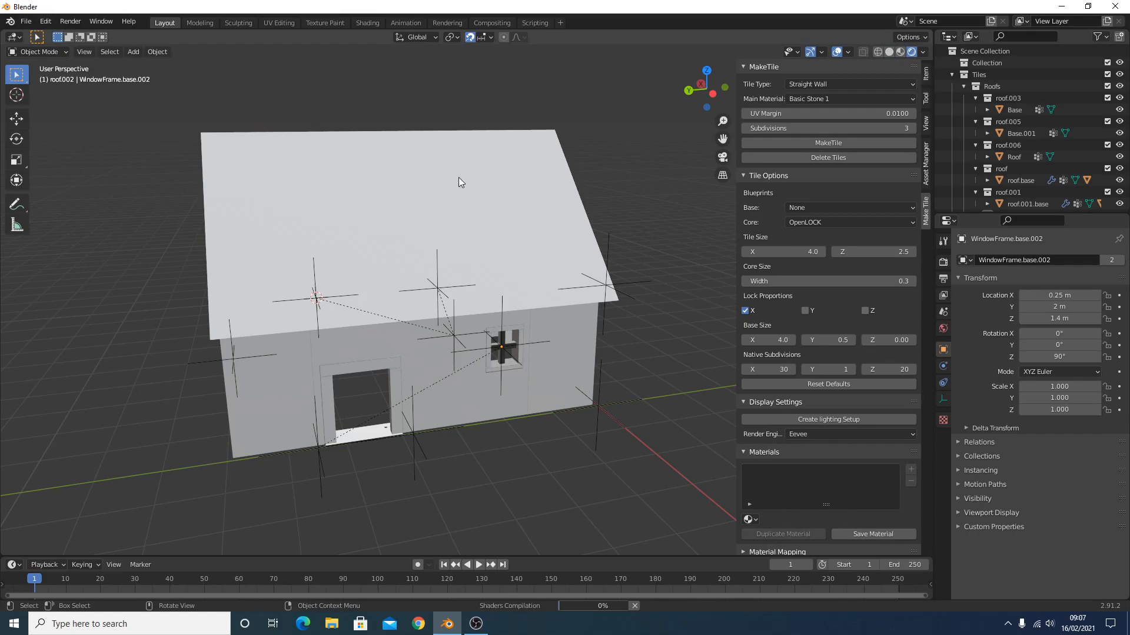
{"action": "middle_click_drag", "start_coordinate": [410, 199], "coordinate": [387, 199]}
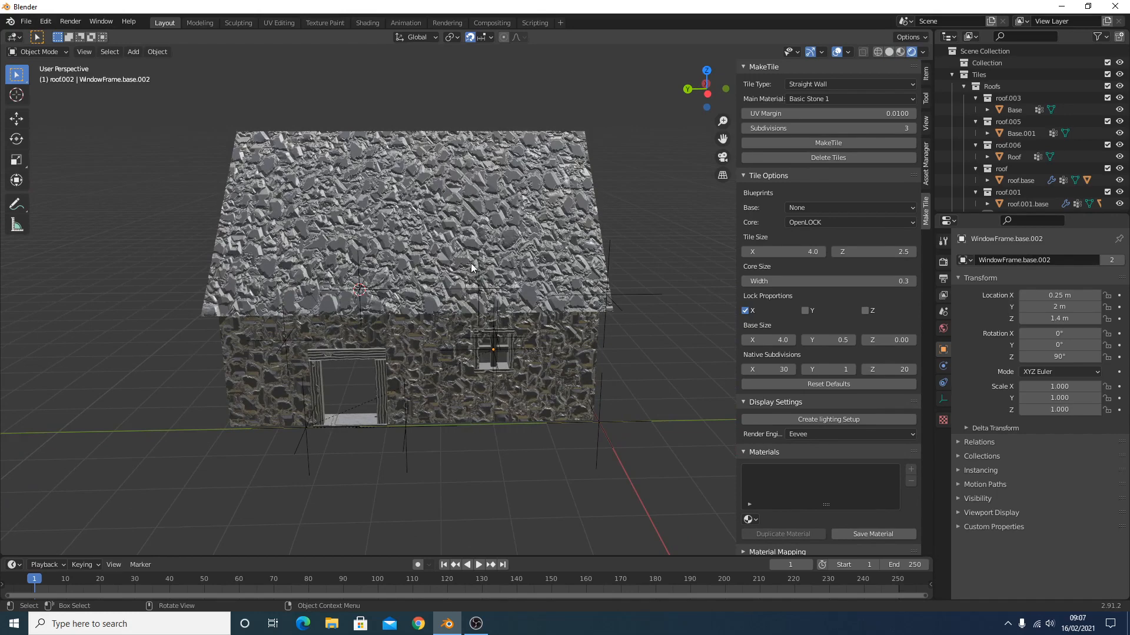
Replace the Basic Stone 1 material on the rooftop with the Custom Image material
{"action": "left_click", "coordinate": [439, 227]}
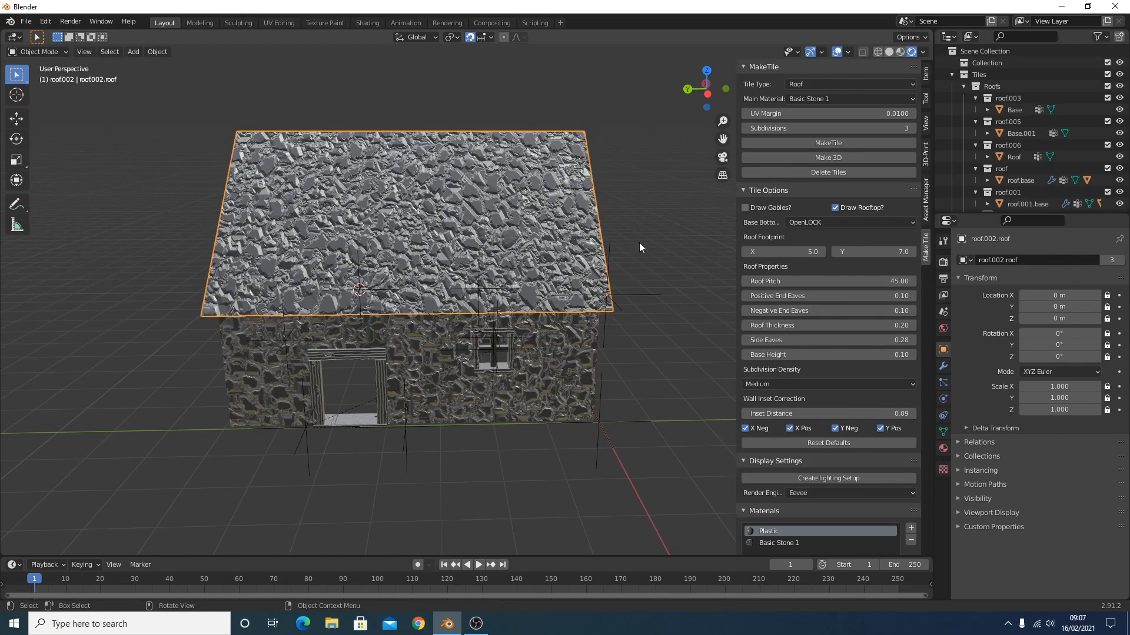
{"action": "scroll", "coordinate": [909, 461], "scroll_direction": "down", "scroll_amount": 4}
{"action": "scroll", "coordinate": [917, 463], "scroll_direction": "down", "scroll_amount": 5}
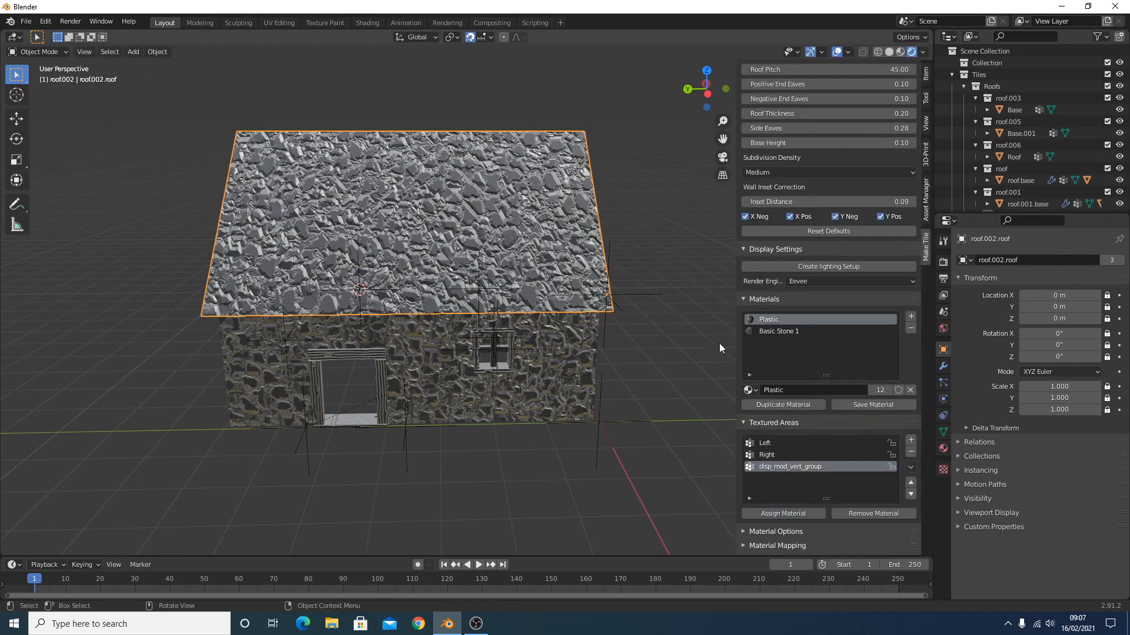
{"action": "left_click", "coordinate": [783, 332]}
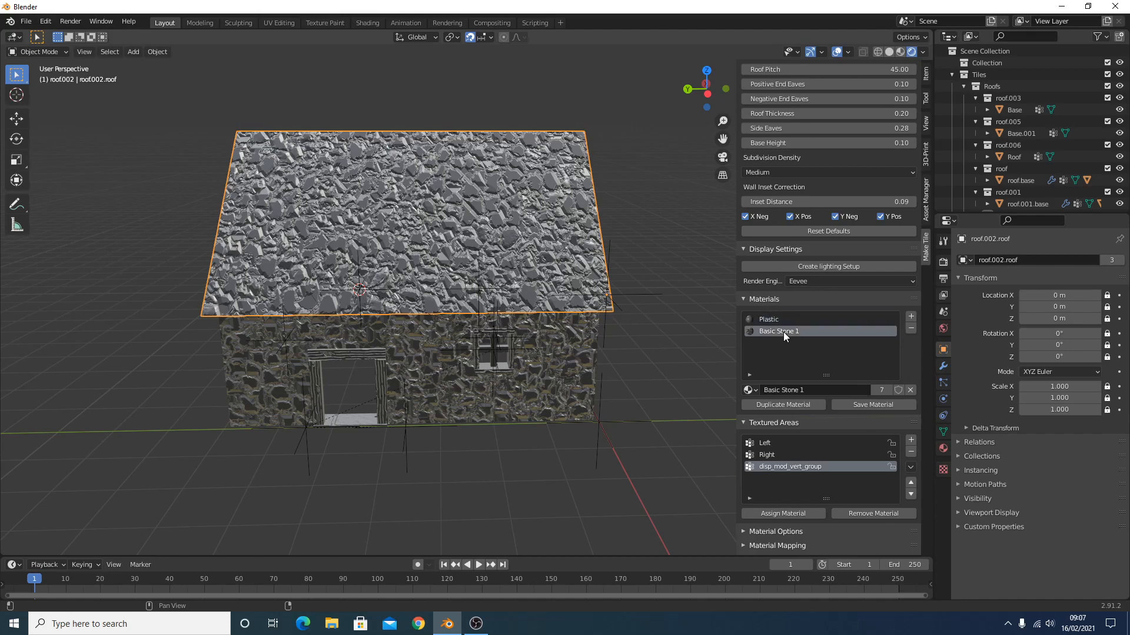
{"action": "left_click", "coordinate": [748, 390]}
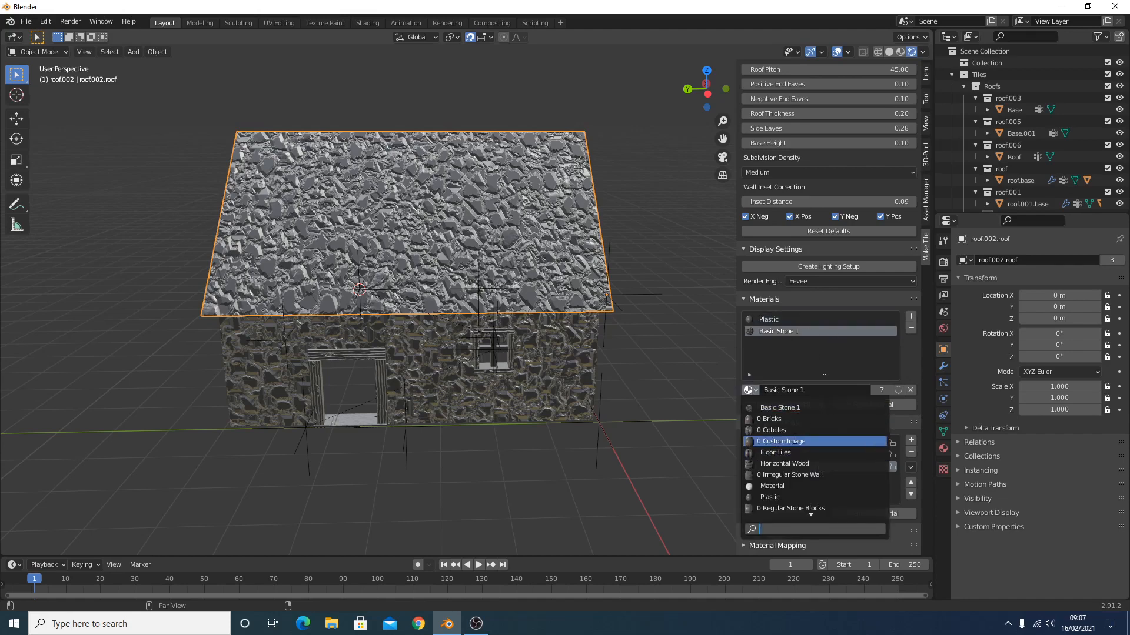
{"action": "left_click", "coordinate": [796, 441]}
{"action": "middle_click_drag", "start_coordinate": [319, 213], "coordinate": [459, 201]}
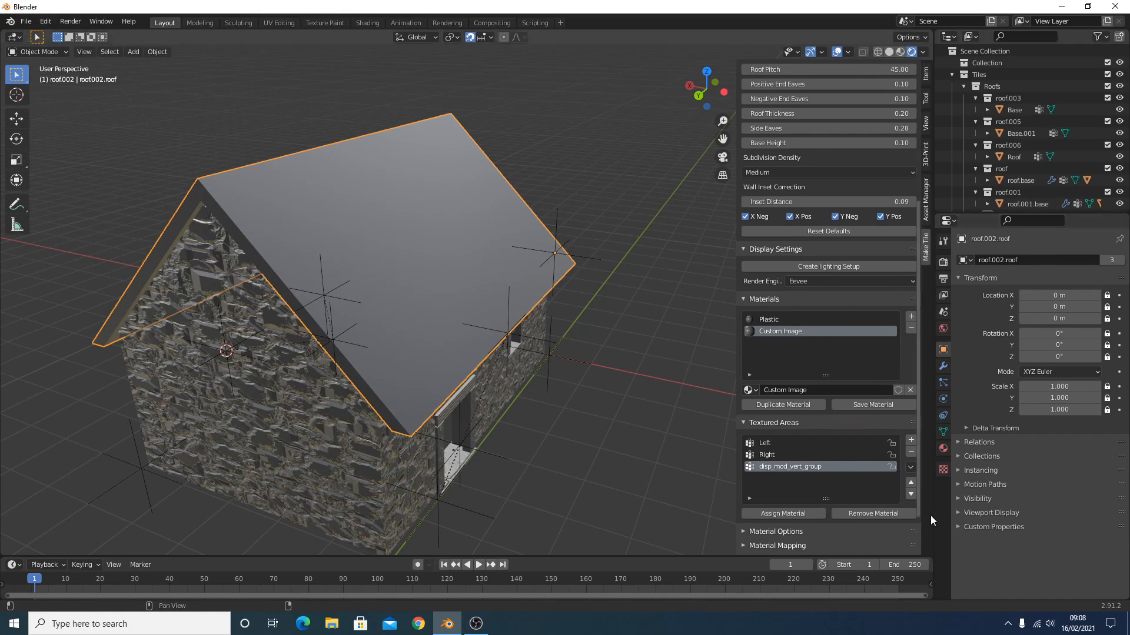
Load RoofingTiles003_2K_Displacement.jpg from E:\Textures\cc0textures.com\RoofingTiles003_2K-JPG as the roof material's custom image
{"action": "scroll", "coordinate": [900, 506], "scroll_direction": "down", "scroll_amount": 3}
{"action": "left_click", "coordinate": [745, 478]}
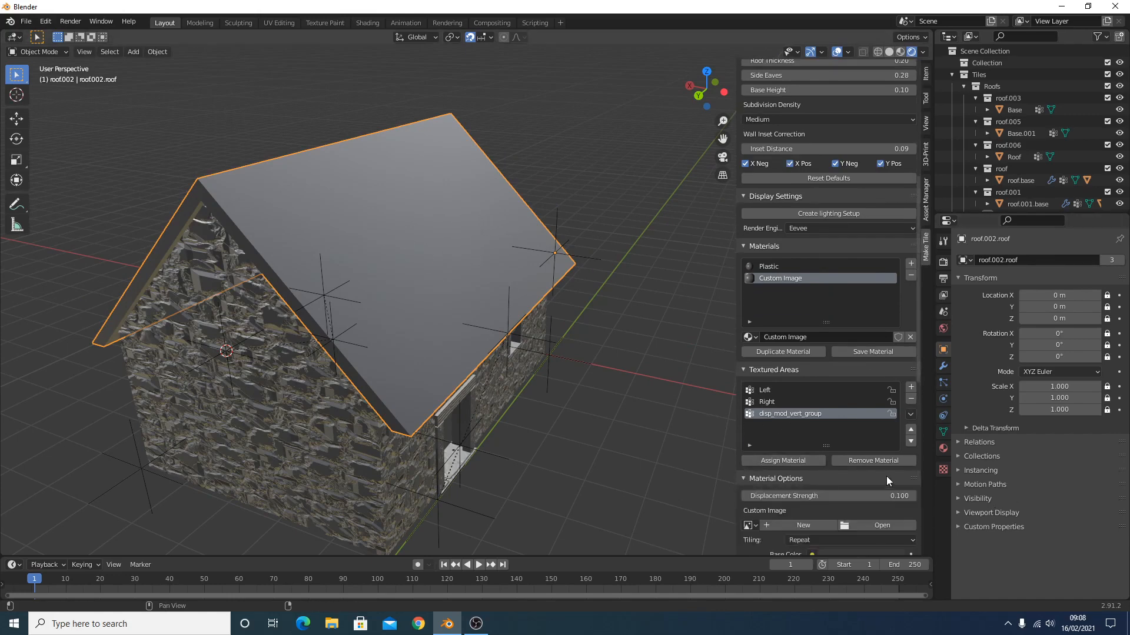
{"action": "scroll", "coordinate": [886, 476], "scroll_direction": "down", "scroll_amount": 5}
{"action": "left_click", "coordinate": [883, 408]}
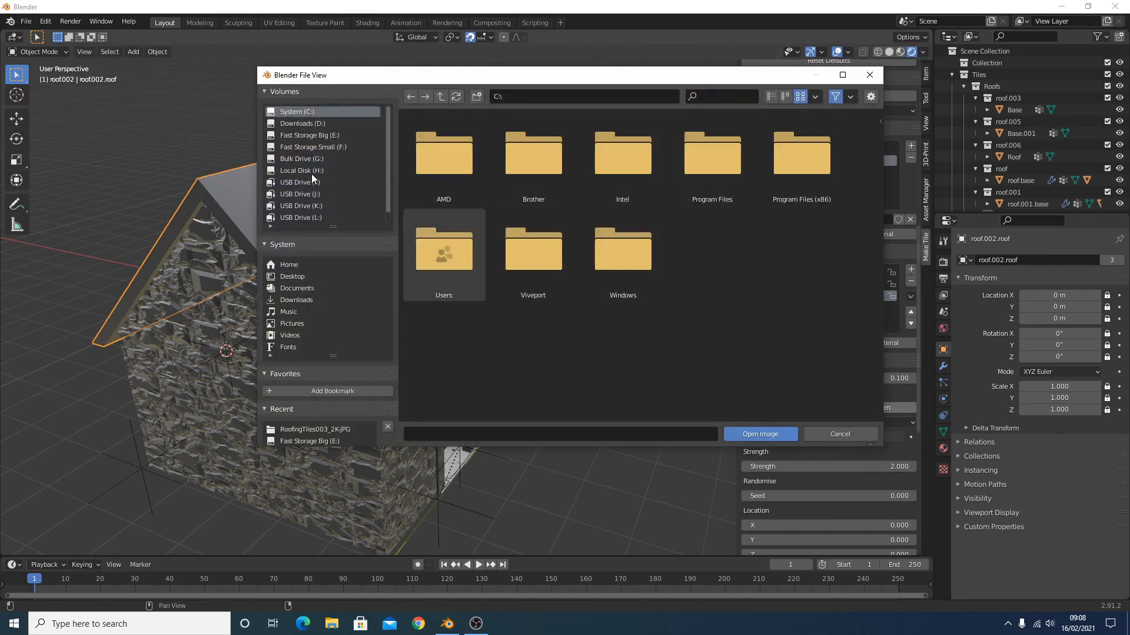
{"action": "left_click", "coordinate": [309, 135]}
{"action": "double_click", "coordinate": [606, 298]}
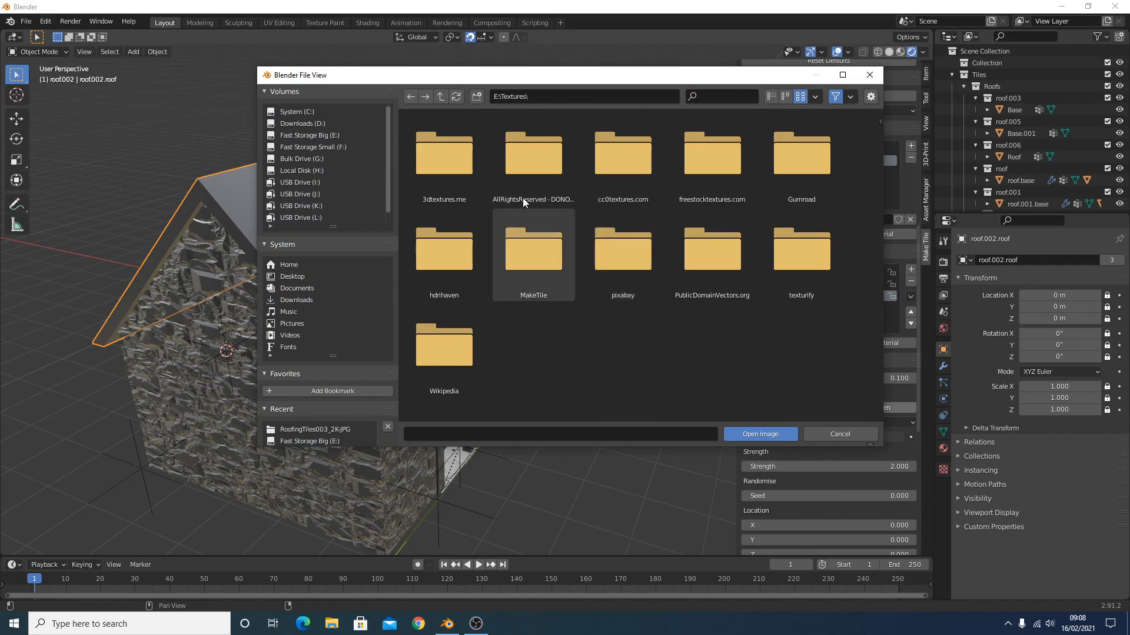
{"action": "double_click", "coordinate": [599, 162]}
{"action": "scroll", "coordinate": [620, 284], "scroll_direction": "down", "scroll_amount": 2}
{"action": "double_click", "coordinate": [620, 284]}
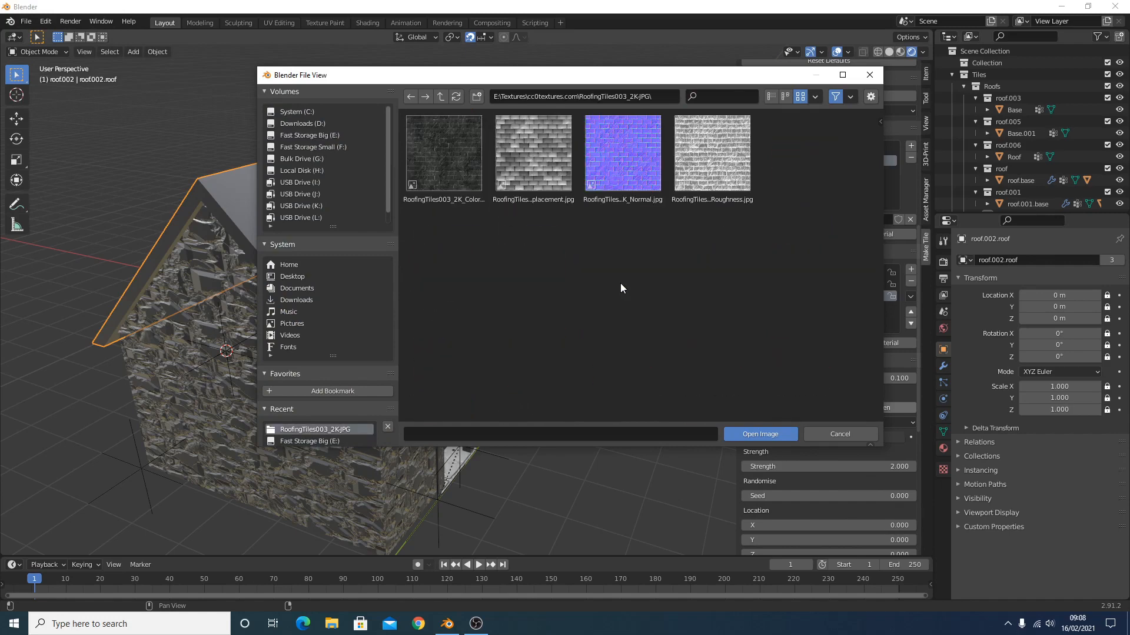
{"action": "left_click", "coordinate": [523, 144]}
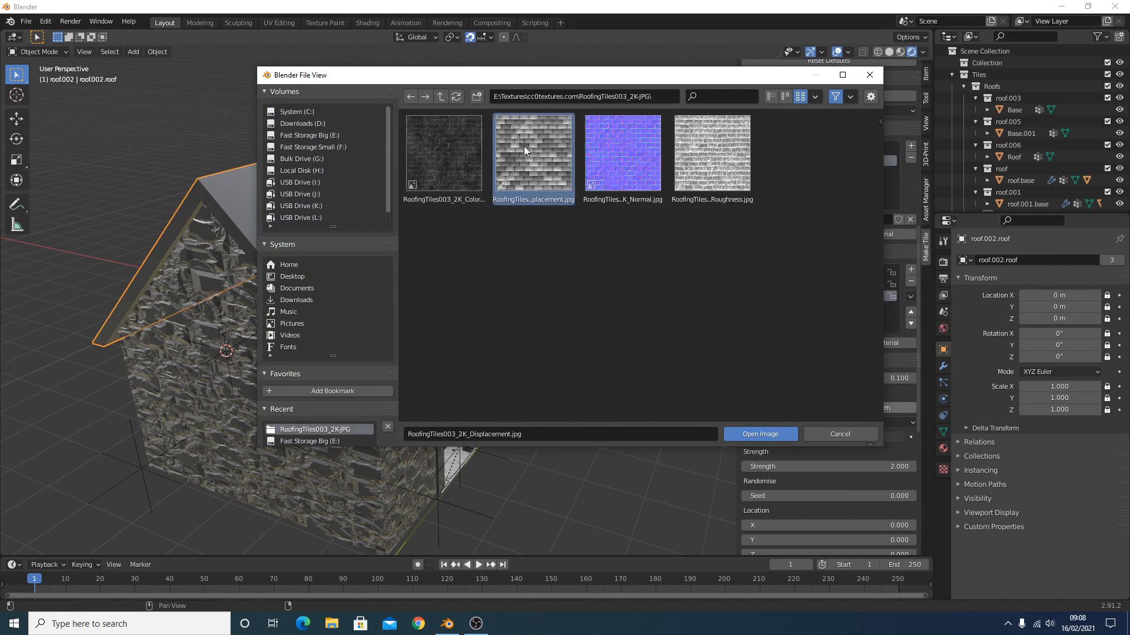
{"action": "left_click", "coordinate": [768, 436]}
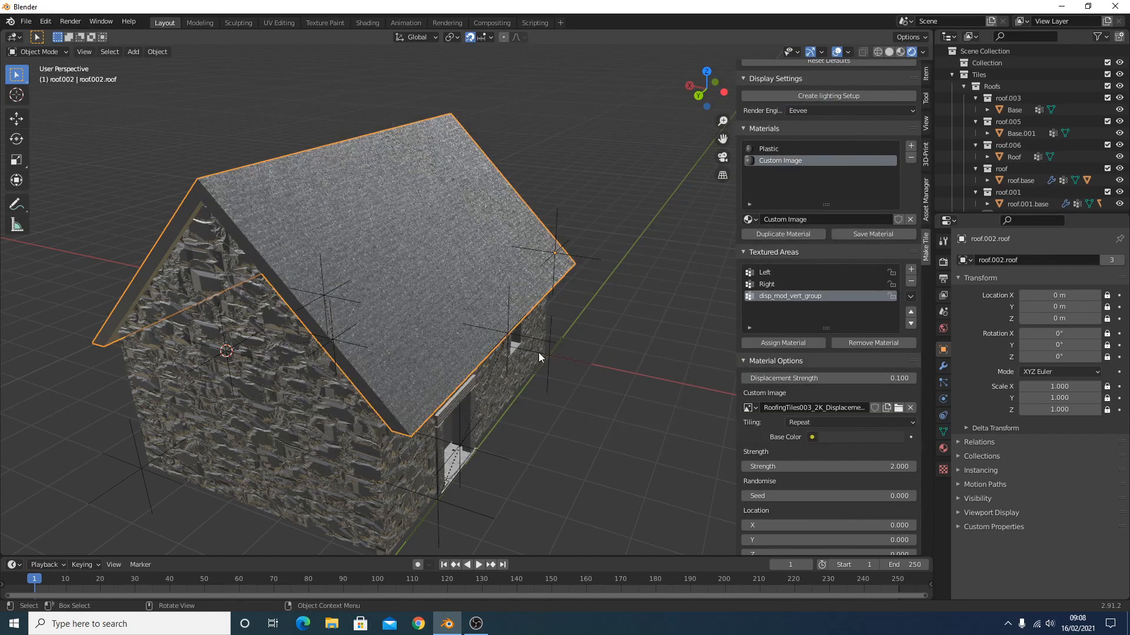
{"action": "middle_click_drag", "start_coordinate": [480, 258], "coordinate": [529, 133]}
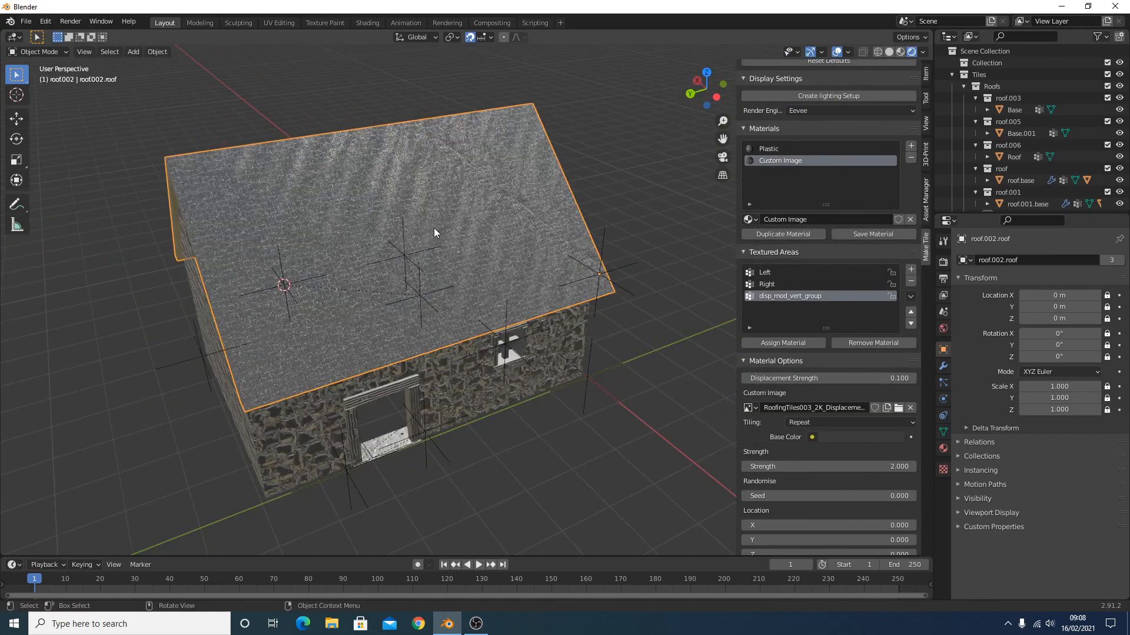
Change the roof's material mapping method to Wrap around
{"action": "scroll", "coordinate": [865, 486], "scroll_direction": "down", "scroll_amount": 10}
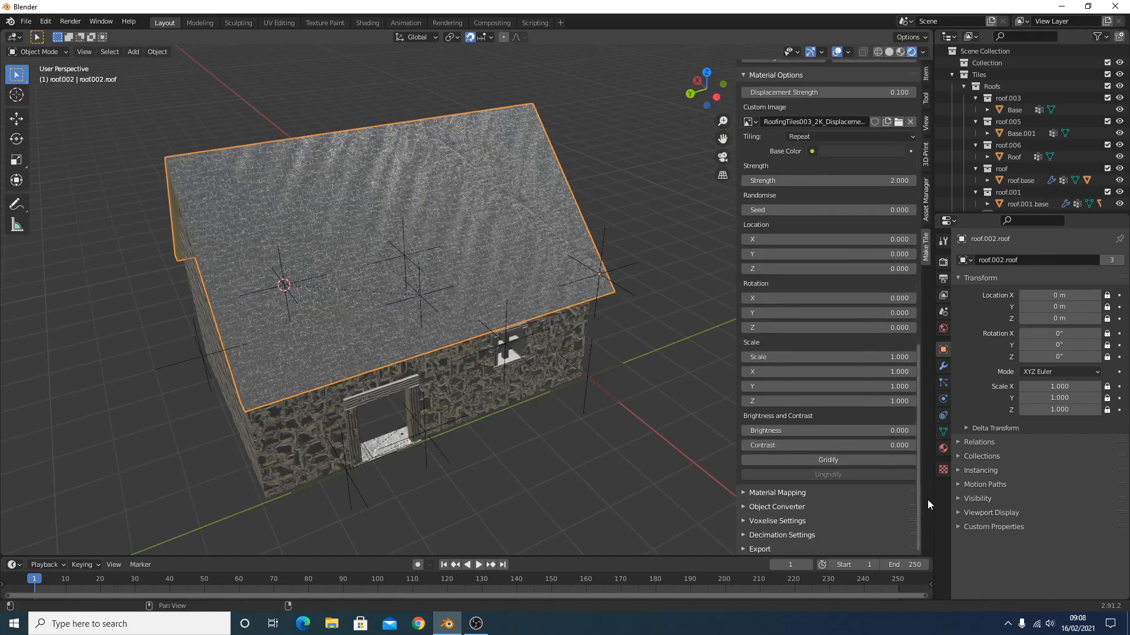
{"action": "left_click", "coordinate": [743, 492]}
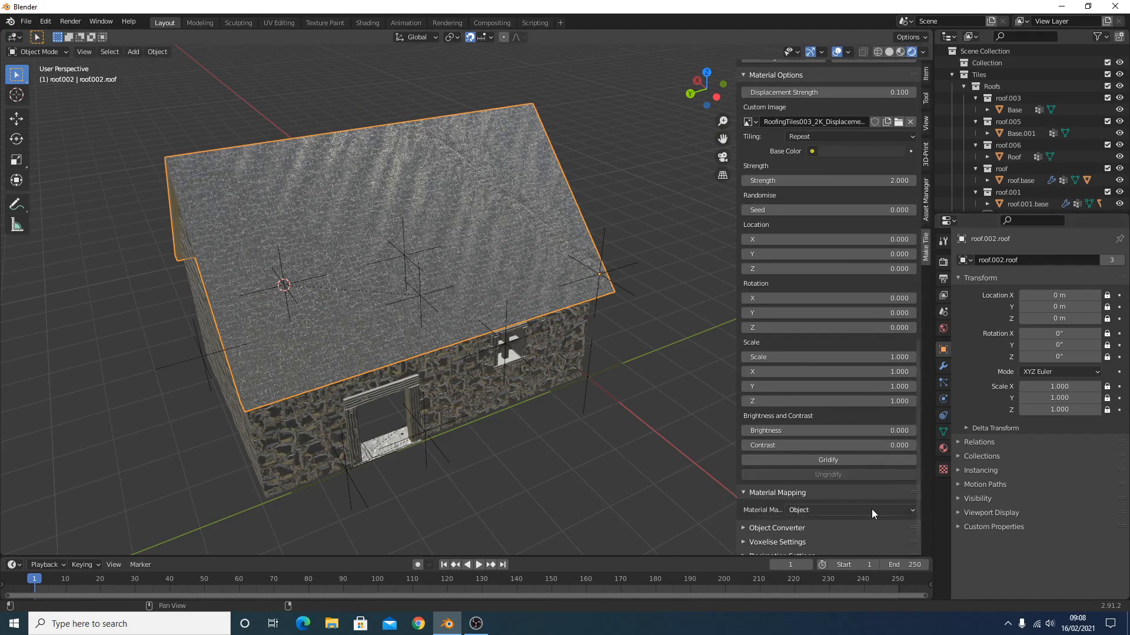
{"action": "left_click", "coordinate": [853, 509]}
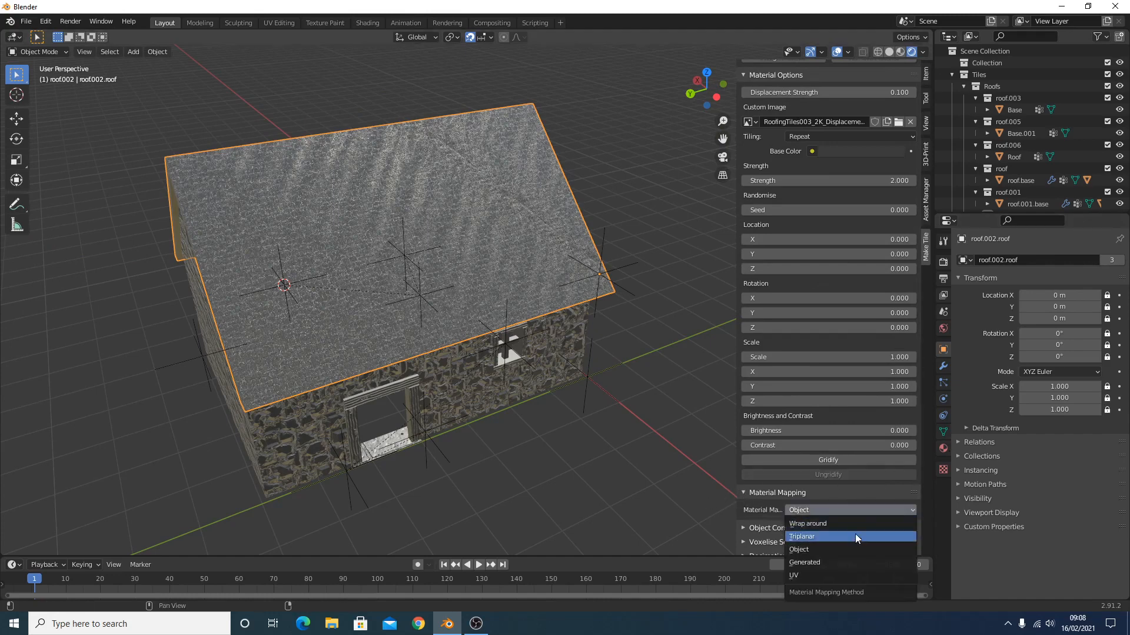
{"action": "left_click", "coordinate": [850, 523]}
{"action": "middle_click_drag", "start_coordinate": [337, 311], "coordinate": [526, 290]}
{"action": "middle_click_drag", "start_coordinate": [401, 251], "coordinate": [515, 286]}
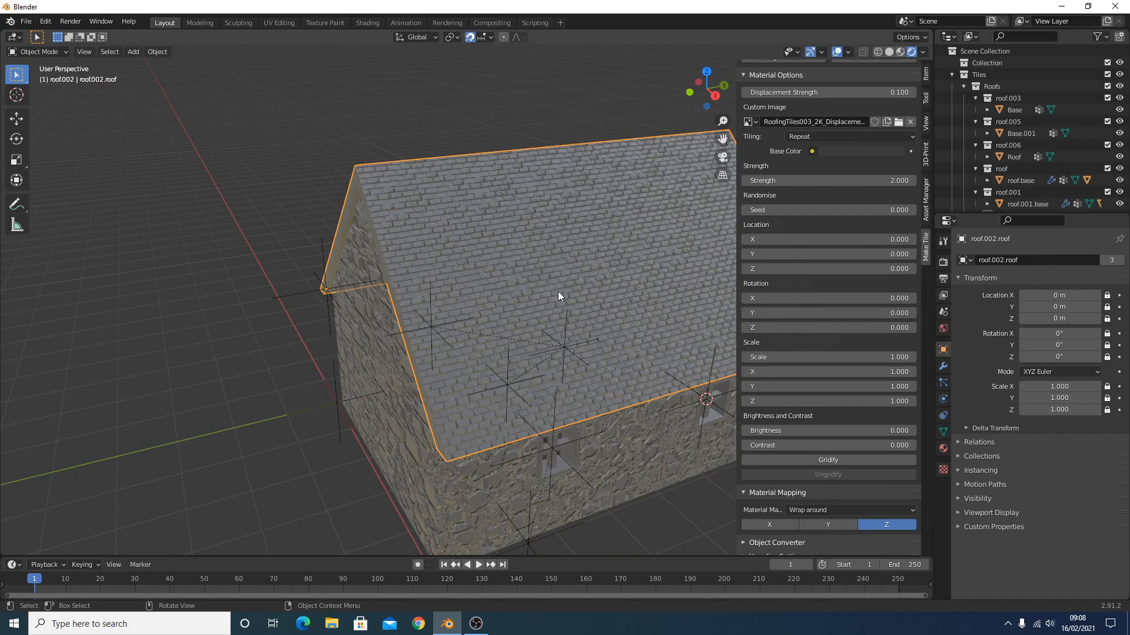
Set the overall scale of the roof's tile texture to 0.4
{"action": "left_click", "coordinate": [832, 357]}
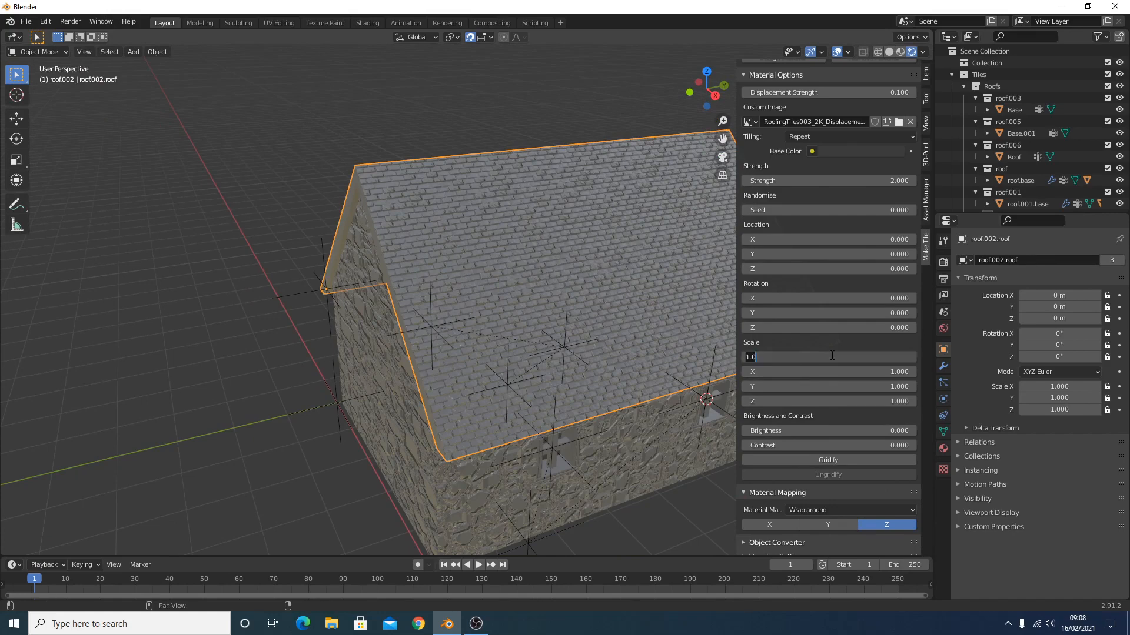
{"action": "type", "text": "0.4"}
{"action": "key", "text": "Return"}
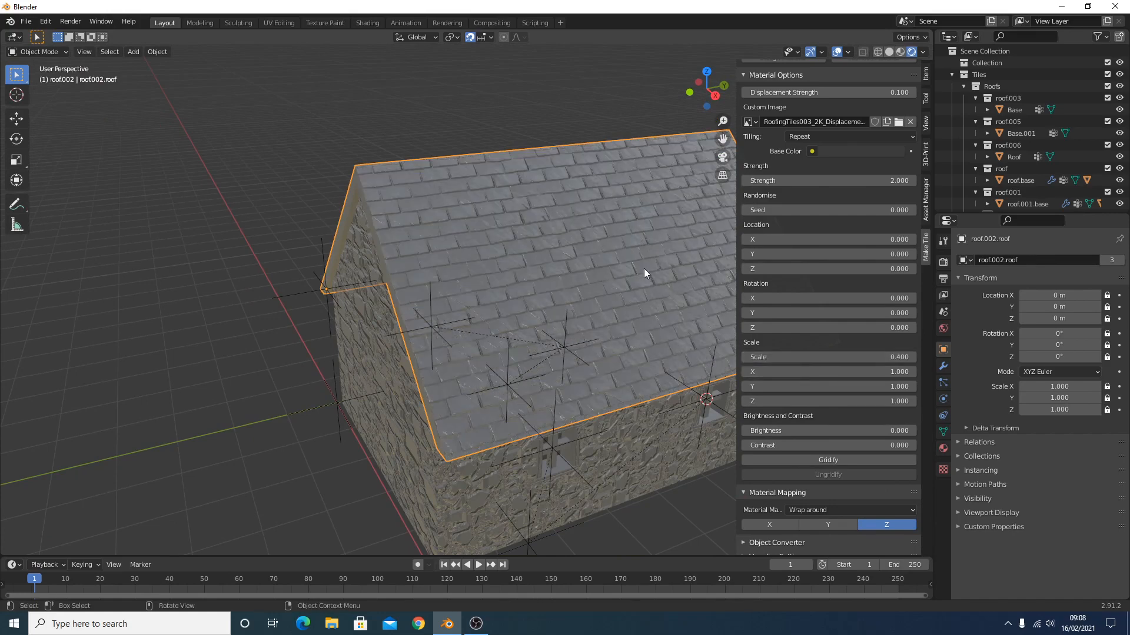
{"action": "middle_click_drag", "start_coordinate": [645, 269], "coordinate": [555, 259]}
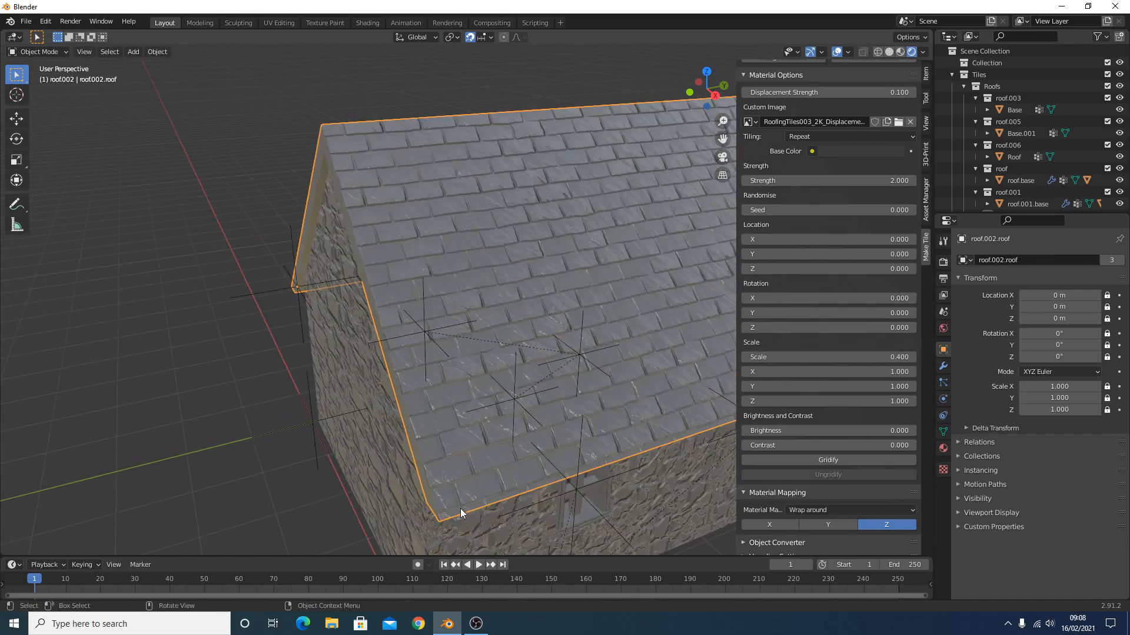
{"action": "middle_click_drag", "start_coordinate": [597, 462], "coordinate": [580, 450]}
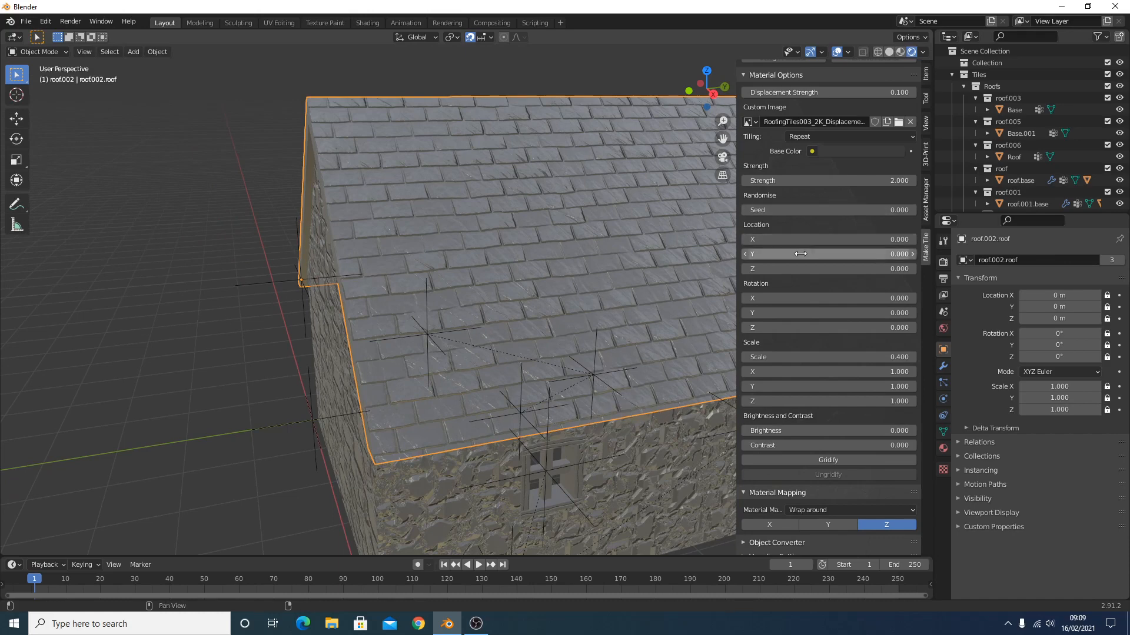
Shift the roof texture's Y location to -0.6 to align the tile rows with the roof edge, and inspect the building
{"action": "left_click", "coordinate": [744, 253]}
{"action": "left_click", "coordinate": [744, 253]}
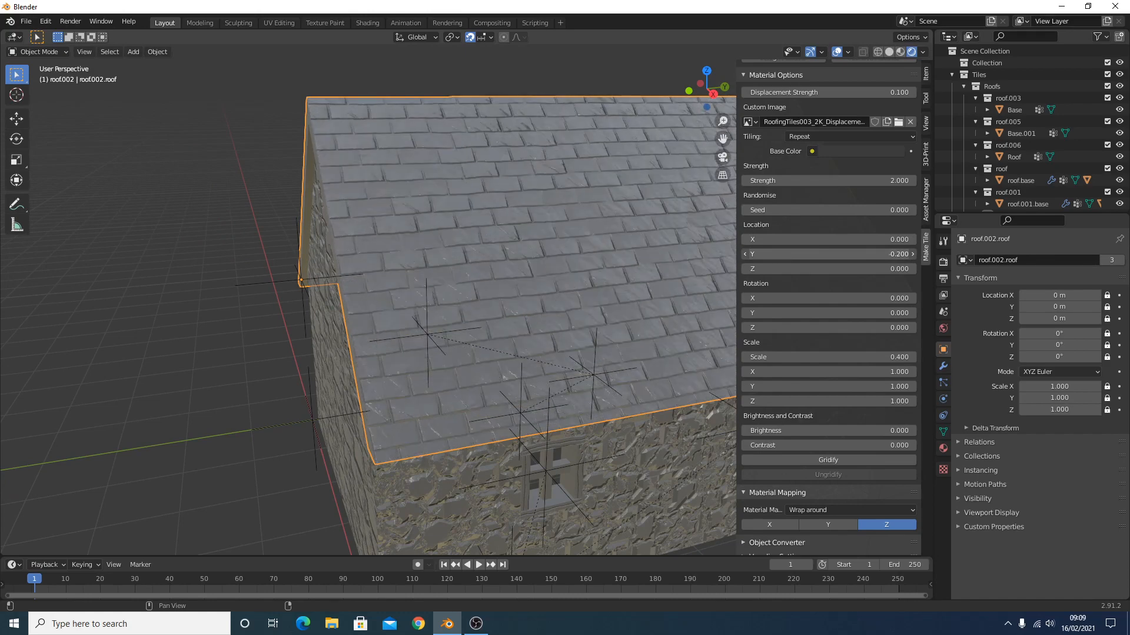
{"action": "left_click", "coordinate": [744, 254]}
{"action": "left_click", "coordinate": [745, 254]}
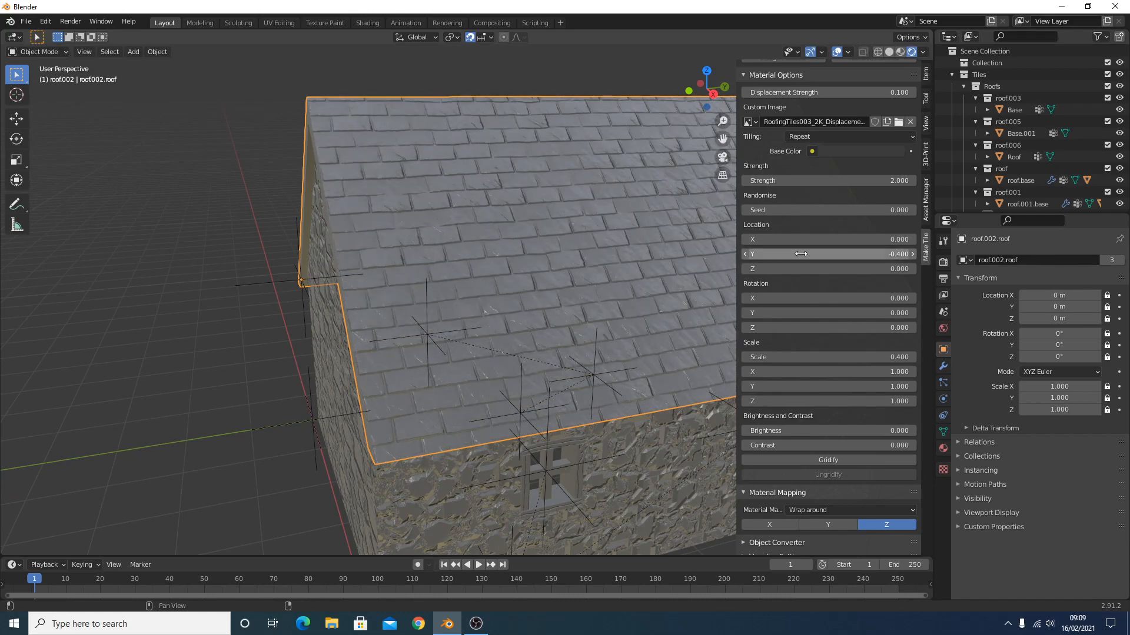
{"action": "left_click", "coordinate": [745, 254]}
{"action": "left_click", "coordinate": [745, 253]}
{"action": "left_click", "coordinate": [260, 327]}
{"action": "middle_click_drag", "start_coordinate": [262, 327], "coordinate": [595, 347]}
{"action": "middle_click_drag", "start_coordinate": [554, 248], "coordinate": [509, 225]}
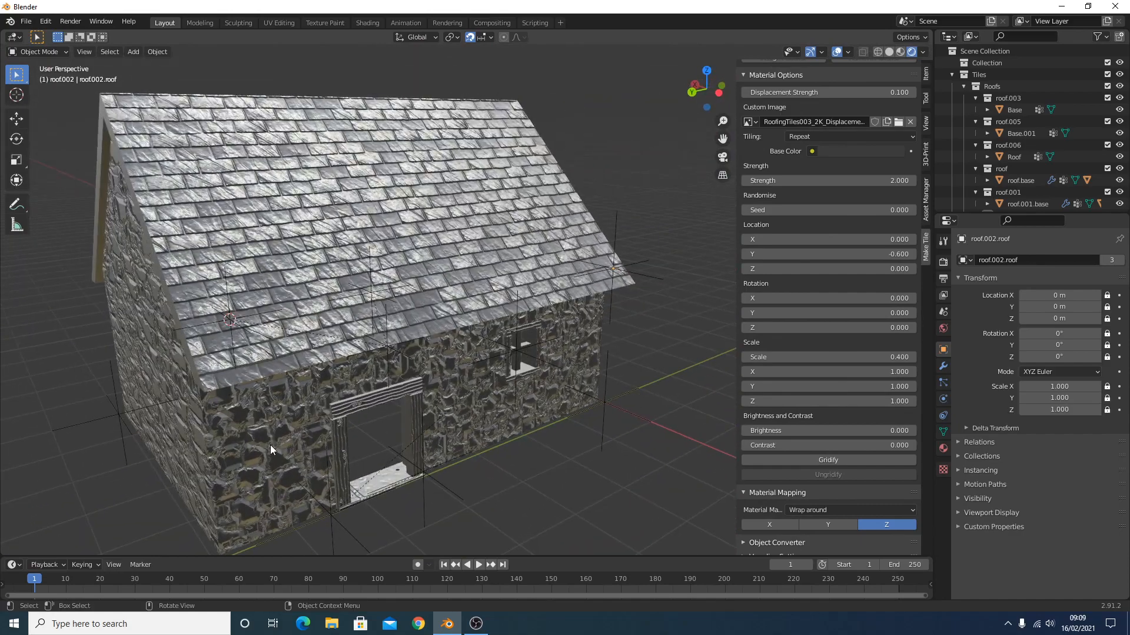
On the end U-wall tile, set the Y scale of the Basic Stone 1 material to 0.5
{"action": "left_click", "coordinate": [270, 445]}
{"action": "scroll", "coordinate": [289, 440], "scroll_direction": "up", "scroll_amount": 3}
{"action": "middle_click_drag", "start_coordinate": [354, 416], "coordinate": [446, 338]}
{"action": "middle_click_drag", "start_coordinate": [388, 411], "coordinate": [330, 396]}
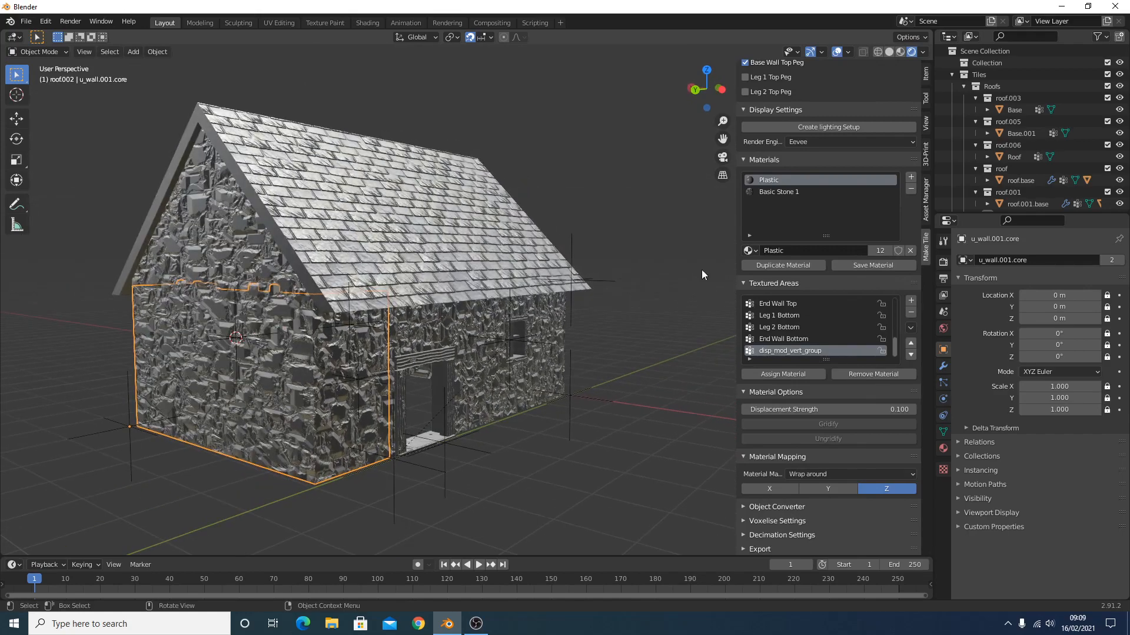
{"action": "left_click", "coordinate": [793, 192]}
{"action": "middle_click_drag", "start_coordinate": [277, 294], "coordinate": [207, 335]}
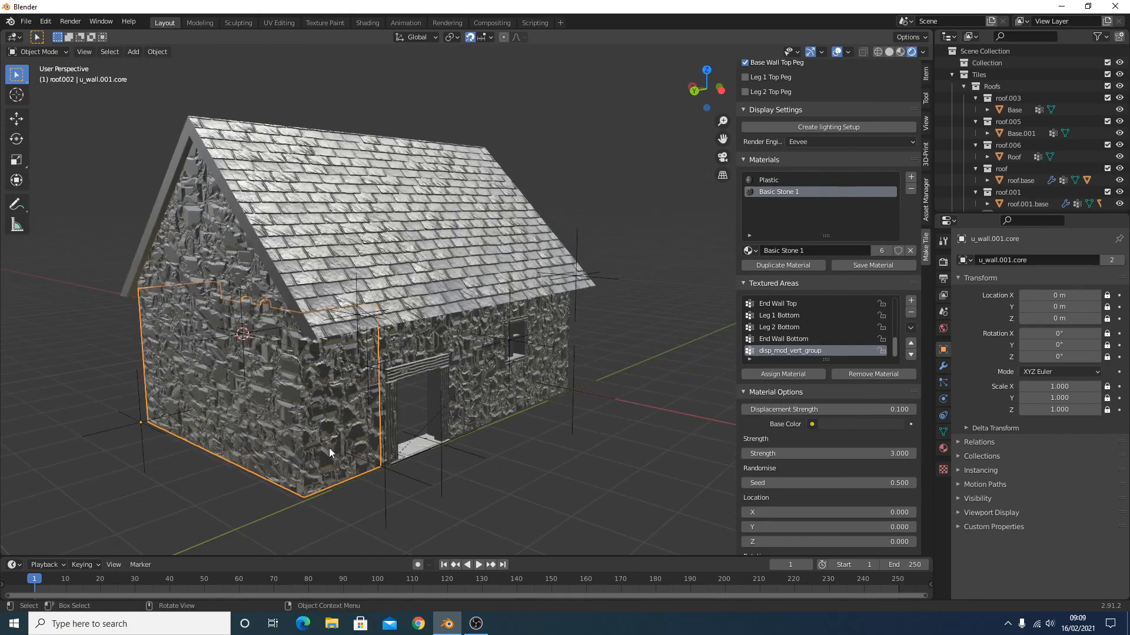
{"action": "middle_click_drag", "start_coordinate": [272, 435], "coordinate": [222, 465]}
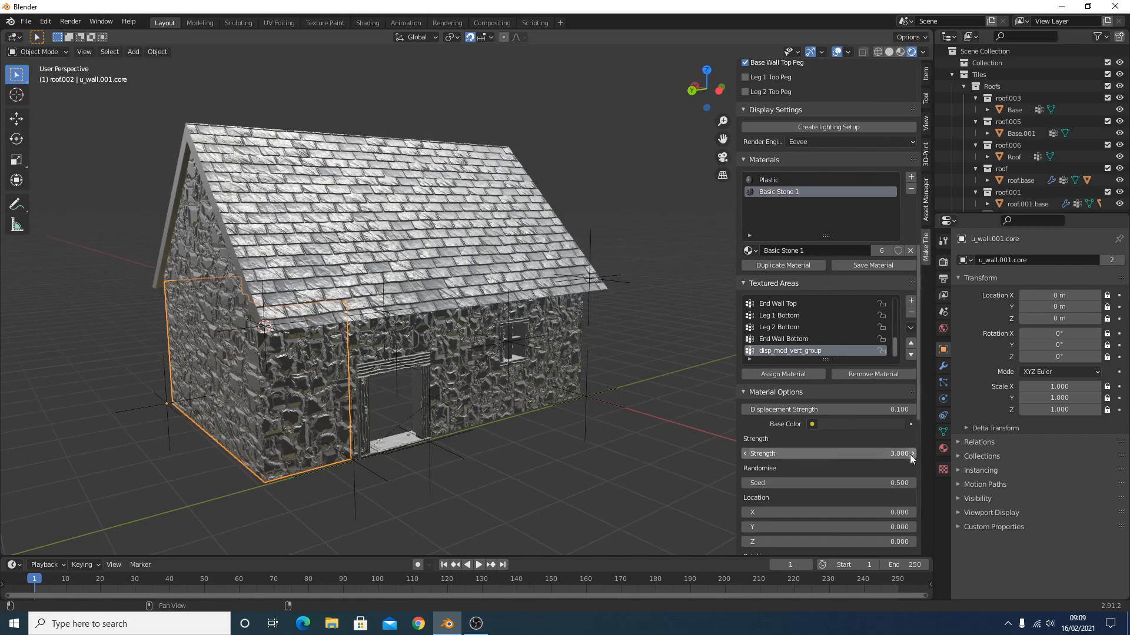
{"action": "scroll", "coordinate": [807, 456], "scroll_direction": "down", "scroll_amount": 1}
{"action": "scroll", "coordinate": [860, 446], "scroll_direction": "down", "scroll_amount": 7}
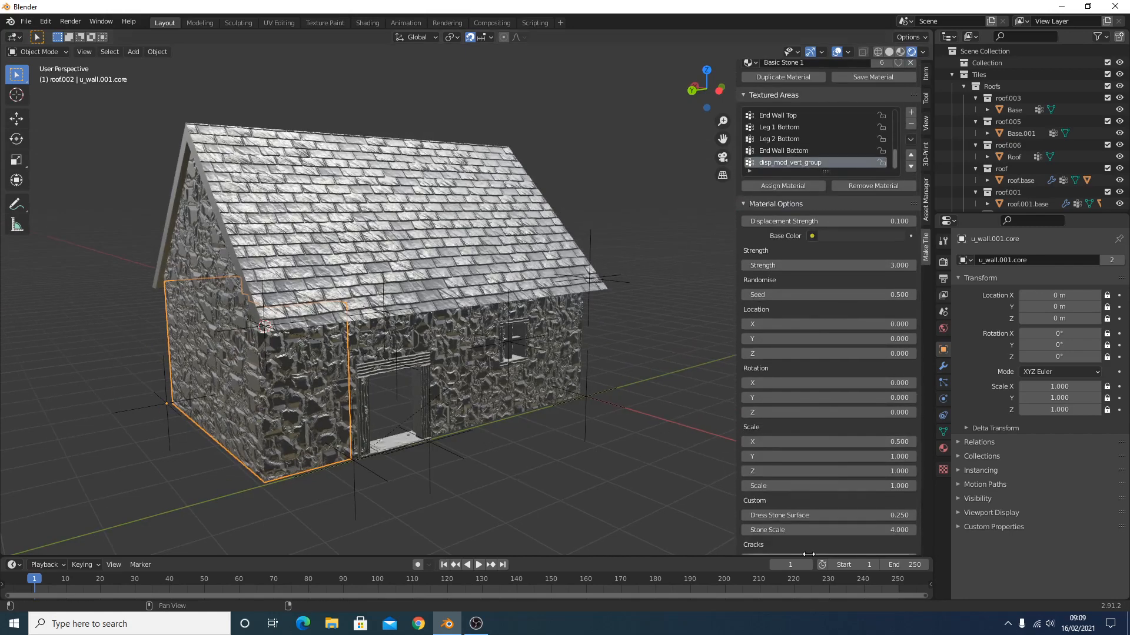
{"action": "left_click", "coordinate": [877, 450]}
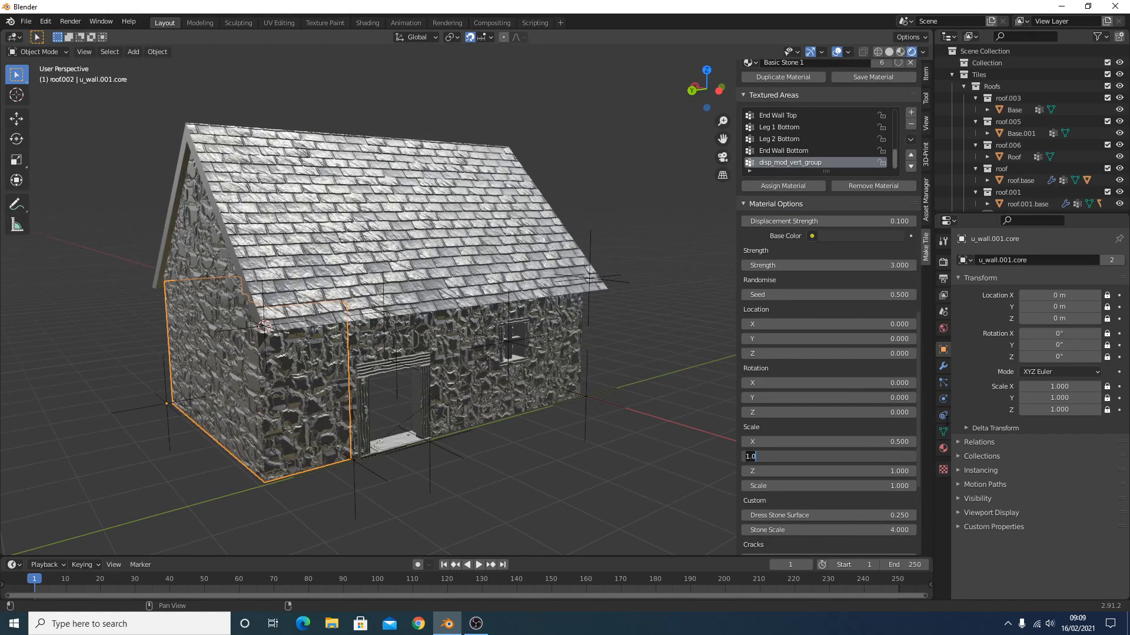
{"action": "type", "text": "0.5"}
{"action": "key", "text": "Return"}
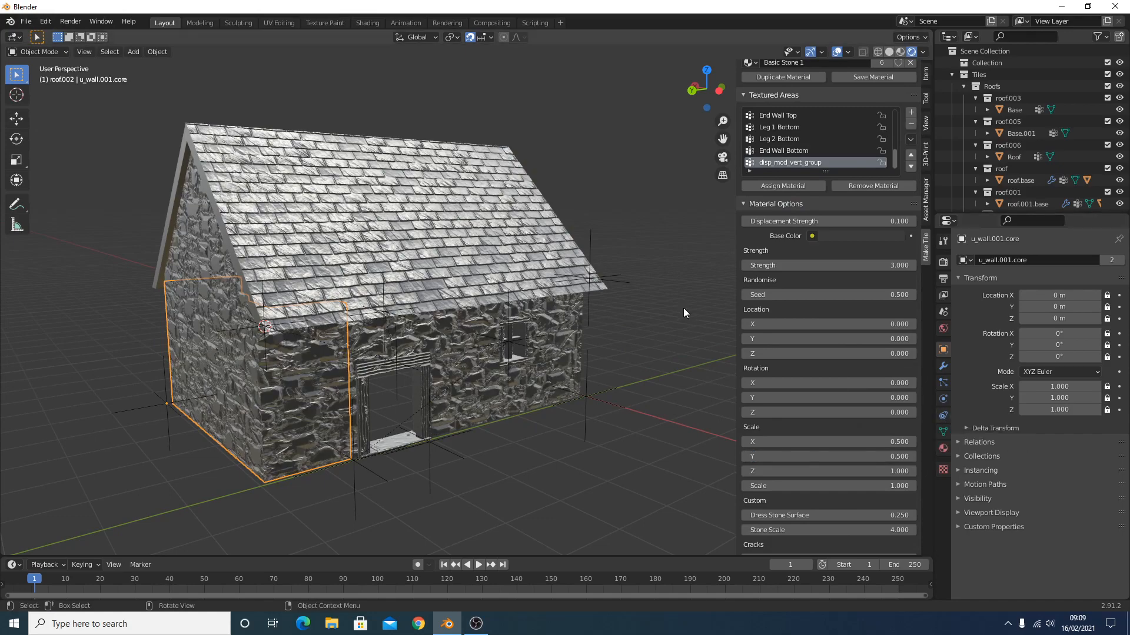
Show the building in solid shading, hide the textured roof and look straight down on the walls from the top
{"action": "middle_click_drag", "start_coordinate": [683, 308], "coordinate": [431, 342]}
{"action": "middle_click_drag", "start_coordinate": [232, 350], "coordinate": [412, 253]}
{"action": "middle_click_drag", "start_coordinate": [453, 344], "coordinate": [588, 326]}
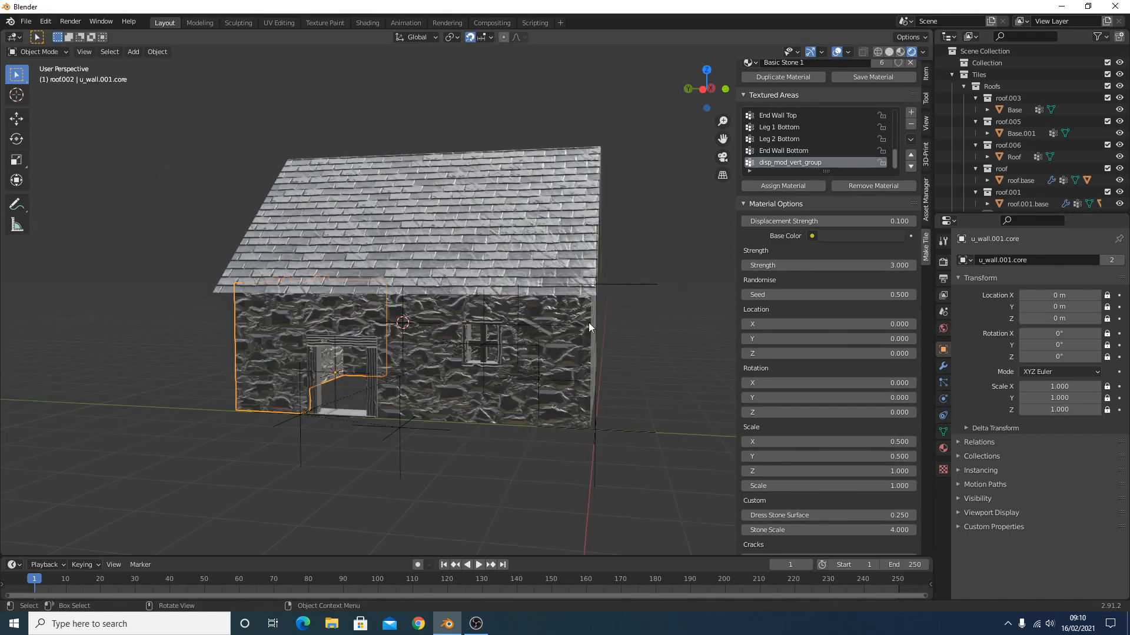
{"action": "middle_click_drag", "start_coordinate": [510, 340], "coordinate": [473, 457]}
{"action": "middle_click_drag", "start_coordinate": [406, 449], "coordinate": [384, 319]}
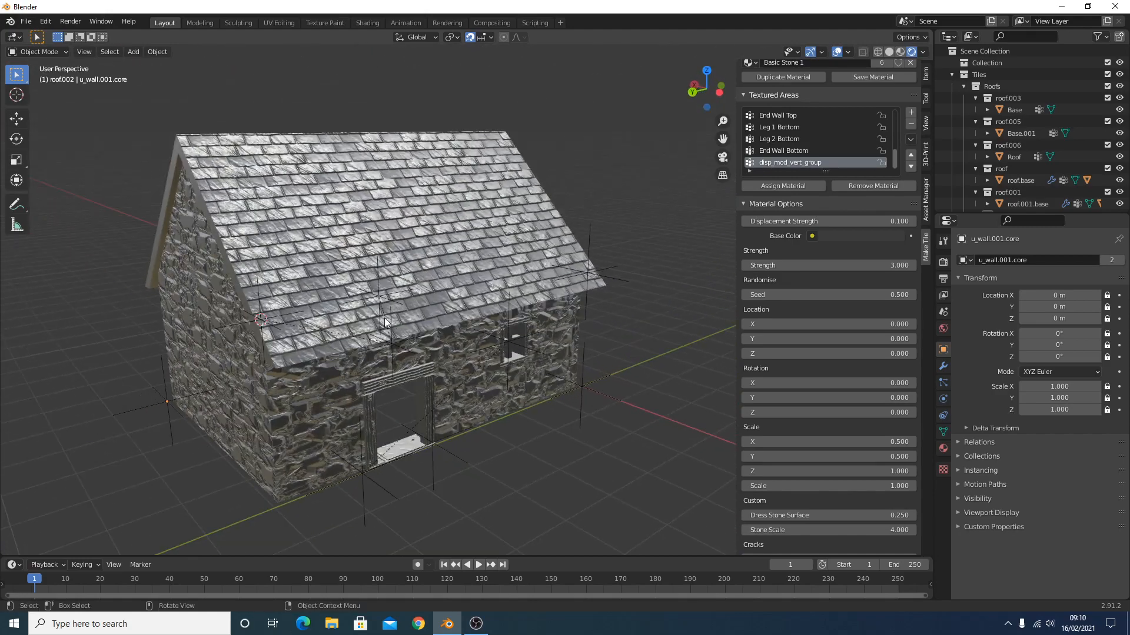
{"action": "left_click", "coordinate": [305, 255]}
{"action": "left_click", "coordinate": [890, 52]}
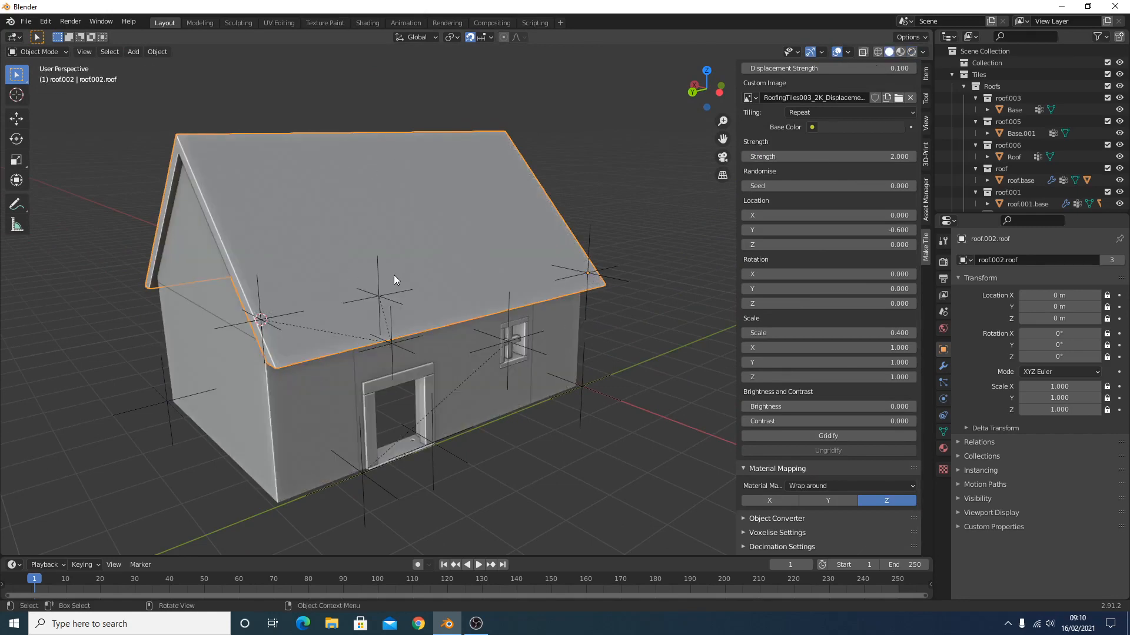
{"action": "key", "text": "h"}
{"action": "key", "text": "KP_7"}
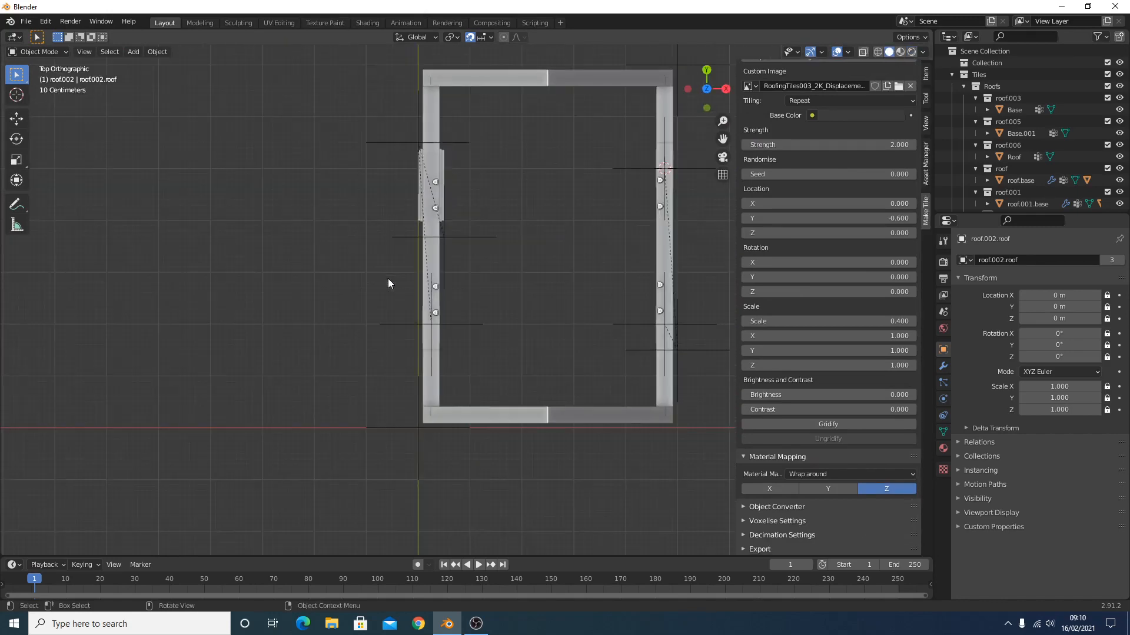
Snap the 3D cursor to the world origin and open the tile type choices for a new tile
{"action": "key", "text": "shift+s"}
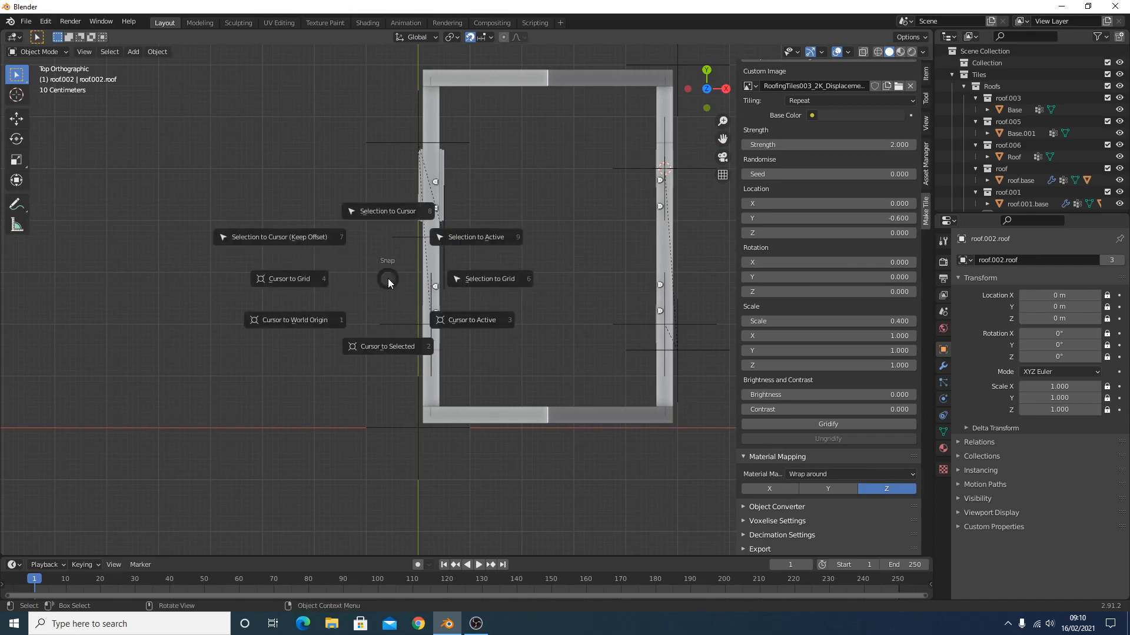
{"action": "left_click", "coordinate": [323, 319]}
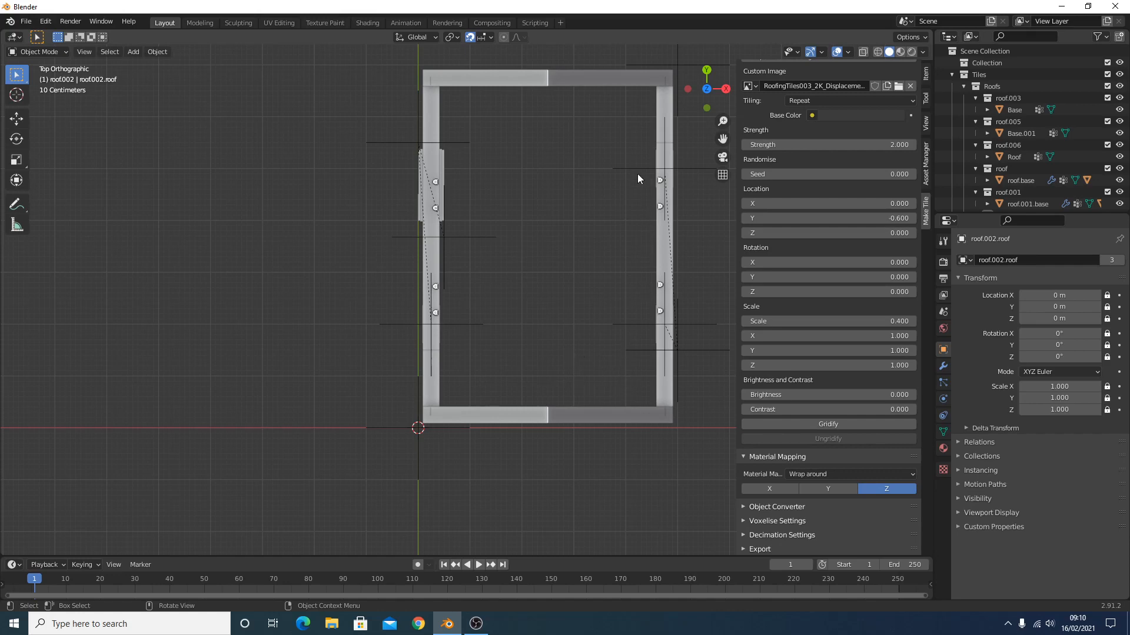
{"action": "scroll", "coordinate": [842, 160], "scroll_direction": "up", "scroll_amount": 15}
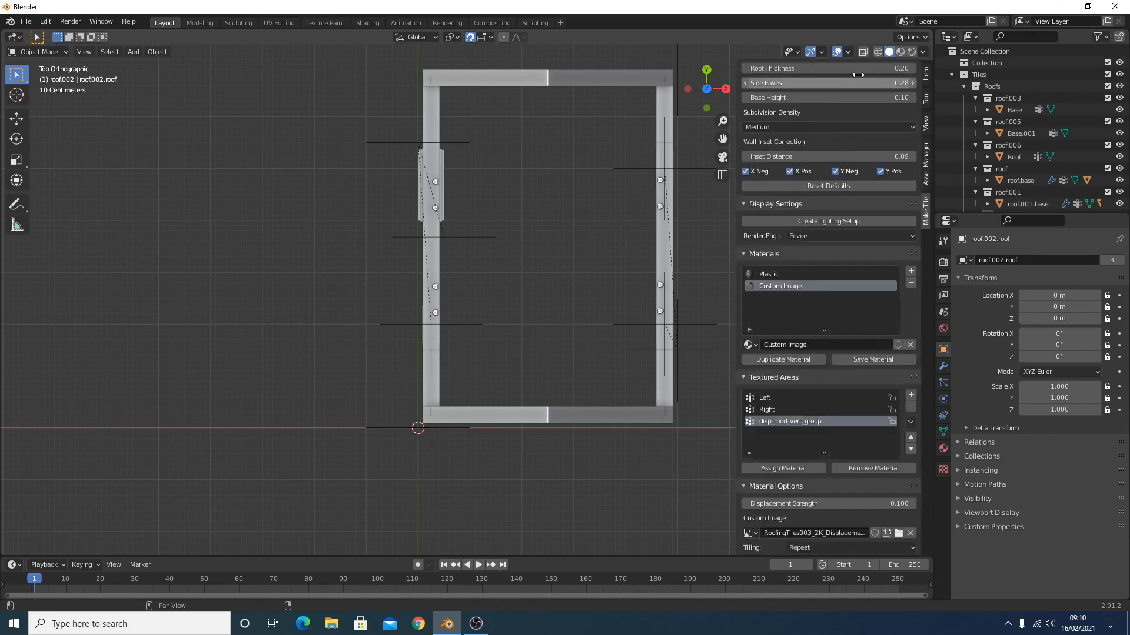
{"action": "scroll", "coordinate": [860, 83], "scroll_direction": "up", "scroll_amount": 4}
{"action": "left_click", "coordinate": [835, 84]}
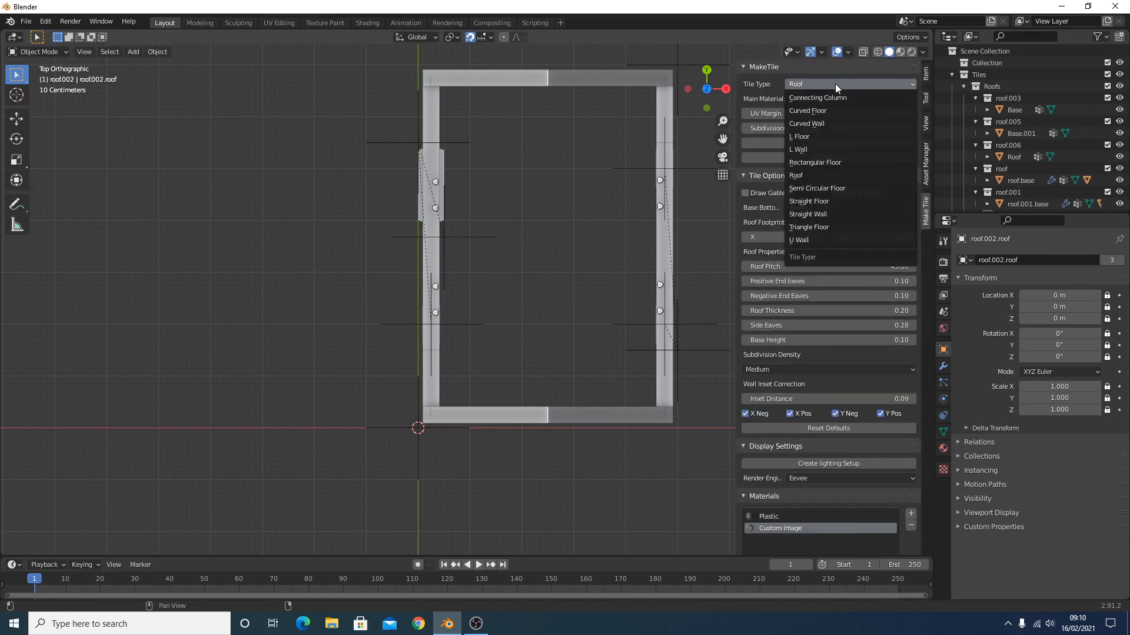
Set the tile type to Rectangular Floor with a tile size of X 4 and Y 6
{"action": "left_click", "coordinate": [836, 162]}
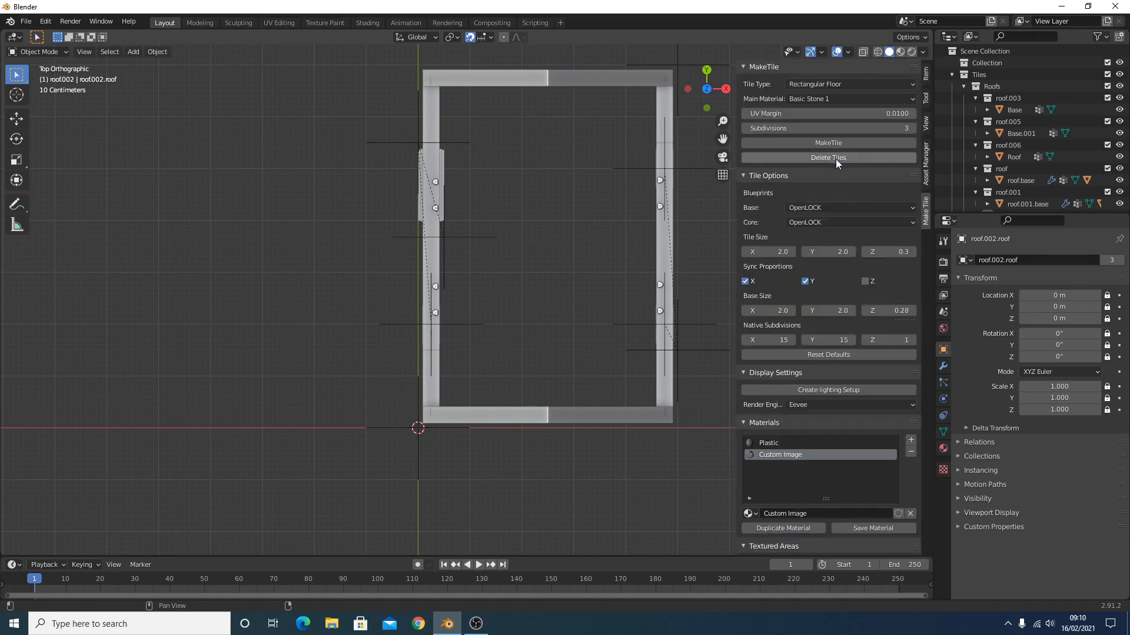
{"action": "double_click", "coordinate": [762, 252]}
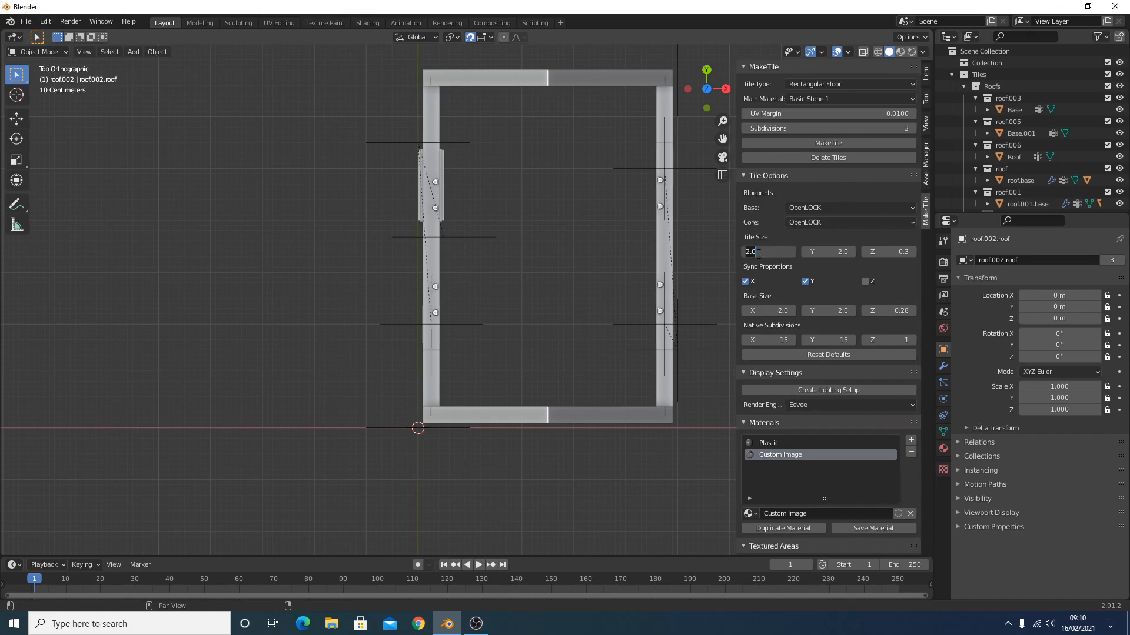
{"action": "type", "text": "4"}
{"action": "key", "text": "Tab"}
{"action": "type", "text": "6"}
{"action": "key", "text": "Return"}
Set the floor tile's native subdivisions to X 30 and Y 45
{"action": "double_click", "coordinate": [765, 340]}
{"action": "type", "text": "30"}
{"action": "key", "text": "Tab"}
{"action": "type", "text": "45"}
{"action": "key", "text": "Return"}
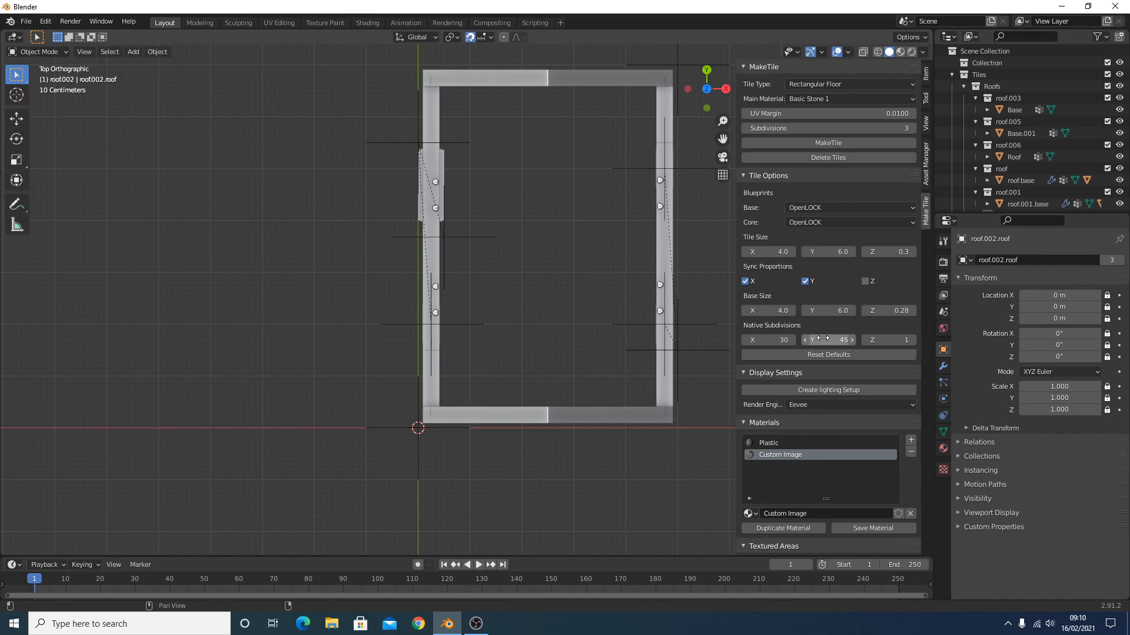
Make the floor tile and move it 0.5 m in X and 0.5 m in Y so it sits inside the walls
{"action": "left_click", "coordinate": [862, 142]}
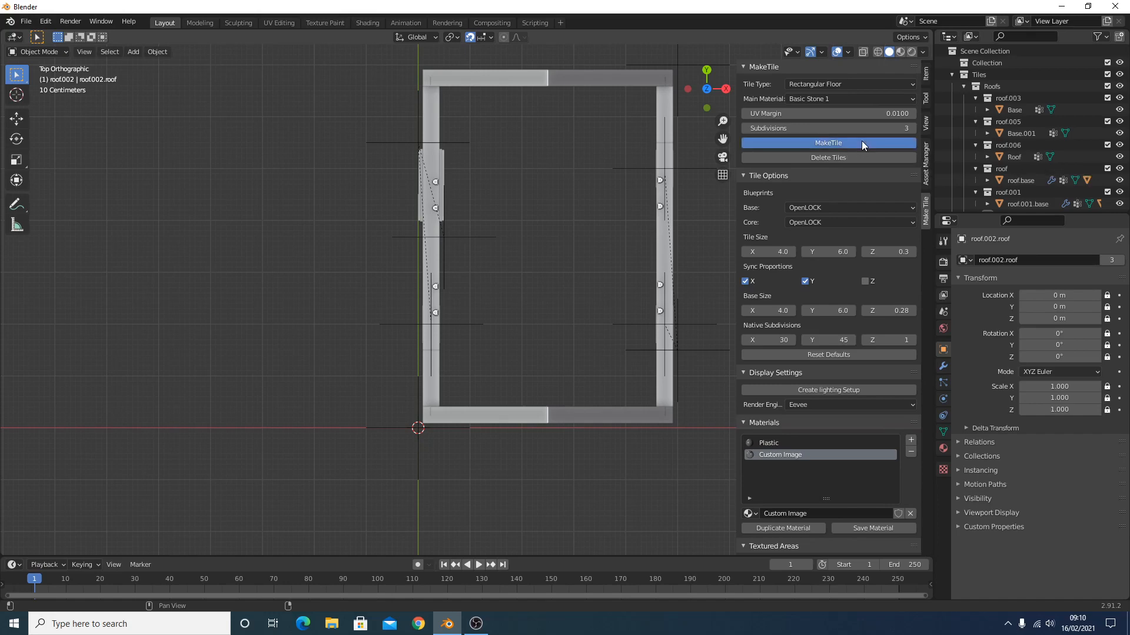
{"action": "key", "text": "g"}
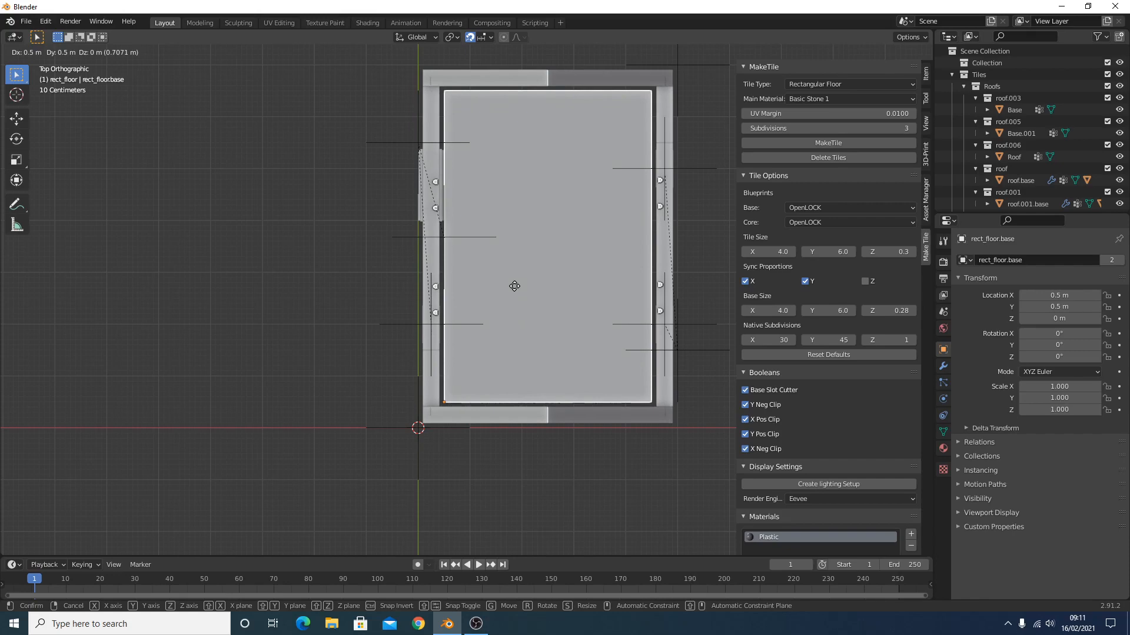
{"action": "left_click", "coordinate": [514, 286]}
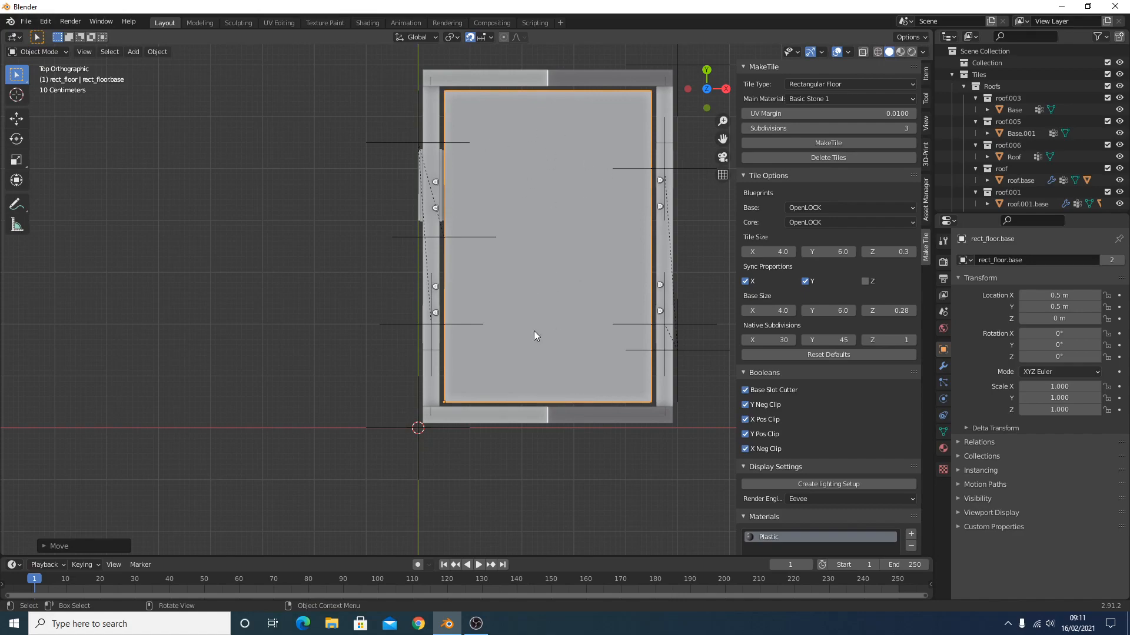
{"action": "middle_click_drag", "start_coordinate": [534, 336], "coordinate": [697, 233]}
{"action": "scroll", "coordinate": [351, 419], "scroll_direction": "up", "scroll_amount": 3}
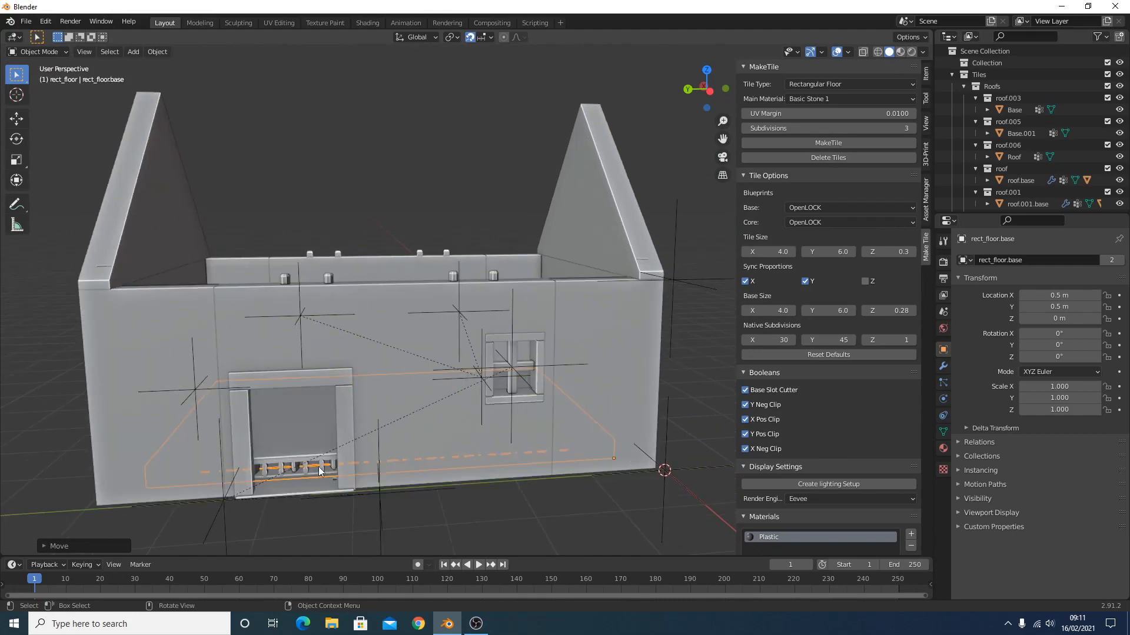
{"action": "middle_click_drag", "start_coordinate": [319, 472], "coordinate": [535, 356], "text": "shift"}
{"action": "scroll", "coordinate": [665, 405], "scroll_direction": "up", "scroll_amount": 3}
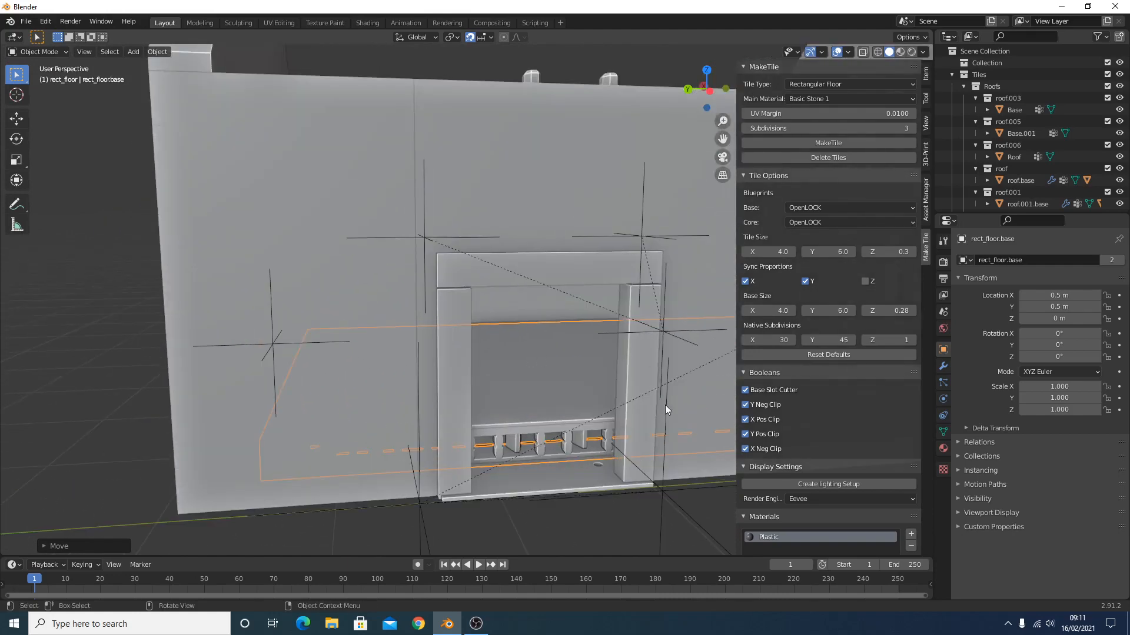
{"action": "scroll", "coordinate": [544, 315], "scroll_direction": "down", "scroll_amount": 2}
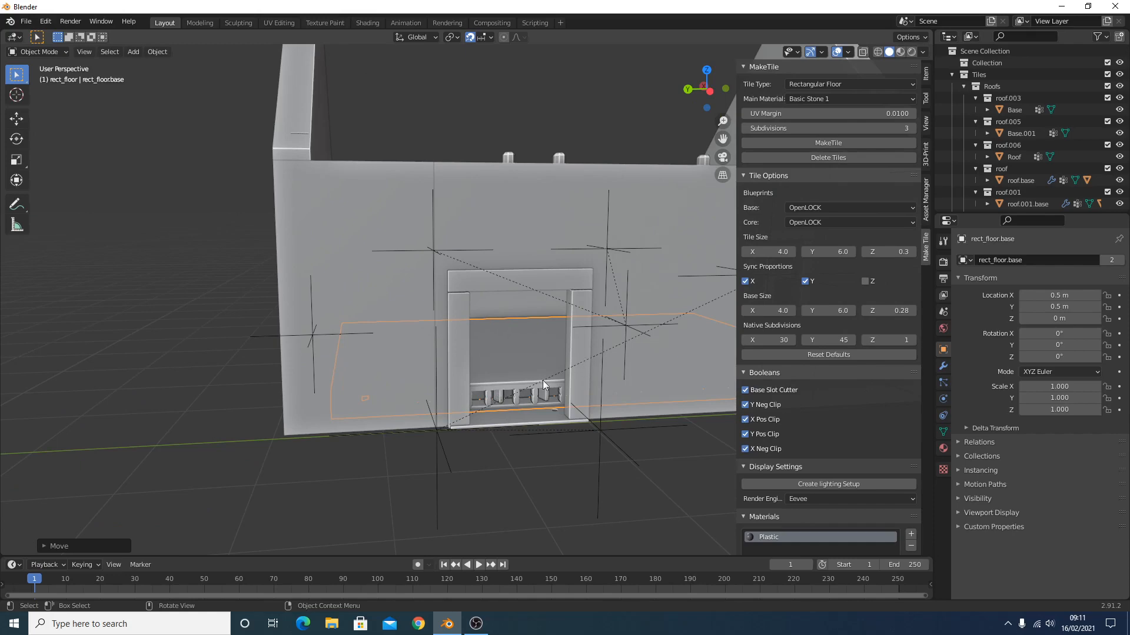
{"action": "left_click", "coordinate": [435, 484]}
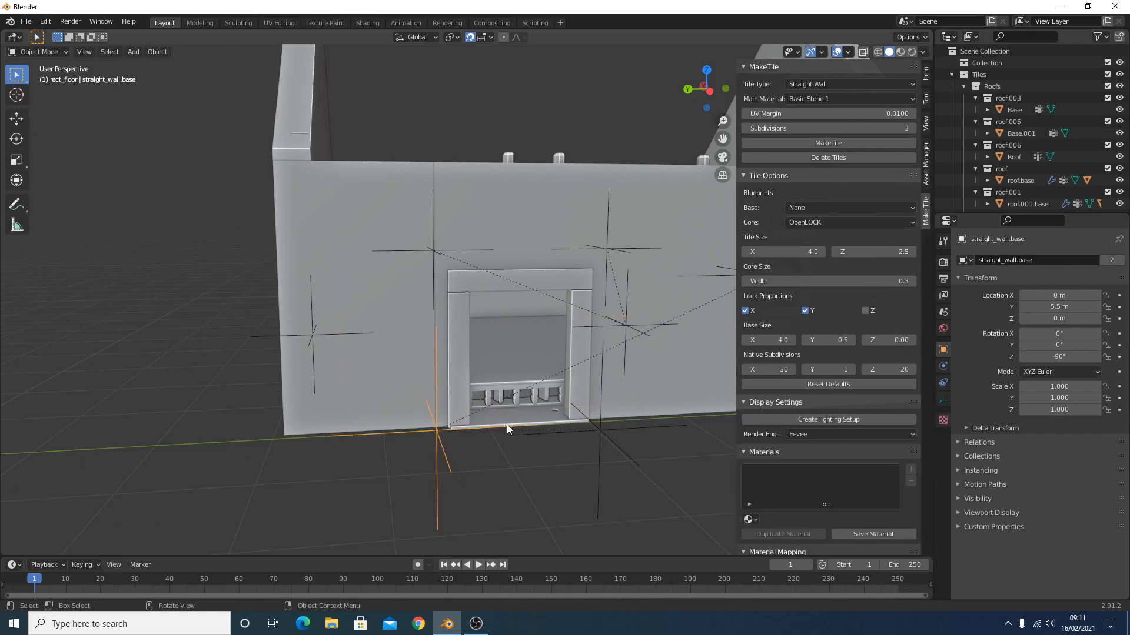
{"action": "middle_click_drag", "start_coordinate": [506, 424], "coordinate": [530, 395]}
{"action": "scroll", "coordinate": [527, 393], "scroll_direction": "up", "scroll_amount": 3}
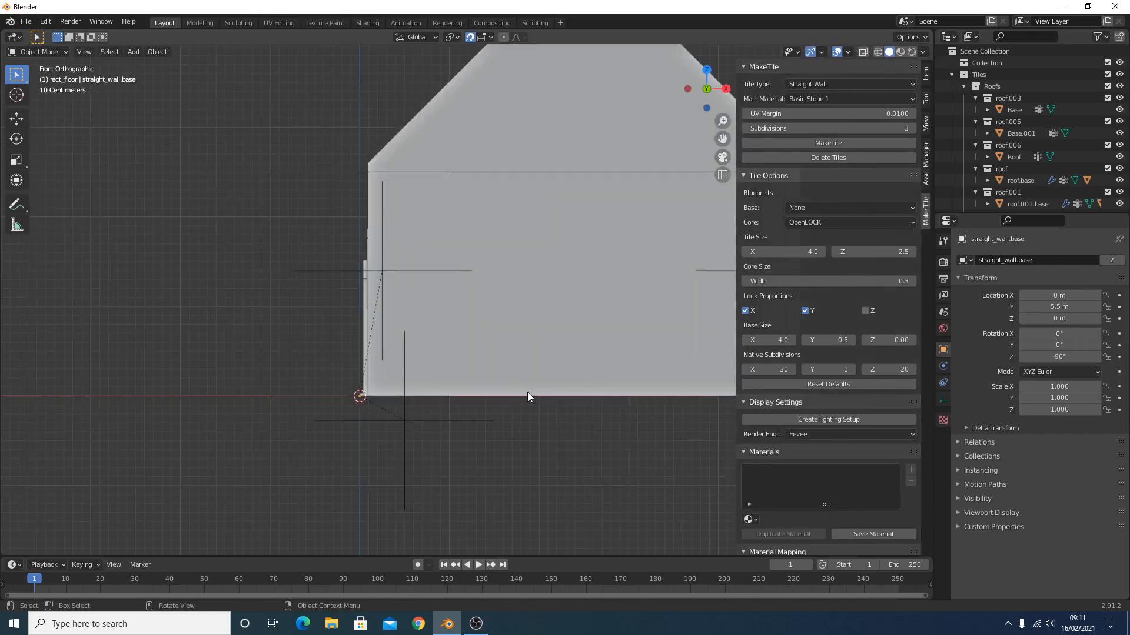
{"action": "key", "text": "ctrl+KP_3"}
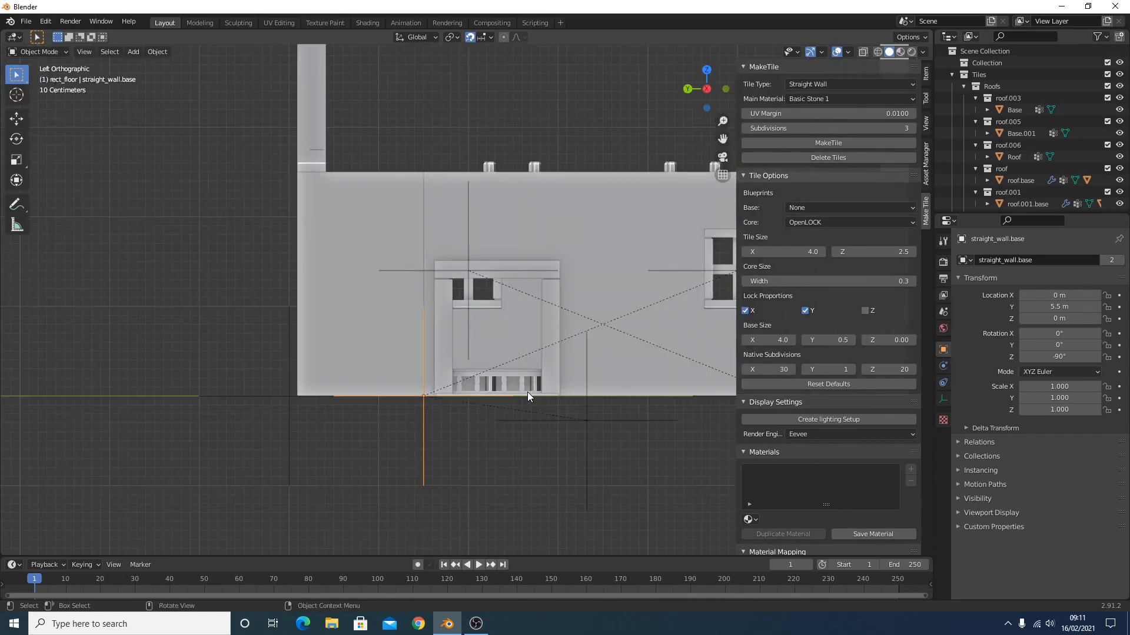
{"action": "key", "text": "g"}
{"action": "key", "text": "z"}
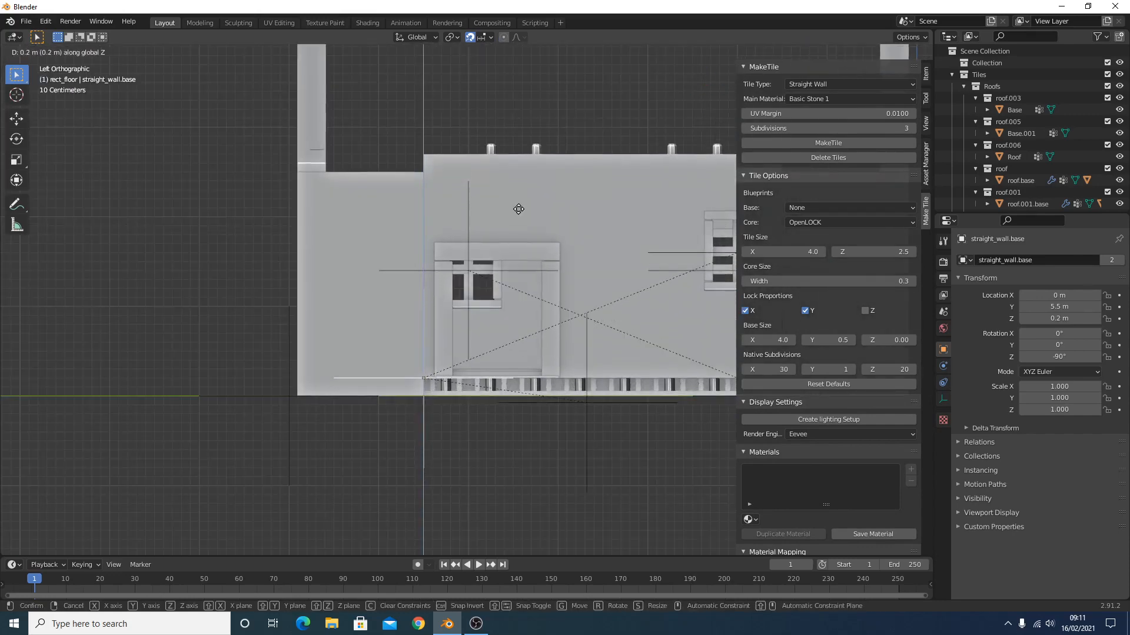
{"action": "right_click", "coordinate": [520, 269]}
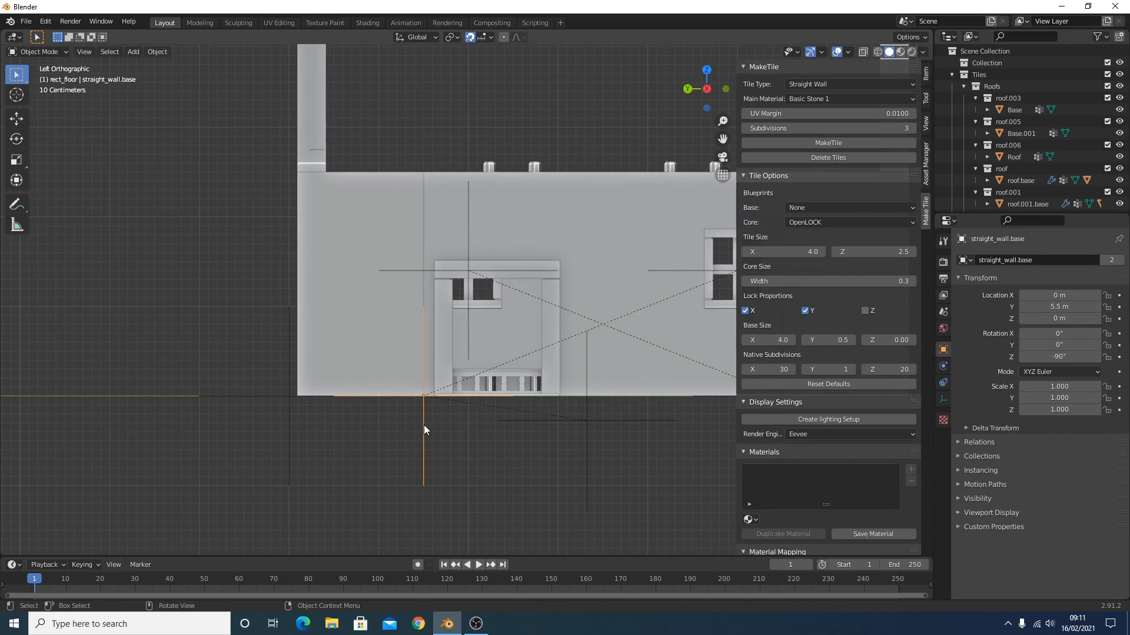
Move the StraightDoorway1Inch Root up to about Y 3.64 m and Z 0.01 m so the doorway clears the floor
{"action": "key", "text": "g"}
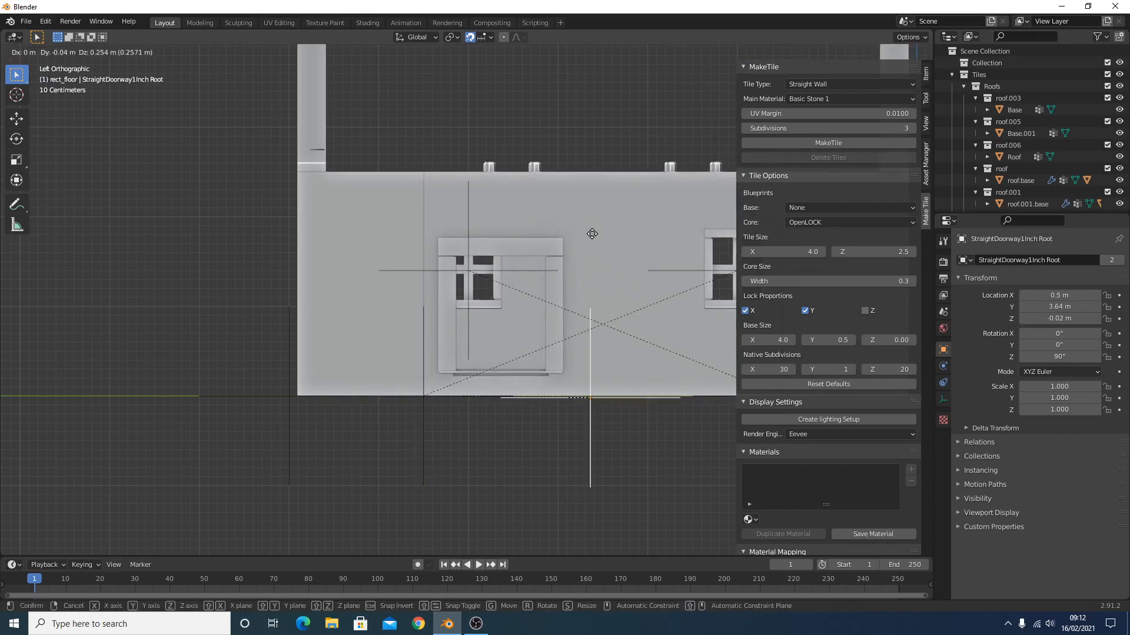
{"action": "left_click", "coordinate": [592, 220]}
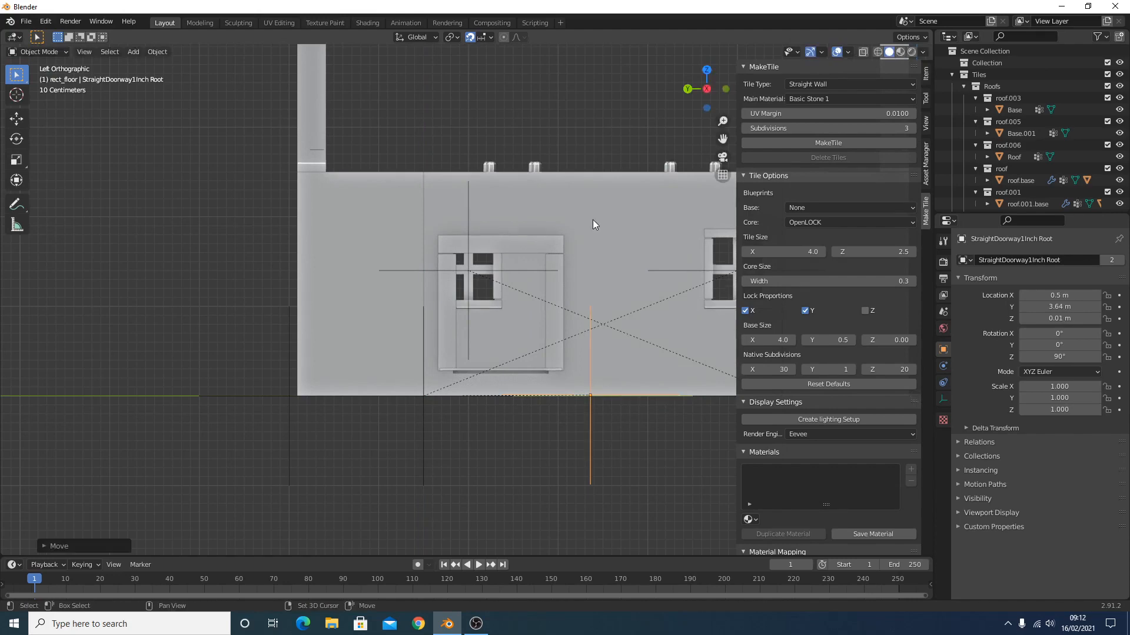
{"action": "scroll", "coordinate": [526, 370], "scroll_direction": "up", "scroll_amount": 3}
{"action": "middle_click_drag", "start_coordinate": [492, 426], "coordinate": [424, 399], "text": "shift"}
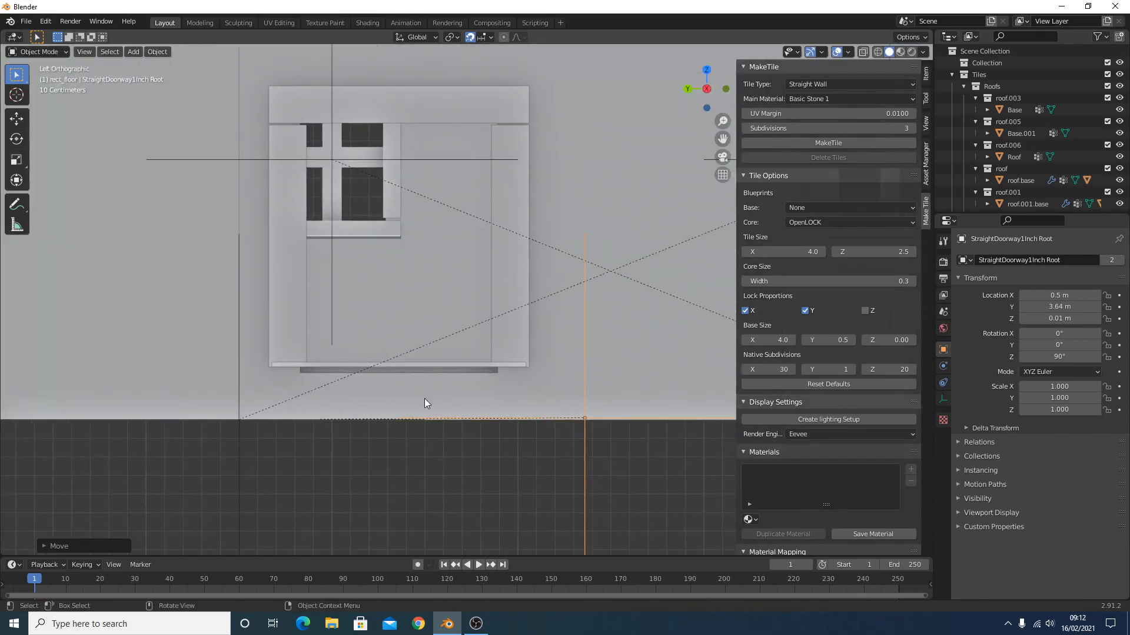
{"action": "middle_click_drag", "start_coordinate": [375, 365], "coordinate": [412, 357]}
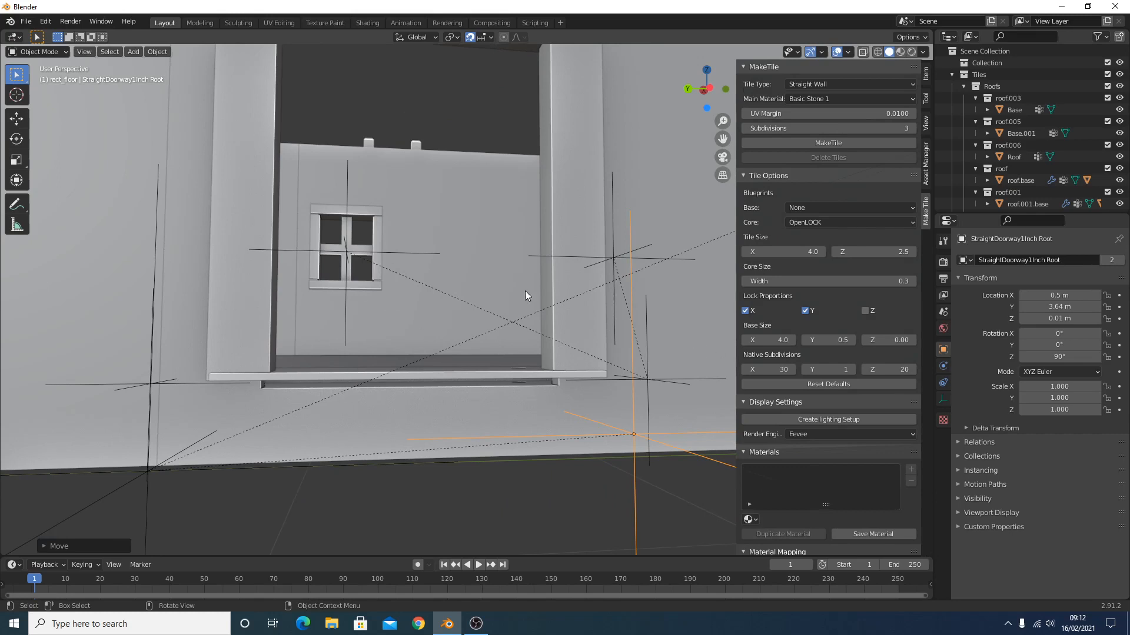
Add the viewport restriction toggle to the outliner and enable the straight_wall collection's DoorwayBool in the viewport
{"action": "left_click", "coordinate": [566, 178]}
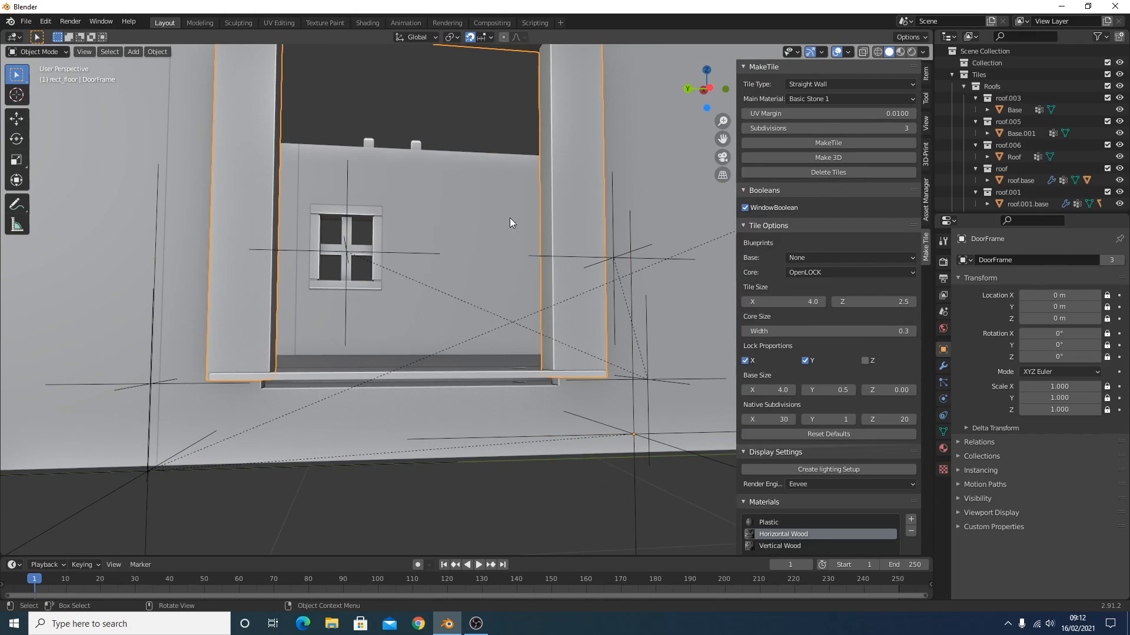
{"action": "left_click", "coordinate": [963, 86]}
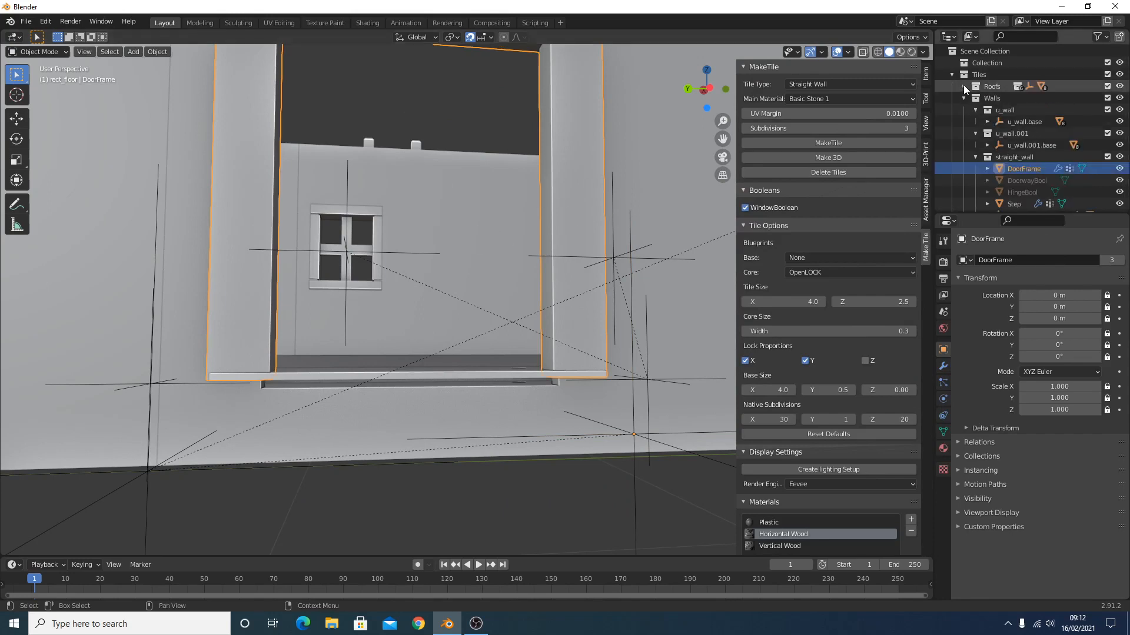
{"action": "scroll", "coordinate": [1045, 135], "scroll_direction": "down", "scroll_amount": 3}
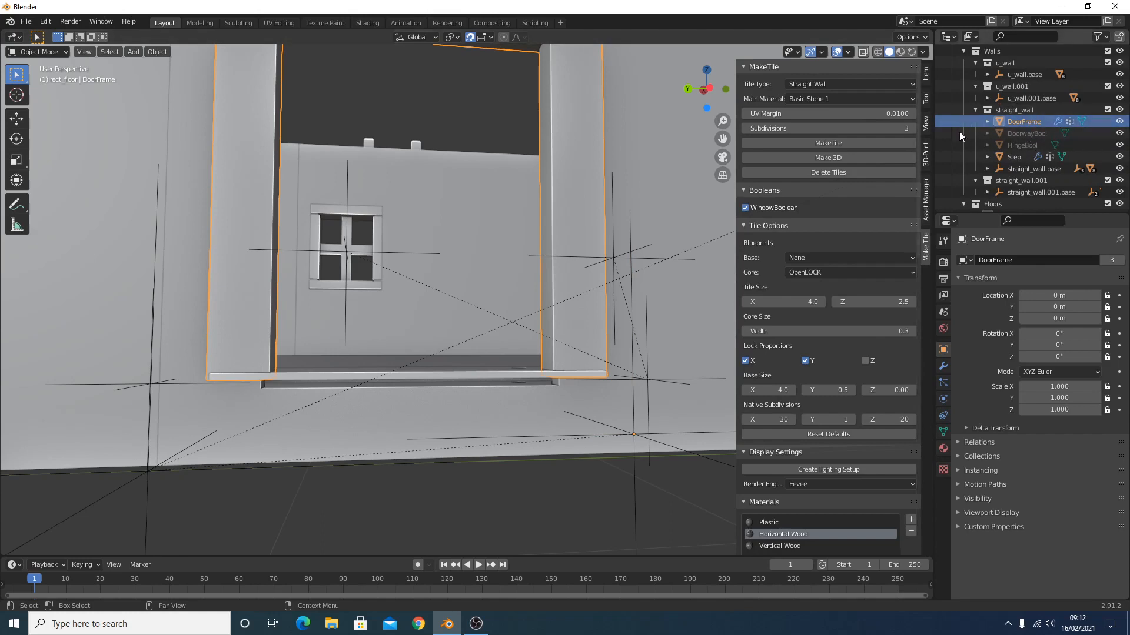
{"action": "left_click", "coordinate": [1017, 133]}
{"action": "left_click", "coordinate": [1104, 37]}
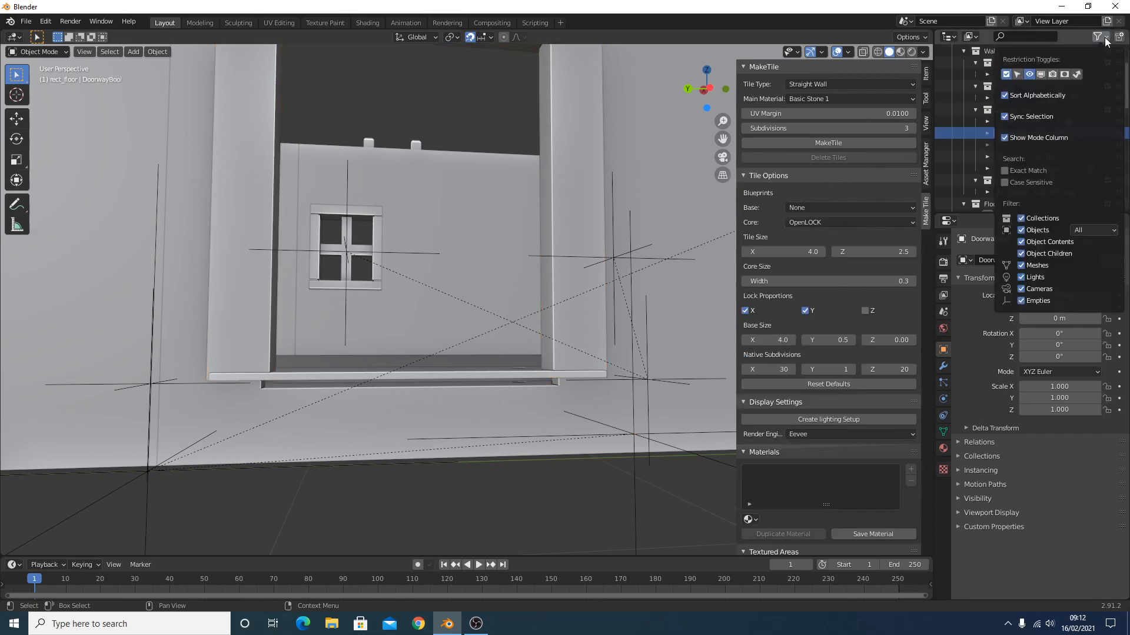
{"action": "left_click", "coordinate": [1041, 75]}
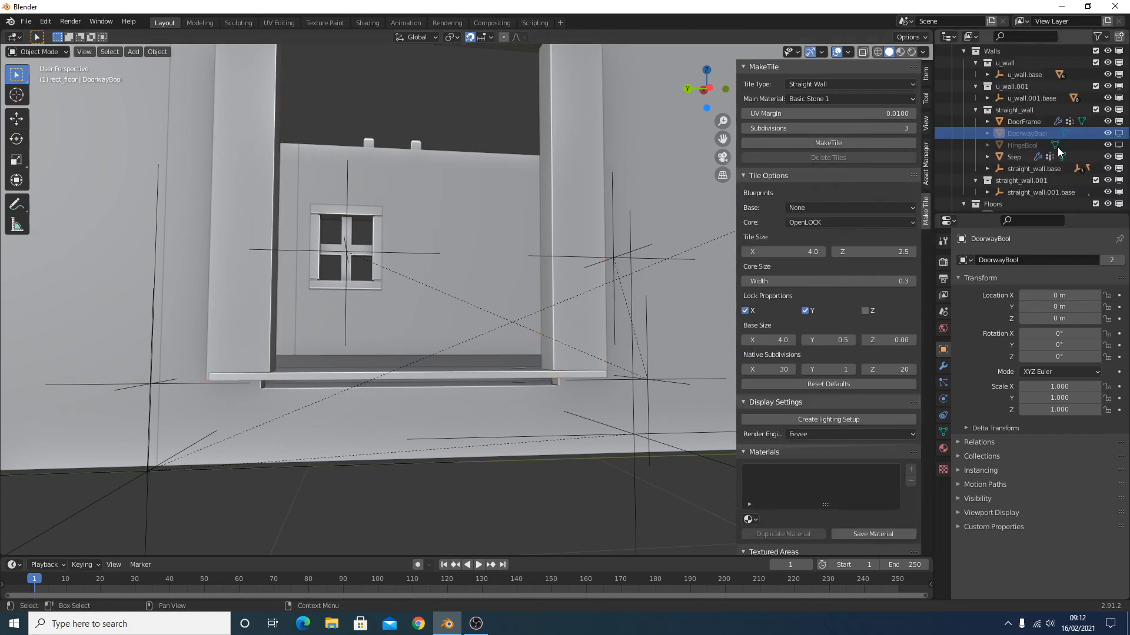
{"action": "left_click", "coordinate": [1118, 133]}
Open DoorwayBool in Edit Mode from the left orthographic view and select its bottom vertices
{"action": "left_click", "coordinate": [533, 386]}
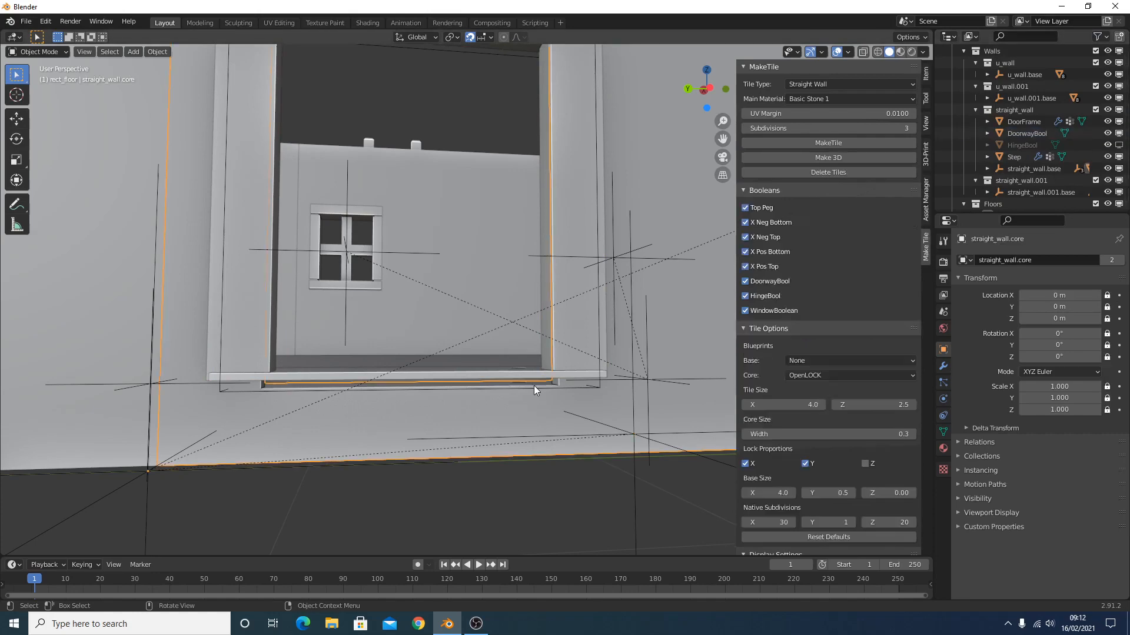
{"action": "key", "text": "ctrl+KP_3"}
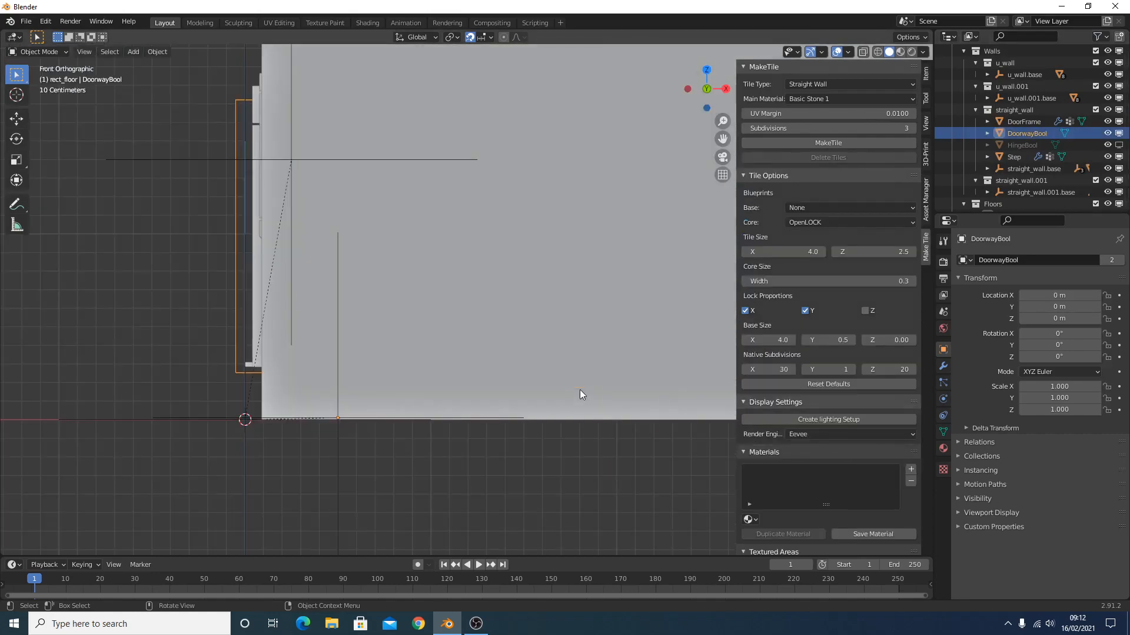
{"action": "key", "text": "Tab"}
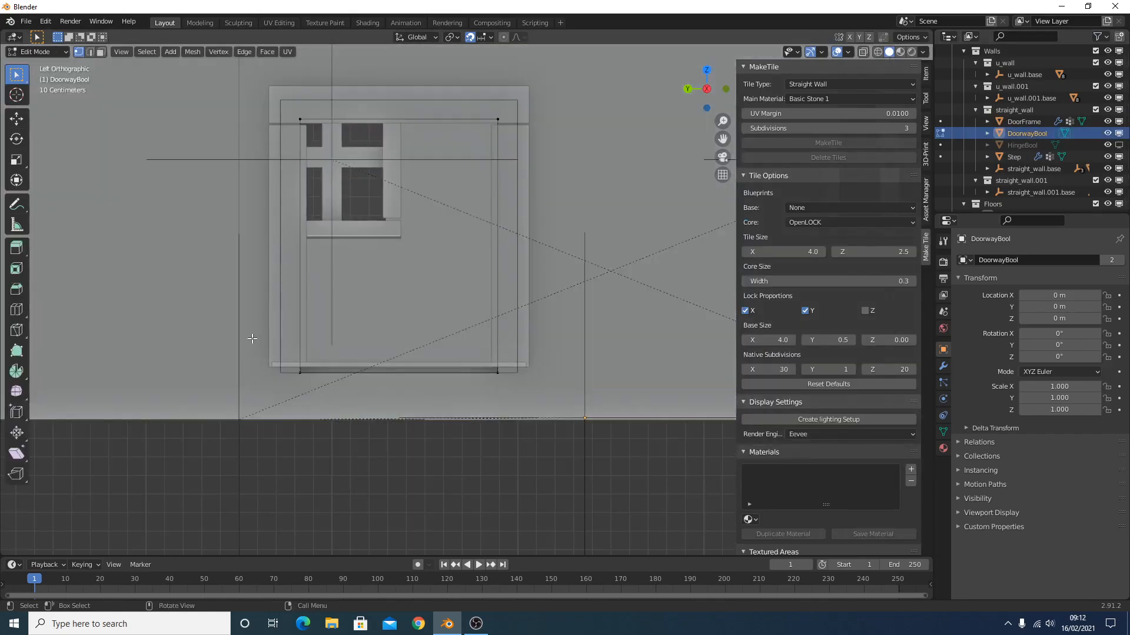
{"action": "left_click", "coordinate": [476, 355]}
{"action": "key", "text": "g"}
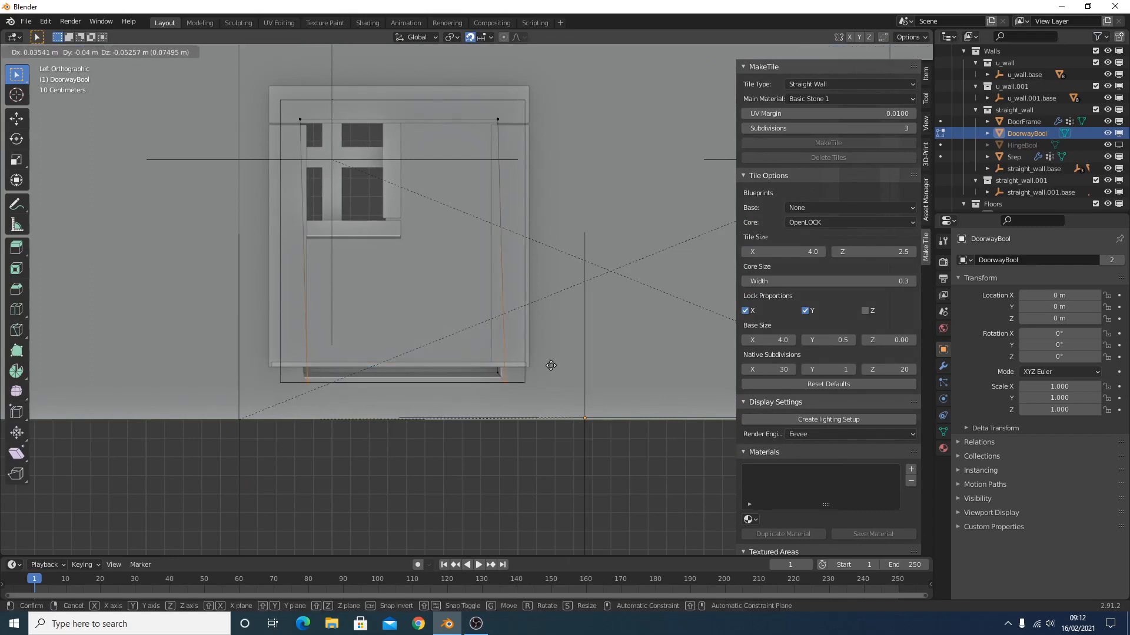
{"action": "key", "text": "z"}
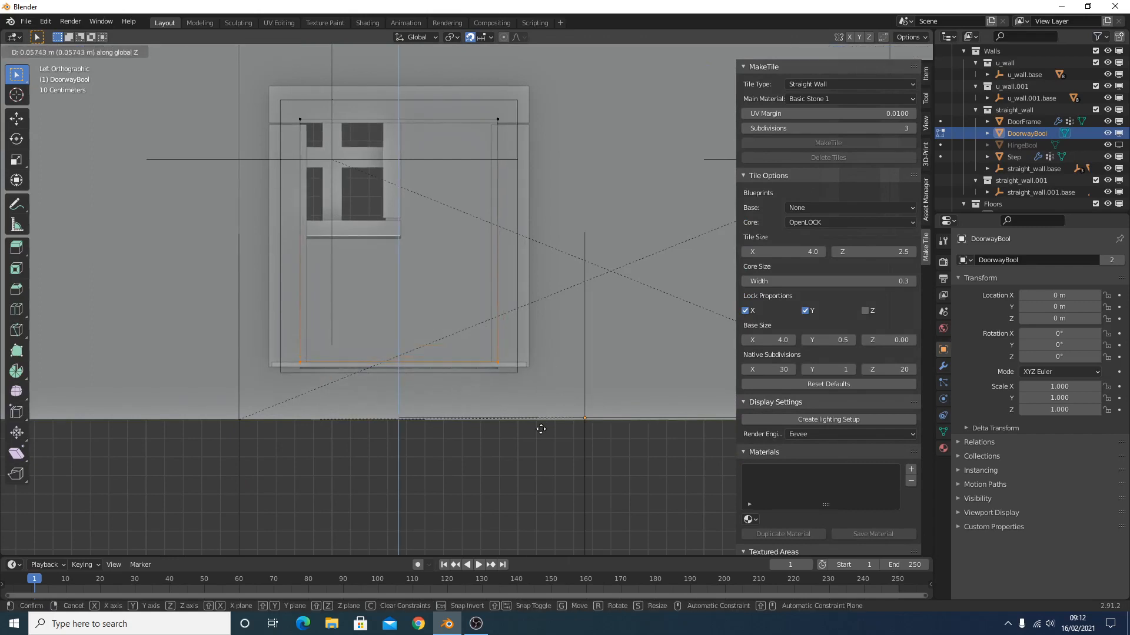
{"action": "right_click", "coordinate": [541, 420]}
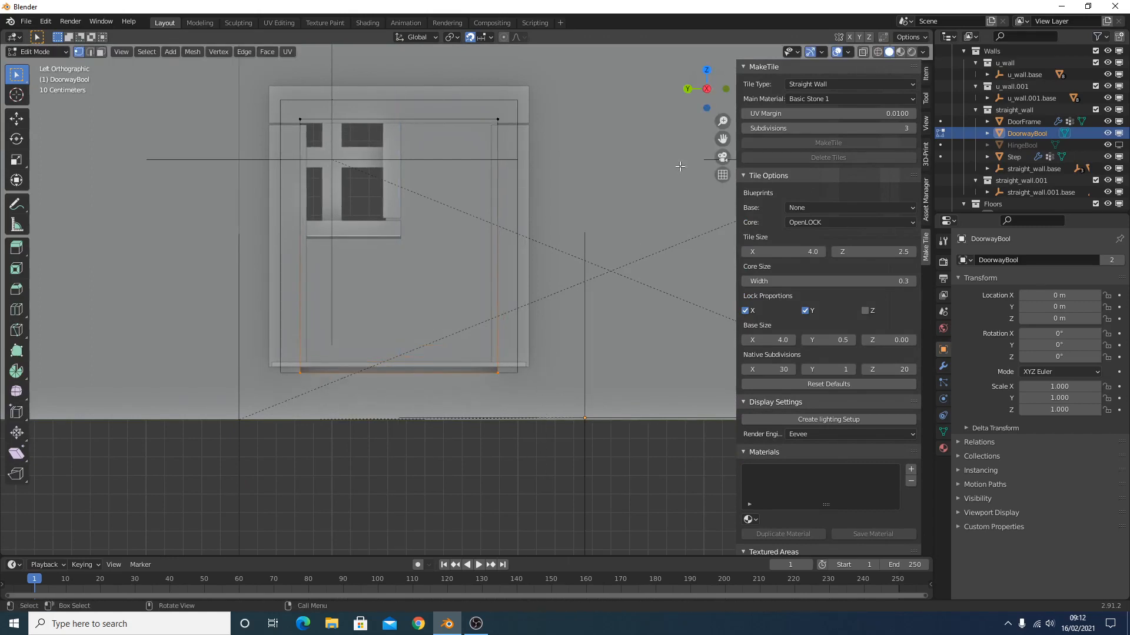
With X-ray enabled, raise DoorwayBool's selected bottom vertices about 0.047 m along Z and return to Object Mode
{"action": "left_click", "coordinate": [863, 53]}
{"action": "scroll", "coordinate": [481, 384], "scroll_direction": "up", "scroll_amount": 2}
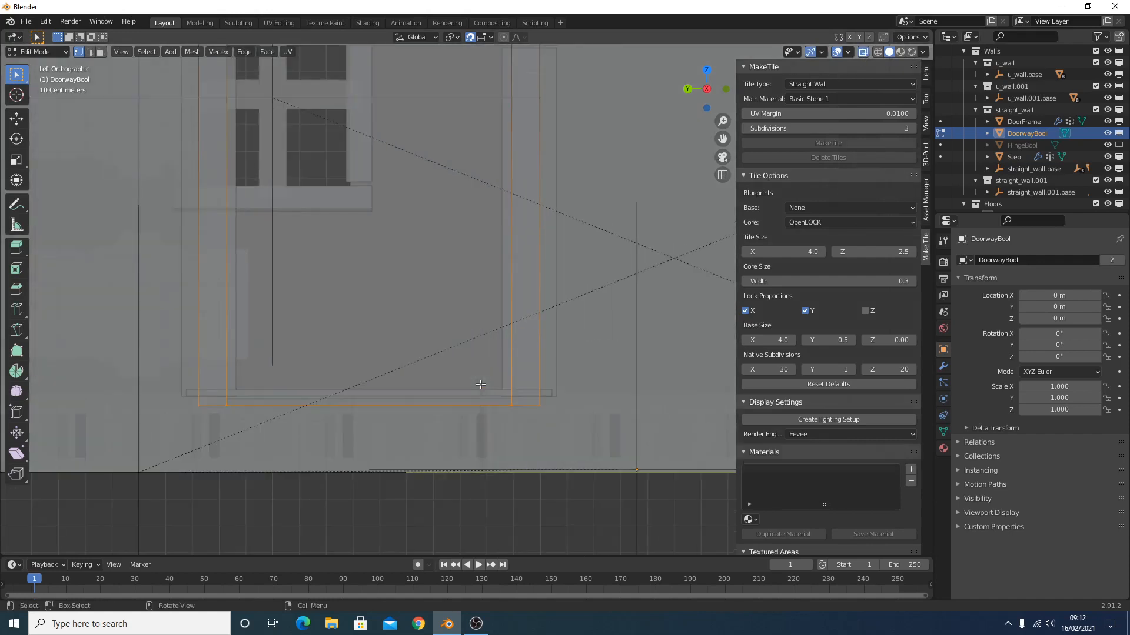
{"action": "key", "text": "g"}
{"action": "key", "text": "z"}
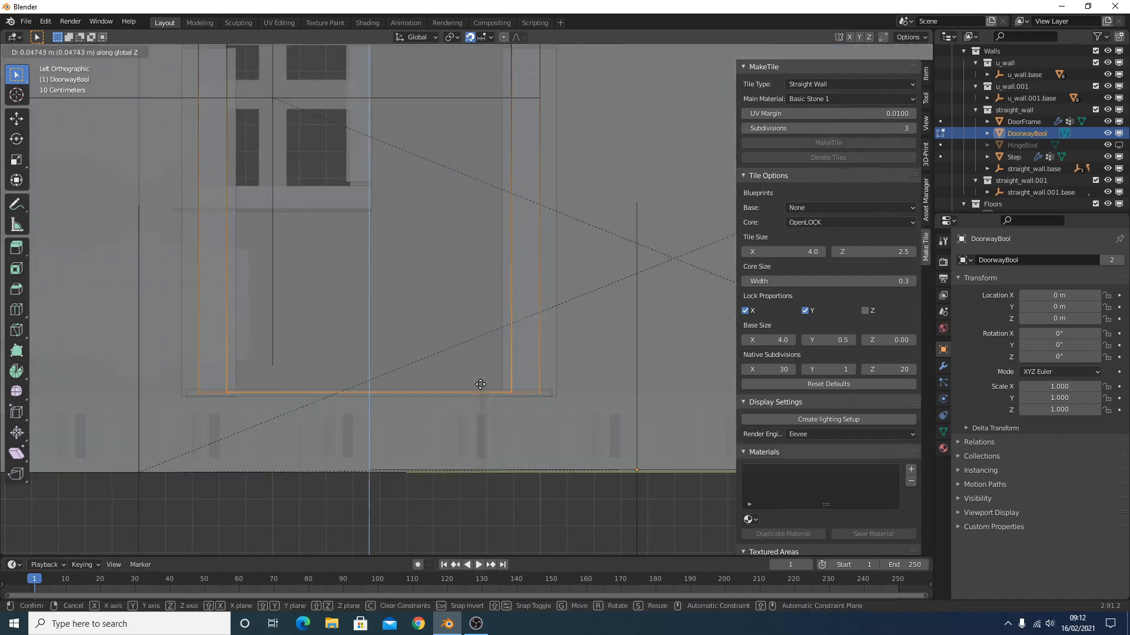
{"action": "left_click", "coordinate": [479, 250]}
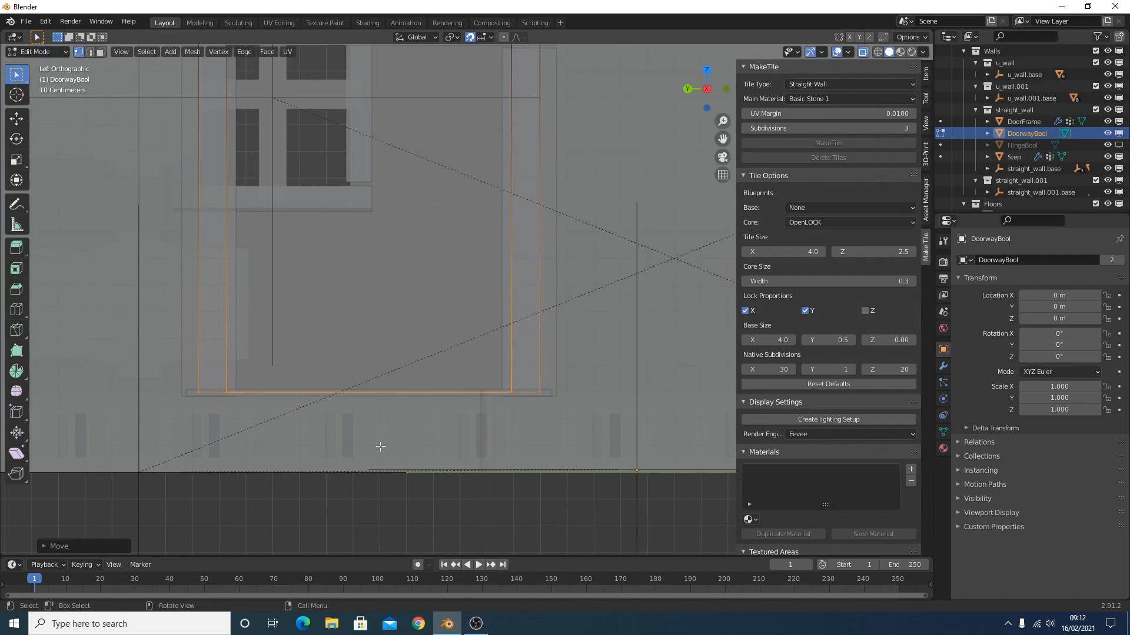
{"action": "scroll", "coordinate": [578, 328], "scroll_direction": "down", "scroll_amount": 2}
{"action": "key", "text": "Tab"}
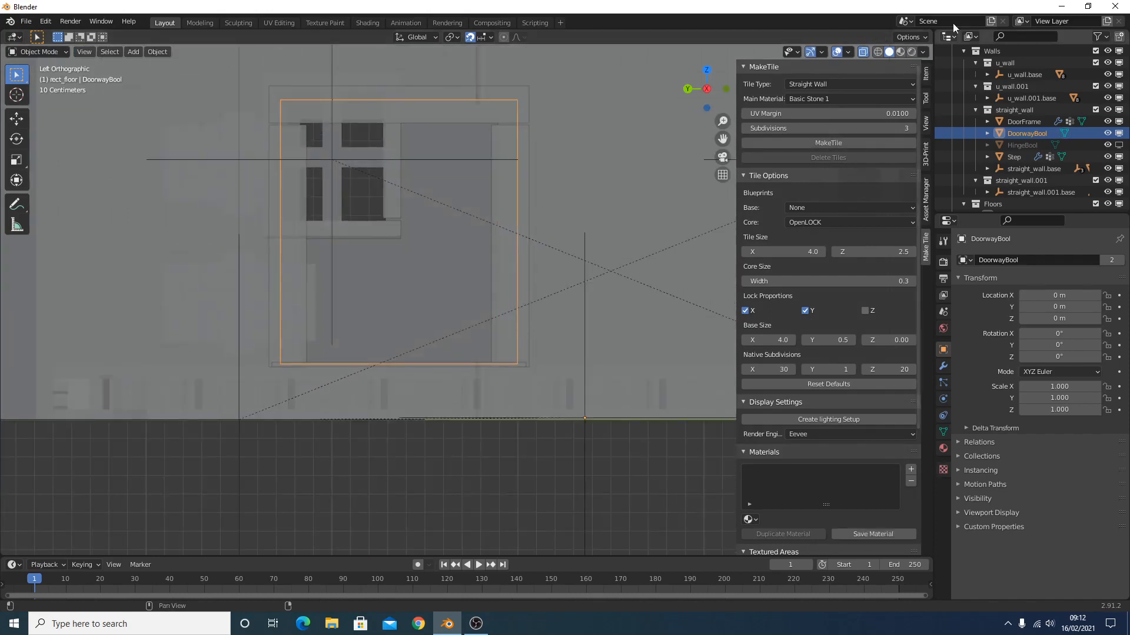
Disable X-ray and hide DoorwayBool in the viewport again
{"action": "left_click", "coordinate": [862, 52]}
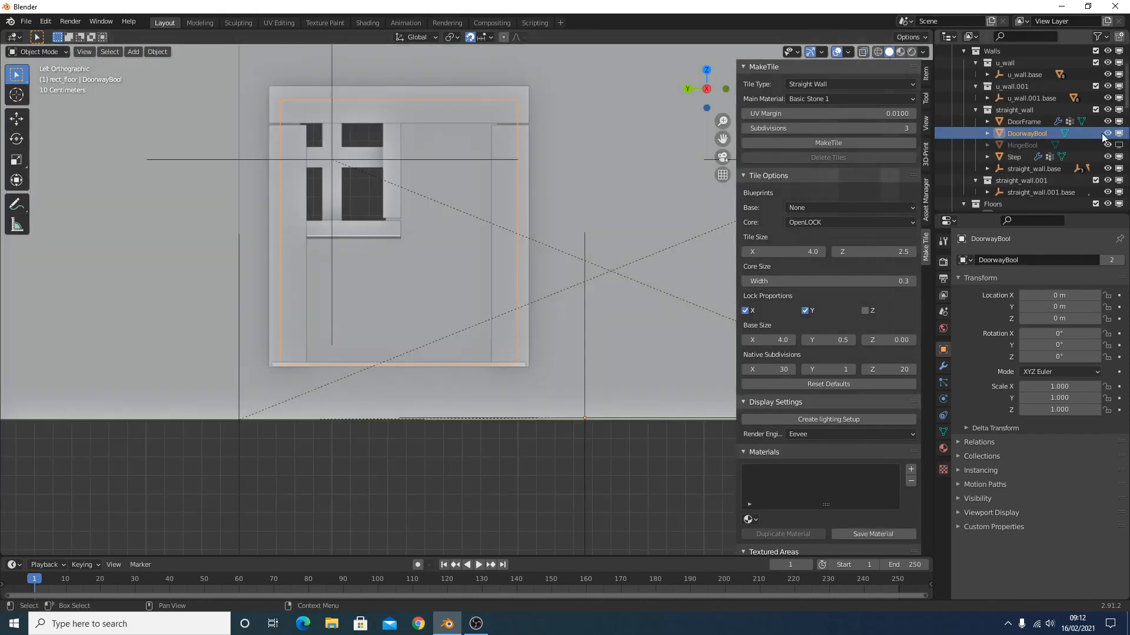
{"action": "left_click", "coordinate": [1121, 134]}
{"action": "scroll", "coordinate": [326, 208], "scroll_direction": "down", "scroll_amount": 3}
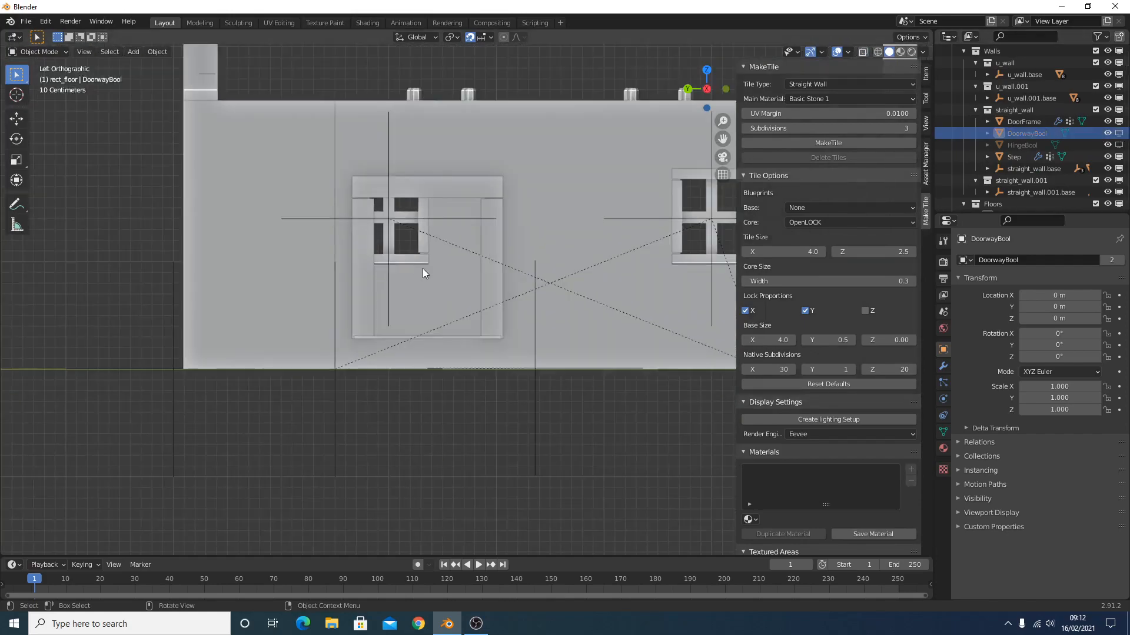
Fine-tune the height of StraightDoorway1Inch Root along global Z, leaving its Z location at about 0.01 m
{"action": "middle_click_drag", "start_coordinate": [423, 269], "coordinate": [469, 295]}
{"action": "middle_click_drag", "start_coordinate": [614, 436], "coordinate": [570, 298]}
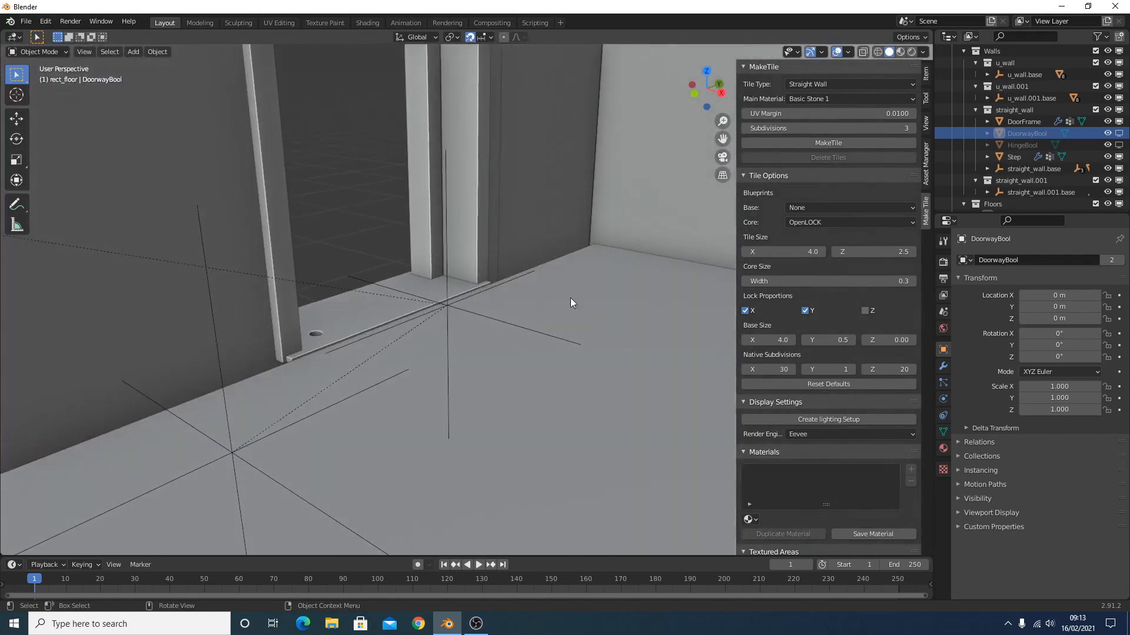
{"action": "left_click", "coordinate": [514, 326]}
{"action": "middle_click_drag", "start_coordinate": [346, 344], "coordinate": [328, 397]}
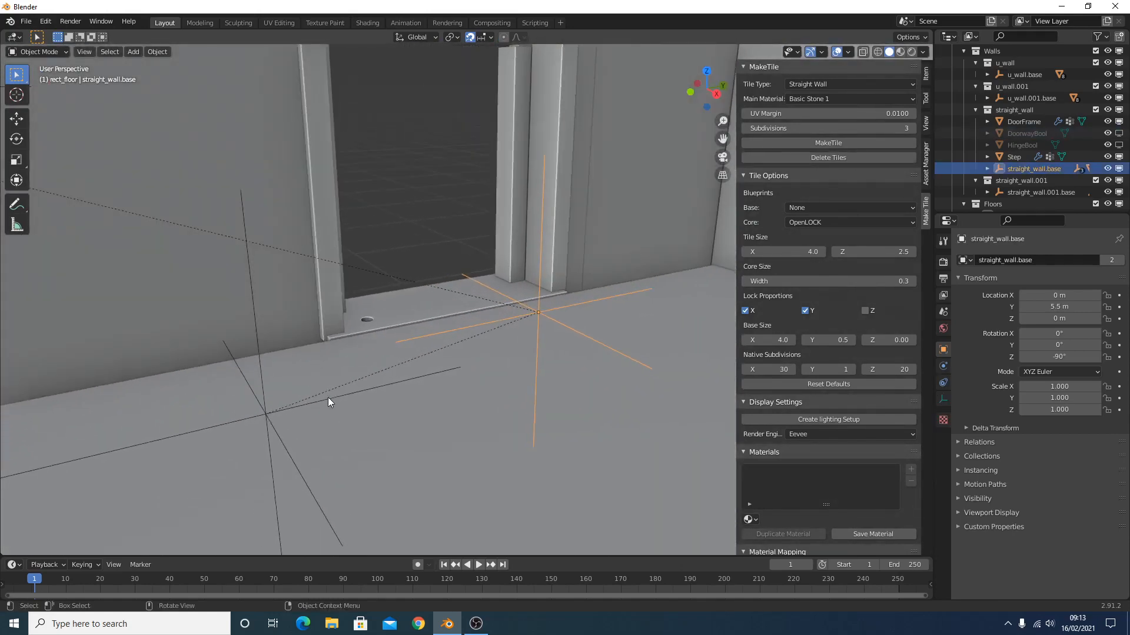
{"action": "left_click", "coordinate": [328, 400]}
{"action": "left_click", "coordinate": [399, 384]}
{"action": "key", "text": "g"}
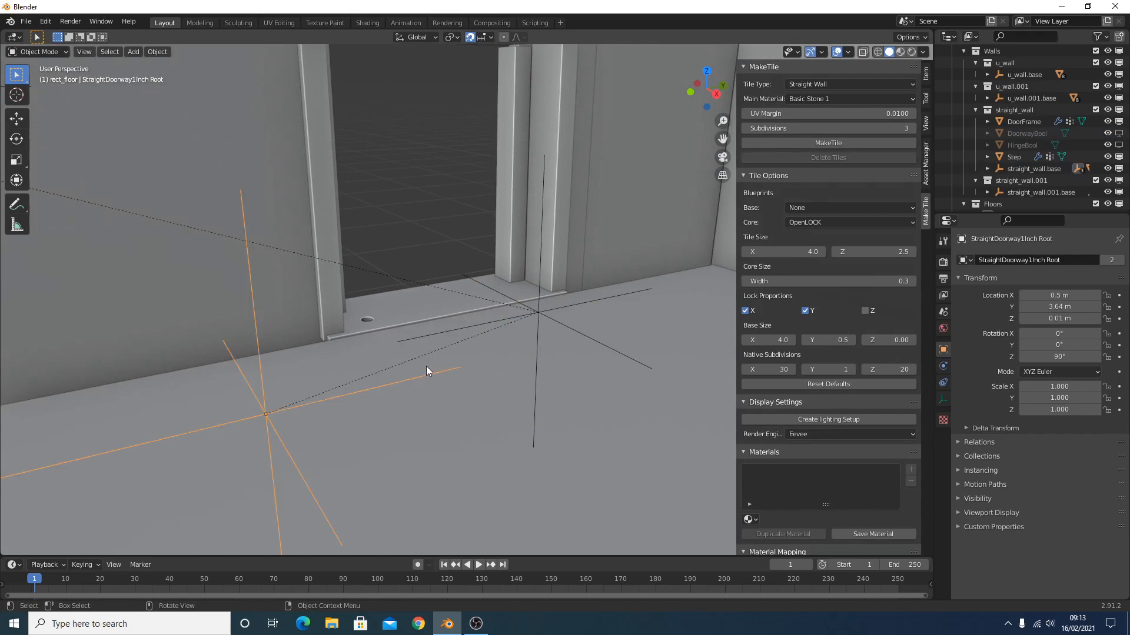
{"action": "key", "text": "z"}
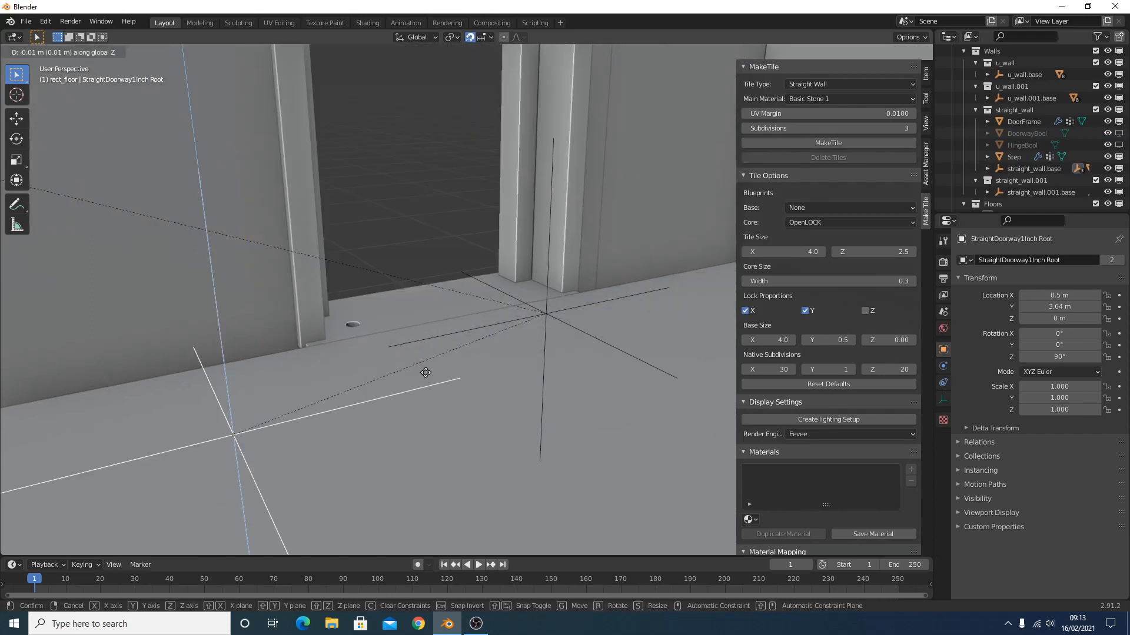
{"action": "left_click", "coordinate": [443, 350]}
{"action": "middle_click_drag", "start_coordinate": [442, 350], "coordinate": [476, 413]}
{"action": "scroll", "coordinate": [477, 414], "scroll_direction": "up", "scroll_amount": 5}
{"action": "scroll", "coordinate": [461, 354], "scroll_direction": "down", "scroll_amount": 6}
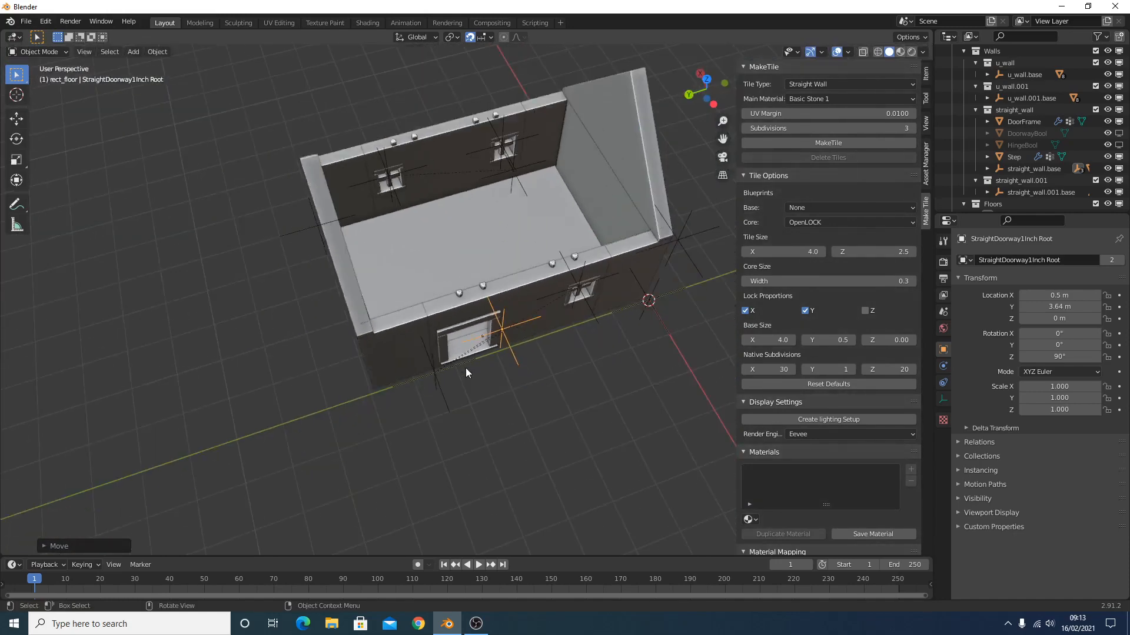
Hide the rooftop tile to expose the tops of the house walls
{"action": "middle_click_drag", "start_coordinate": [465, 369], "coordinate": [534, 370]}
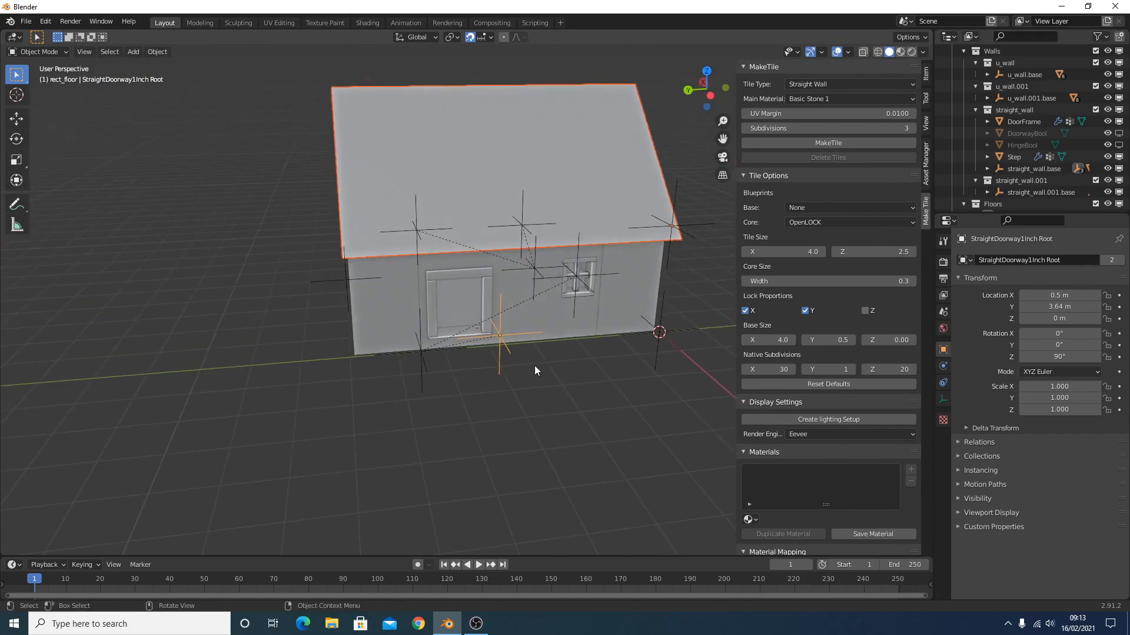
{"action": "left_click", "coordinate": [469, 170]}
{"action": "middle_click_drag", "start_coordinate": [377, 222], "coordinate": [307, 233]}
{"action": "key", "text": "h"}
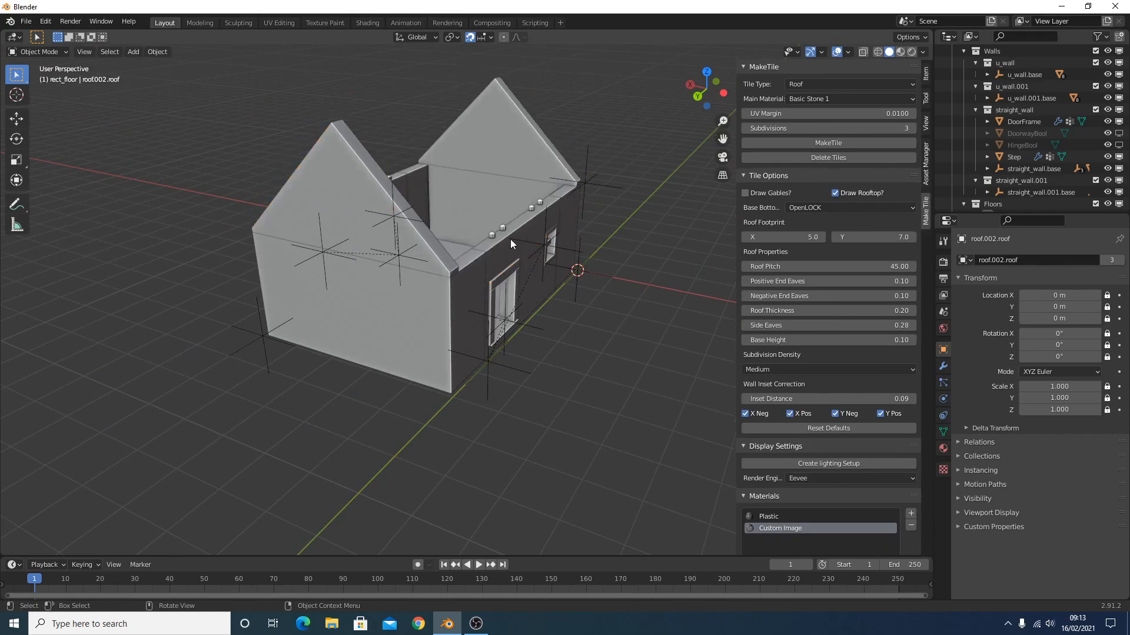
Disable the Top Peg boolean on both straight wall cores, the doorway wall and the opposite window wall
{"action": "left_click", "coordinate": [509, 240]}
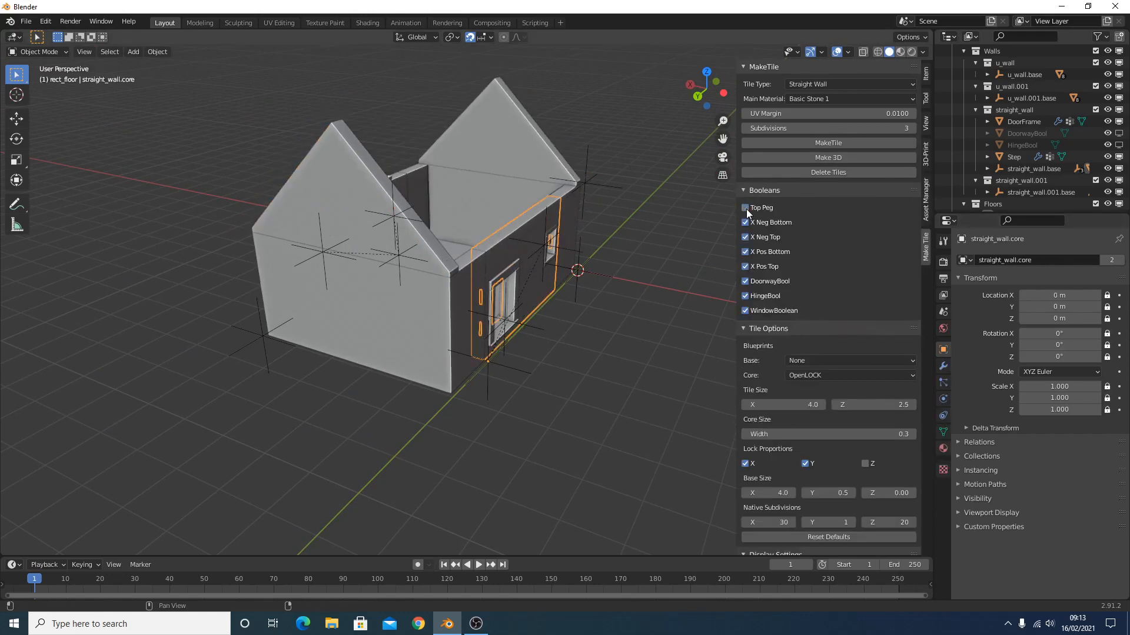
{"action": "left_click", "coordinate": [401, 185]}
{"action": "middle_click_drag", "start_coordinate": [465, 184], "coordinate": [462, 197]}
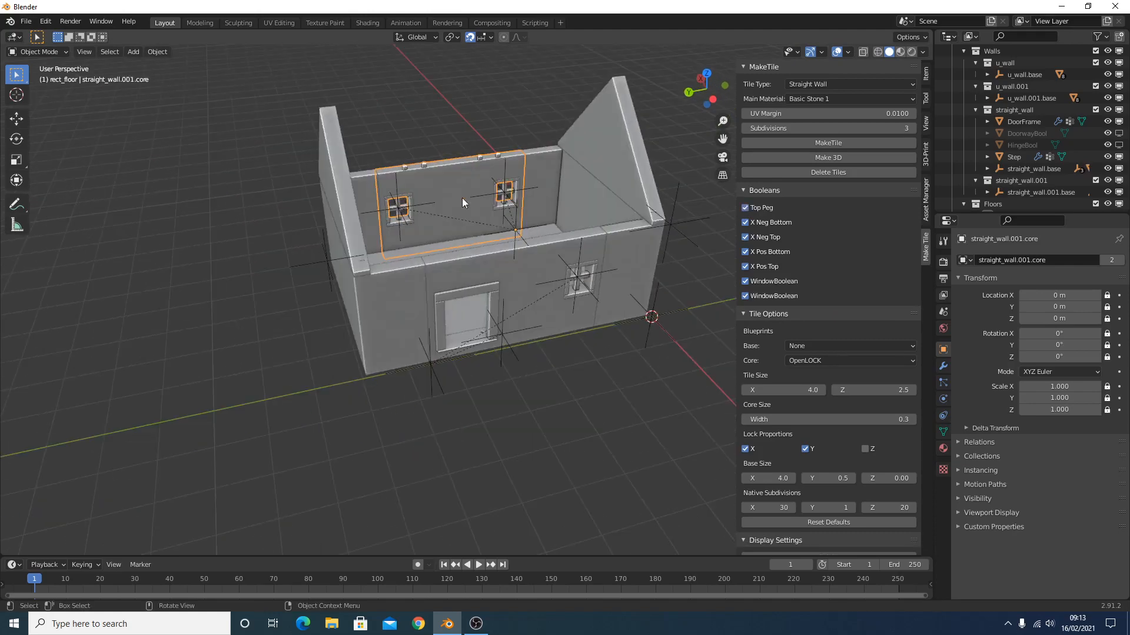
{"action": "left_click", "coordinate": [600, 418]}
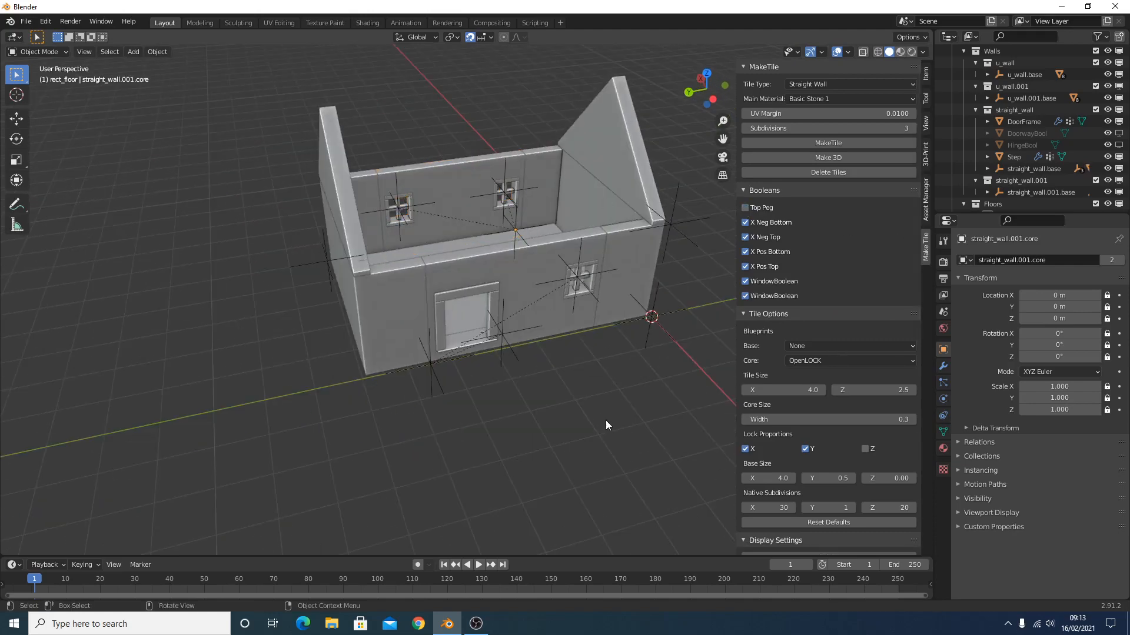
Unhide the roof, clear the selection and switch the viewport to Material Preview shading
{"action": "middle_click_drag", "start_coordinate": [606, 420], "coordinate": [634, 376]}
{"action": "key", "text": "alt+h"}
{"action": "left_click", "coordinate": [649, 381]}
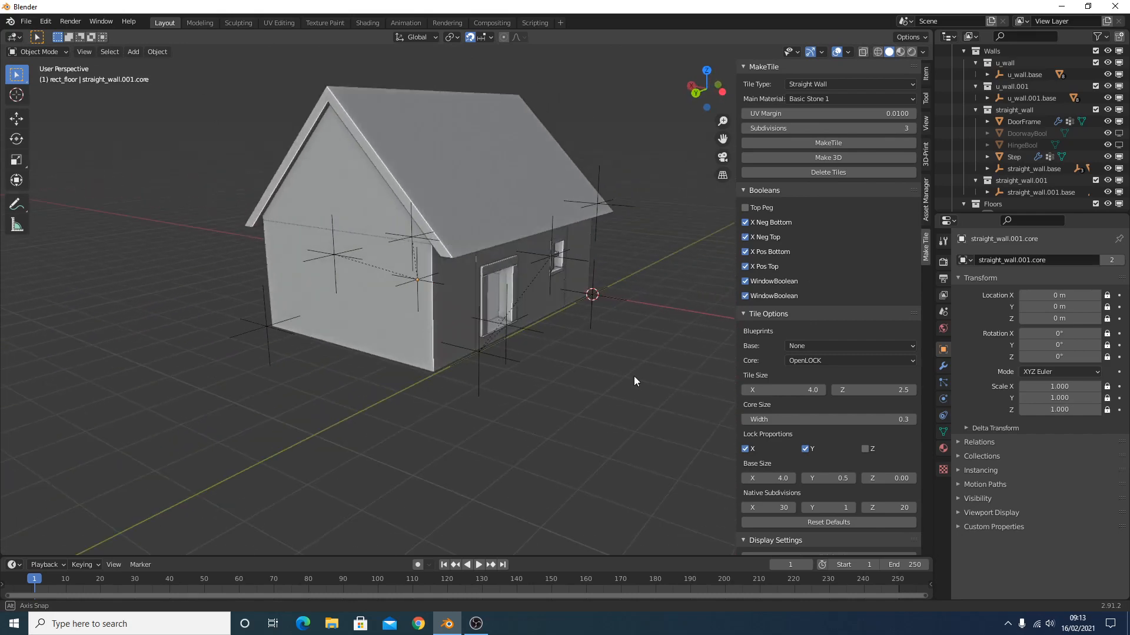
{"action": "left_click", "coordinate": [900, 52]}
{"action": "middle_click_drag", "start_coordinate": [448, 277], "coordinate": [492, 285]}
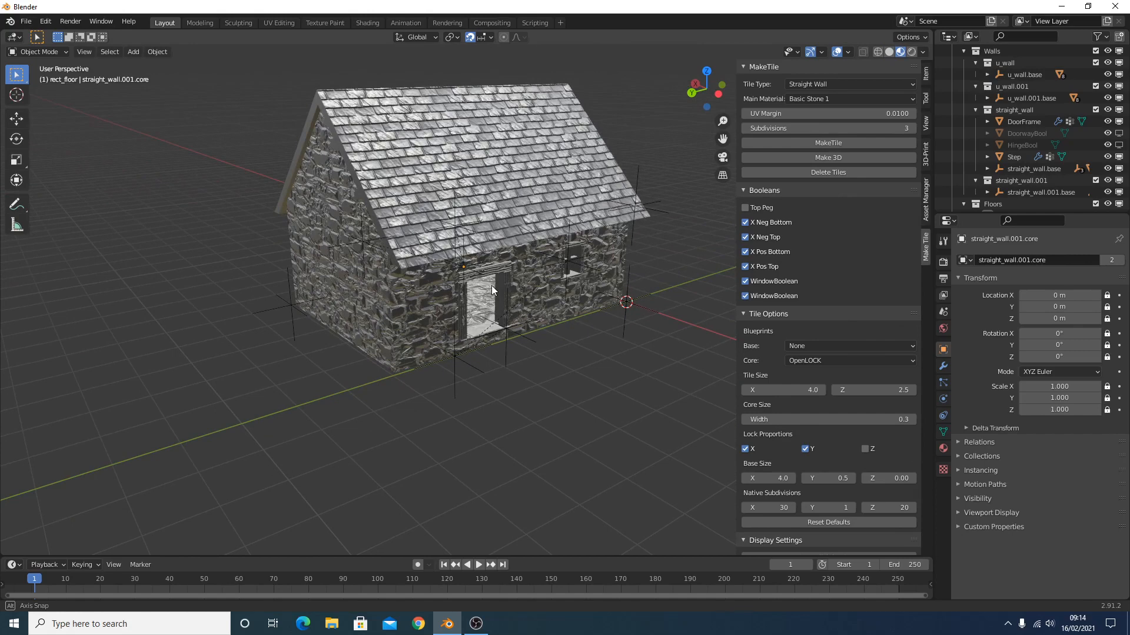
Bake the rooftop's preview material into real displacement with Make 3D
{"action": "left_click", "coordinate": [391, 167]}
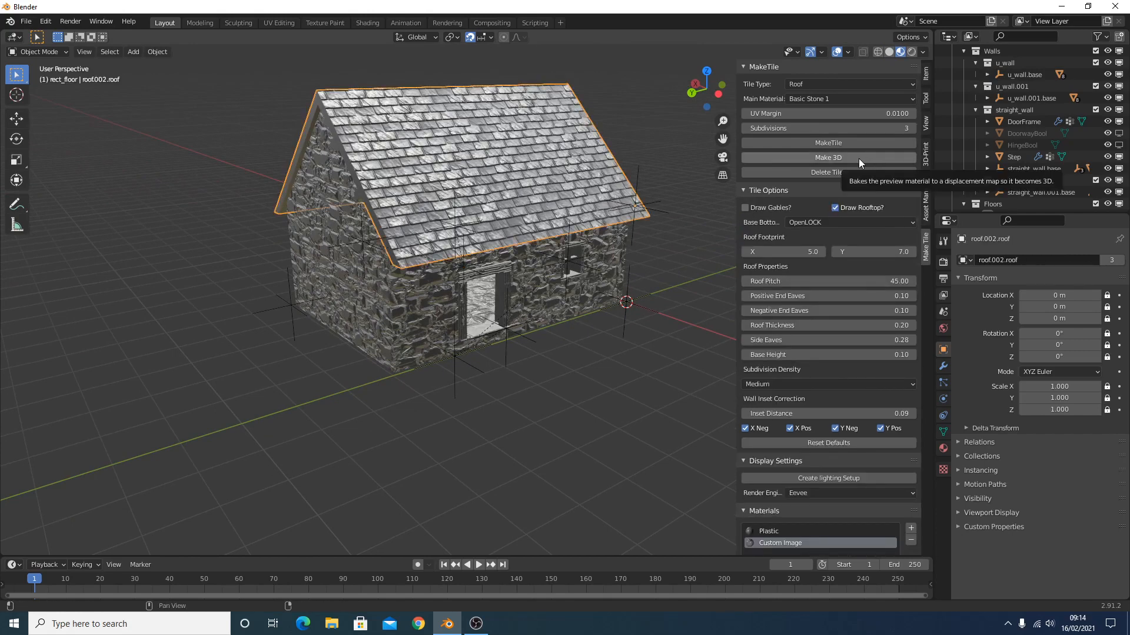
{"action": "left_click", "coordinate": [830, 159]}
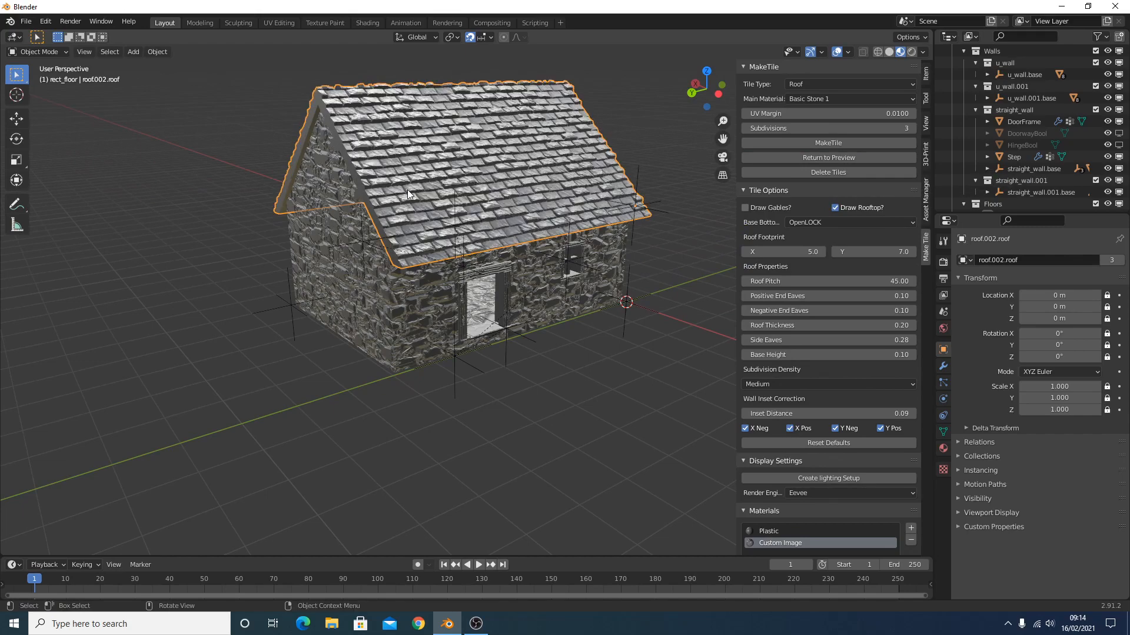
{"action": "middle_click_drag", "start_coordinate": [408, 190], "coordinate": [306, 404]}
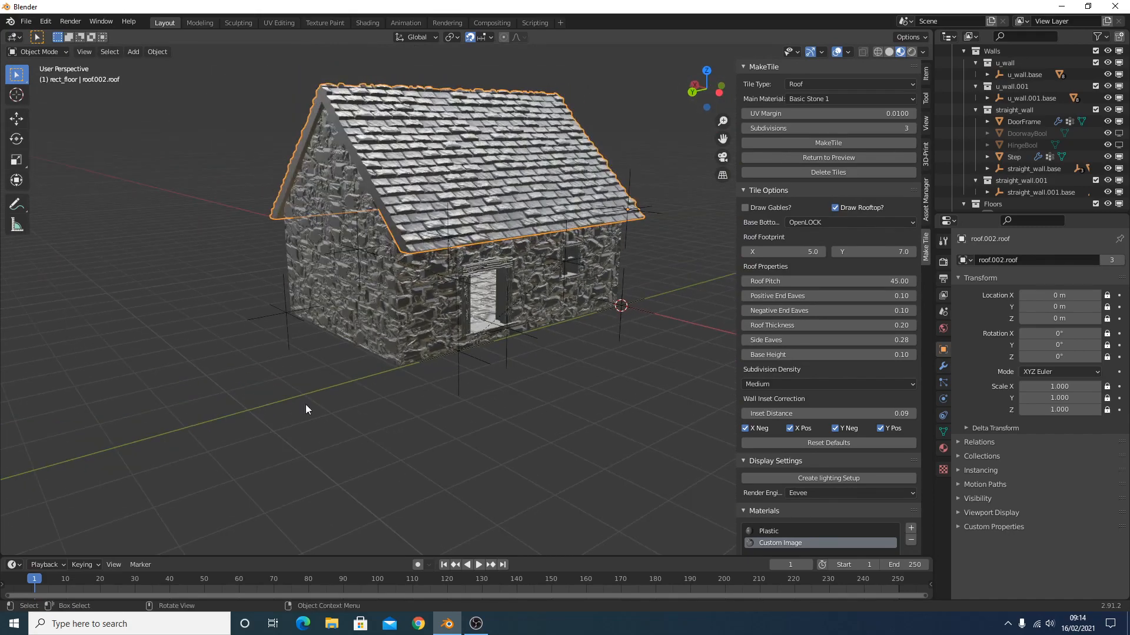
Apply Make 3D to the gable tiles at both ends of the house
{"action": "left_click", "coordinate": [375, 306]}
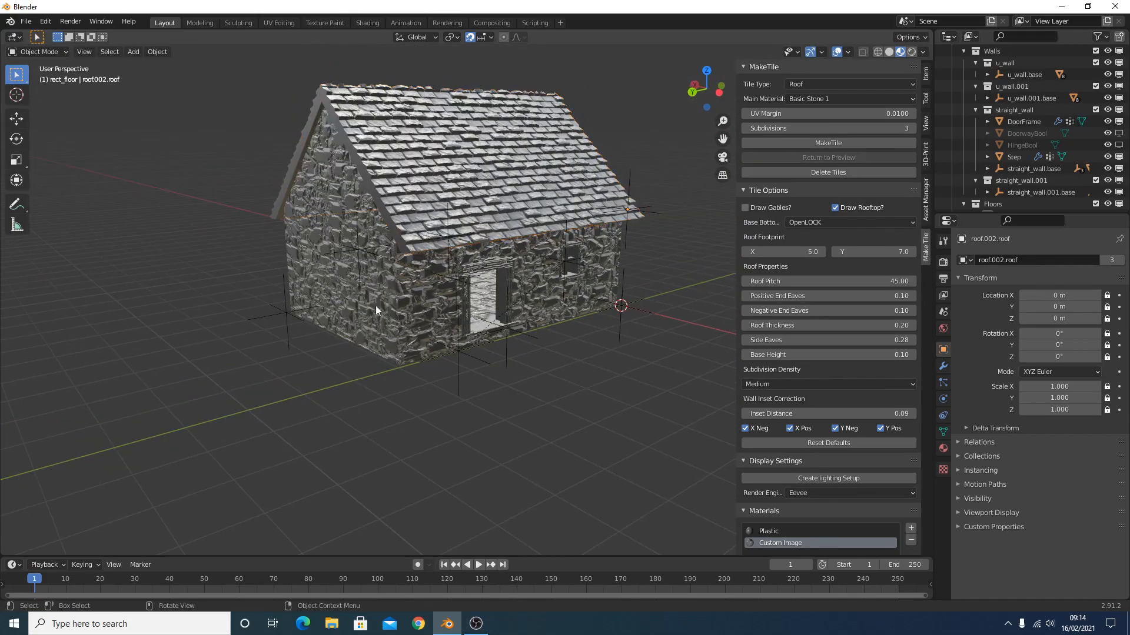
{"action": "left_click", "coordinate": [333, 188]}
{"action": "left_click", "coordinate": [820, 159]}
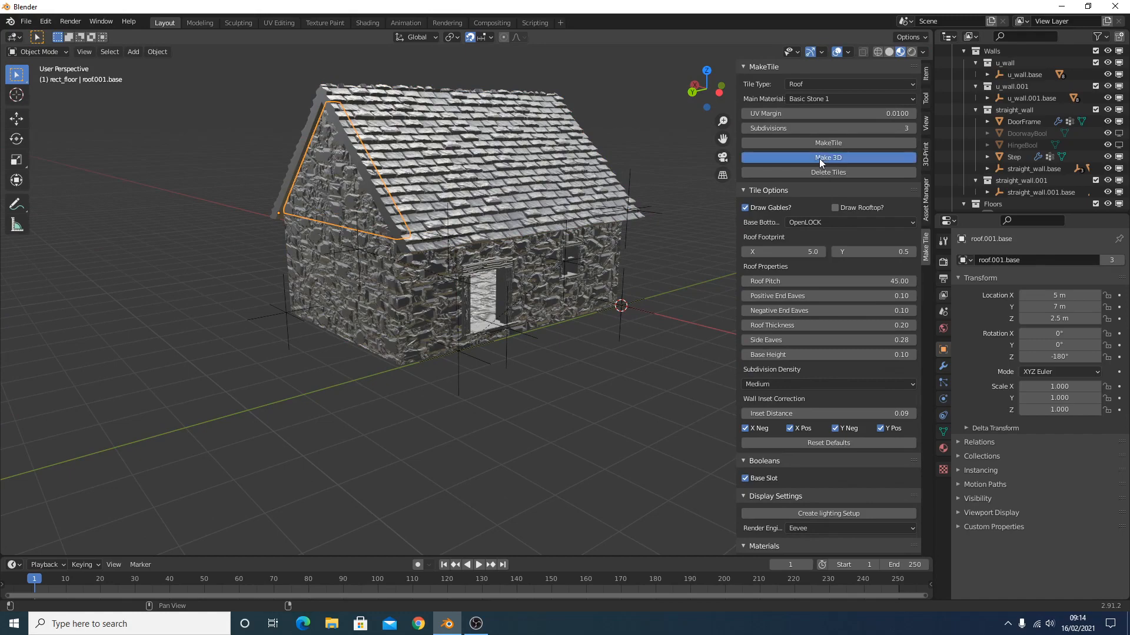
{"action": "middle_click_drag", "start_coordinate": [377, 188], "coordinate": [419, 220]}
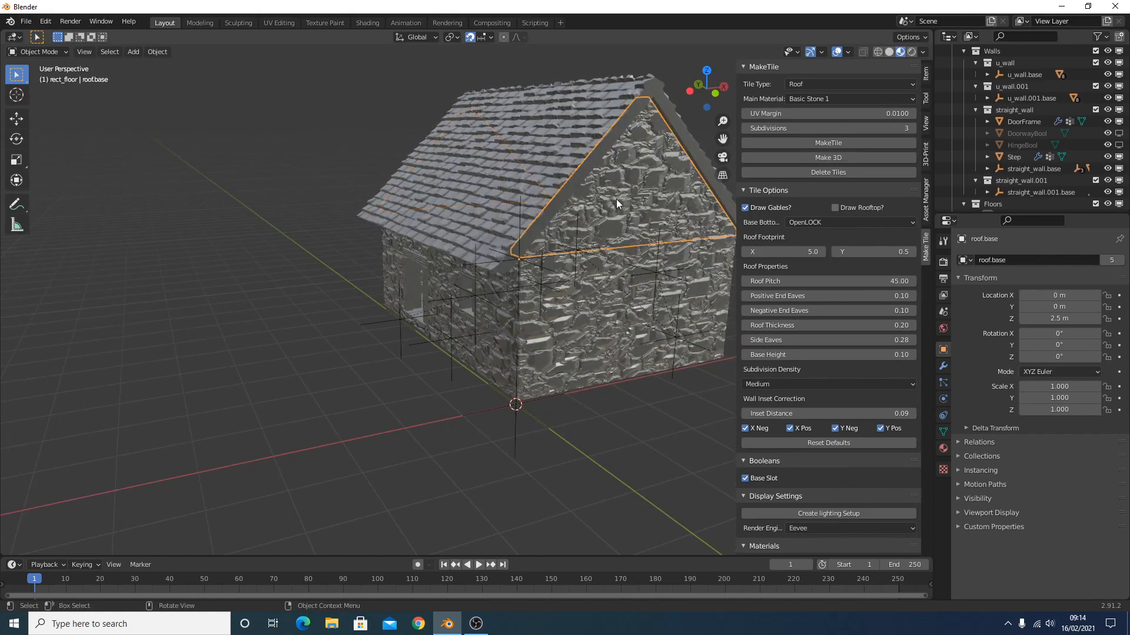
{"action": "left_click", "coordinate": [840, 158]}
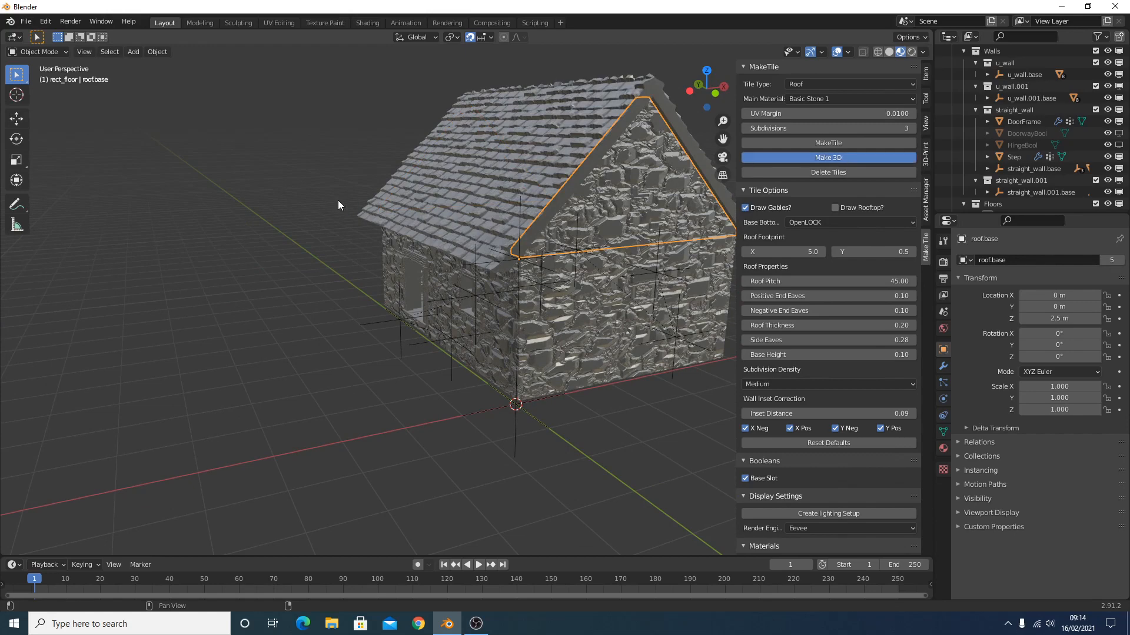
Apply Make 3D to both U-wall tiles and check the stone relief around the house
{"action": "mouse_move", "coordinate": [338, 201]}
{"action": "middle_mouse_down"}
{"action": "mouse_move", "coordinate": [282, 208]}
{"action": "mouse_move", "coordinate": [320, 209]}
{"action": "middle_mouse_up"}
{"action": "left_click", "coordinate": [609, 338]}
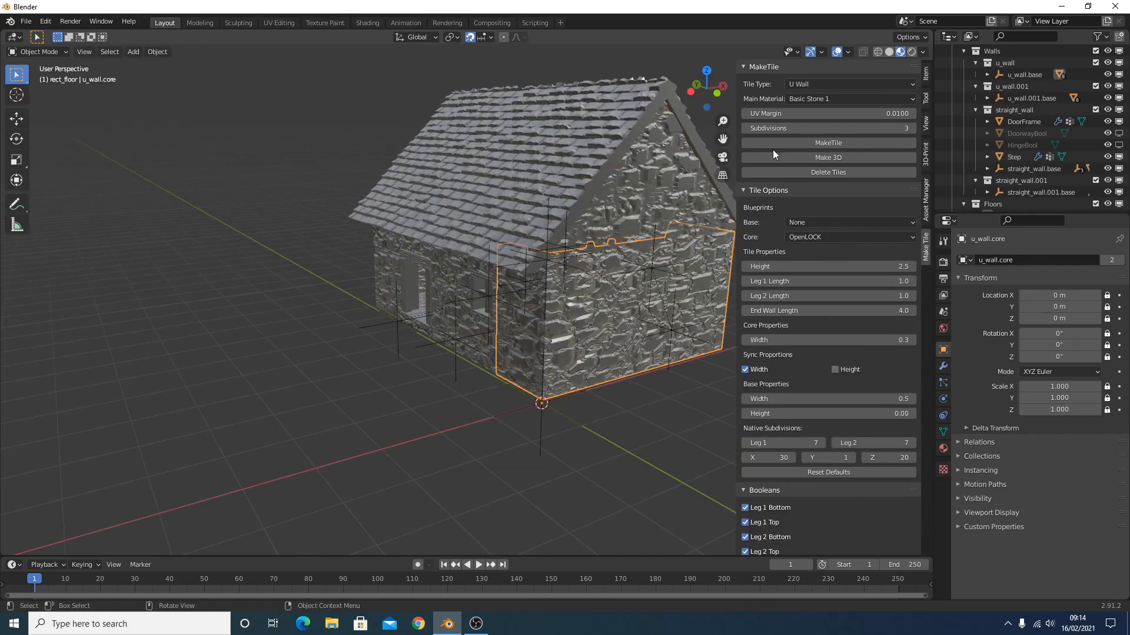
{"action": "left_click", "coordinate": [845, 158]}
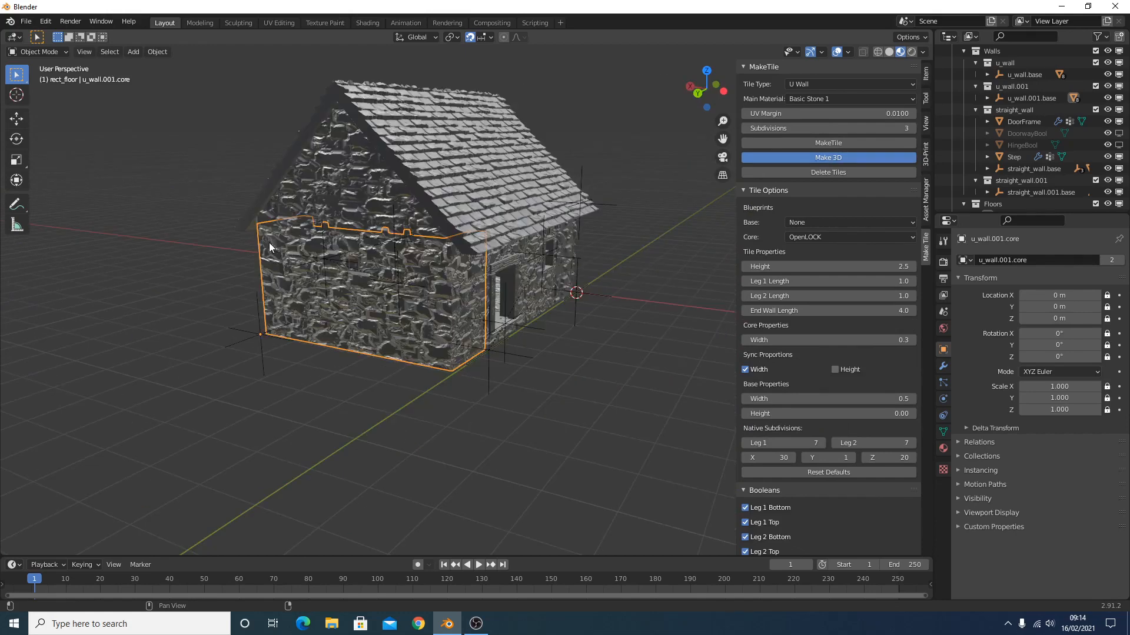
{"action": "middle_click_drag", "start_coordinate": [269, 243], "coordinate": [307, 241]}
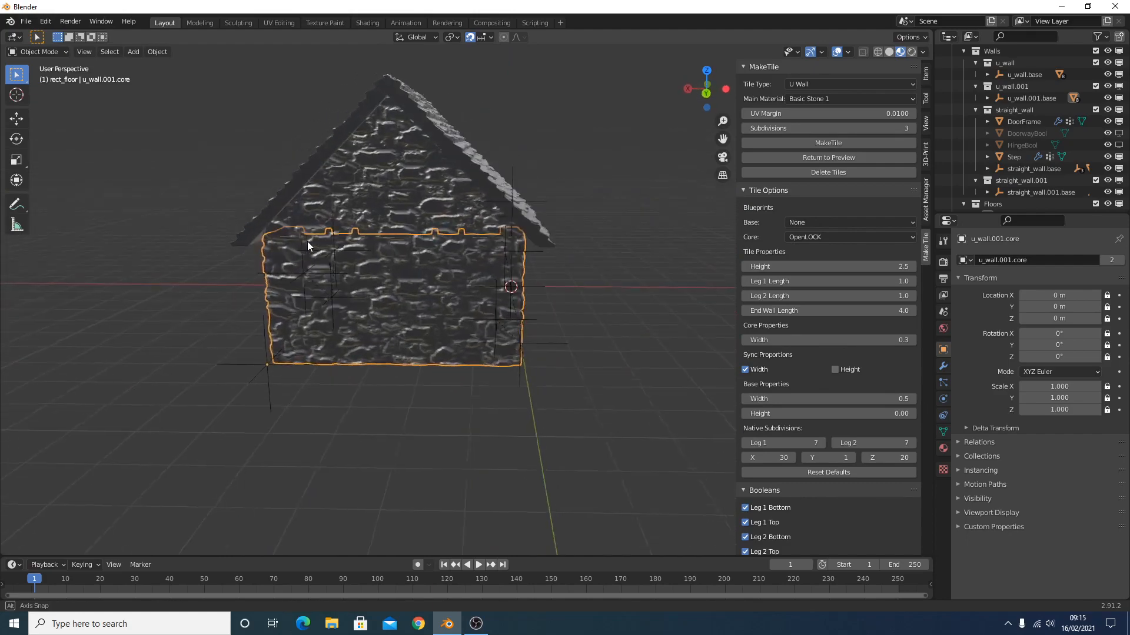
{"action": "middle_click_drag", "start_coordinate": [589, 279], "coordinate": [449, 278]}
{"action": "scroll", "coordinate": [339, 278], "scroll_direction": "up", "scroll_amount": 3}
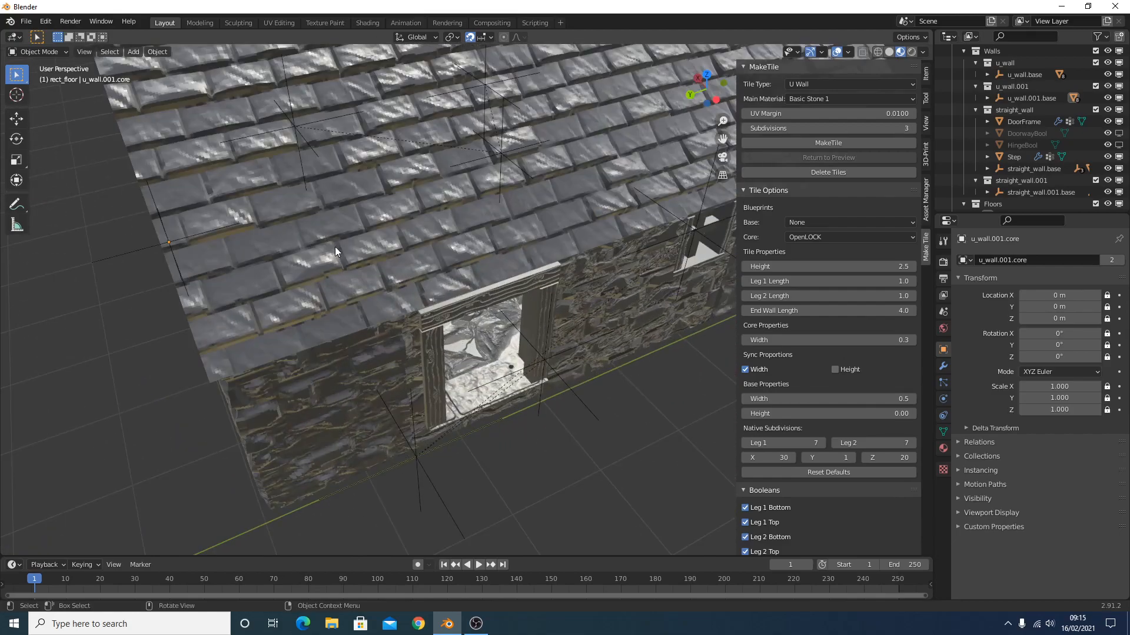
{"action": "scroll", "coordinate": [339, 247], "scroll_direction": "down", "scroll_amount": 4}
{"action": "middle_click_drag", "start_coordinate": [338, 247], "coordinate": [296, 309]}
Select the rooftop and, in its export options, turn off Randomise and turn on Decimate
{"action": "left_click", "coordinate": [404, 211]}
{"action": "scroll", "coordinate": [290, 284], "scroll_direction": "down", "scroll_amount": 4}
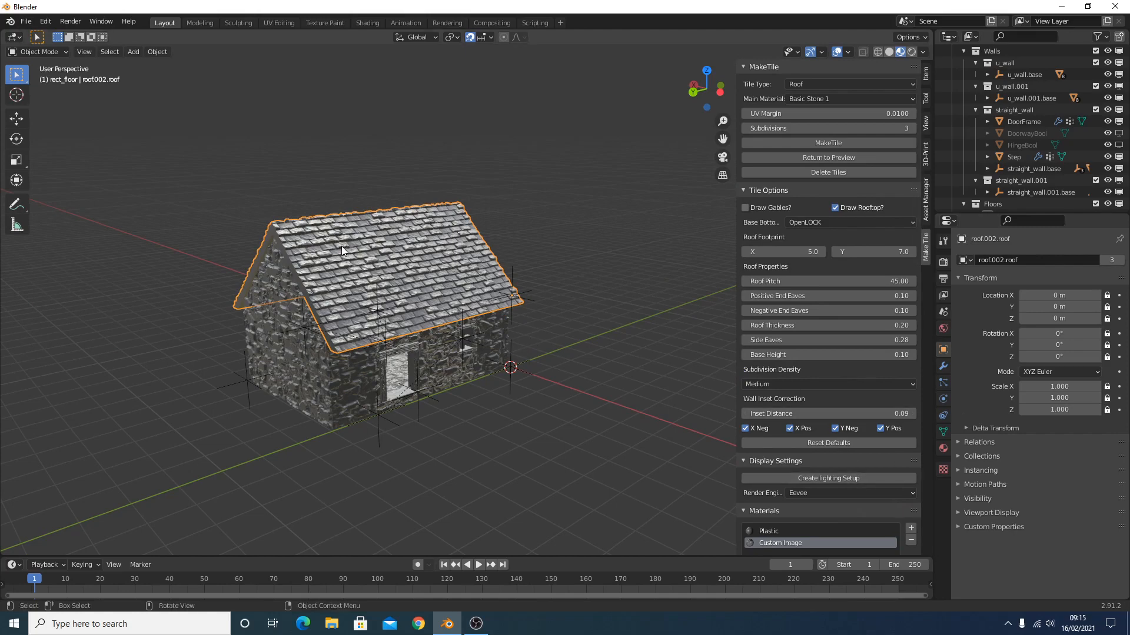
{"action": "scroll", "coordinate": [876, 448], "scroll_direction": "down", "scroll_amount": 20}
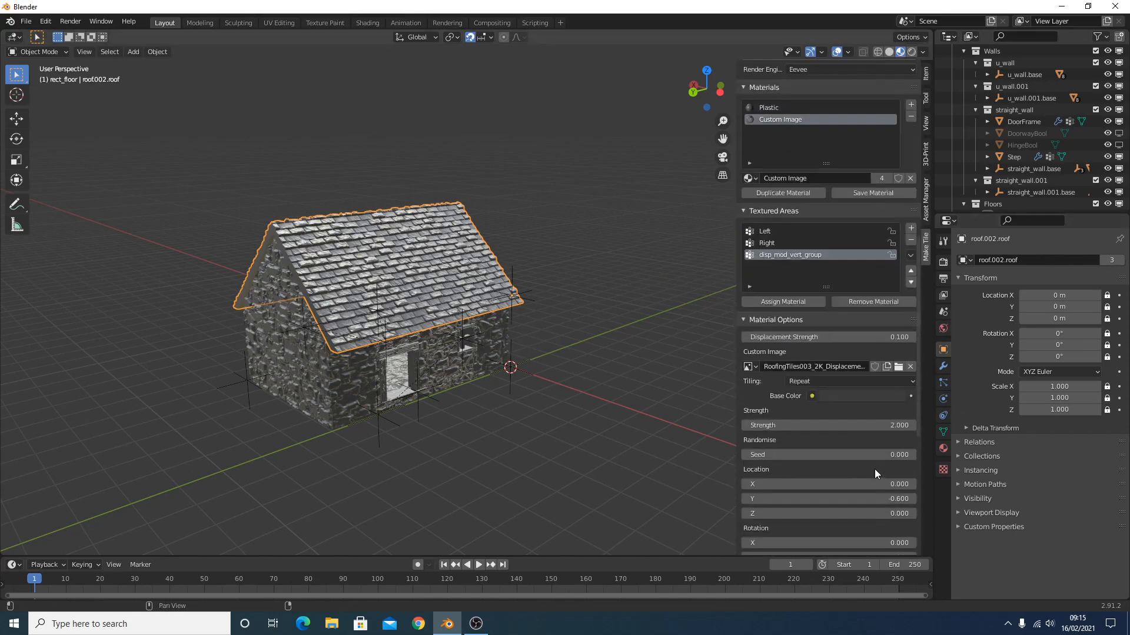
{"action": "scroll", "coordinate": [875, 478], "scroll_direction": "down", "scroll_amount": 5}
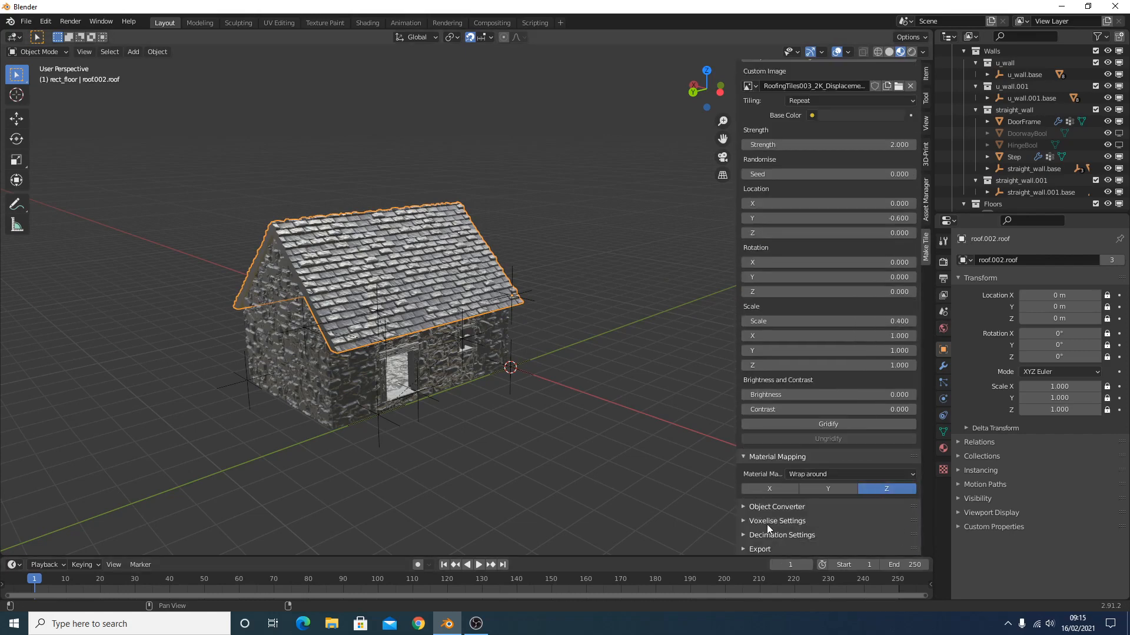
{"action": "left_click", "coordinate": [742, 548]}
{"action": "scroll", "coordinate": [867, 456], "scroll_direction": "down", "scroll_amount": 6}
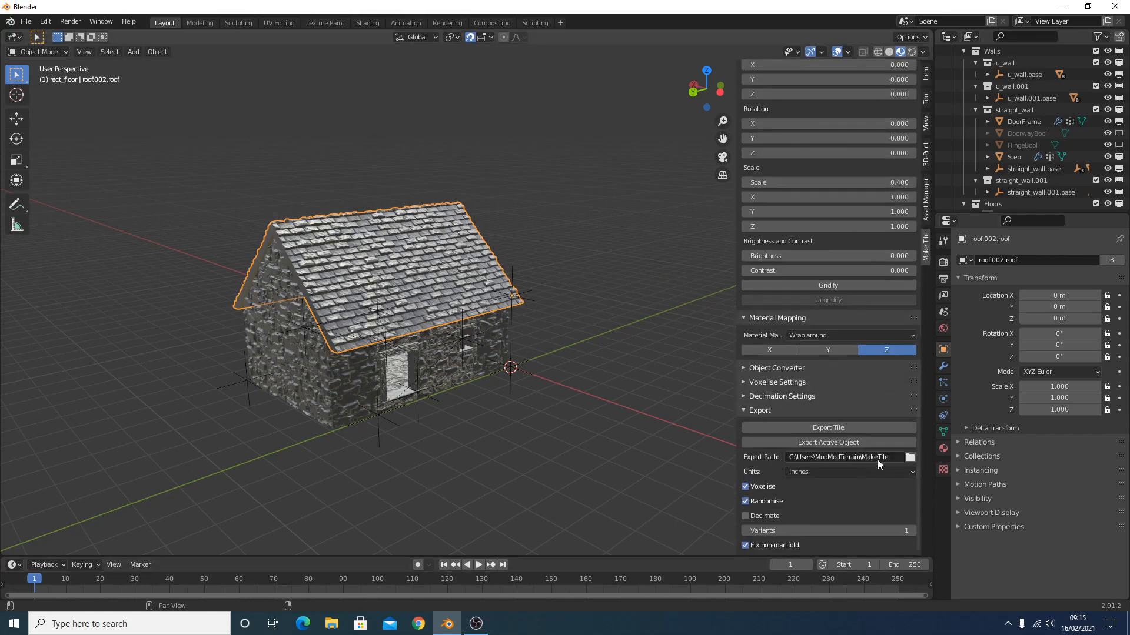
{"action": "left_click", "coordinate": [747, 502]}
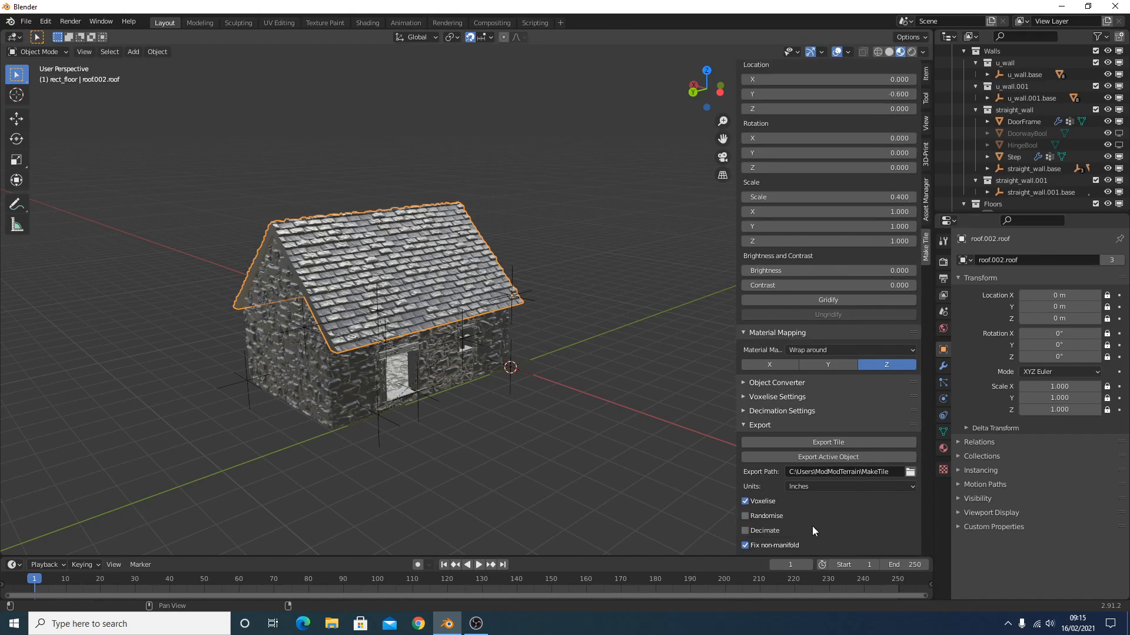
{"action": "left_click", "coordinate": [744, 531]}
Set the Decimation Ratio to 0.15 in the decimation settings
{"action": "left_click", "coordinate": [743, 412]}
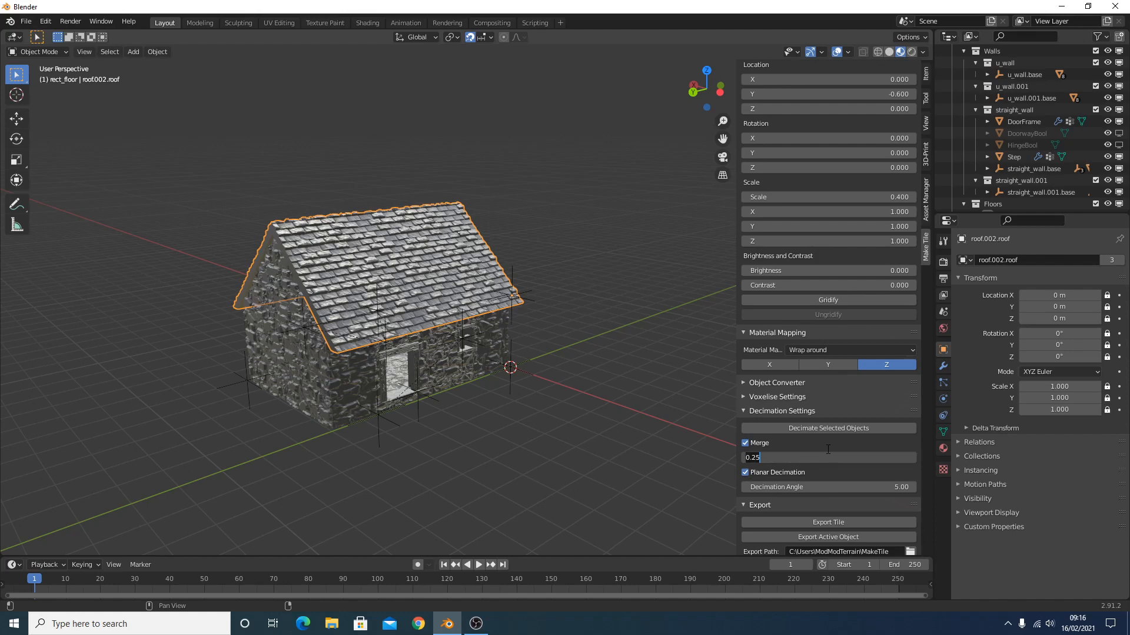
{"action": "key", "text": "BackSpace"}
{"action": "key", "text": "BackSpace"}
{"action": "type", "text": "15"}
{"action": "key", "text": "Return"}
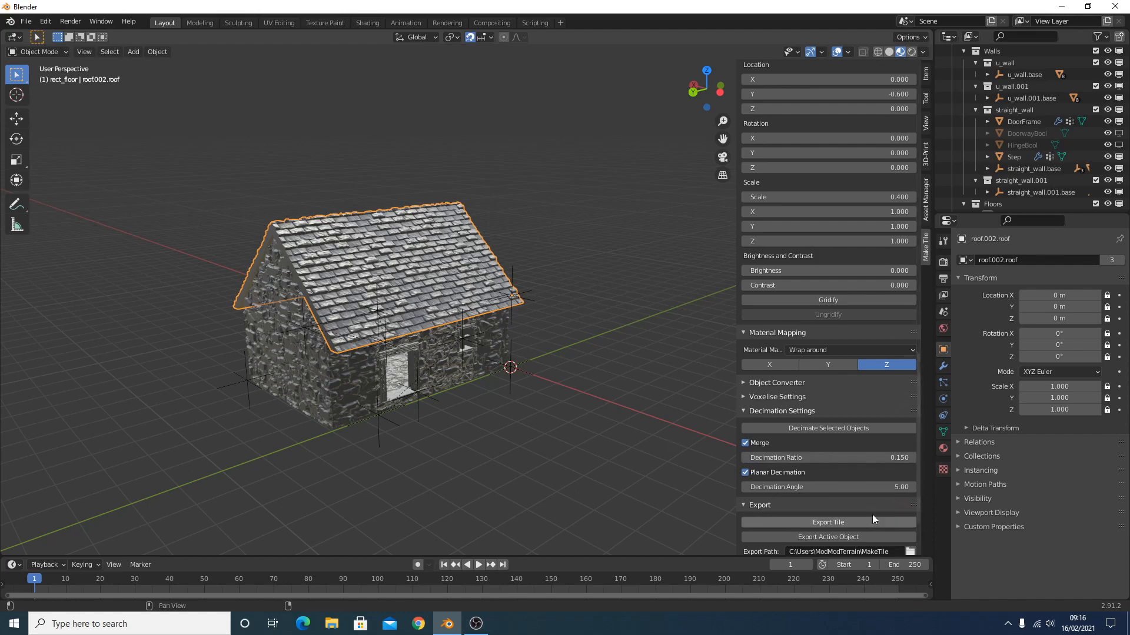
Create a folder named House inside the MakeTile directory and set it as the export path
{"action": "scroll", "coordinate": [876, 482], "scroll_direction": "down", "scroll_amount": 4}
{"action": "left_click", "coordinate": [911, 472]}
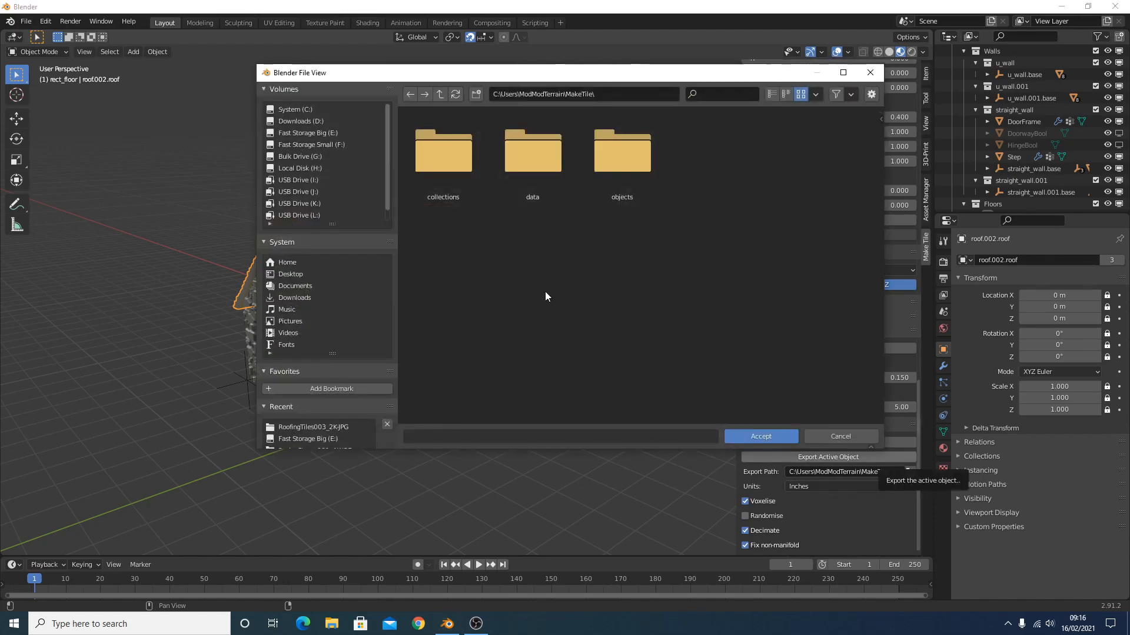
{"action": "left_click", "coordinate": [476, 96]}
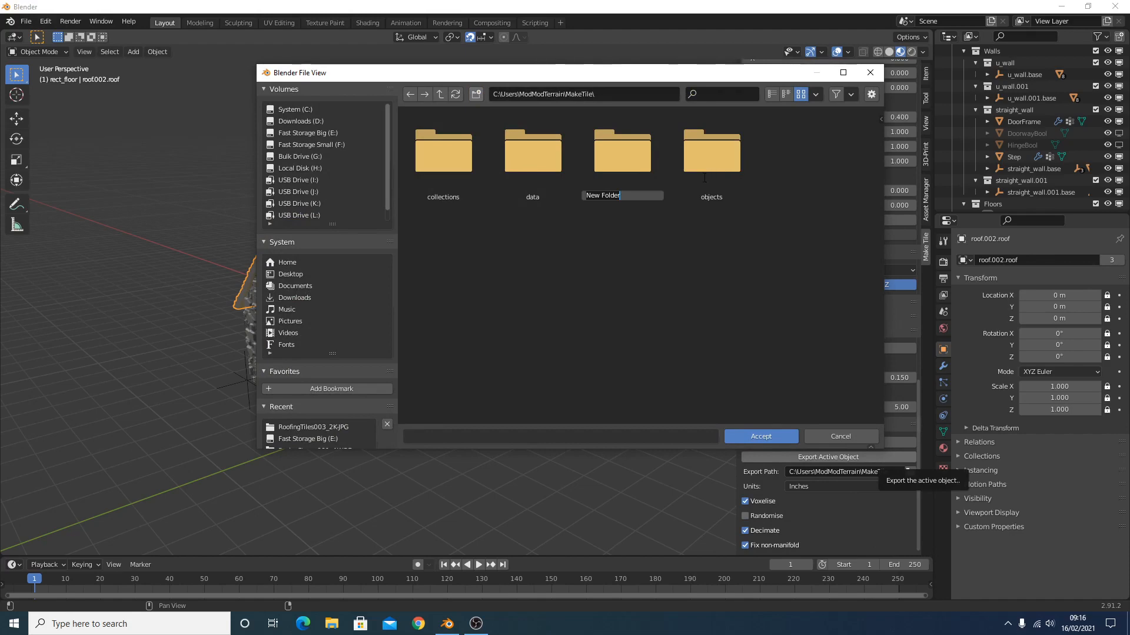
{"action": "type", "text": "Hou"}
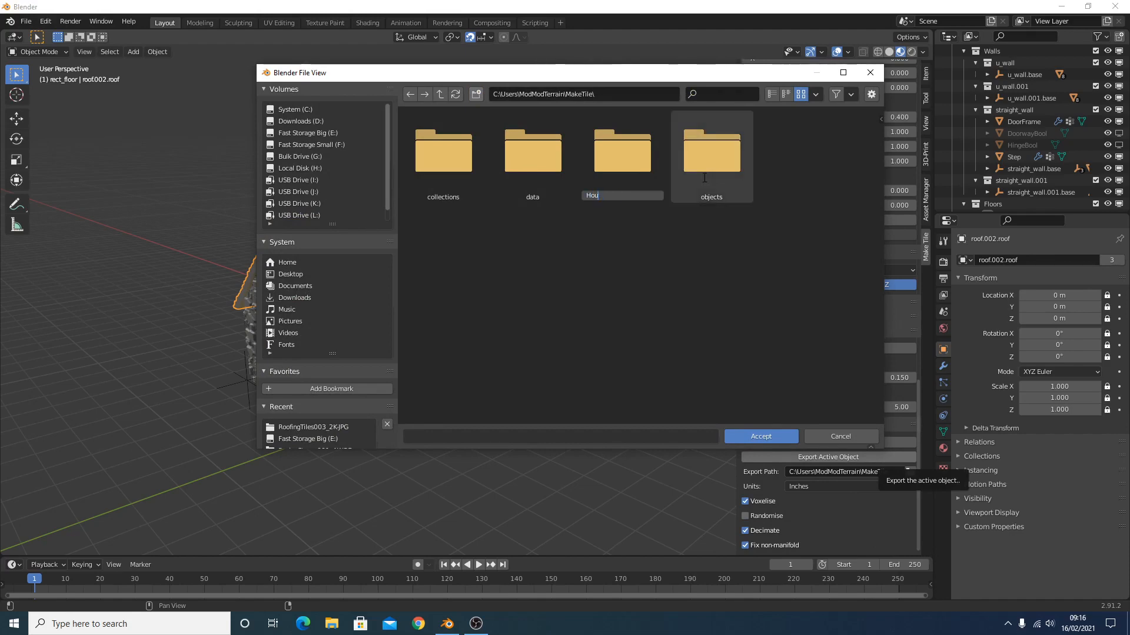
{"action": "type", "text": "se"}
{"action": "key", "text": "Return"}
{"action": "double_click", "coordinate": [603, 174]}
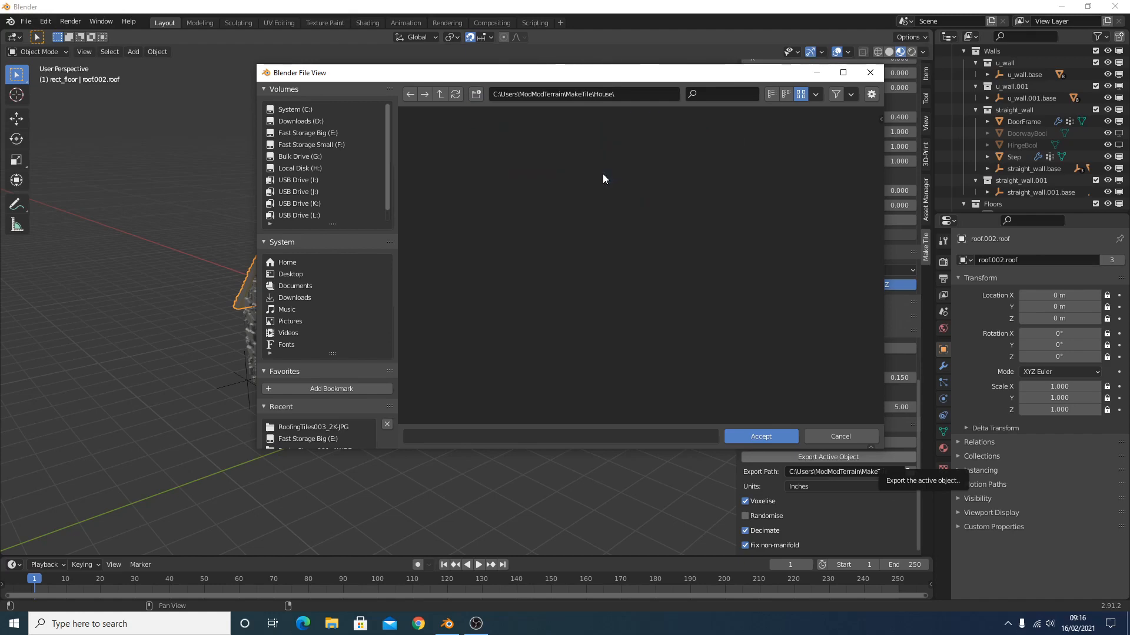
{"action": "left_click", "coordinate": [770, 434]}
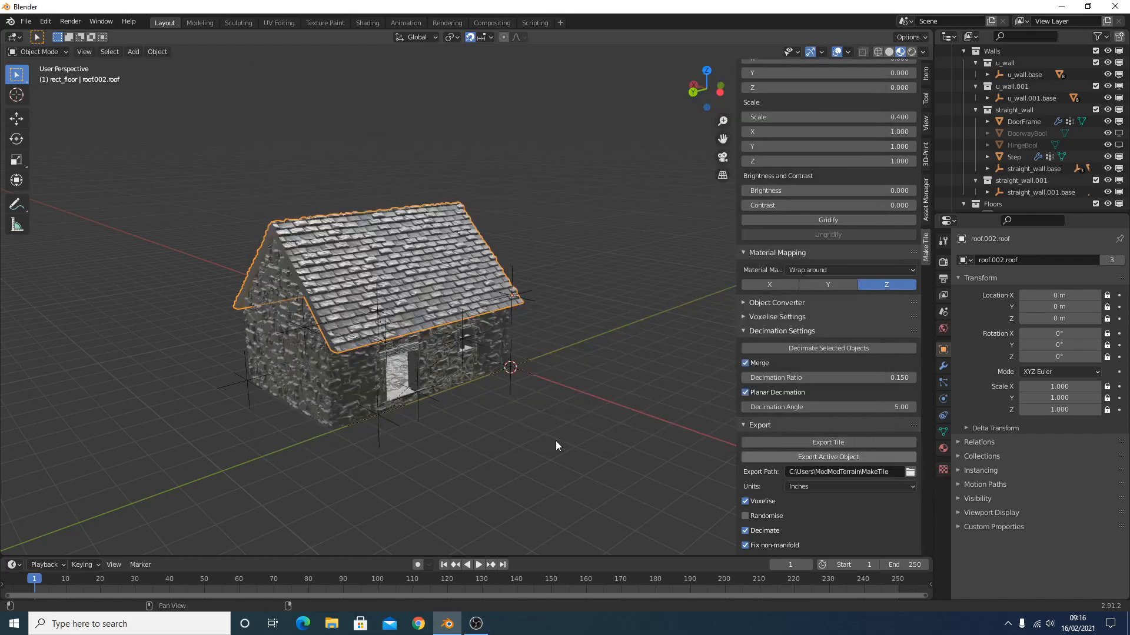
Export the rooftop tile to the House folder with the current decimation settings
{"action": "left_click", "coordinate": [818, 444]}
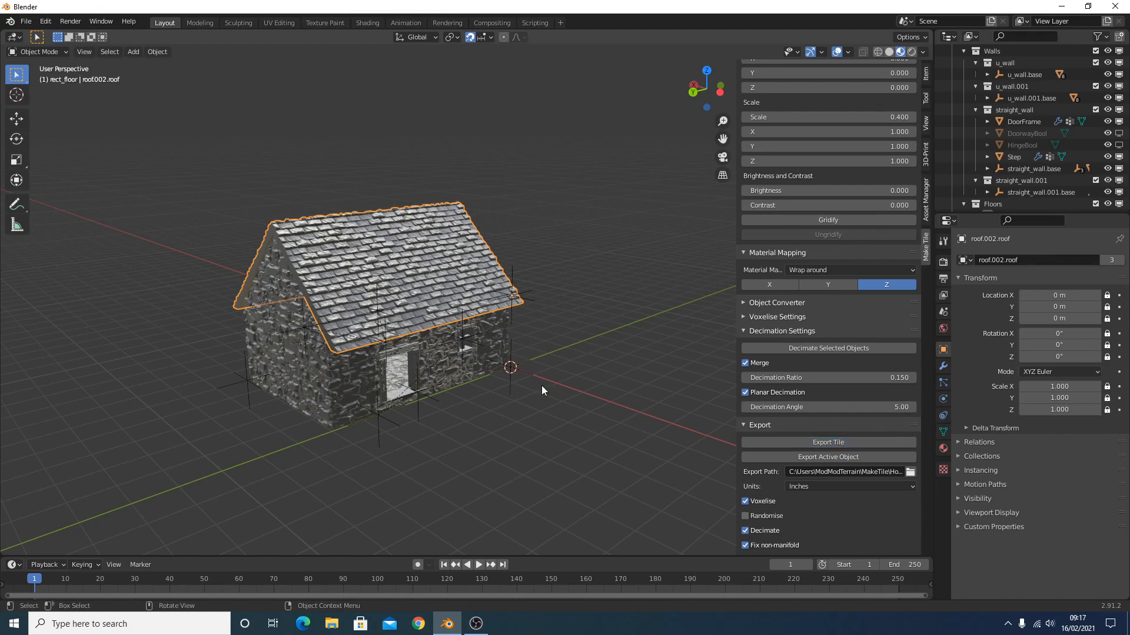
{"action": "middle_click_drag", "start_coordinate": [628, 366], "coordinate": [655, 370]}
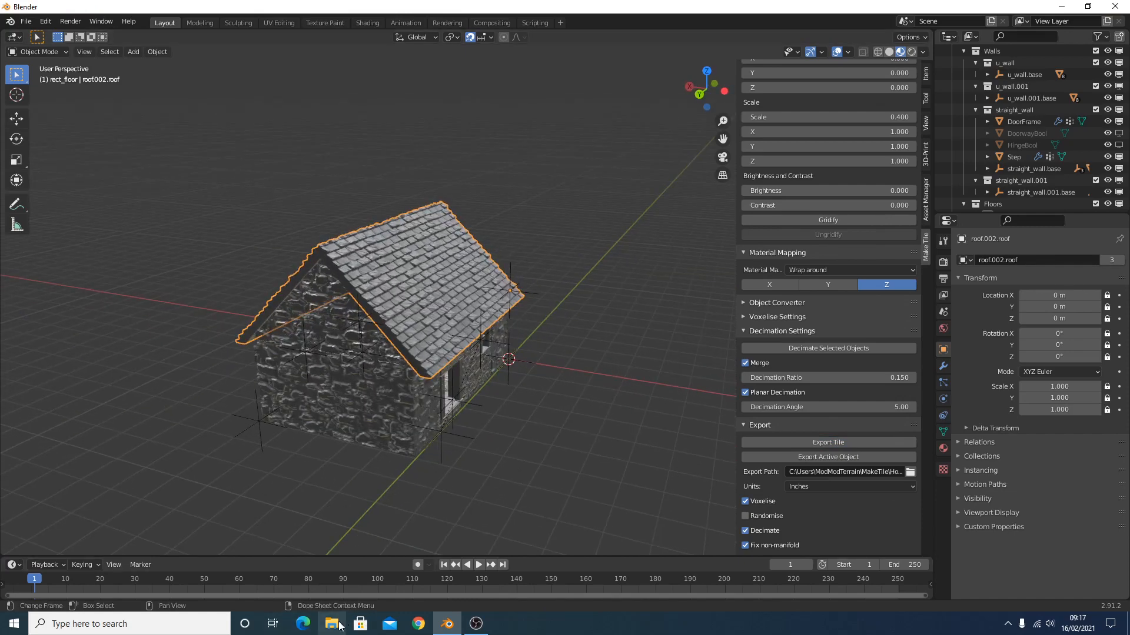
Import the exported rooftop STL from the House folder into the scene
{"action": "left_click", "coordinate": [26, 22]}
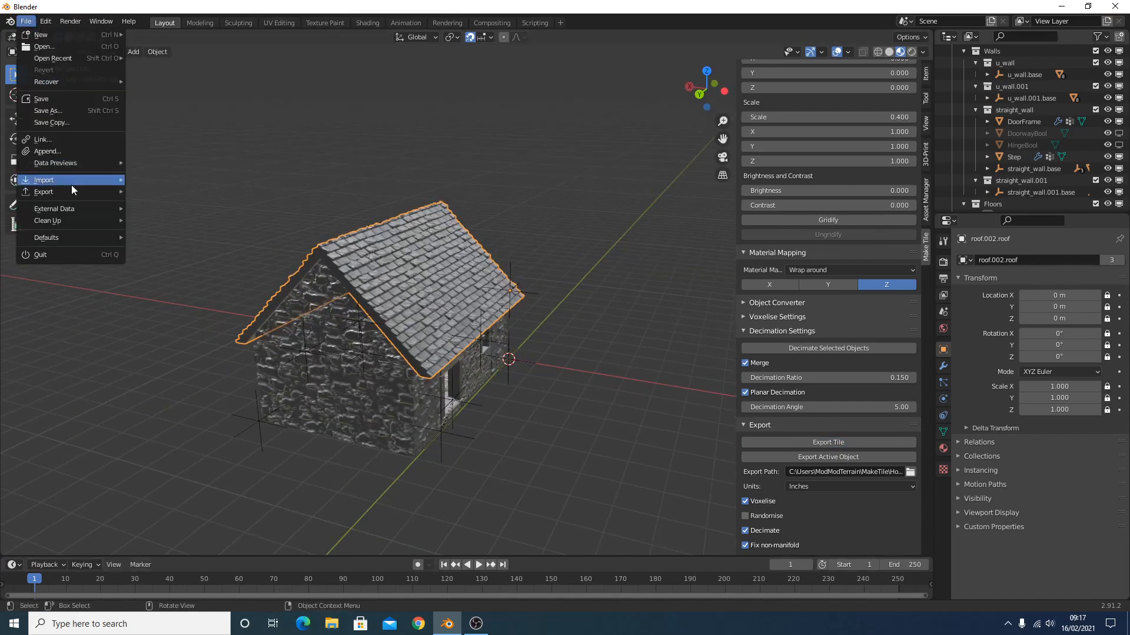
{"action": "mouse_move", "coordinate": [73, 183]}
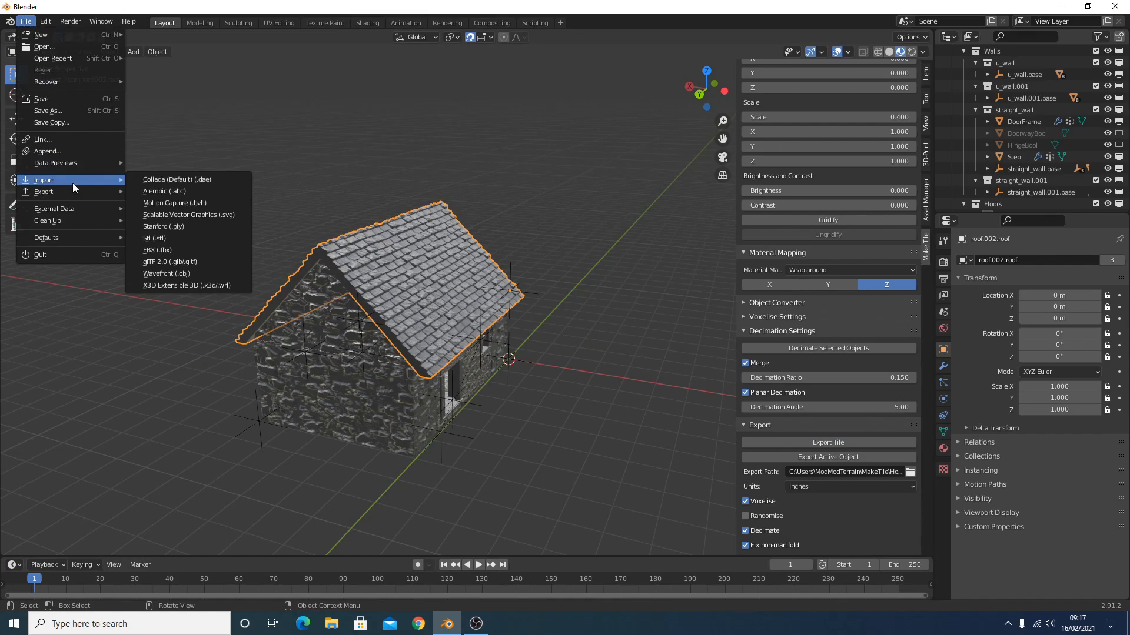
{"action": "left_click", "coordinate": [201, 241]}
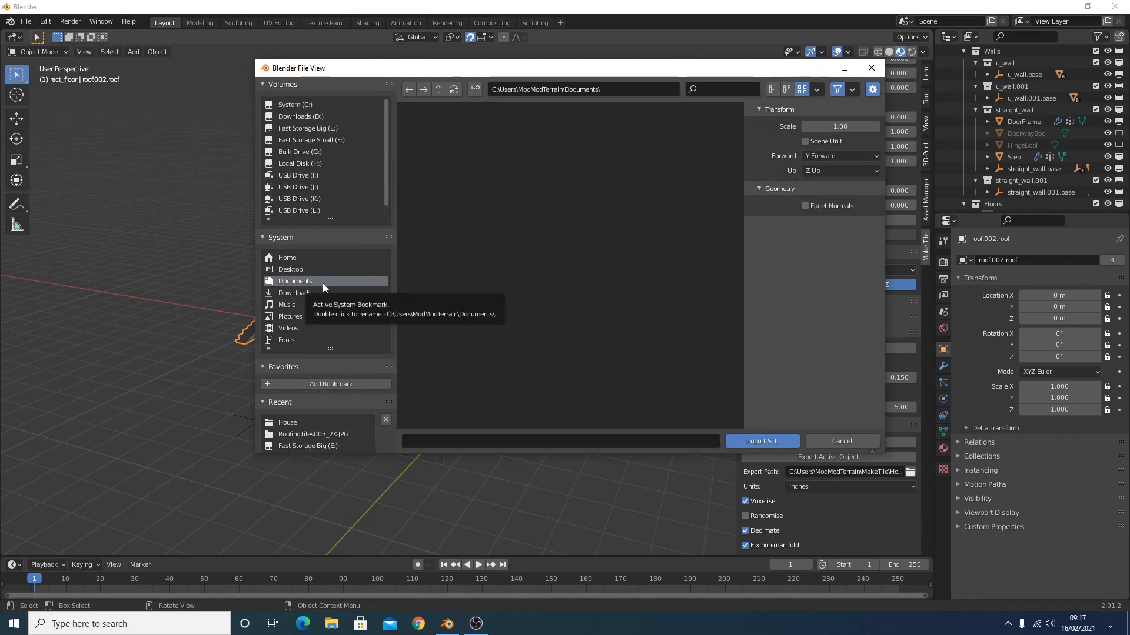
{"action": "left_click", "coordinate": [303, 105]}
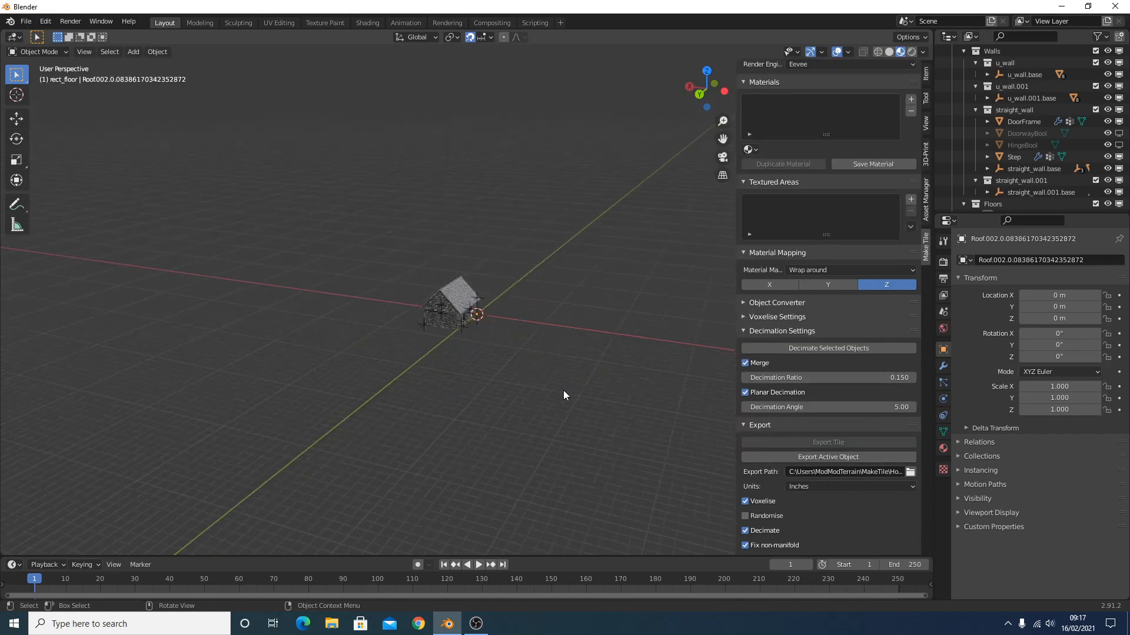
Examine the shingle detail and edges of the imported rooftop mesh from several angles
{"action": "scroll", "coordinate": [563, 396], "scroll_direction": "down", "scroll_amount": 3}
{"action": "scroll", "coordinate": [512, 364], "scroll_direction": "up", "scroll_amount": 3}
{"action": "middle_click_drag", "start_coordinate": [331, 277], "coordinate": [301, 310]}
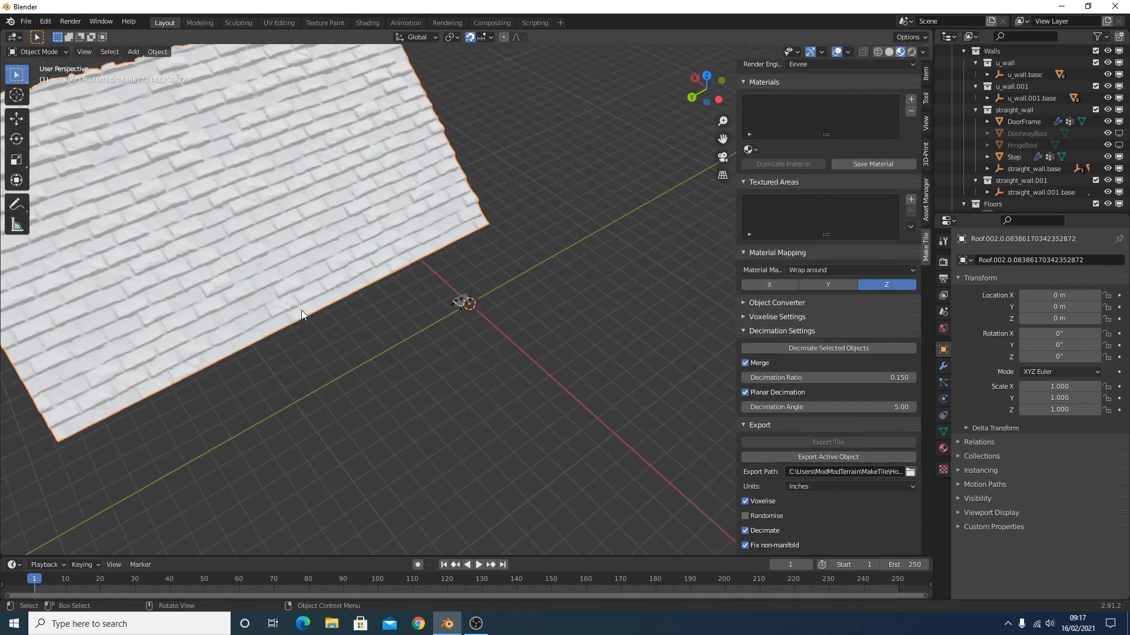
{"action": "middle_click_drag", "start_coordinate": [293, 257], "coordinate": [519, 274], "text": "shift"}
{"action": "mouse_move", "coordinate": [380, 253]}
{"action": "middle_mouse_down"}
{"action": "mouse_move", "coordinate": [491, 224]}
{"action": "mouse_move", "coordinate": [498, 237]}
{"action": "mouse_move", "coordinate": [353, 247]}
{"action": "mouse_move", "coordinate": [324, 211]}
{"action": "mouse_move", "coordinate": [422, 228]}
{"action": "mouse_move", "coordinate": [379, 254]}
{"action": "middle_mouse_up"}
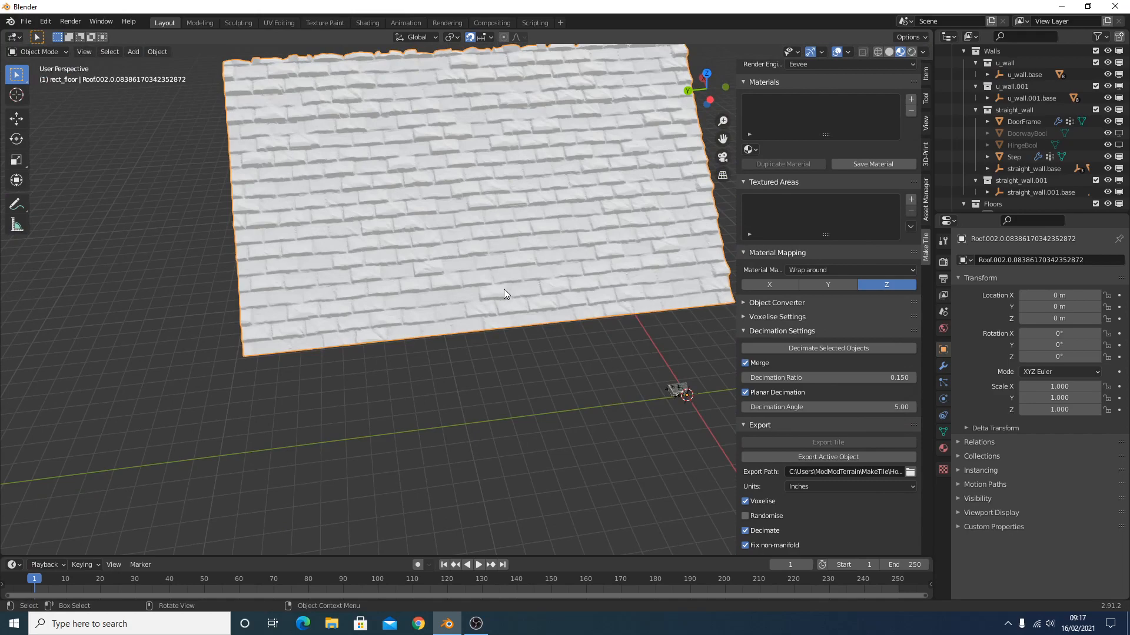
{"action": "scroll", "coordinate": [512, 290], "scroll_direction": "down", "scroll_amount": 3}
{"action": "middle_click_drag", "start_coordinate": [512, 290], "coordinate": [478, 260]}
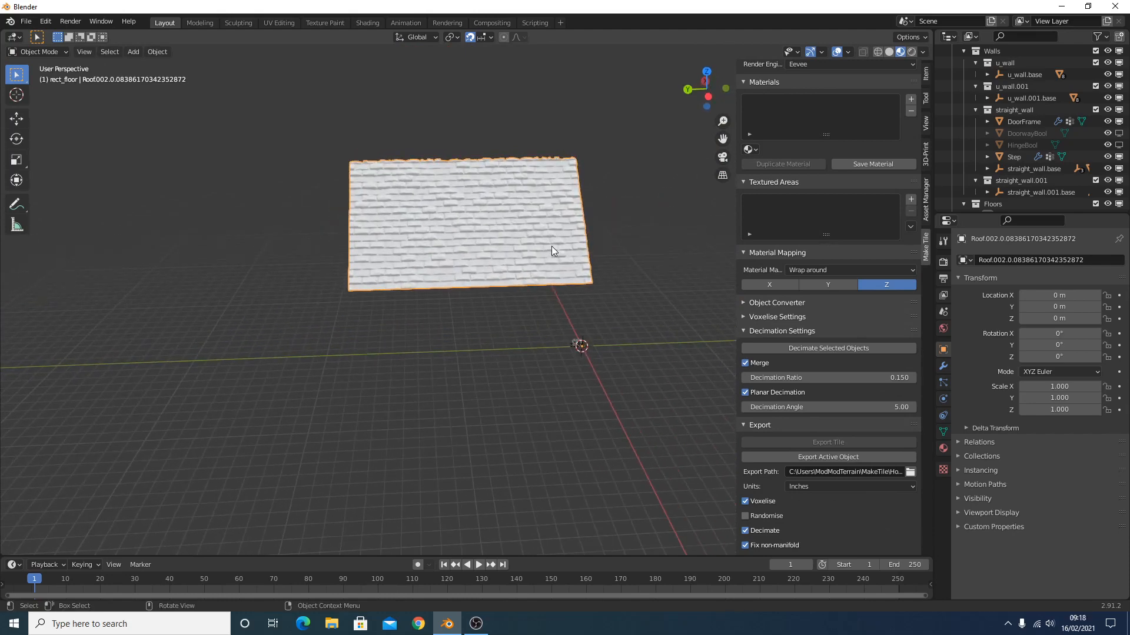
{"action": "middle_click_drag", "start_coordinate": [508, 252], "coordinate": [484, 237]}
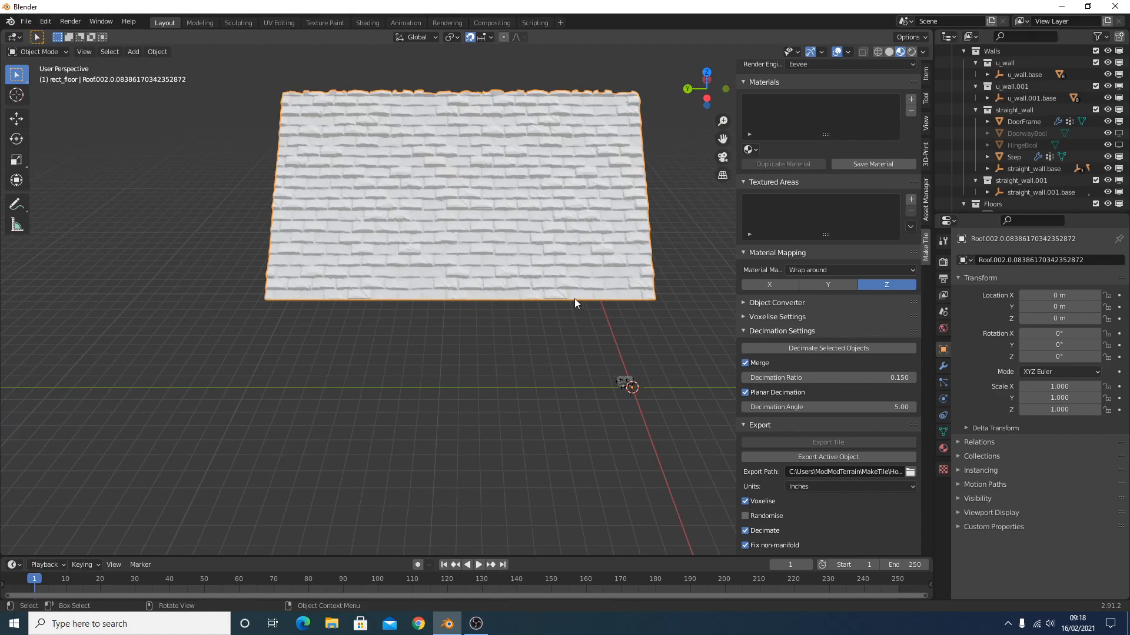
Delete the imported rooftop mesh from the scene
{"action": "key", "text": "Delete"}
{"action": "middle_click_drag", "start_coordinate": [573, 298], "coordinate": [657, 351]}
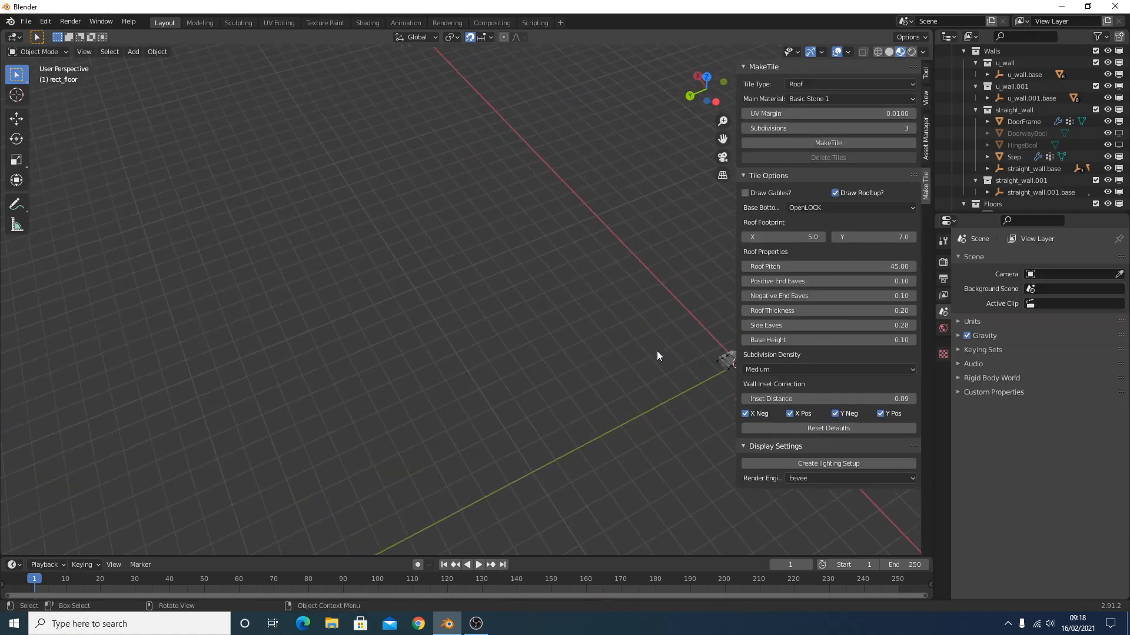
Select the original rooftop on the house and return it to preview
{"action": "left_click", "coordinate": [723, 364]}
{"action": "key", "text": "KP_Decimal"}
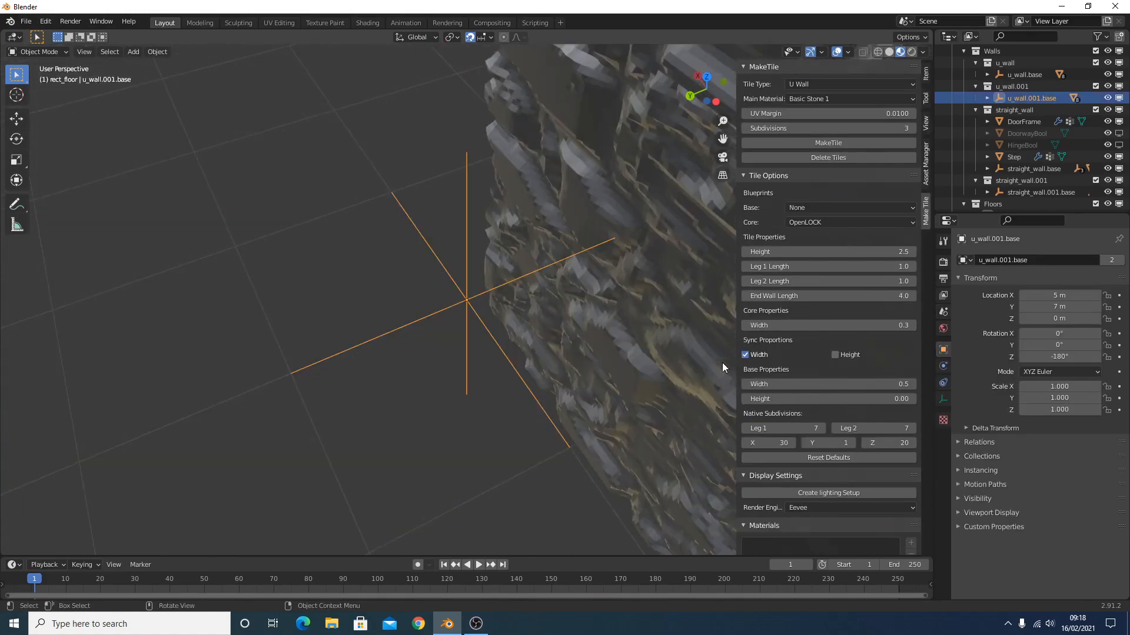
{"action": "middle_click_drag", "start_coordinate": [722, 363], "coordinate": [551, 215]}
{"action": "left_click", "coordinate": [578, 206]}
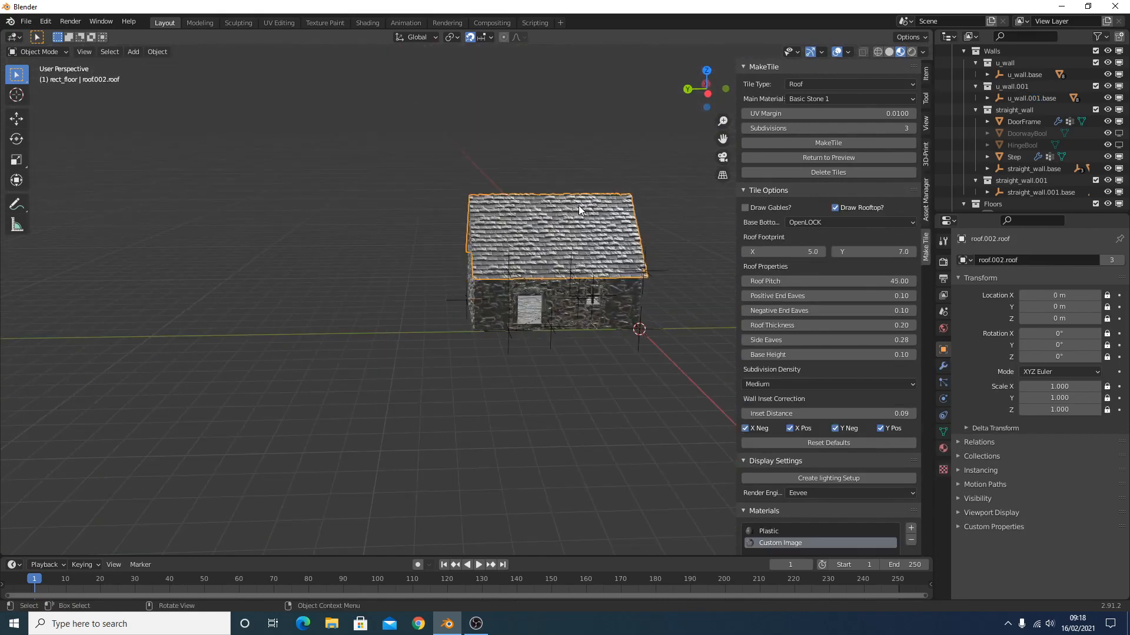
{"action": "left_click", "coordinate": [870, 156]}
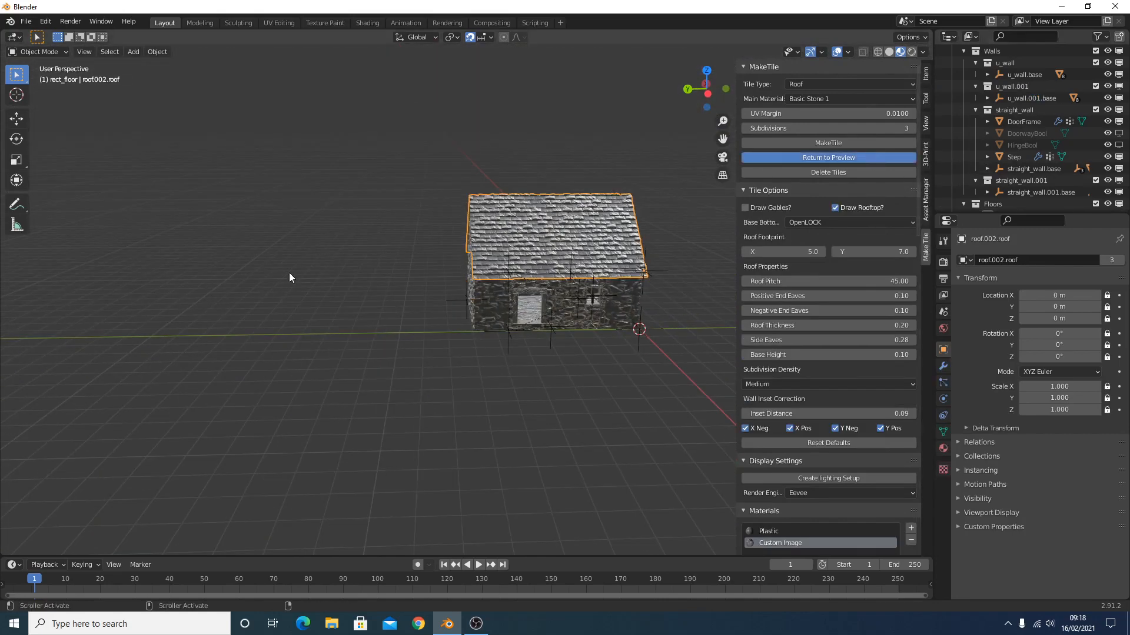
Select both stone gables and both U-walls and export them as tiles to the House folder
{"action": "middle_click_drag", "start_coordinate": [288, 273], "coordinate": [337, 318]}
{"action": "scroll", "coordinate": [371, 339], "scroll_direction": "up", "scroll_amount": 3}
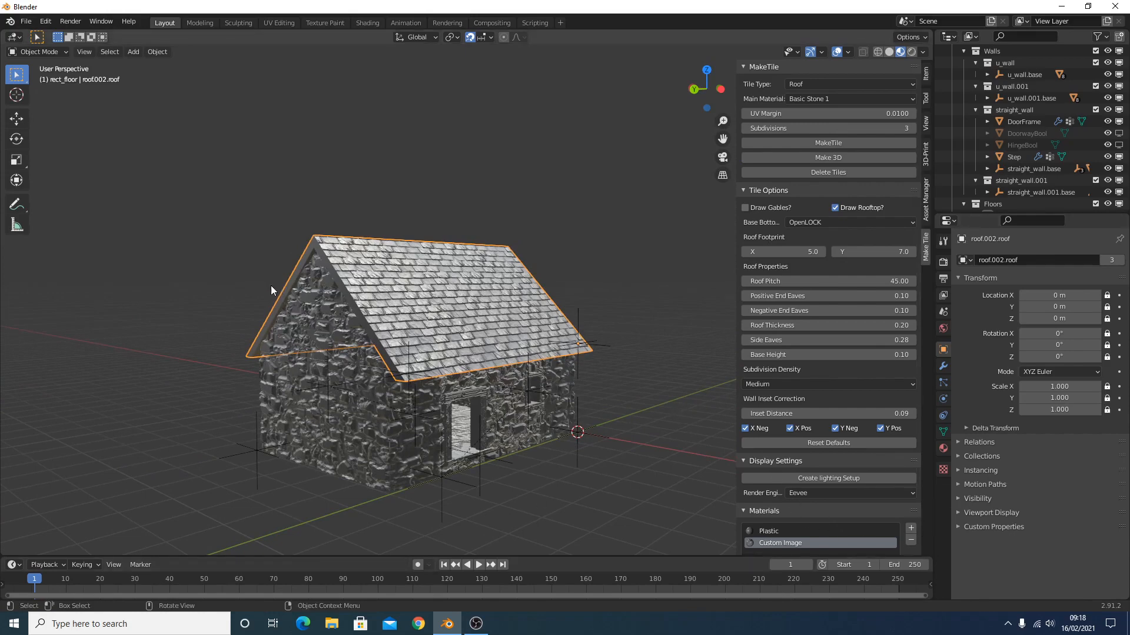
{"action": "left_click", "coordinate": [327, 312]}
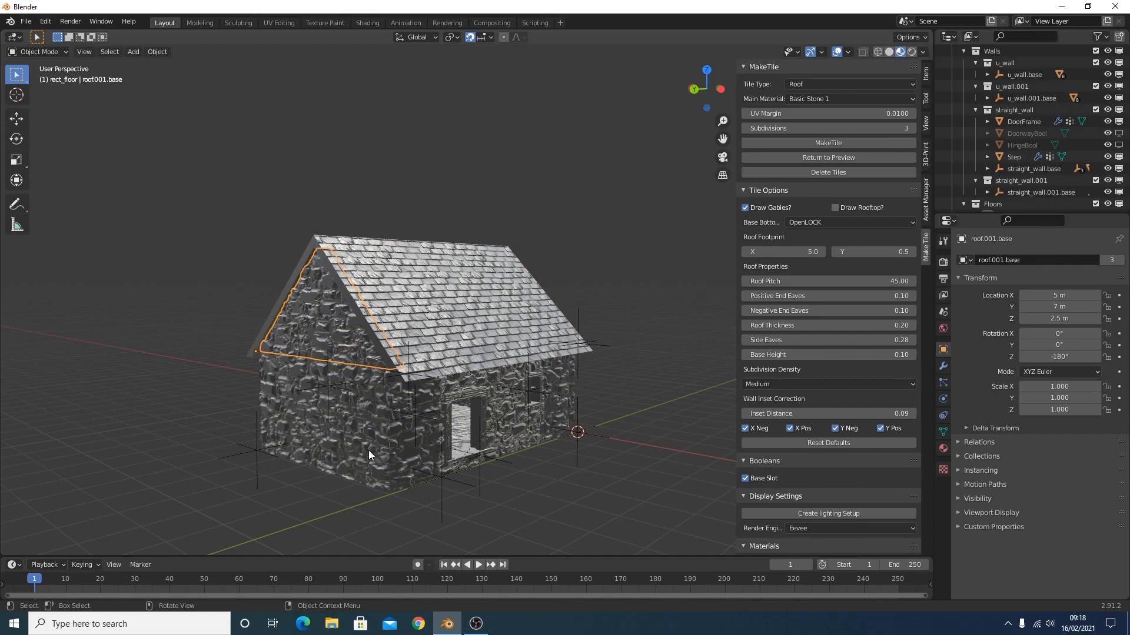
{"action": "left_click", "coordinate": [362, 422], "text": "shift"}
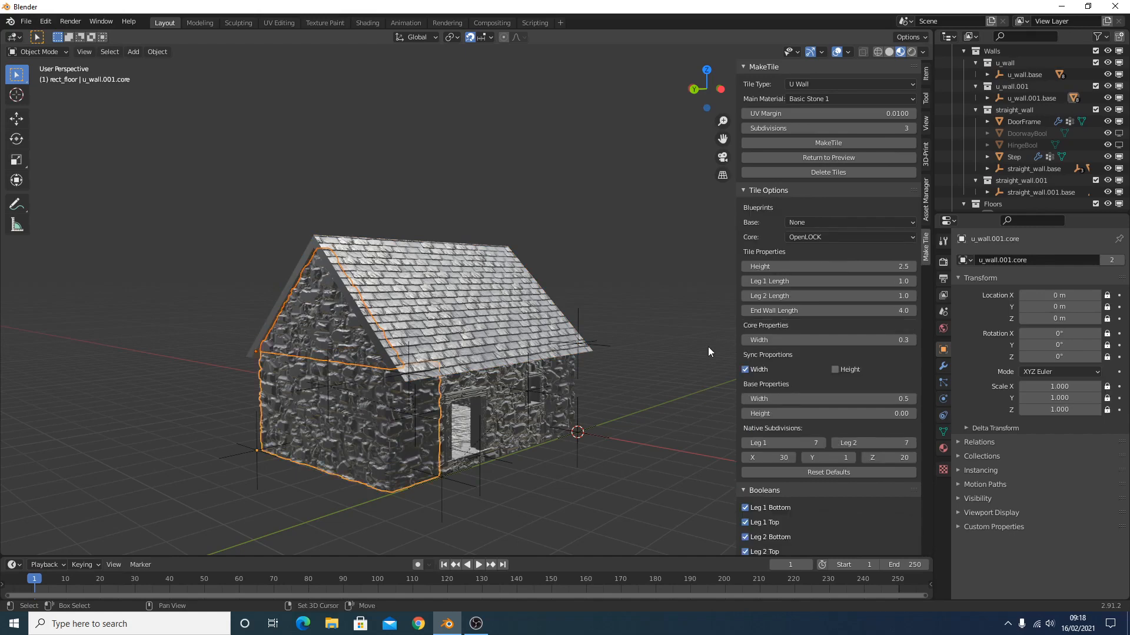
{"action": "middle_click_drag", "start_coordinate": [708, 347], "coordinate": [519, 343]}
{"action": "left_click", "coordinate": [480, 334], "text": "shift"}
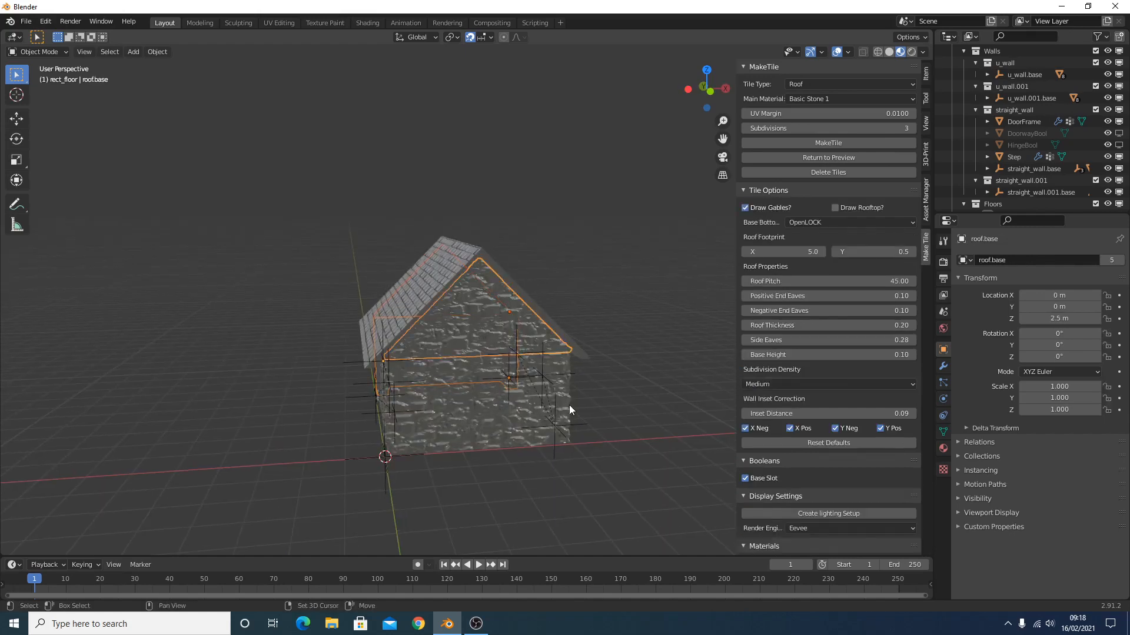
{"action": "left_click", "coordinate": [501, 427], "text": "shift"}
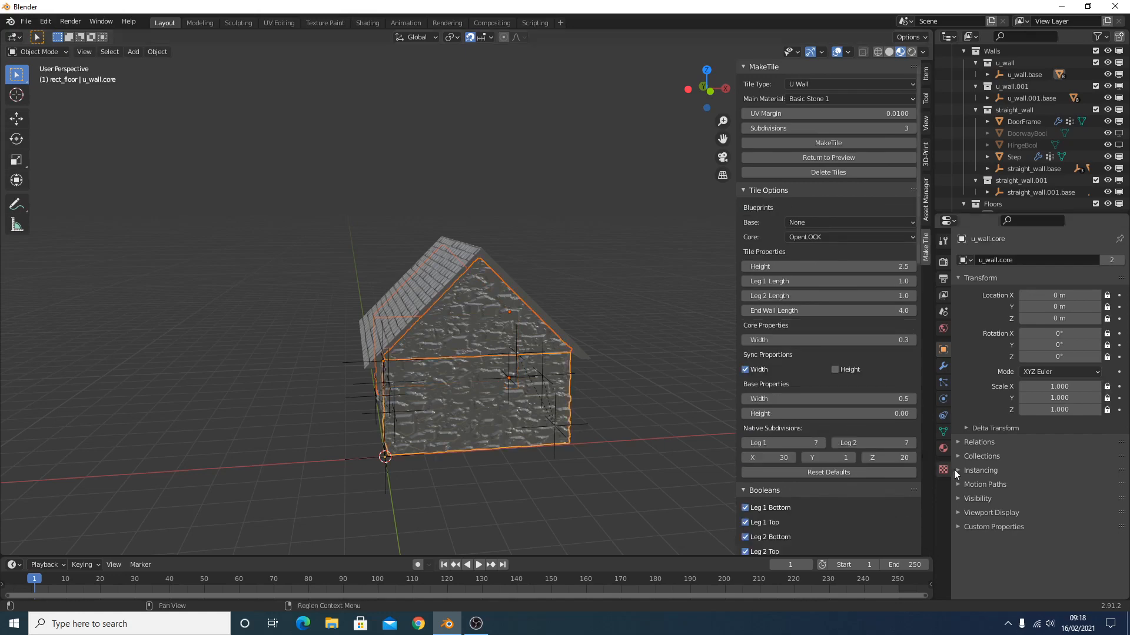
{"action": "scroll", "coordinate": [910, 484], "scroll_direction": "down", "scroll_amount": 20}
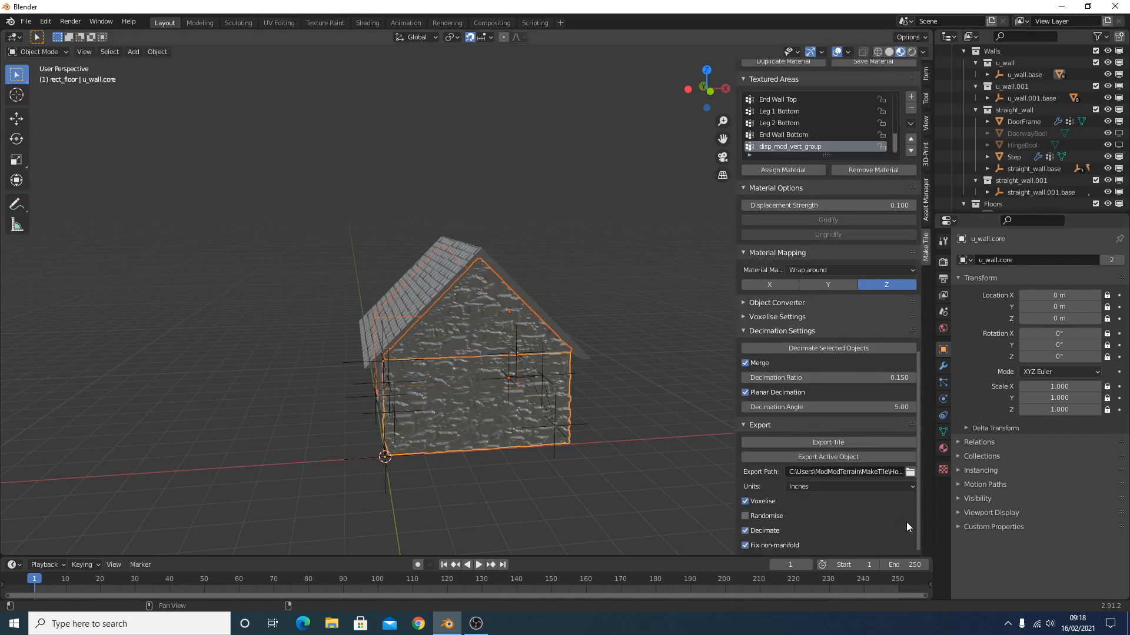
{"action": "left_click", "coordinate": [800, 442]}
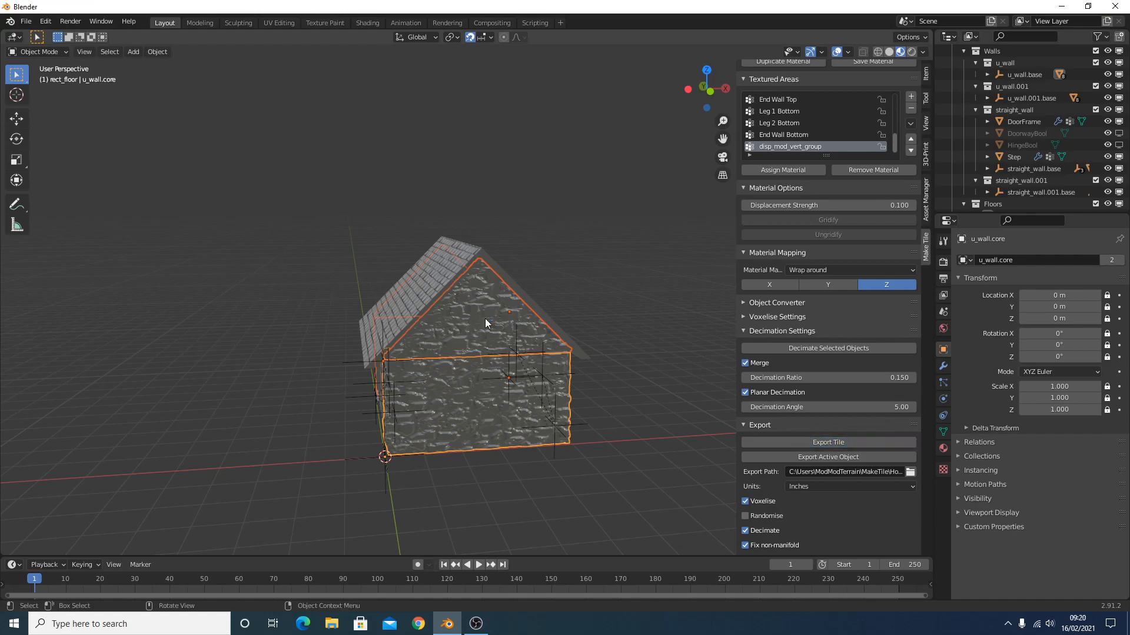
Import all the exported roof and U-wall STL files from the House folder
{"action": "scroll", "coordinate": [665, 338], "scroll_direction": "down", "scroll_amount": 5}
{"action": "middle_click_drag", "start_coordinate": [567, 337], "coordinate": [510, 363]}
{"action": "left_click", "coordinate": [624, 351]}
{"action": "left_click", "coordinate": [26, 23]}
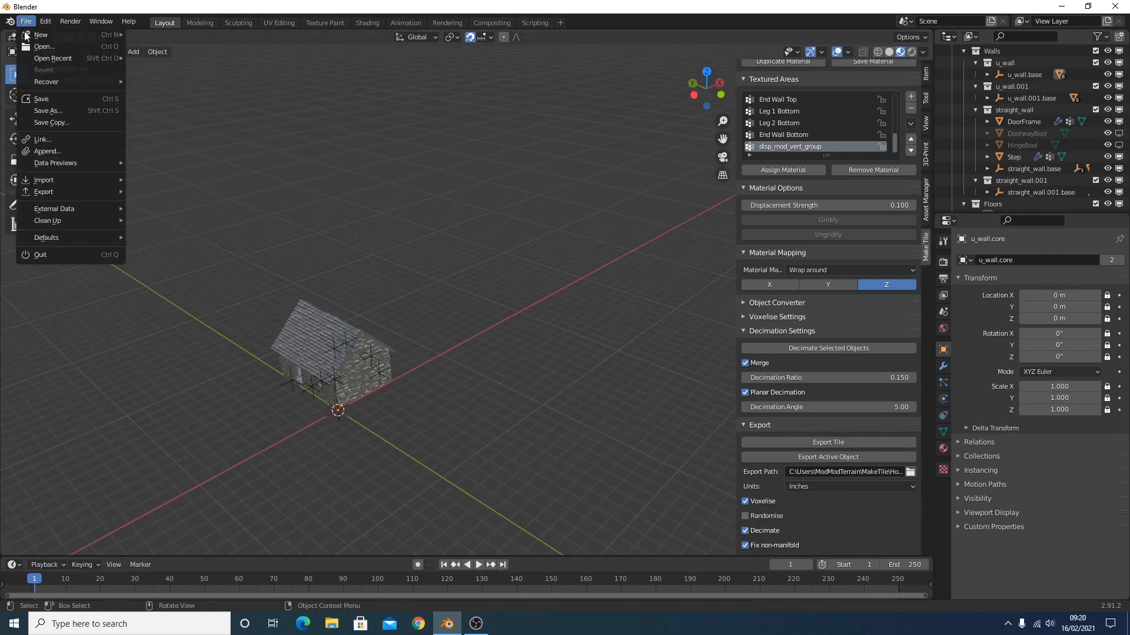
{"action": "mouse_move", "coordinate": [56, 179]}
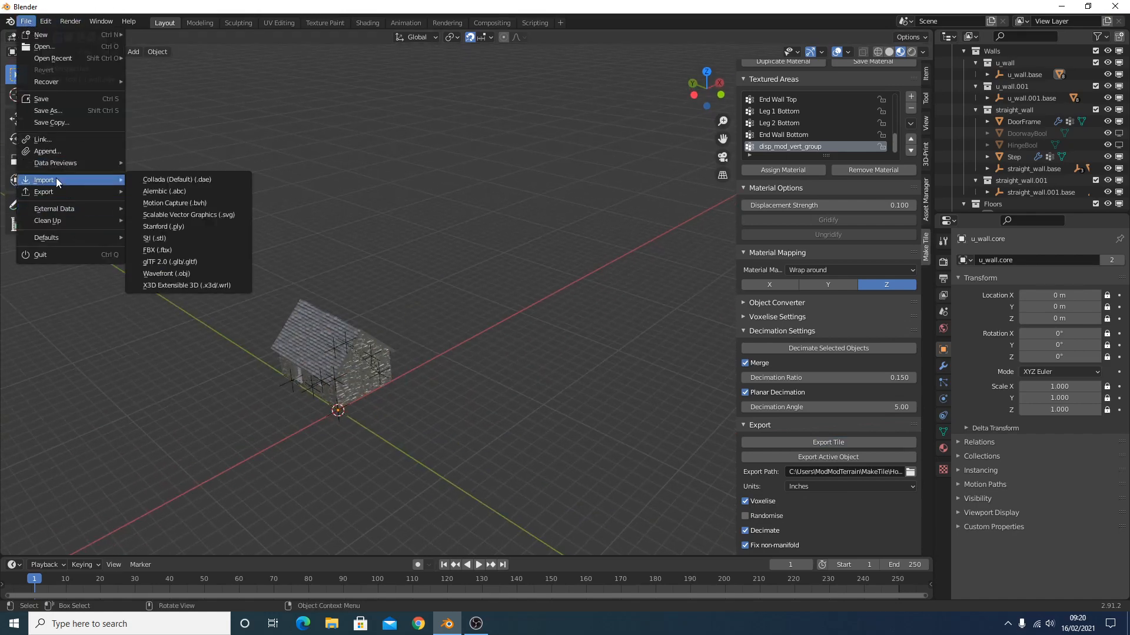
{"action": "left_click", "coordinate": [180, 239]}
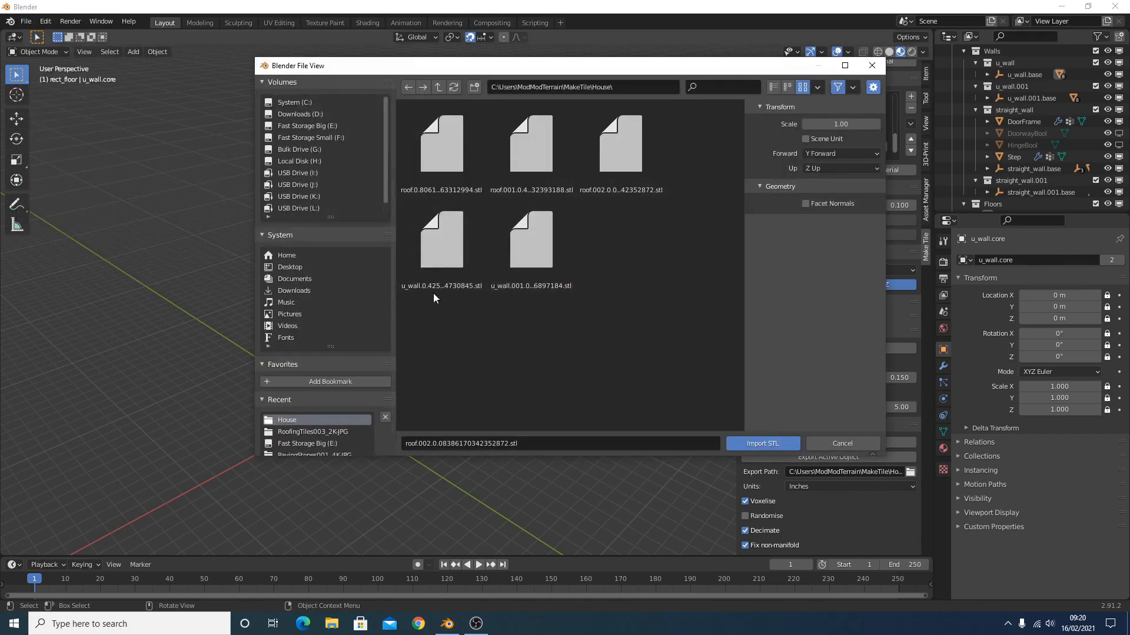
{"action": "left_click_drag", "start_coordinate": [435, 289], "coordinate": [626, 171]}
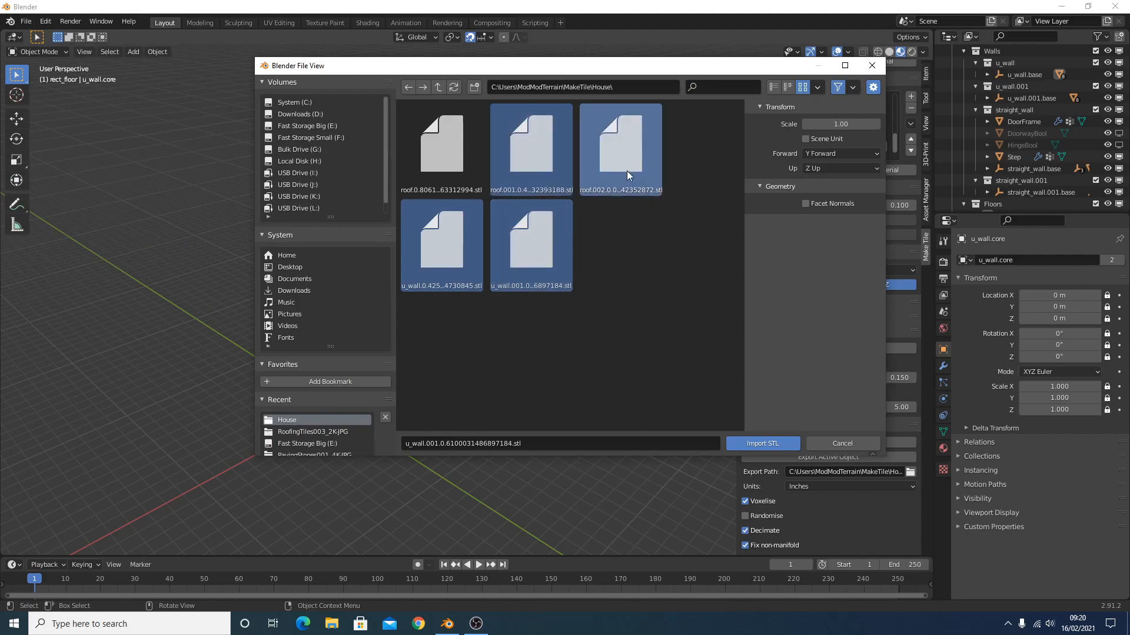
{"action": "key", "text": "Return"}
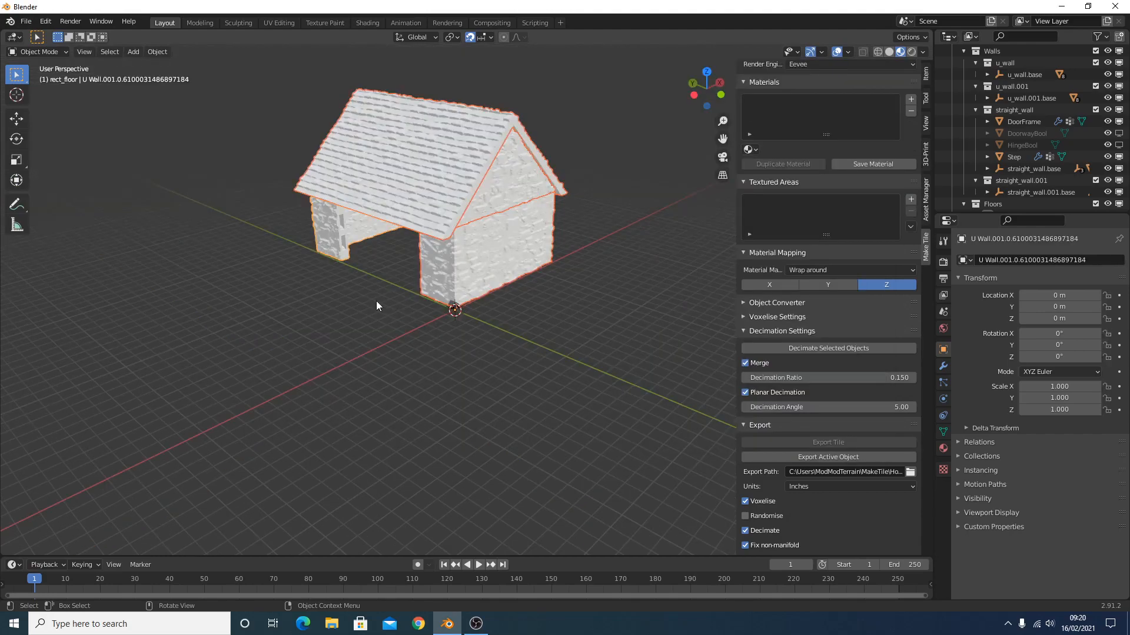
Hide the imported rooftop and the imported U Wall.001 mesh
{"action": "middle_click_drag", "start_coordinate": [376, 301], "coordinate": [242, 211]}
{"action": "left_click", "coordinate": [291, 196]}
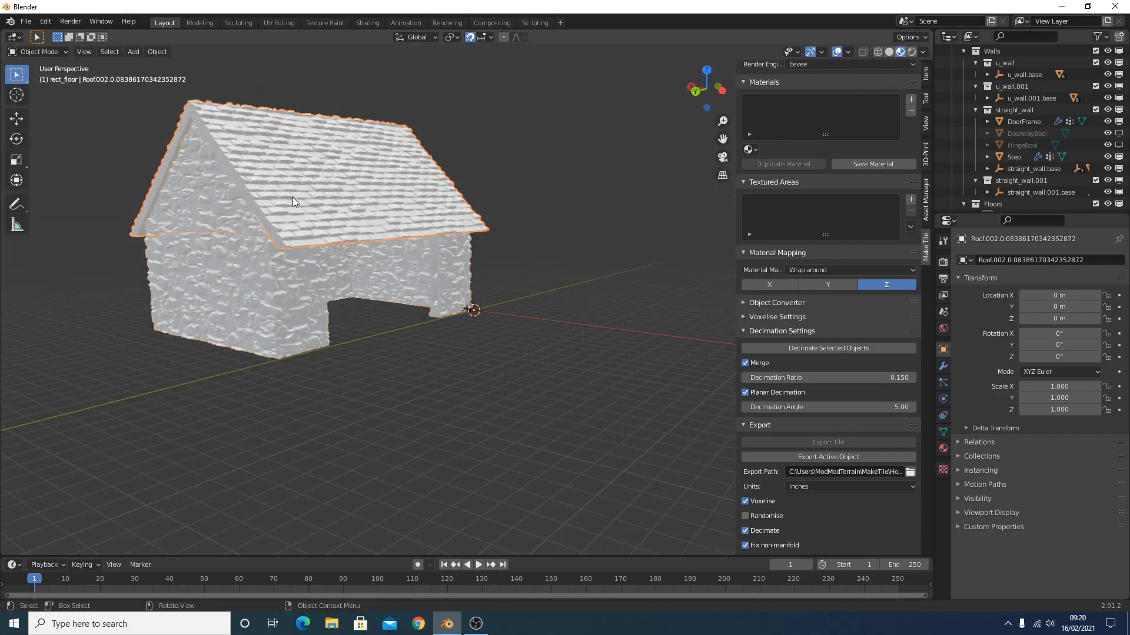
{"action": "key", "text": "h"}
{"action": "left_click", "coordinate": [260, 284]}
{"action": "key", "text": "h"}
Check the base slot underneath the imported gable and hide the remaining imported U-wall
{"action": "middle_click_drag", "start_coordinate": [288, 287], "coordinate": [417, 339]}
{"action": "scroll", "coordinate": [407, 291], "scroll_direction": "up", "scroll_amount": 5}
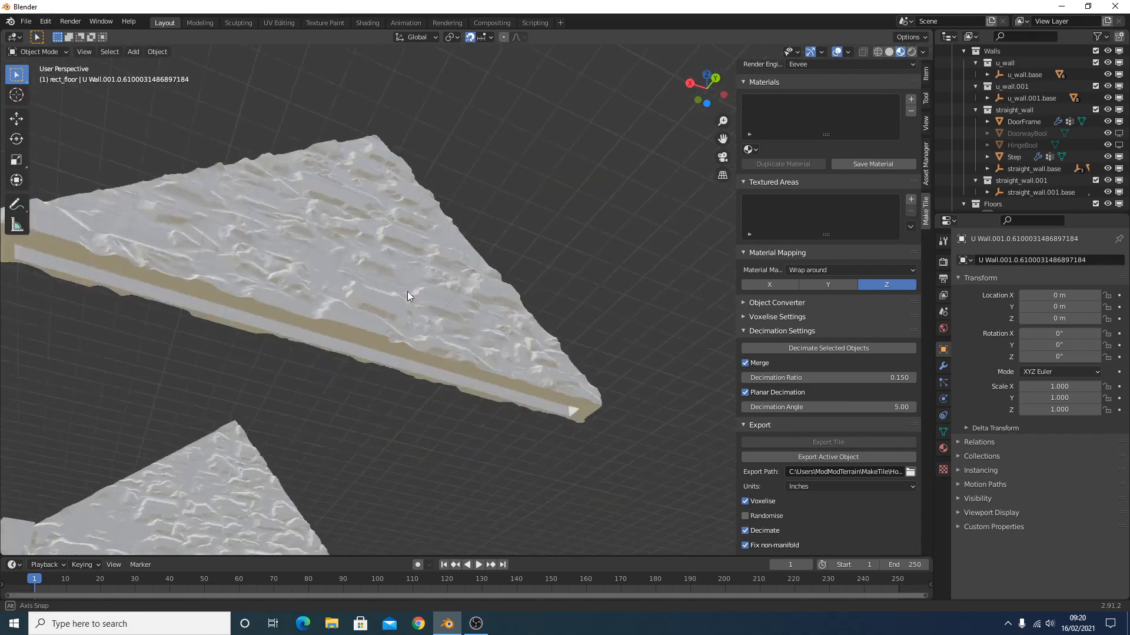
{"action": "middle_click_drag", "start_coordinate": [407, 292], "coordinate": [467, 287]}
{"action": "scroll", "coordinate": [467, 287], "scroll_direction": "down", "scroll_amount": 5}
{"action": "left_click", "coordinate": [238, 384]}
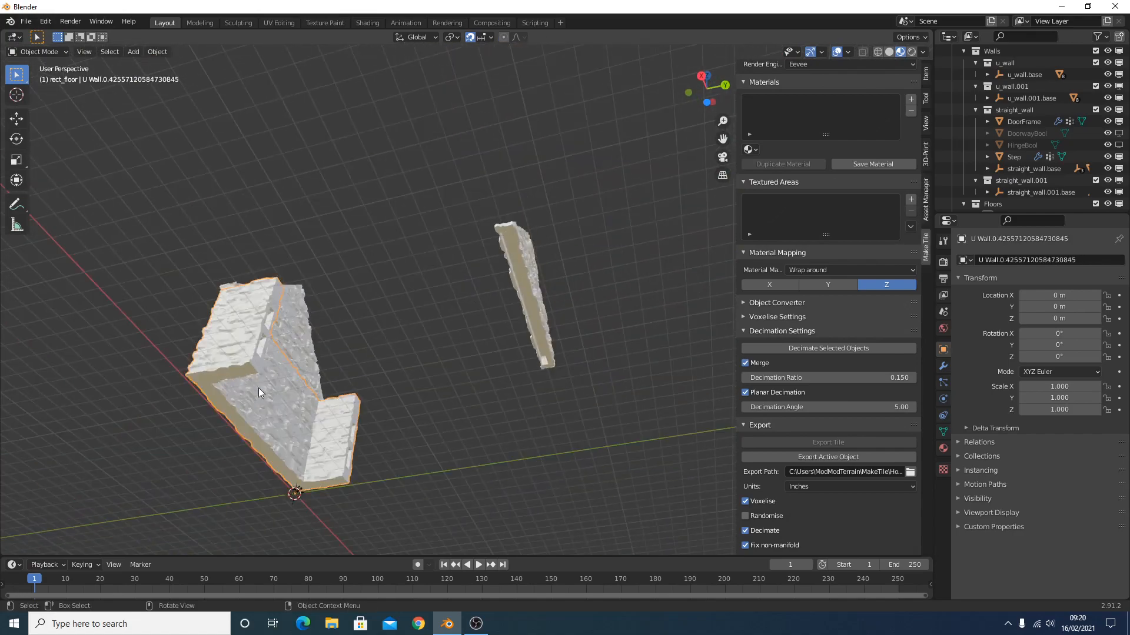
{"action": "key", "text": "h"}
Select the imported gable above the world origin and examine its stone face and sloping edges from several sides
{"action": "middle_click_drag", "start_coordinate": [278, 368], "coordinate": [435, 334]}
{"action": "left_click", "coordinate": [348, 218]}
{"action": "scroll", "coordinate": [436, 330], "scroll_direction": "up", "scroll_amount": 5}
{"action": "middle_click_drag", "start_coordinate": [442, 327], "coordinate": [609, 449]}
{"action": "scroll", "coordinate": [405, 348], "scroll_direction": "down", "scroll_amount": 5}
{"action": "scroll", "coordinate": [609, 449], "scroll_direction": "up", "scroll_amount": 3}
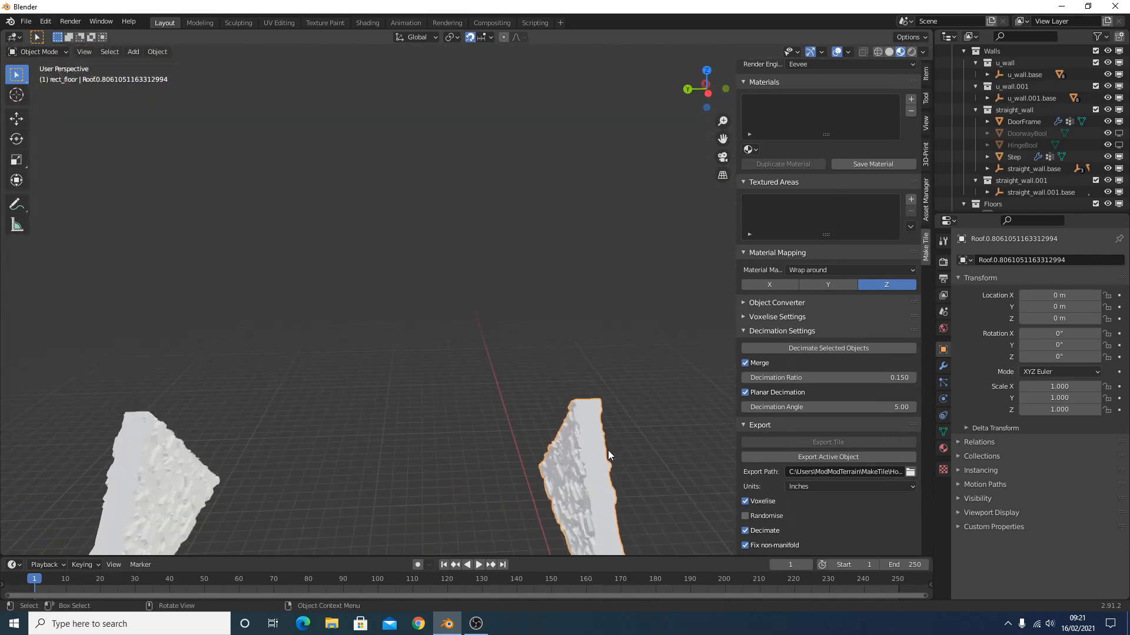
{"action": "middle_click_drag", "start_coordinate": [583, 504], "coordinate": [577, 268]}
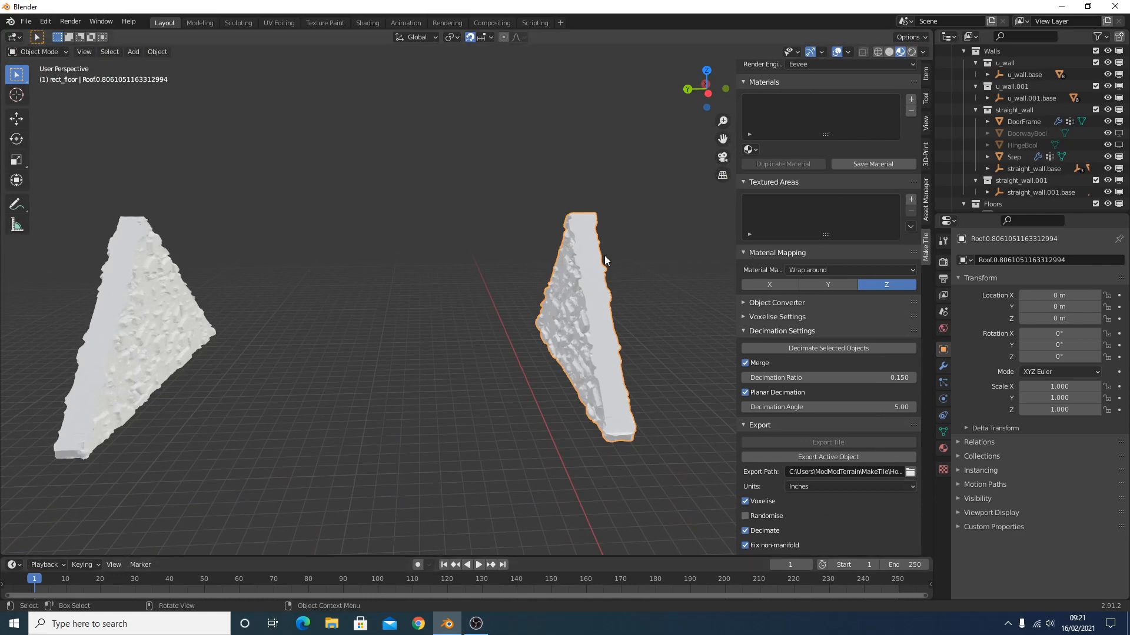
{"action": "middle_click_drag", "start_coordinate": [577, 297], "coordinate": [684, 361]}
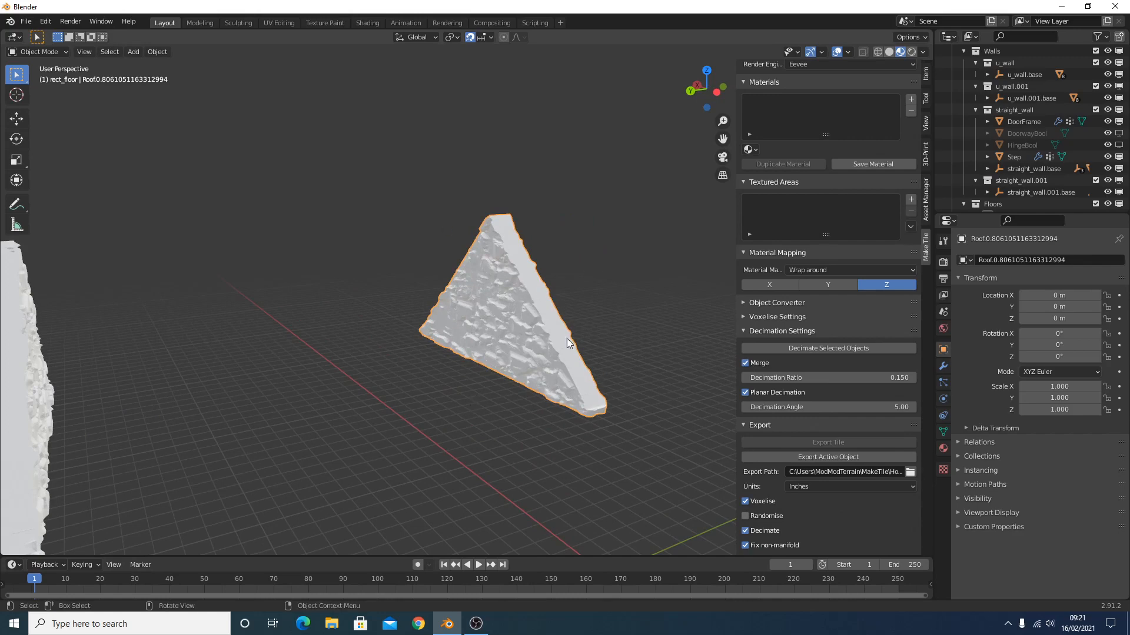
Inspect the selected gable's decimated mesh up close in Edit Mode and hide the gable in Object Mode
{"action": "key", "text": "Tab"}
{"action": "middle_click_drag", "start_coordinate": [579, 362], "coordinate": [411, 355]}
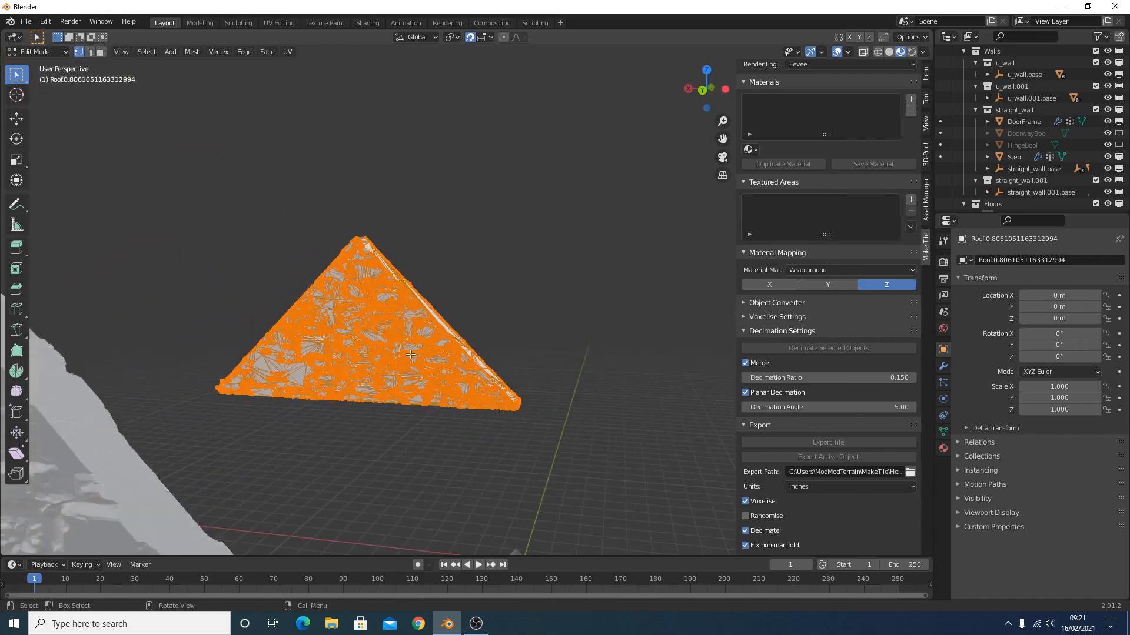
{"action": "scroll", "coordinate": [410, 355], "scroll_direction": "up", "scroll_amount": 10}
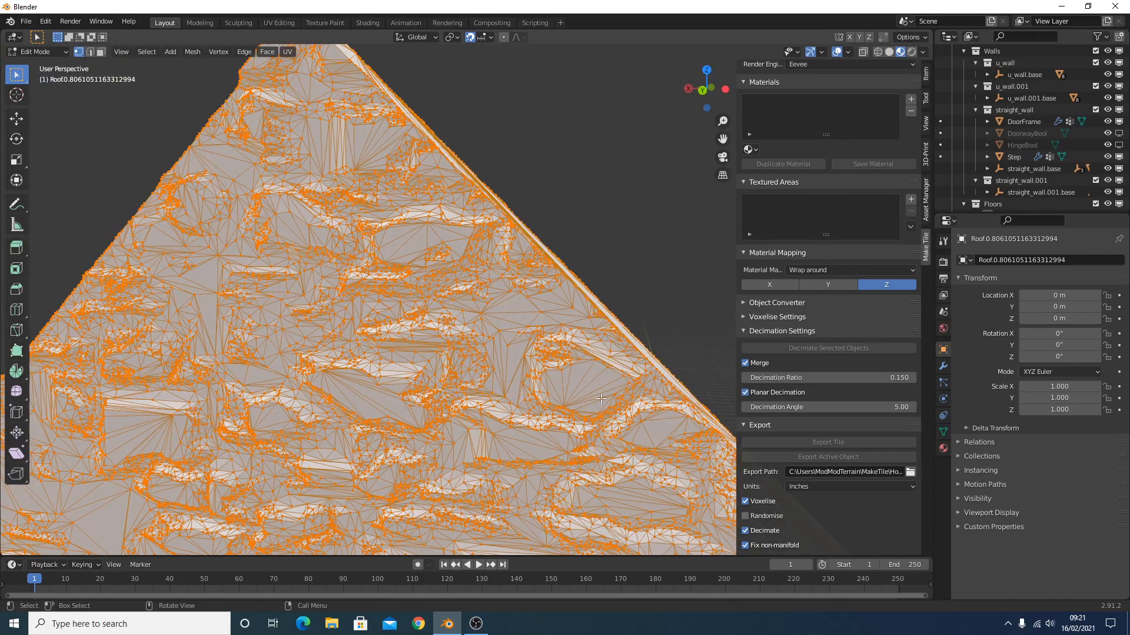
{"action": "key", "text": "Tab"}
{"action": "scroll", "coordinate": [569, 377], "scroll_direction": "down", "scroll_amount": 5}
{"action": "key", "text": "h"}
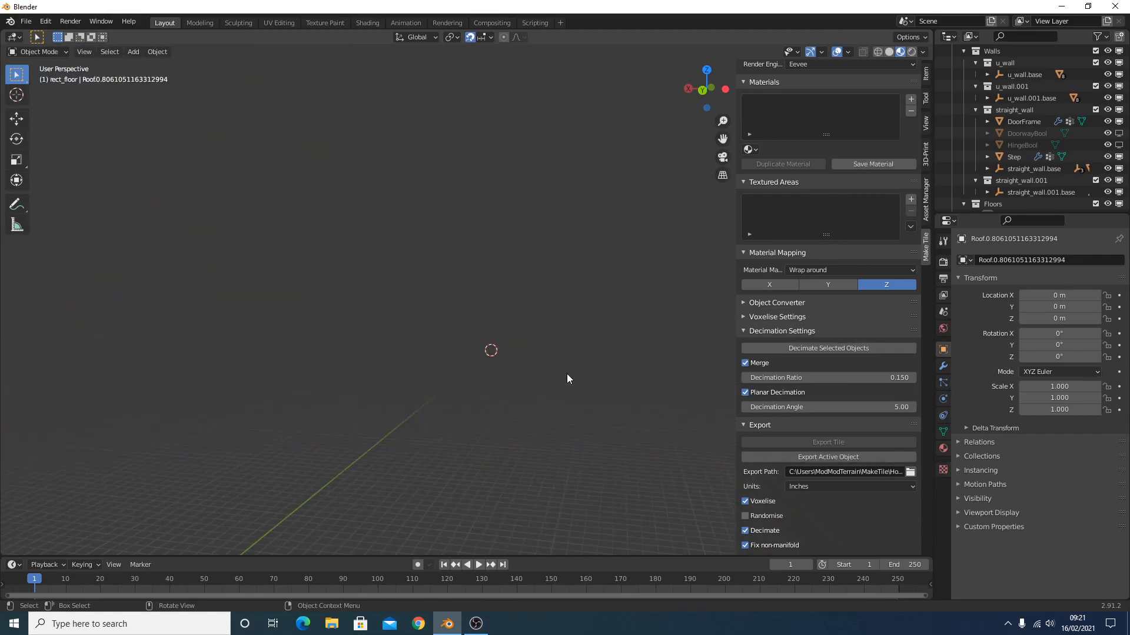
Unhide the imported meshes, select them together and clear them away so the original house is shown
{"action": "key", "text": "alt+h"}
{"action": "middle_click_drag", "start_coordinate": [650, 365], "coordinate": [553, 399]}
{"action": "left_click", "coordinate": [553, 399]}
{"action": "left_click", "coordinate": [509, 325], "text": "shift"}
{"action": "left_click", "coordinate": [294, 471], "text": "shift"}
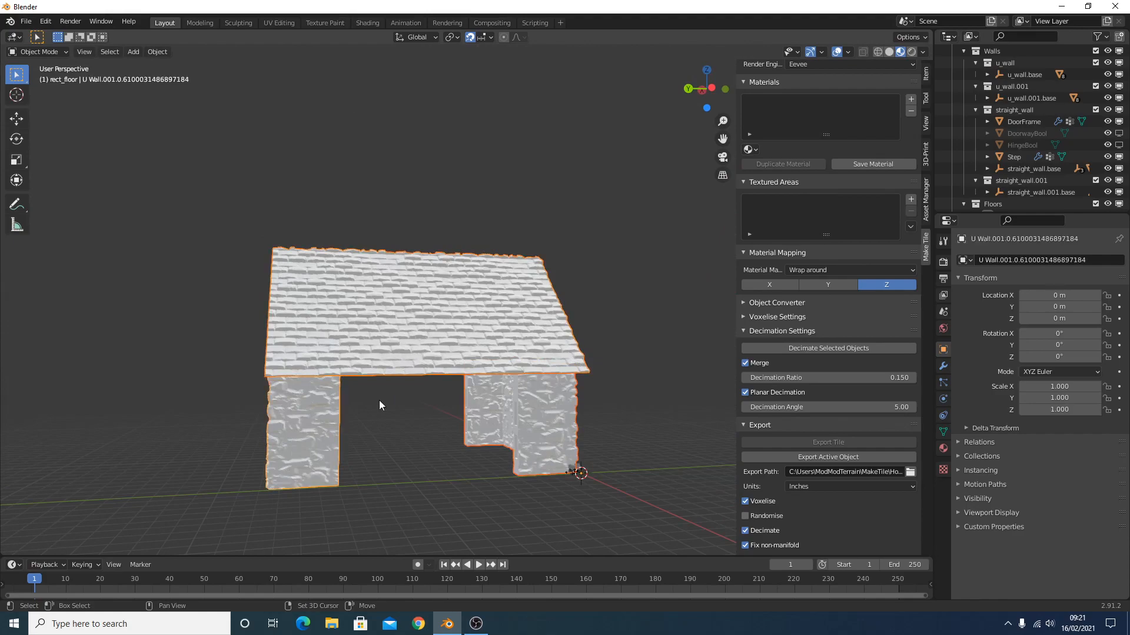
{"action": "middle_click_drag", "start_coordinate": [379, 400], "coordinate": [326, 365]}
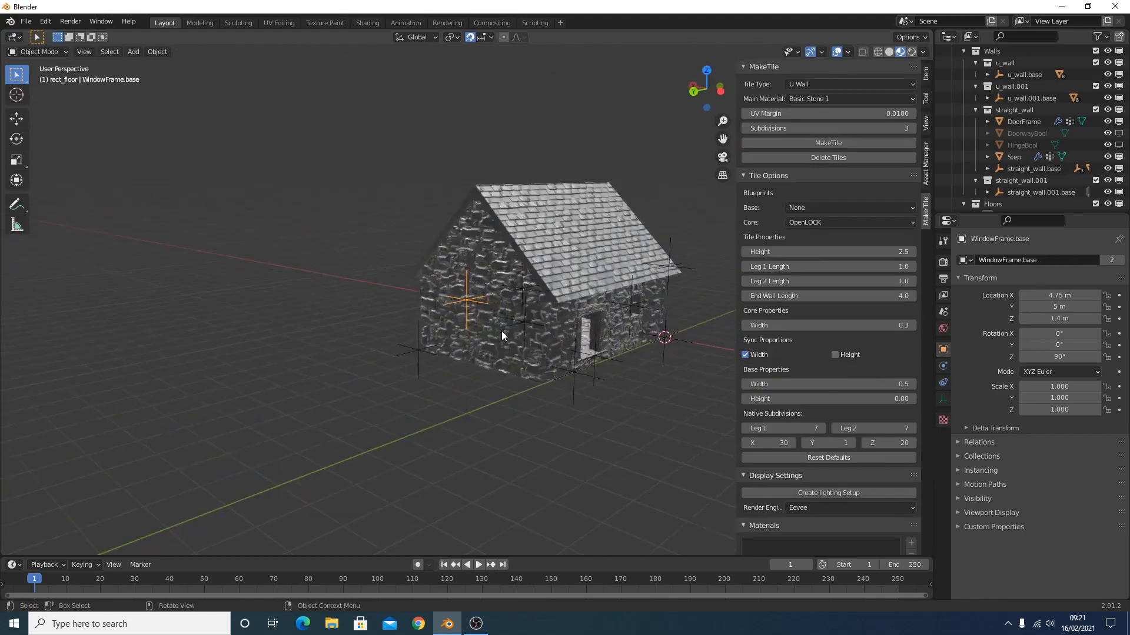
Select the end wall and gable to check them, and remove the slate rooftop to open up the walls
{"action": "scroll", "coordinate": [501, 331], "scroll_direction": "up", "scroll_amount": 5}
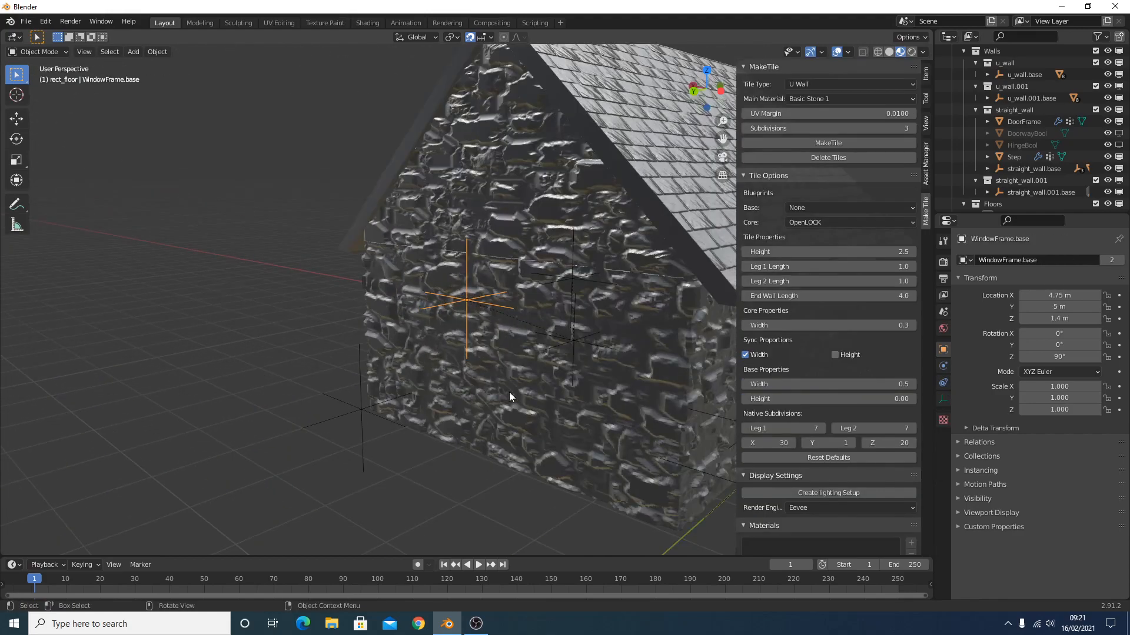
{"action": "left_click", "coordinate": [509, 391]}
{"action": "left_click", "coordinate": [456, 193], "text": "shift"}
{"action": "scroll", "coordinate": [491, 236], "scroll_direction": "down", "scroll_amount": 6}
{"action": "middle_click_drag", "start_coordinate": [572, 250], "coordinate": [396, 270]}
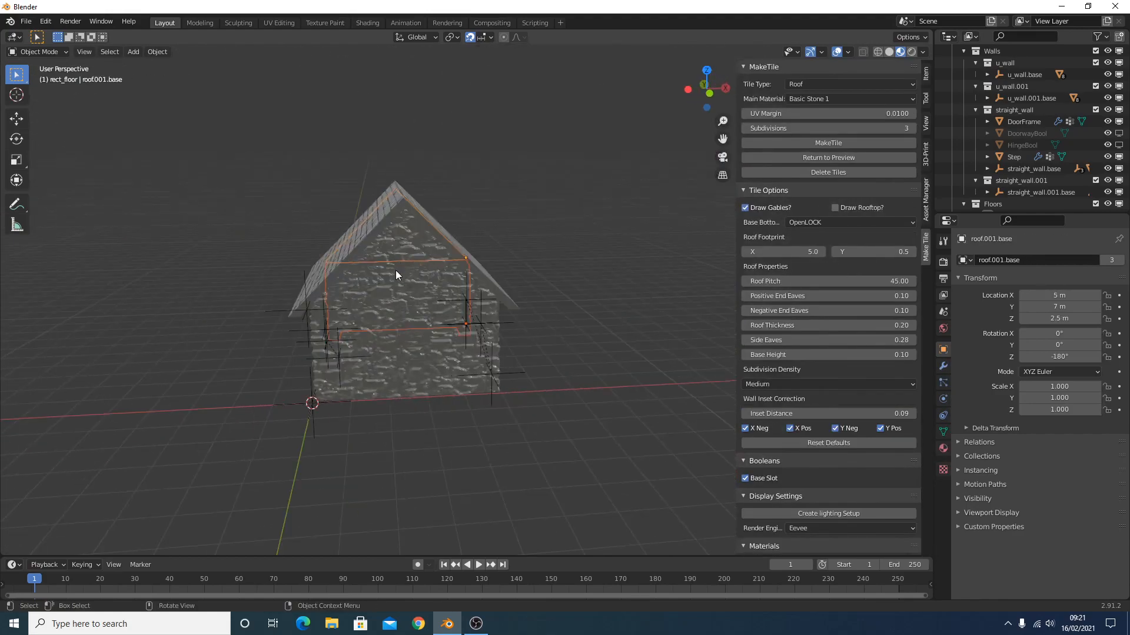
{"action": "left_click", "coordinate": [402, 268]}
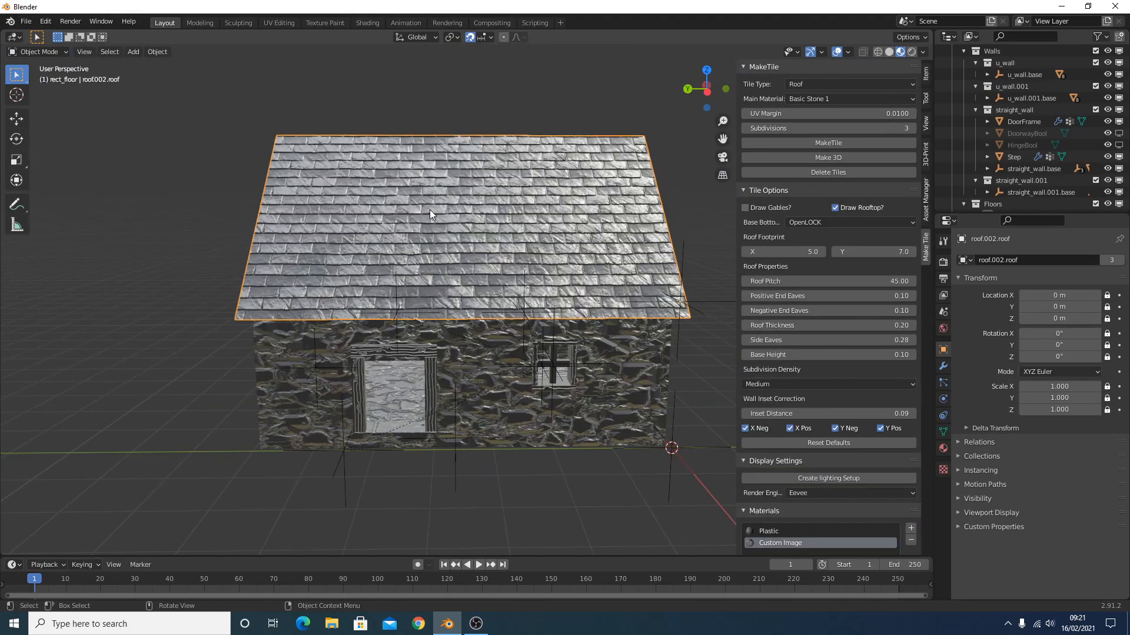
{"action": "key", "text": "Delete"}
Select the front wall's window frame and door frame together and convert them with Make 3D
{"action": "middle_click_drag", "start_coordinate": [476, 377], "coordinate": [414, 224], "text": "shift"}
{"action": "left_click", "coordinate": [549, 176]}
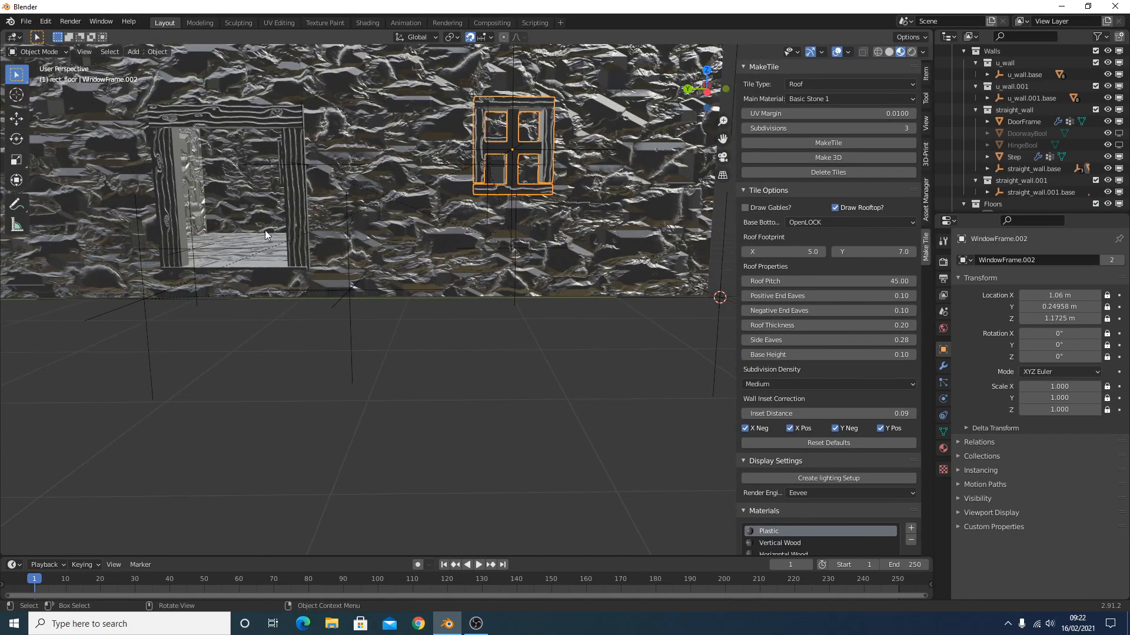
{"action": "middle_click_drag", "start_coordinate": [277, 249], "coordinate": [273, 282]}
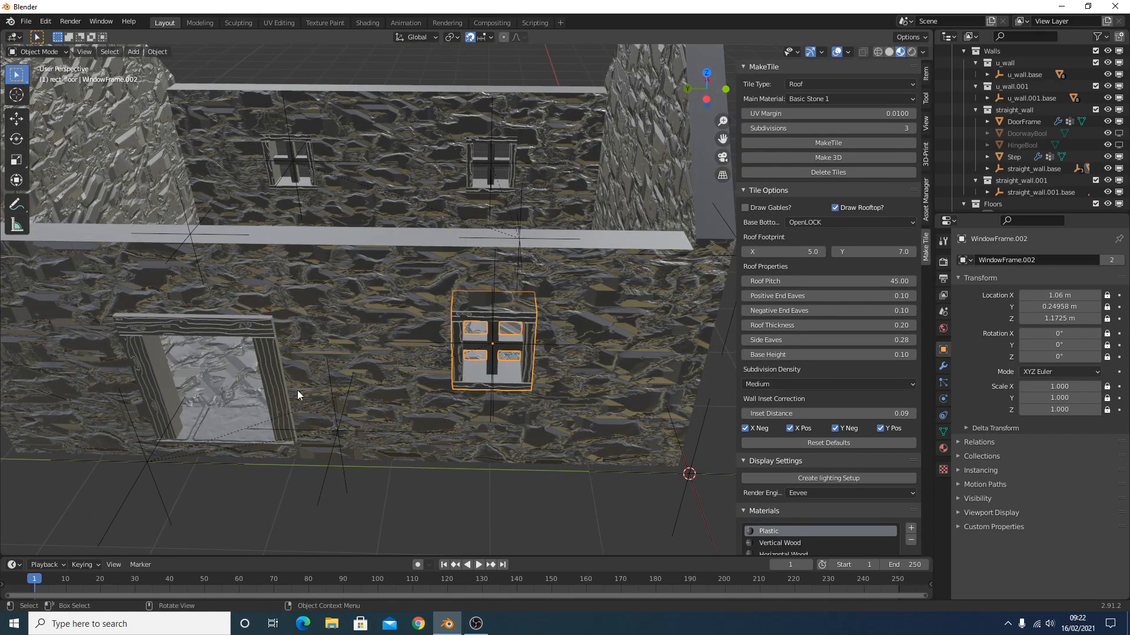
{"action": "middle_click_drag", "start_coordinate": [297, 390], "coordinate": [569, 204]}
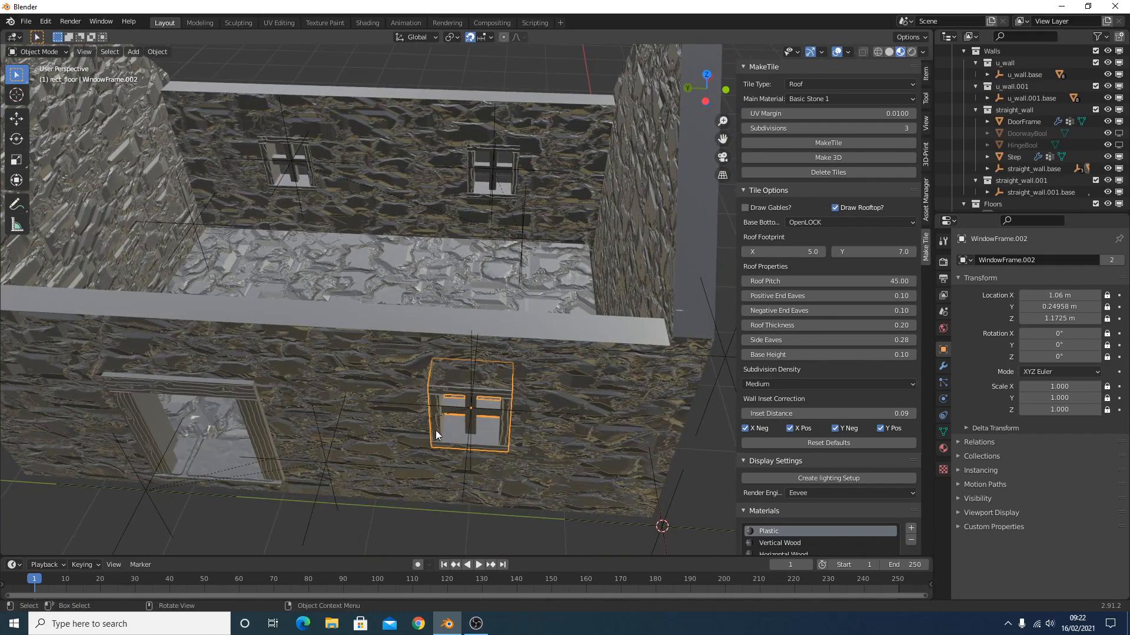
{"action": "left_click", "coordinate": [238, 389], "text": "shift"}
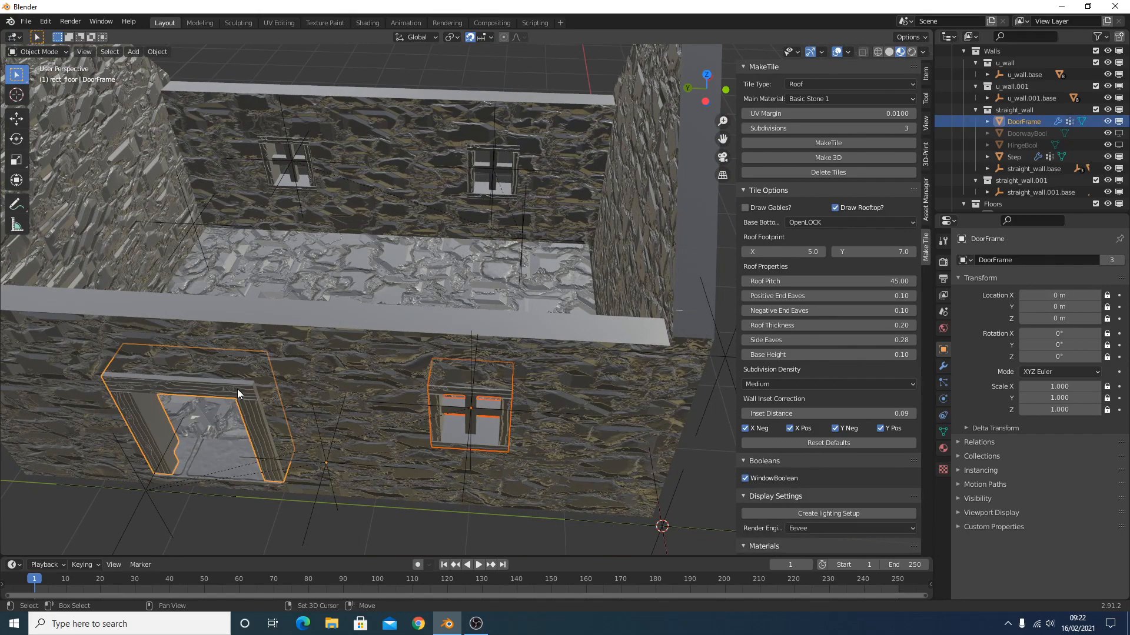
{"action": "left_click", "coordinate": [872, 156]}
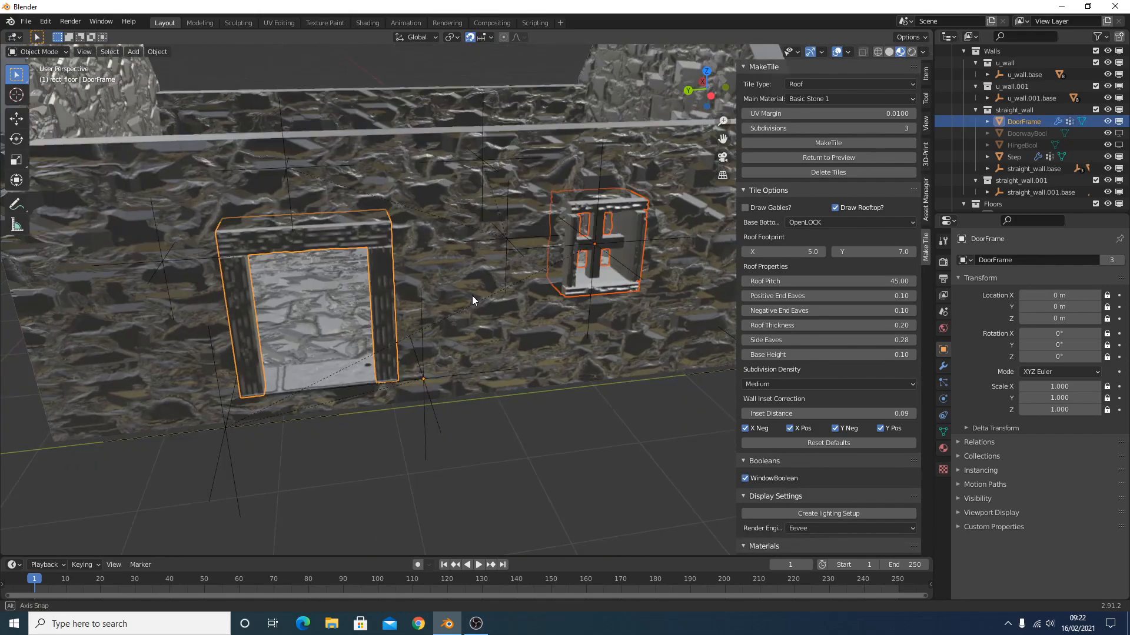
Set the subdivisions to 4 for the front wall's window frame and door frame
{"action": "middle_click_drag", "start_coordinate": [472, 296], "coordinate": [449, 294]}
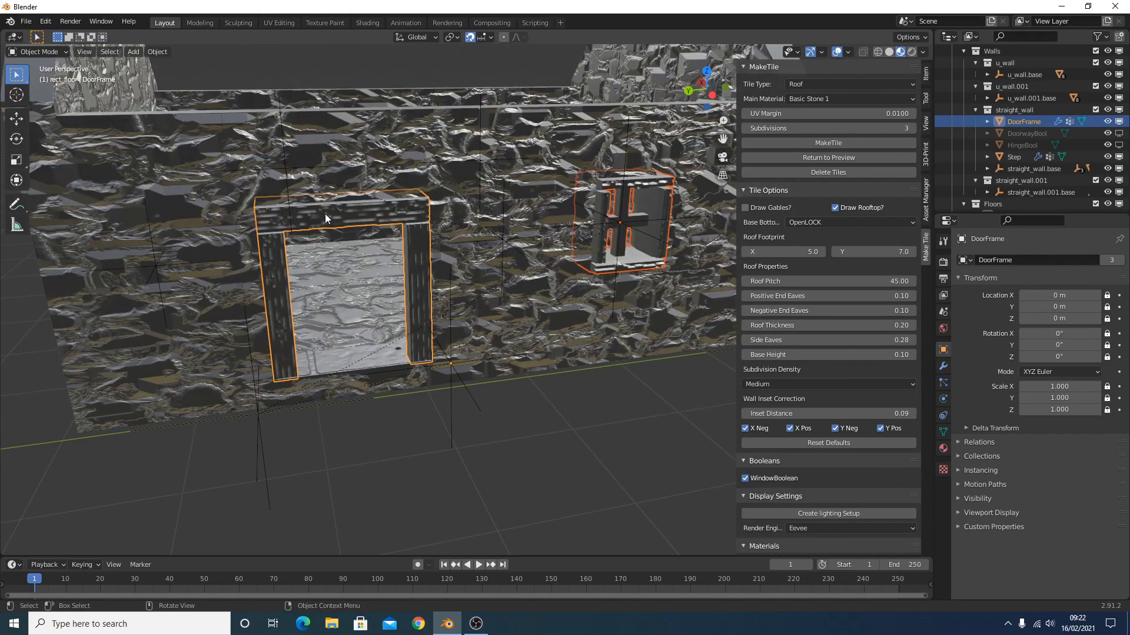
{"action": "left_click", "coordinate": [655, 187]}
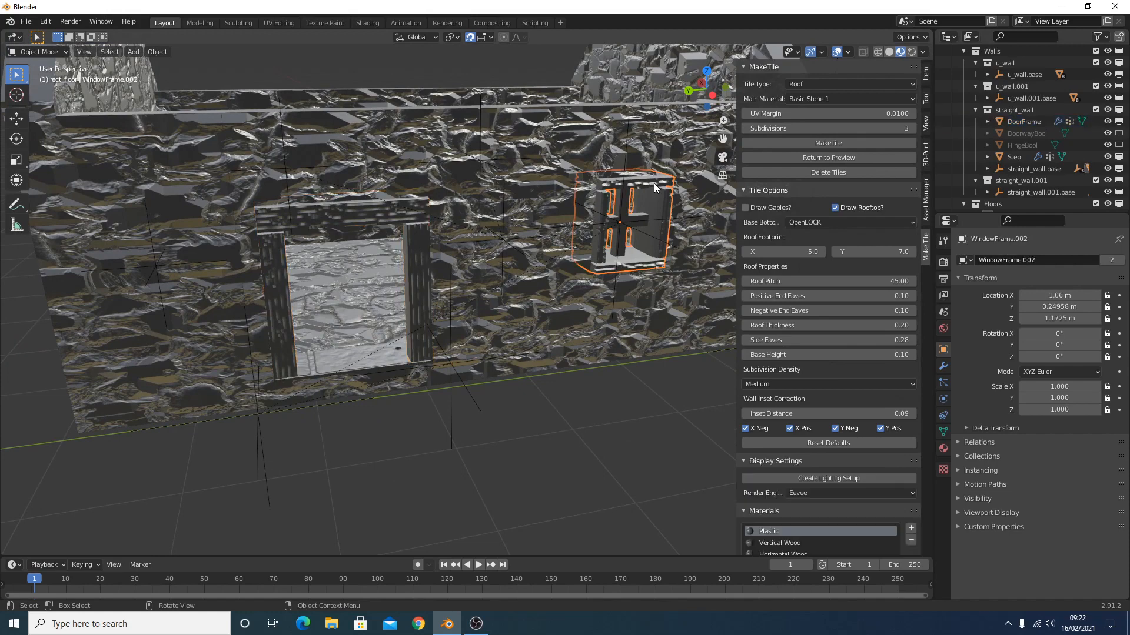
{"action": "left_click", "coordinate": [913, 127]}
{"action": "left_click", "coordinate": [396, 214]}
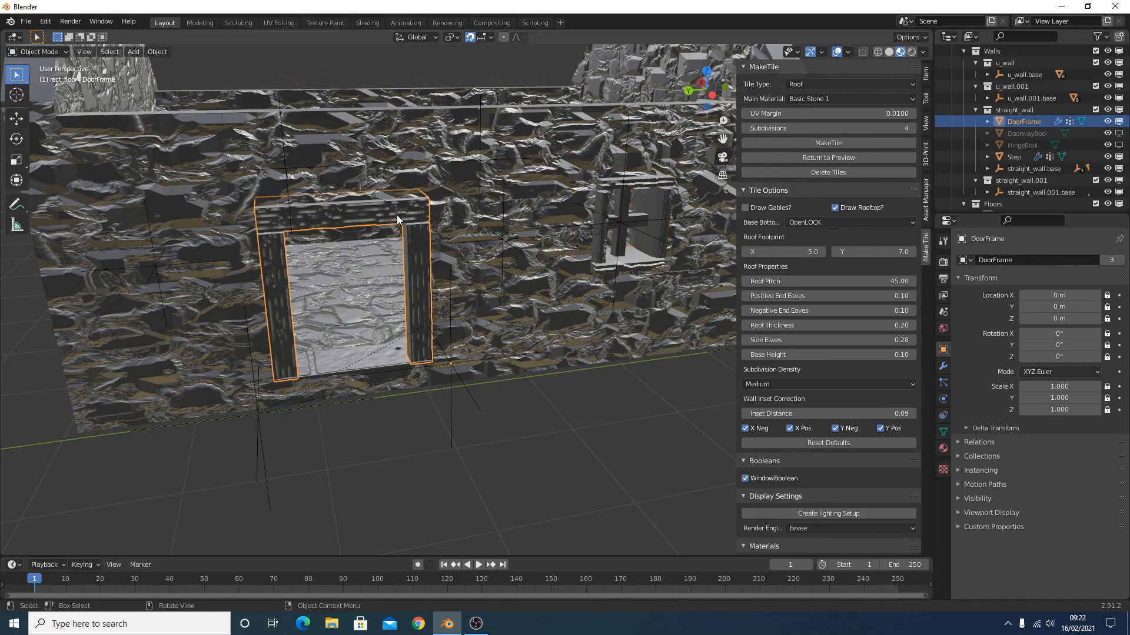
{"action": "left_click", "coordinate": [885, 128]}
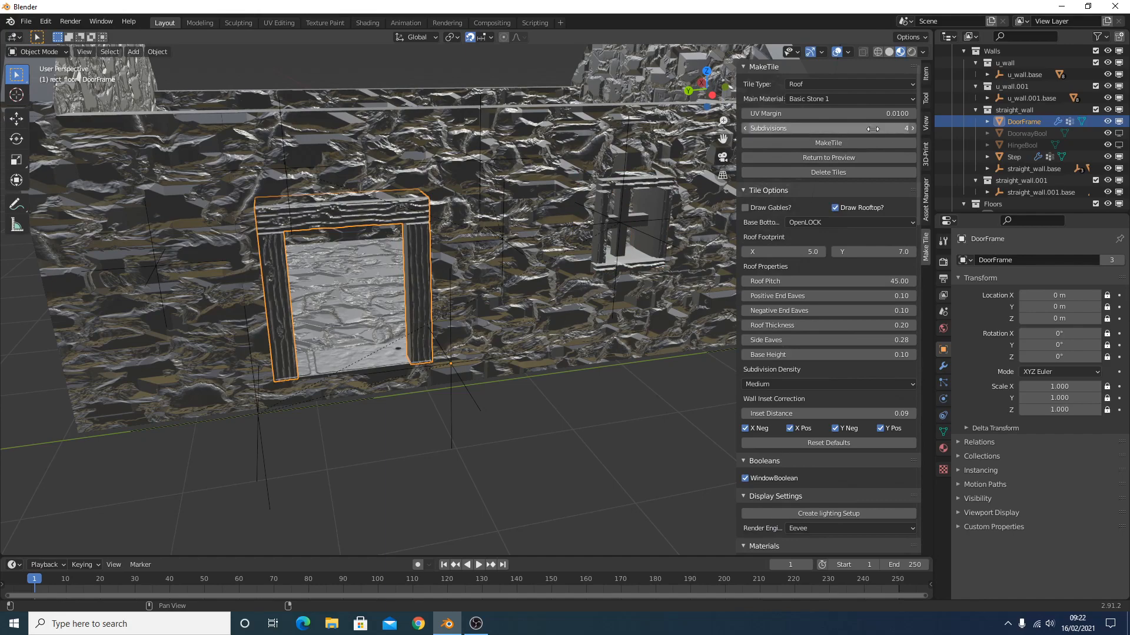
{"action": "key", "text": "Return"}
Select the front straight wall core, set its subdivisions to 3 and convert it with Make 3D
{"action": "middle_click_drag", "start_coordinate": [522, 307], "coordinate": [497, 307]}
{"action": "left_click", "coordinate": [370, 168]}
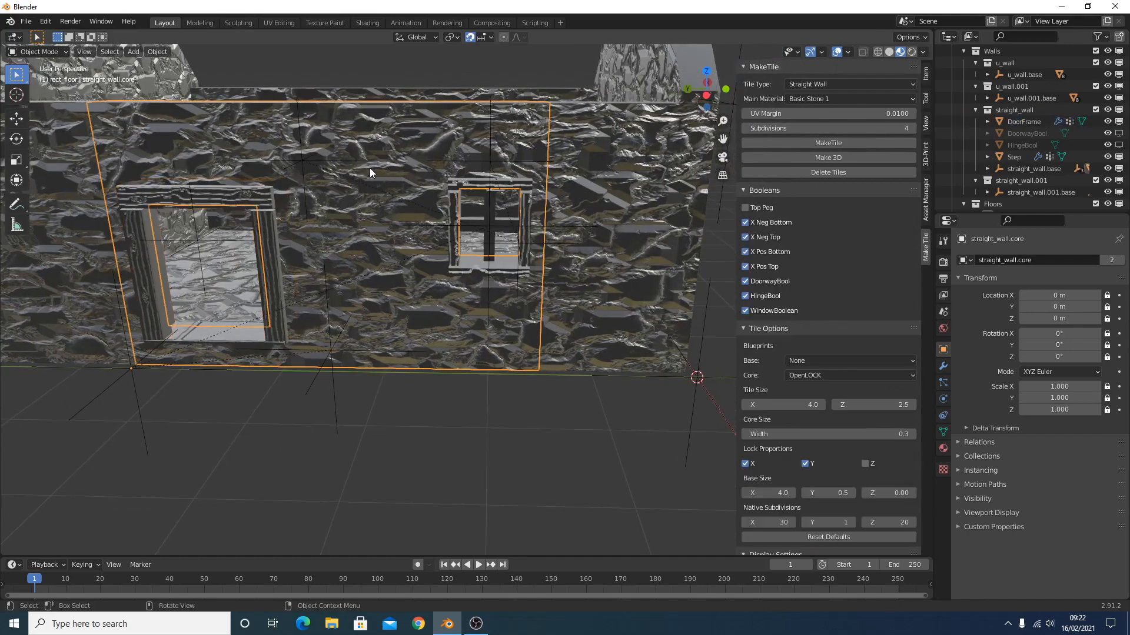
{"action": "left_click", "coordinate": [867, 128]}
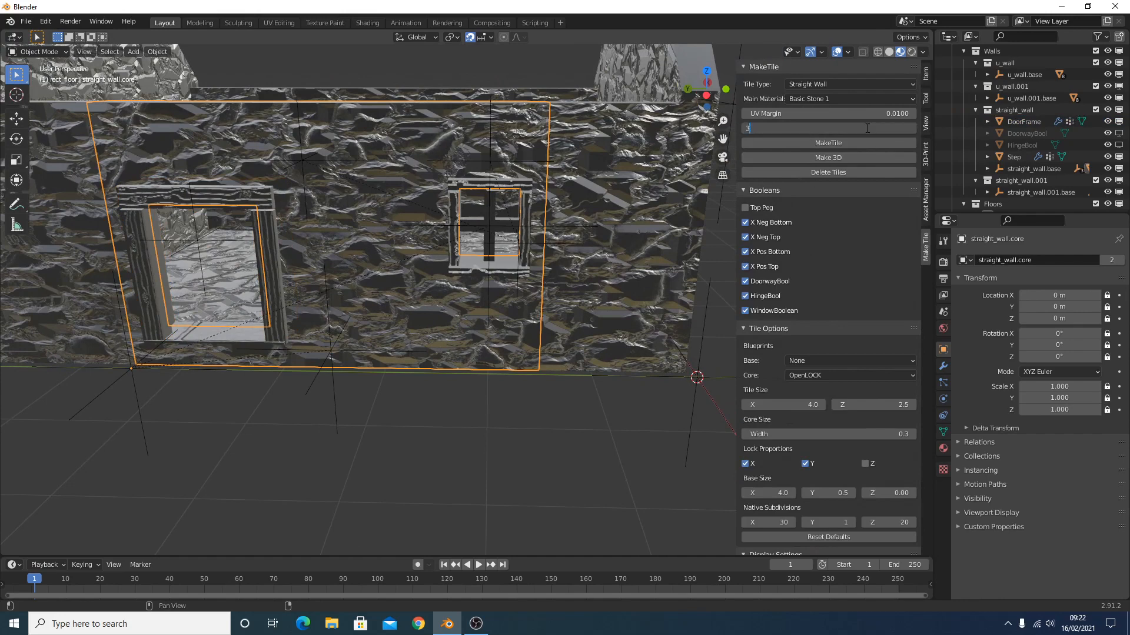
{"action": "type", "text": "3"}
{"action": "key", "text": "Return"}
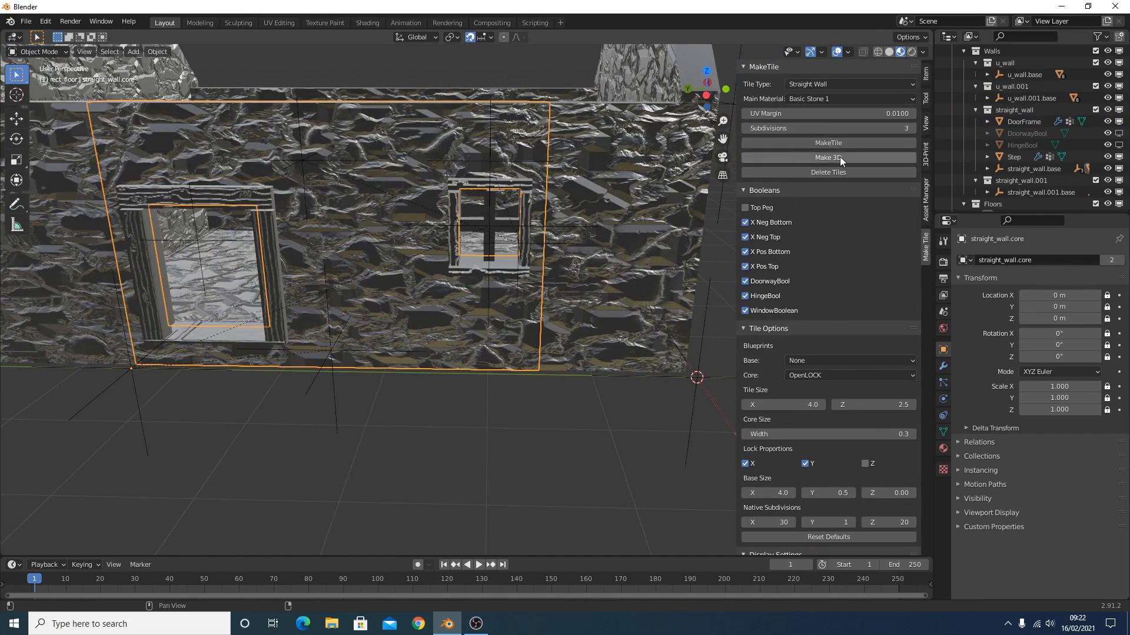
{"action": "left_click", "coordinate": [839, 157]}
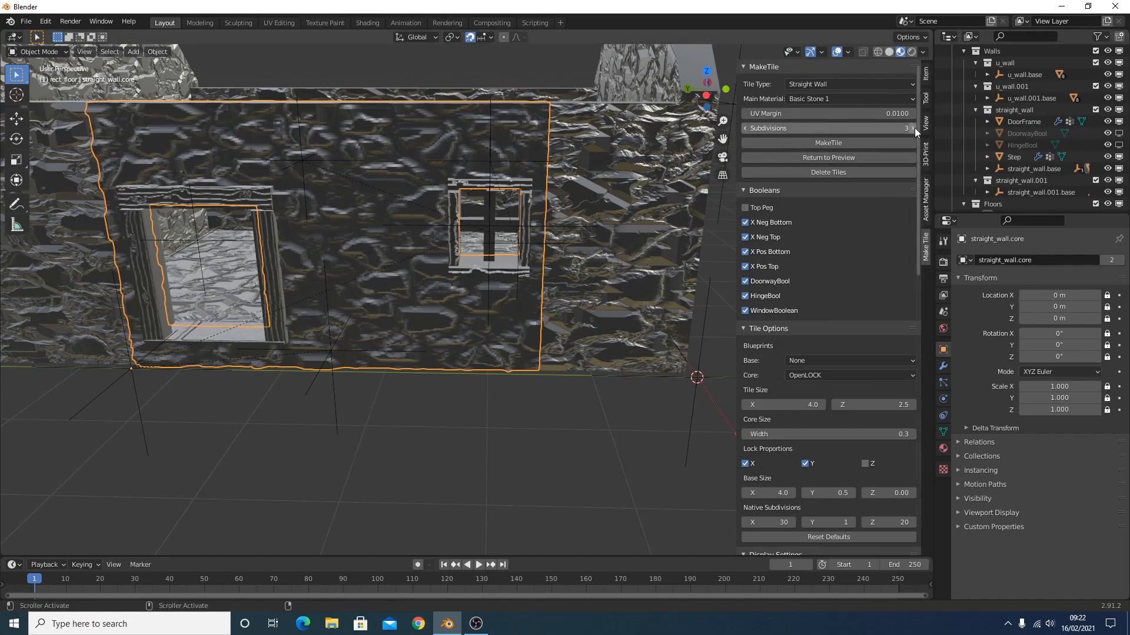
With the subdivisions raised to 4, convert the doorway's Step object with Make 3D and inspect it up close
{"action": "left_click", "coordinate": [218, 336]}
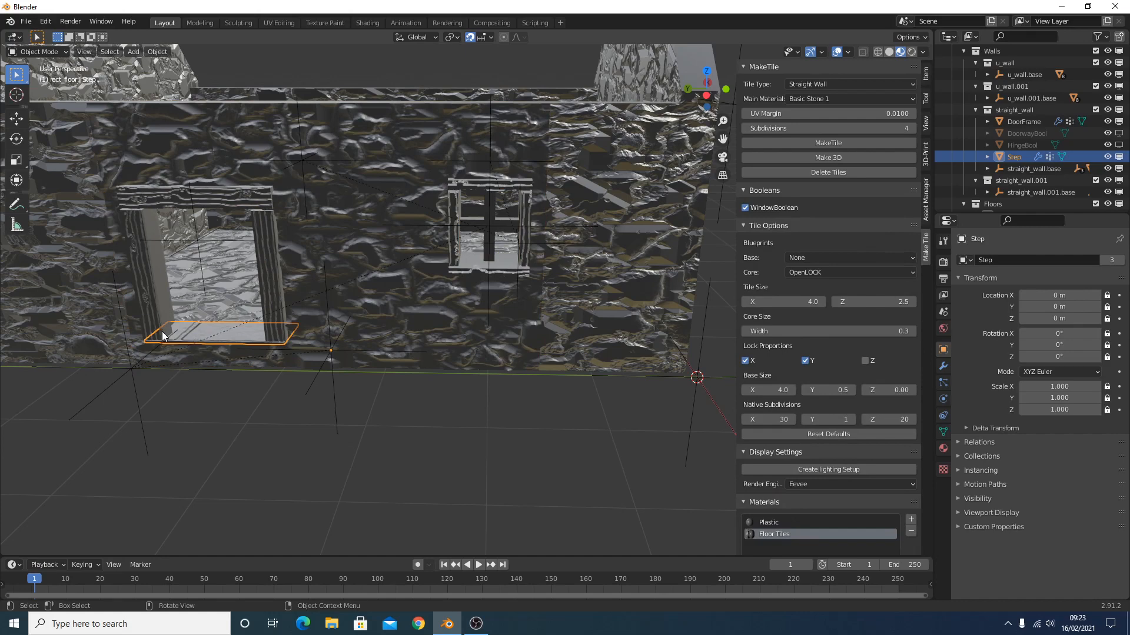
{"action": "left_click", "coordinate": [803, 160]}
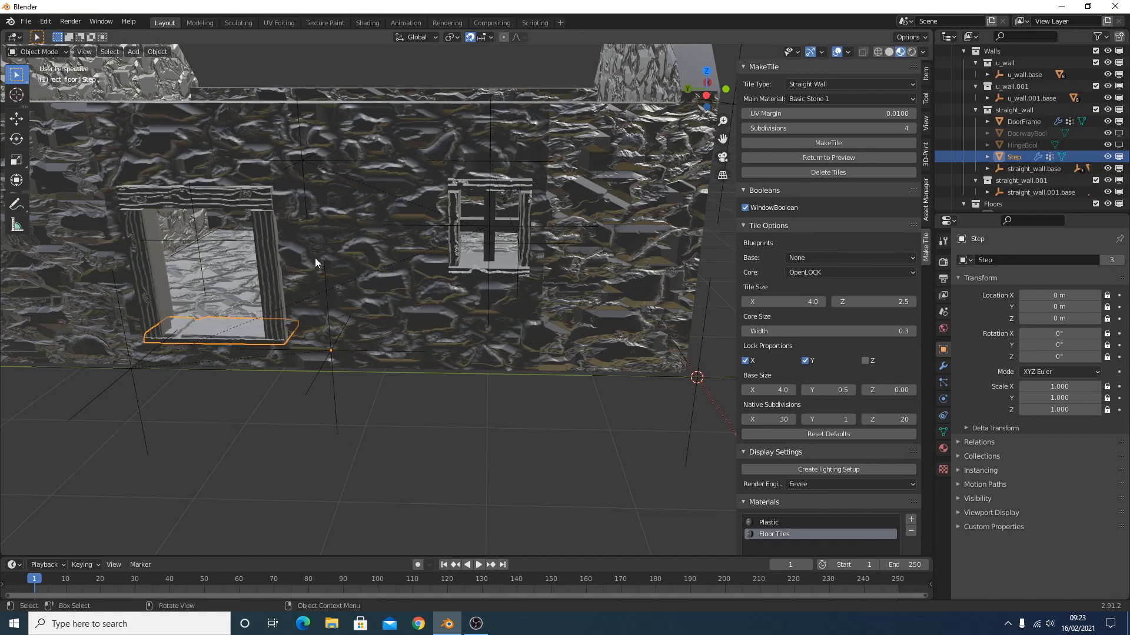
{"action": "middle_click_drag", "start_coordinate": [261, 306], "coordinate": [251, 335]}
{"action": "middle_click_drag", "start_coordinate": [248, 427], "coordinate": [404, 361], "text": "shift"}
{"action": "scroll", "coordinate": [403, 362], "scroll_direction": "up", "scroll_amount": 3}
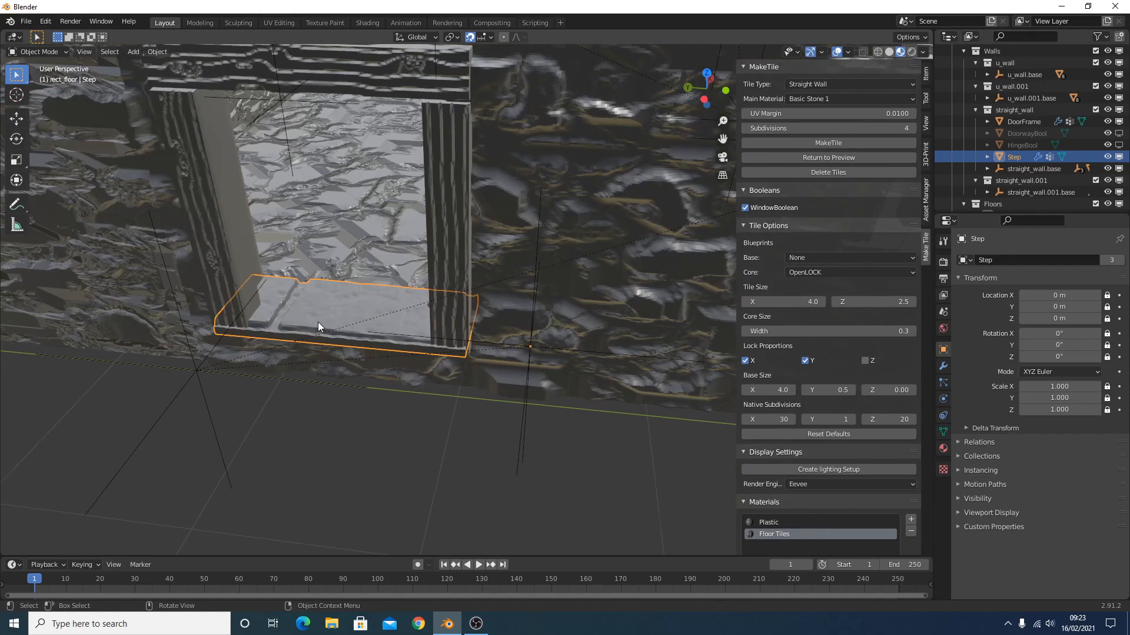
In Edit Mode with X-ray on, select only the vertices along the doorway step's outer front edge
{"action": "key", "text": "Tab"}
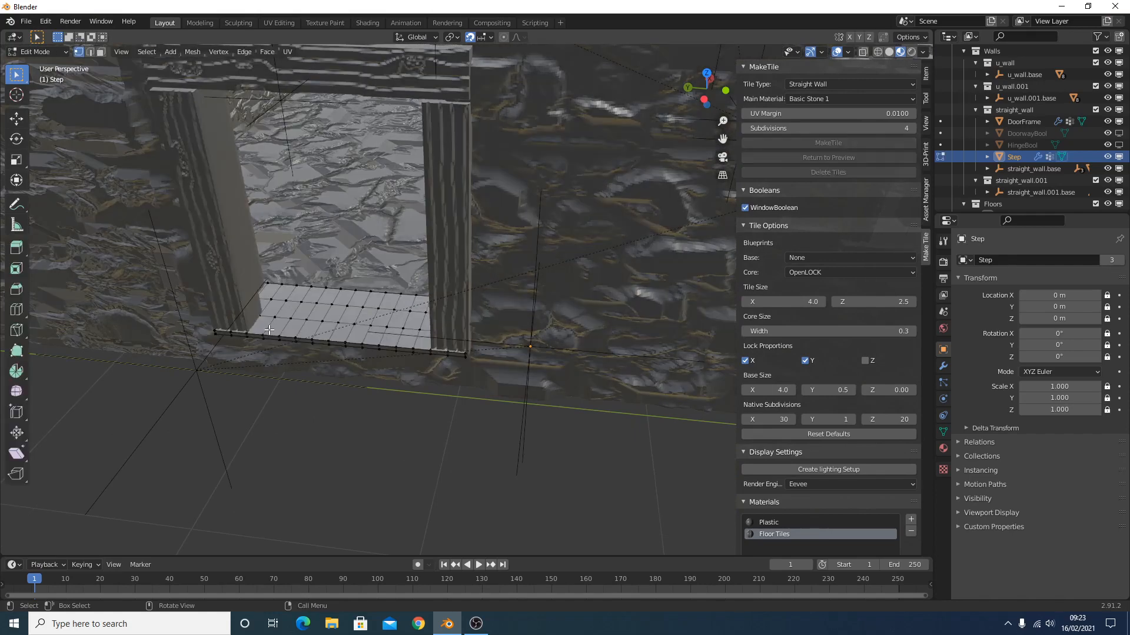
{"action": "left_click_drag", "start_coordinate": [208, 322], "coordinate": [485, 360]}
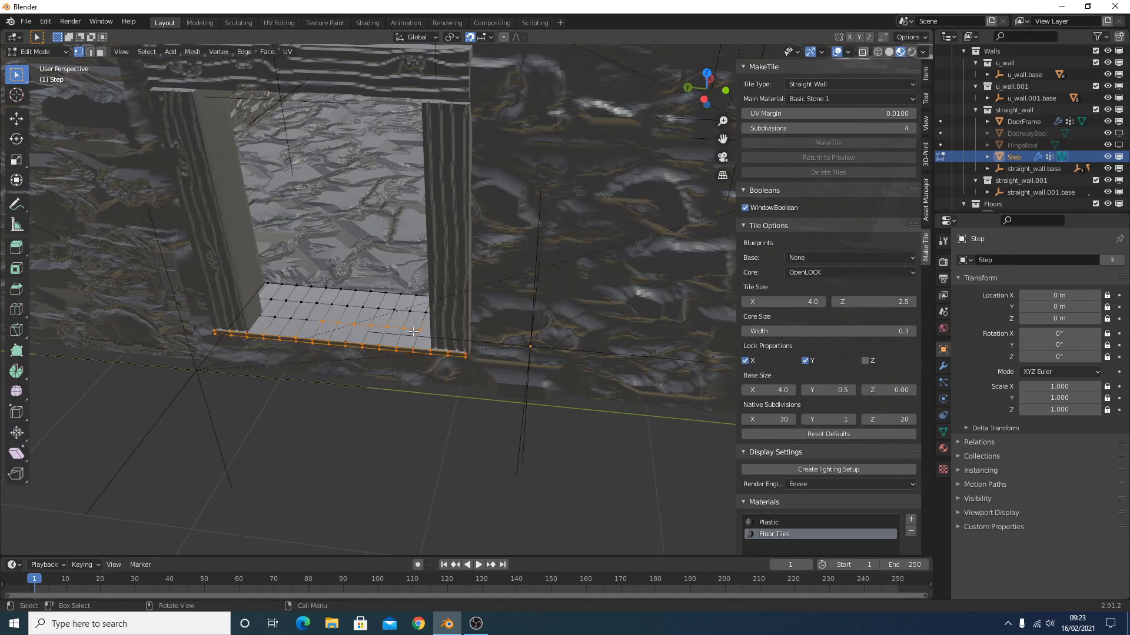
{"action": "left_click", "coordinate": [864, 53]}
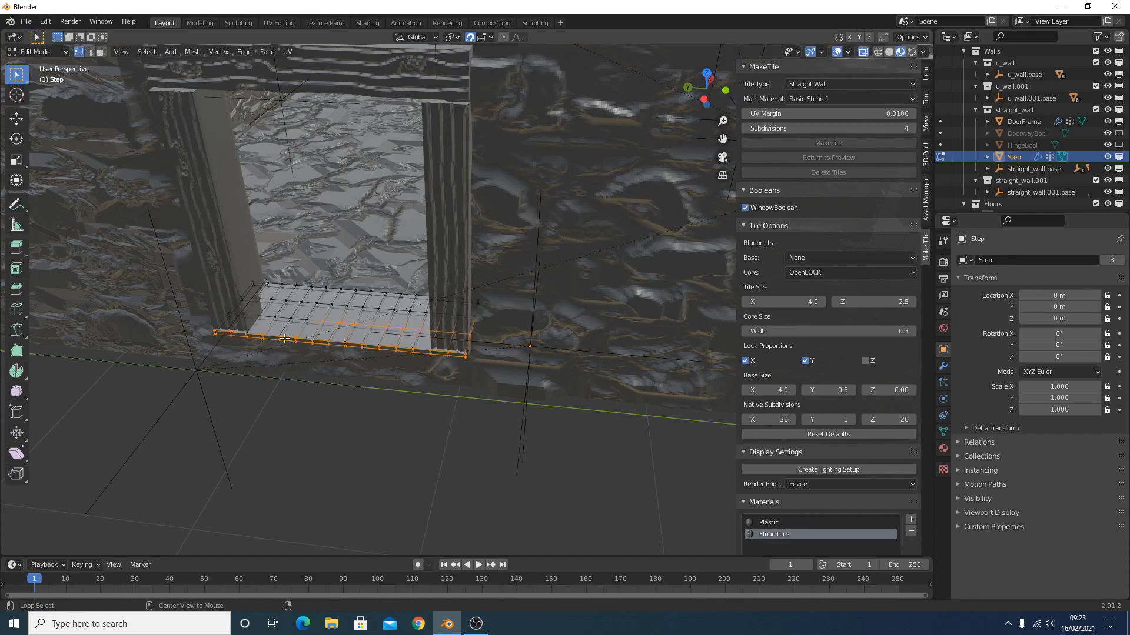
{"action": "key", "text": "alt+a"}
{"action": "middle_click_drag", "start_coordinate": [198, 366], "coordinate": [194, 377]}
{"action": "key", "text": "c"}
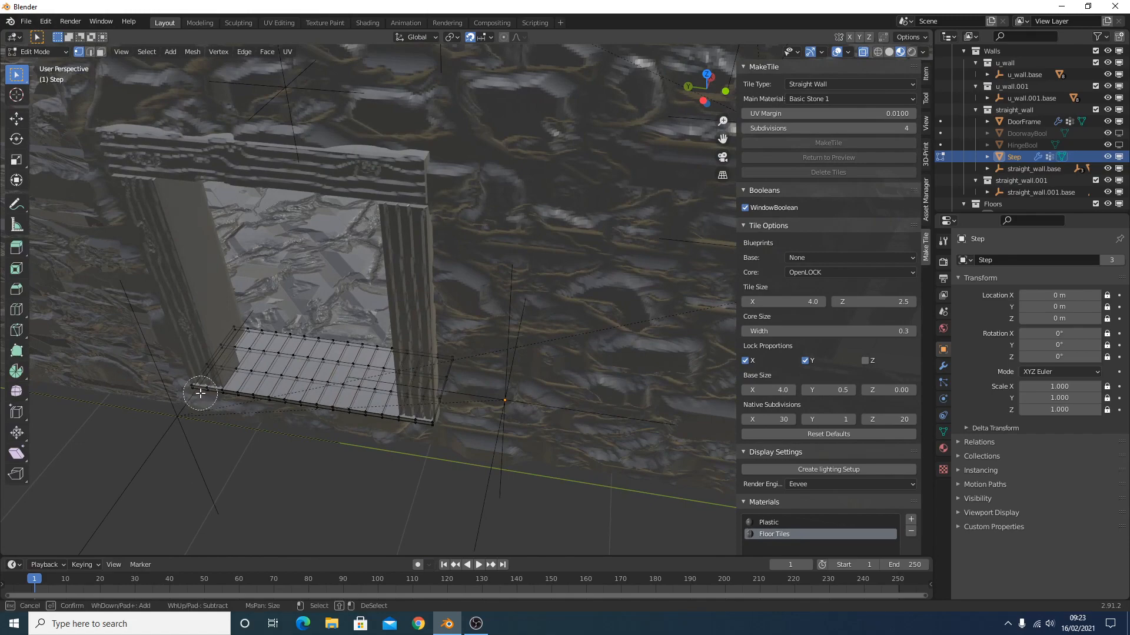
{"action": "left_click_drag", "start_coordinate": [189, 391], "coordinate": [442, 430]}
{"action": "right_click", "coordinate": [444, 428]}
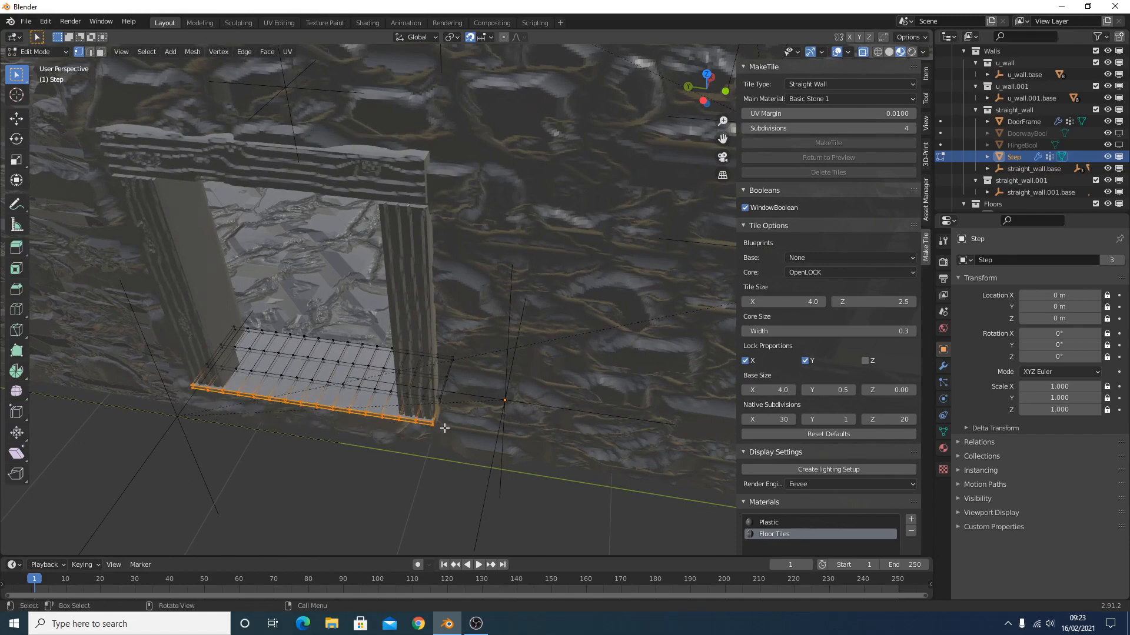
{"action": "scroll", "coordinate": [444, 428], "scroll_direction": "up", "scroll_amount": 6}
{"action": "scroll", "coordinate": [445, 428], "scroll_direction": "down", "scroll_amount": 6}
{"action": "key", "text": "g"}
{"action": "key", "text": "x"}
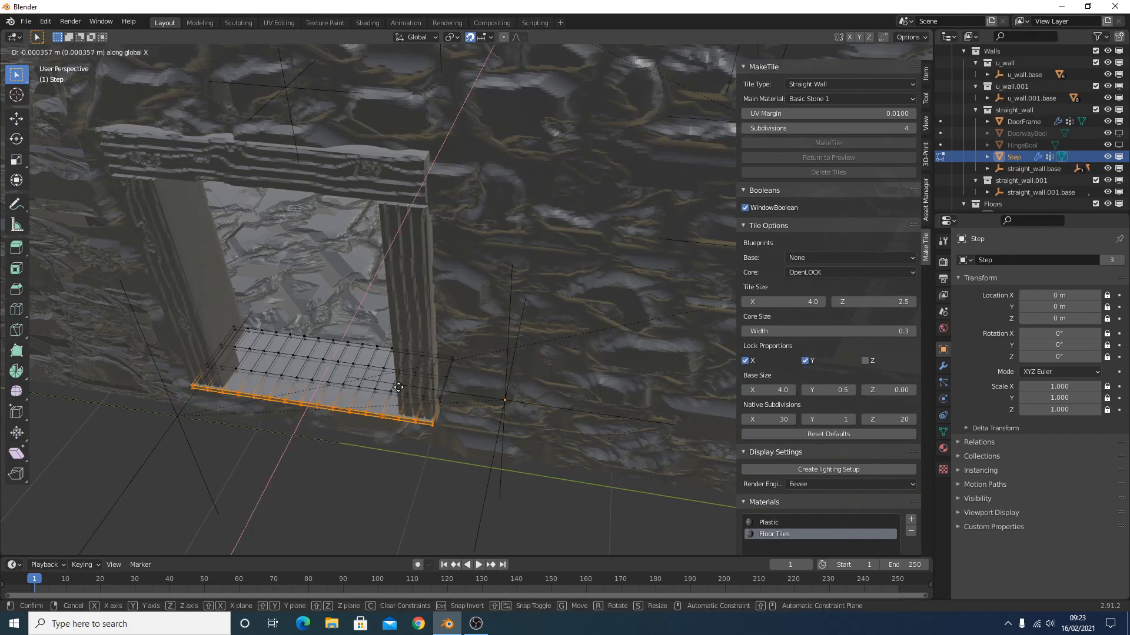
{"action": "right_click", "coordinate": [398, 388]}
Turn off snapping, move the step's front-edge vertices inward about 0.03 m along the global X axis, and return to Object Mode
{"action": "left_click", "coordinate": [469, 37]}
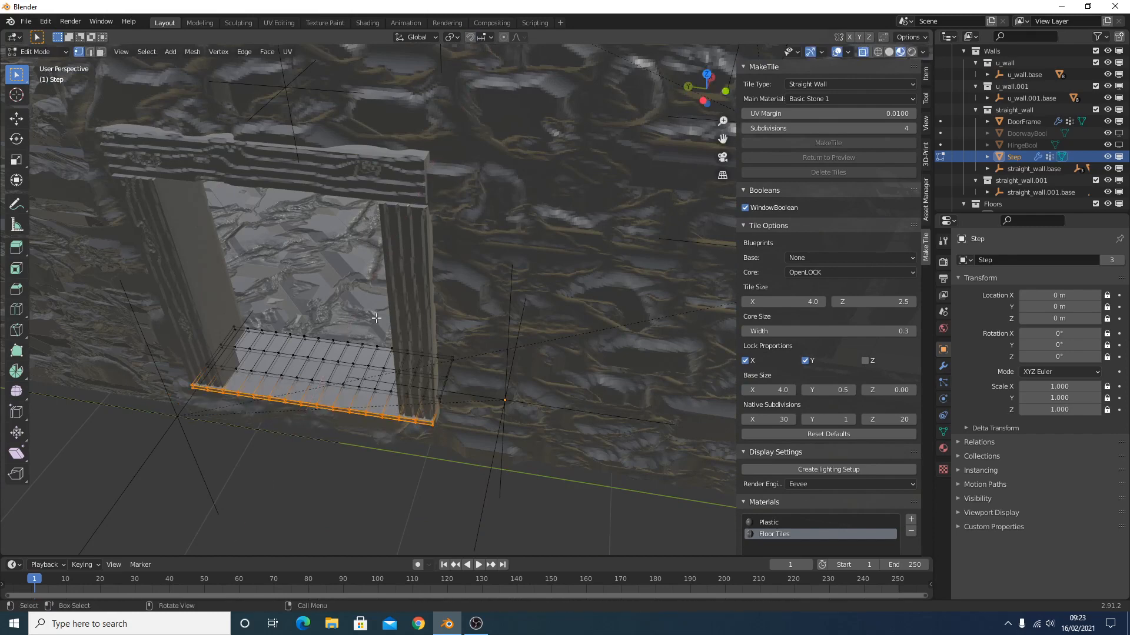
{"action": "key", "text": "g"}
{"action": "key", "text": "x"}
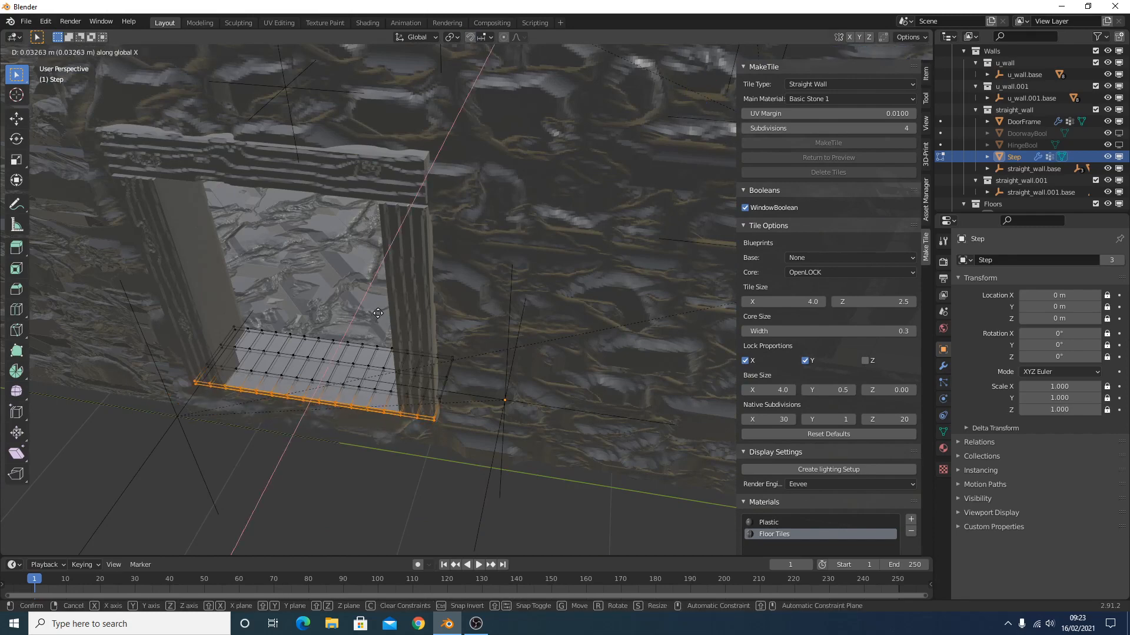
{"action": "left_click", "coordinate": [381, 377]}
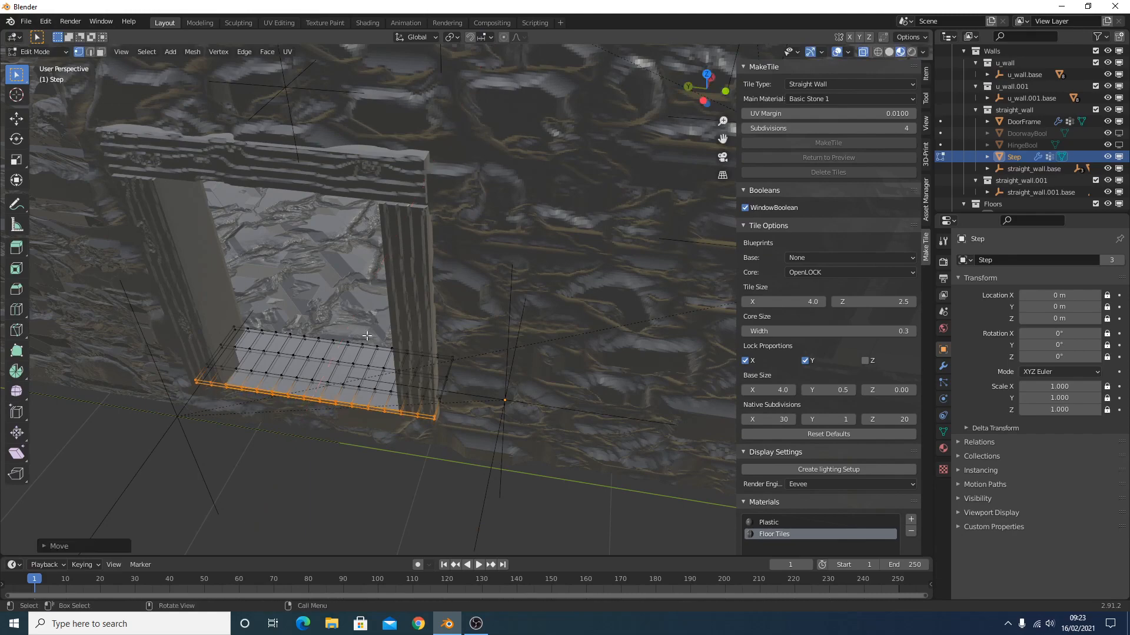
{"action": "scroll", "coordinate": [382, 432], "scroll_direction": "up", "scroll_amount": 3}
{"action": "middle_click_drag", "start_coordinate": [364, 459], "coordinate": [658, 332], "text": "shift"}
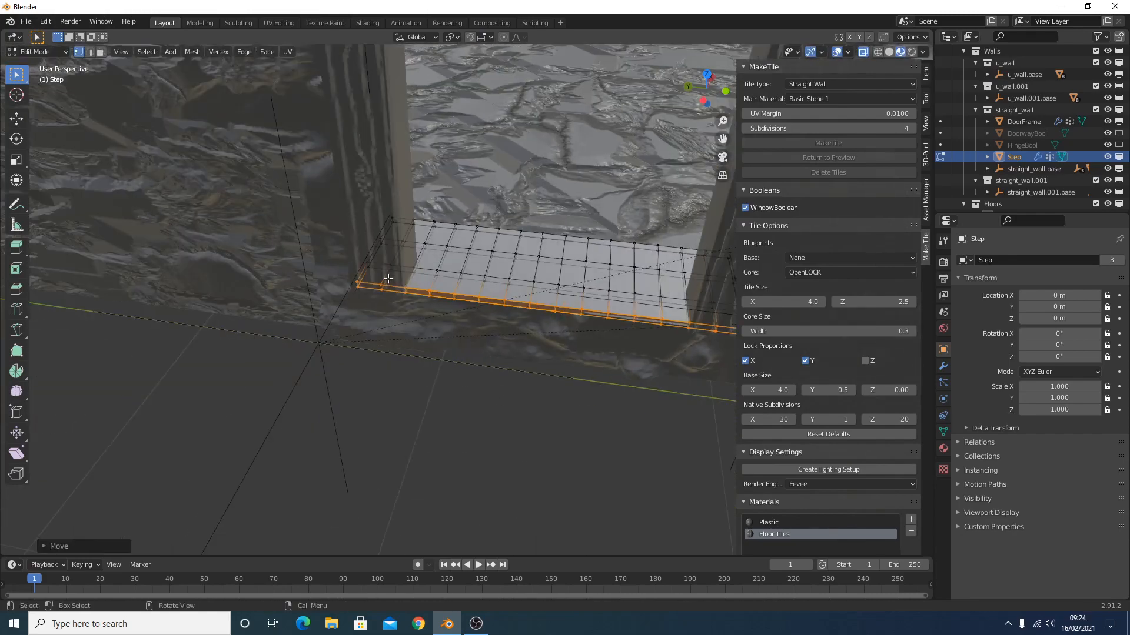
{"action": "scroll", "coordinate": [458, 279], "scroll_direction": "down", "scroll_amount": 2}
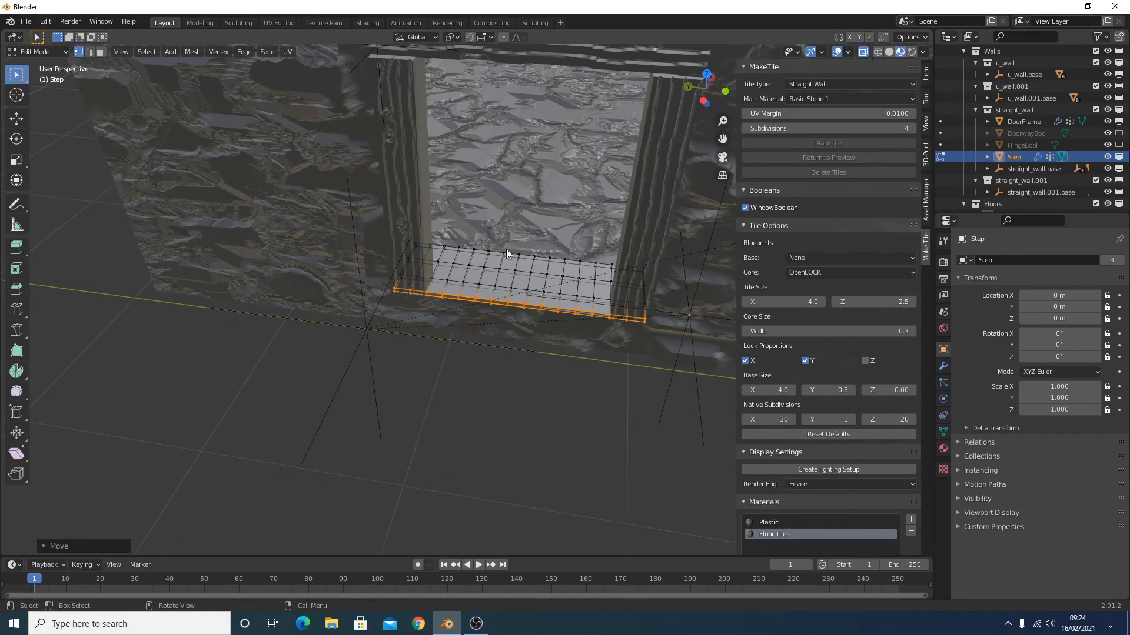
{"action": "key", "text": "Tab"}
Select the front straight wall's core beside the doorway and export that wall as a tile
{"action": "scroll", "coordinate": [506, 257], "scroll_direction": "down", "scroll_amount": 4}
{"action": "middle_click_drag", "start_coordinate": [506, 258], "coordinate": [491, 332]}
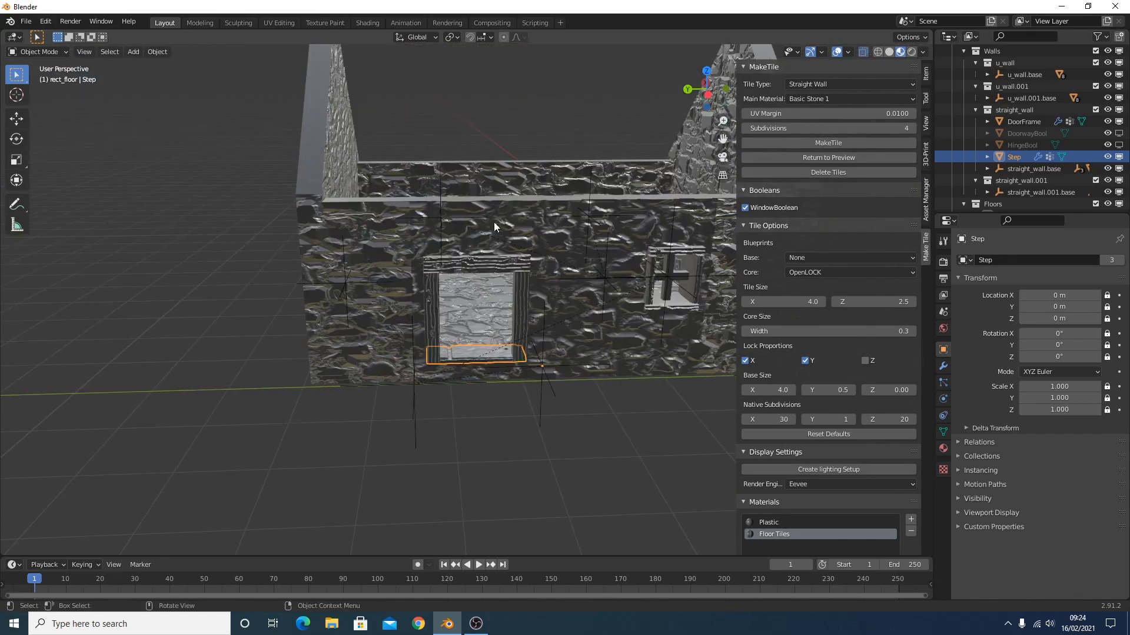
{"action": "middle_click_drag", "start_coordinate": [494, 227], "coordinate": [532, 262]}
{"action": "left_click", "coordinate": [531, 265]}
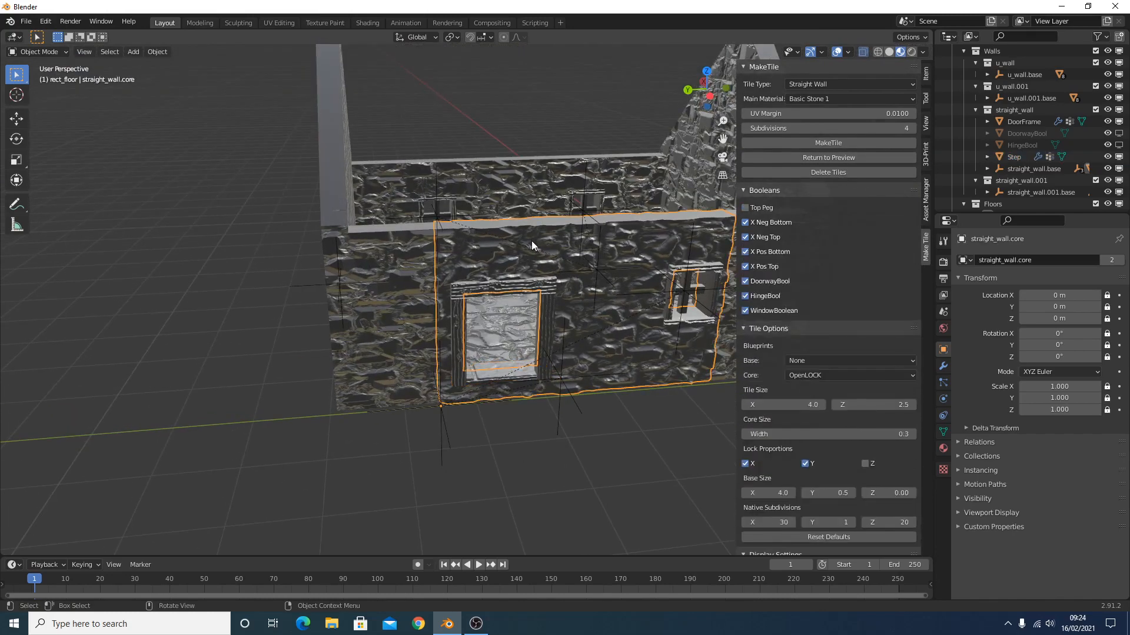
{"action": "scroll", "coordinate": [888, 502], "scroll_direction": "down", "scroll_amount": 20}
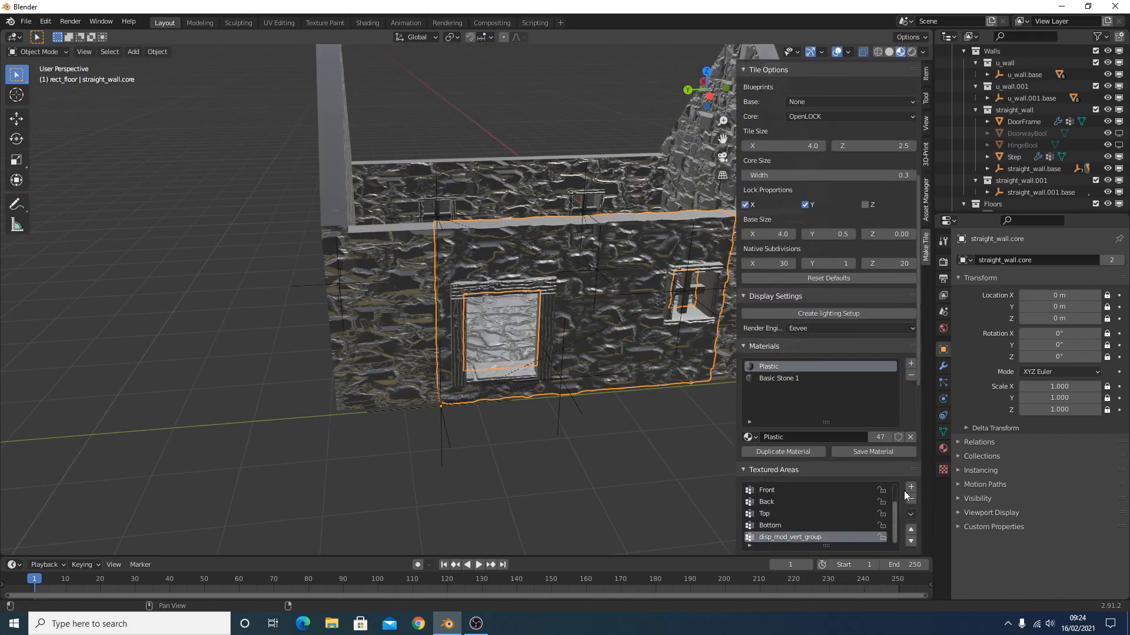
{"action": "scroll", "coordinate": [905, 492], "scroll_direction": "down", "scroll_amount": 6}
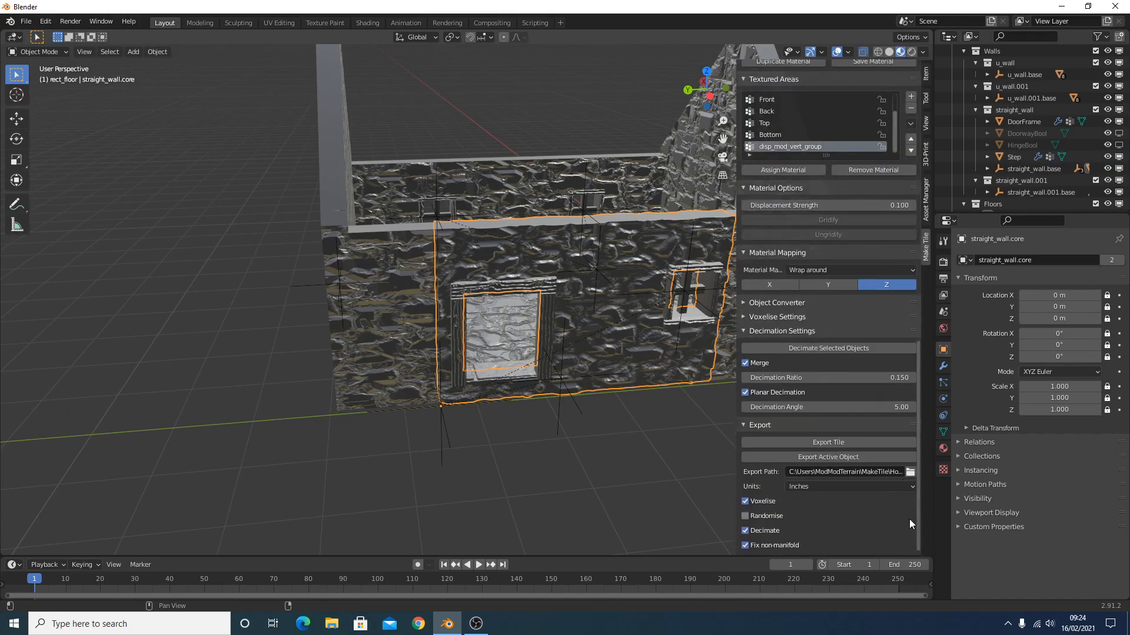
{"action": "left_click", "coordinate": [836, 443]}
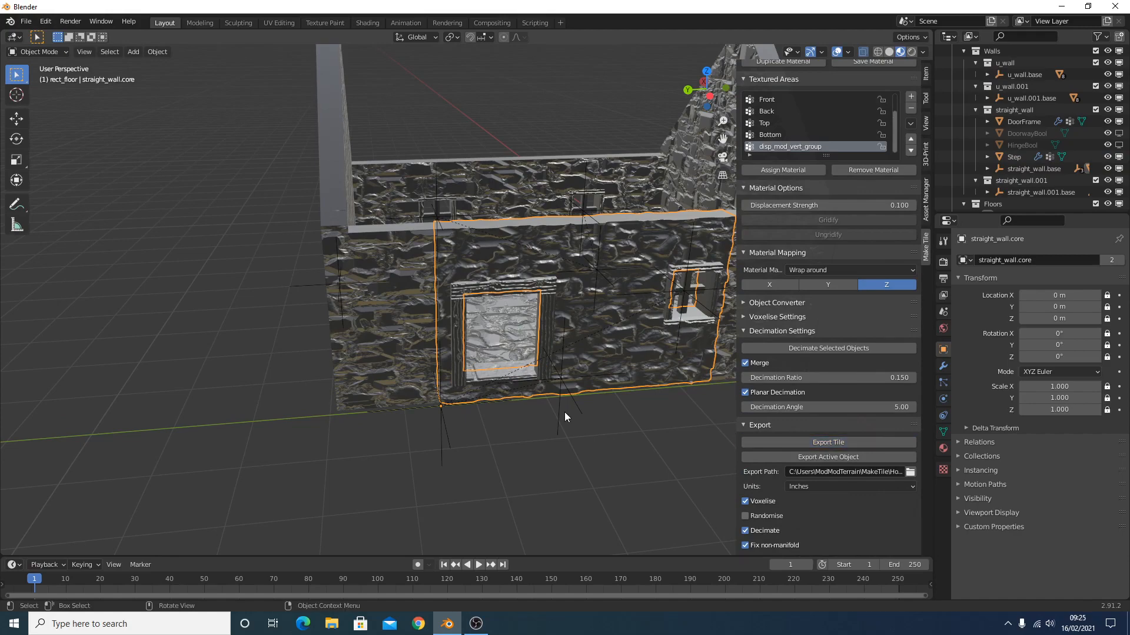
Select both window frames and the straight wall core on the rear wall and convert them with Make 3D
{"action": "scroll", "coordinate": [507, 298], "scroll_direction": "up", "scroll_amount": 6}
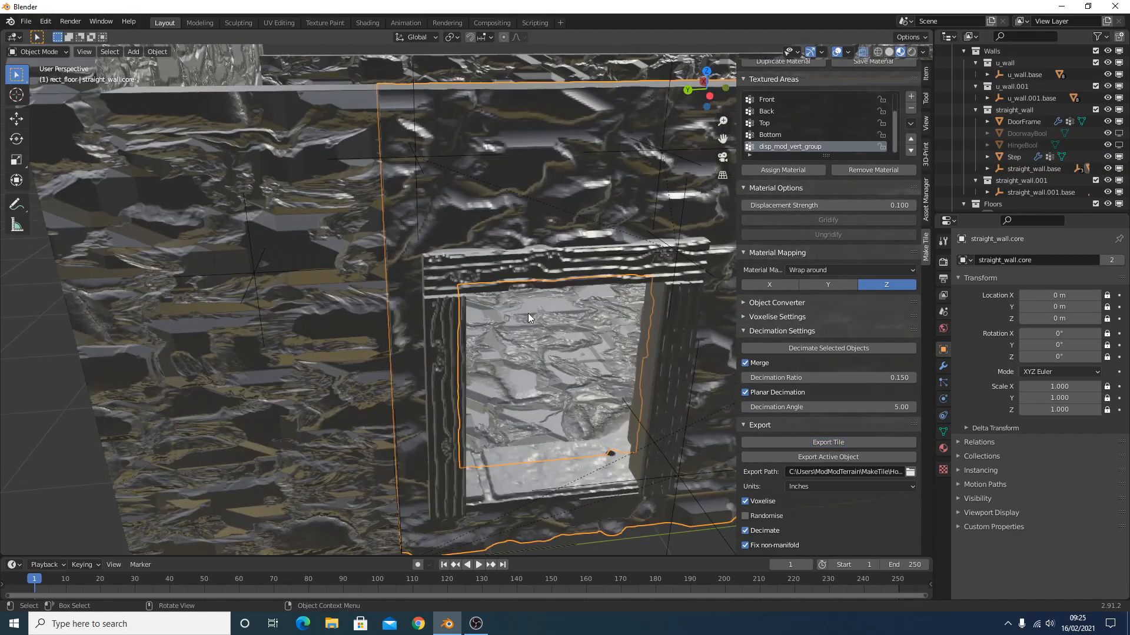
{"action": "scroll", "coordinate": [489, 304], "scroll_direction": "down", "scroll_amount": 6}
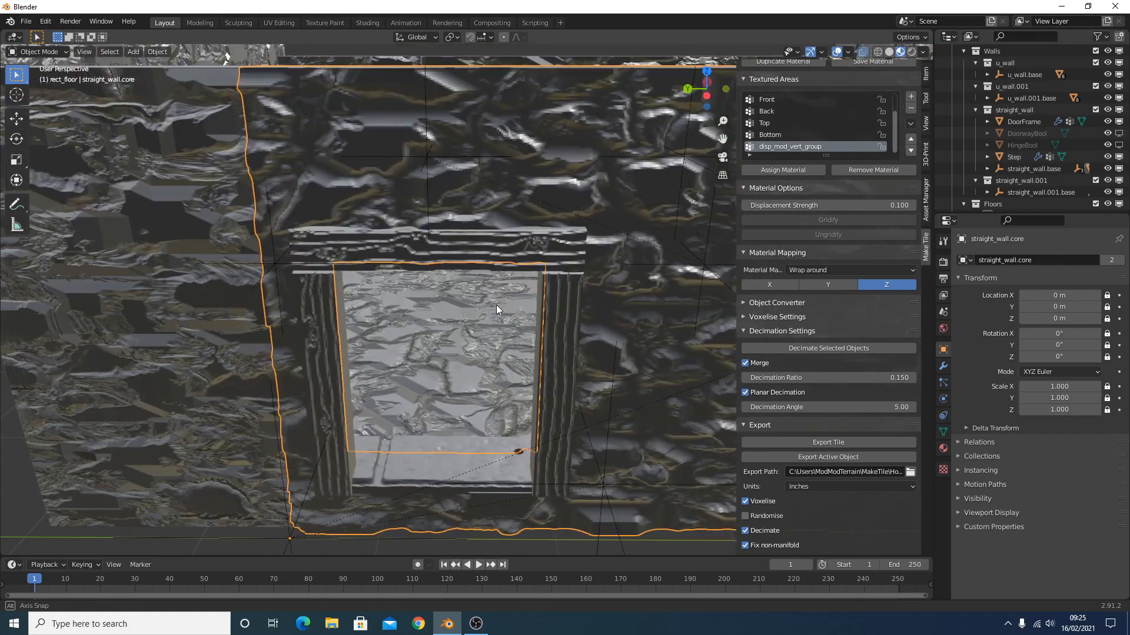
{"action": "scroll", "coordinate": [496, 304], "scroll_direction": "down", "scroll_amount": 3}
{"action": "scroll", "coordinate": [857, 332], "scroll_direction": "up", "scroll_amount": 15}
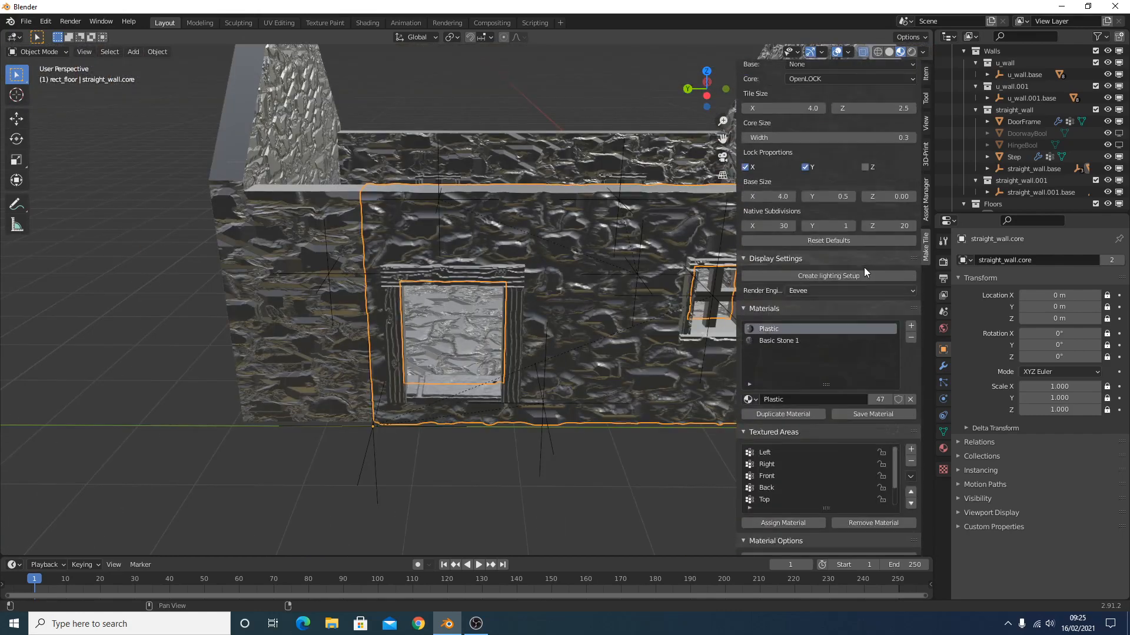
{"action": "scroll", "coordinate": [866, 266], "scroll_direction": "up", "scroll_amount": 2}
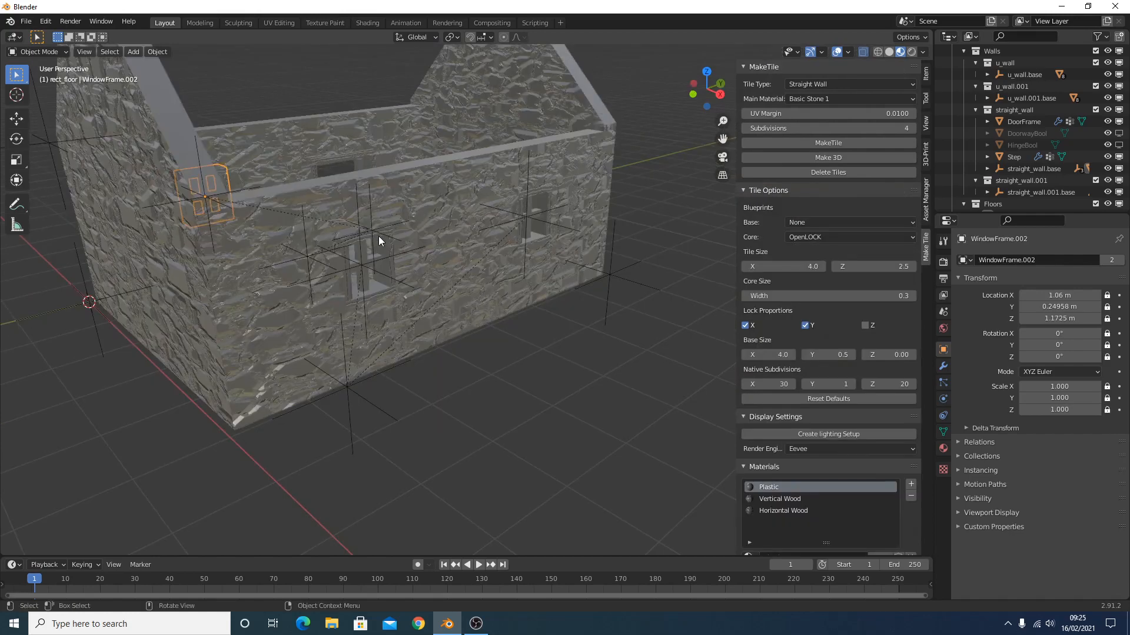
{"action": "left_click", "coordinate": [378, 234]}
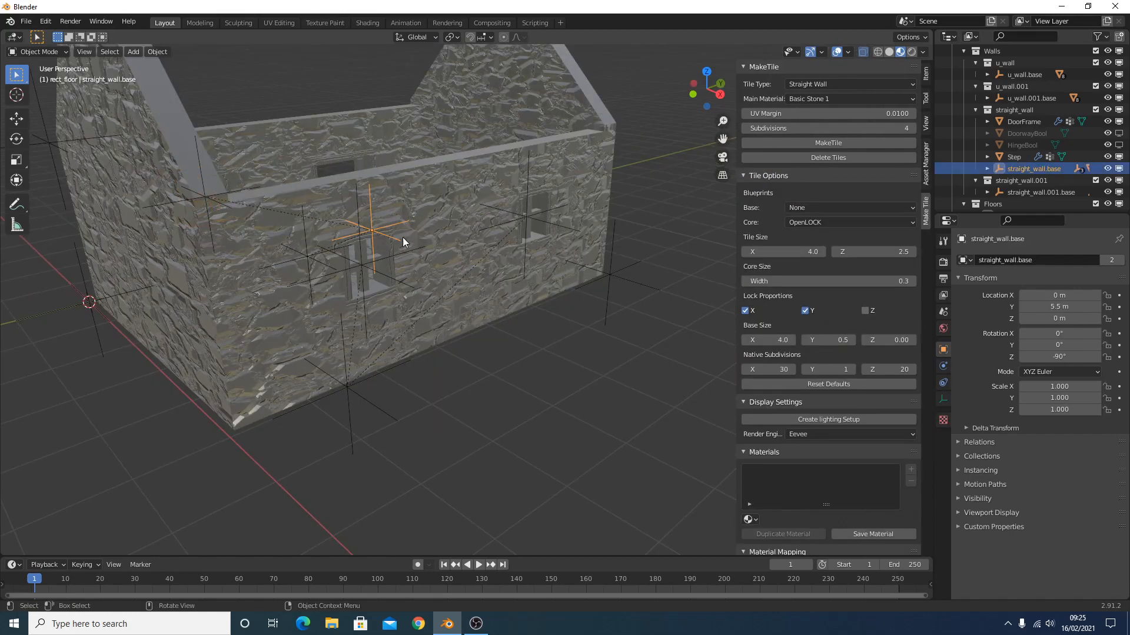
{"action": "left_click", "coordinate": [393, 274]}
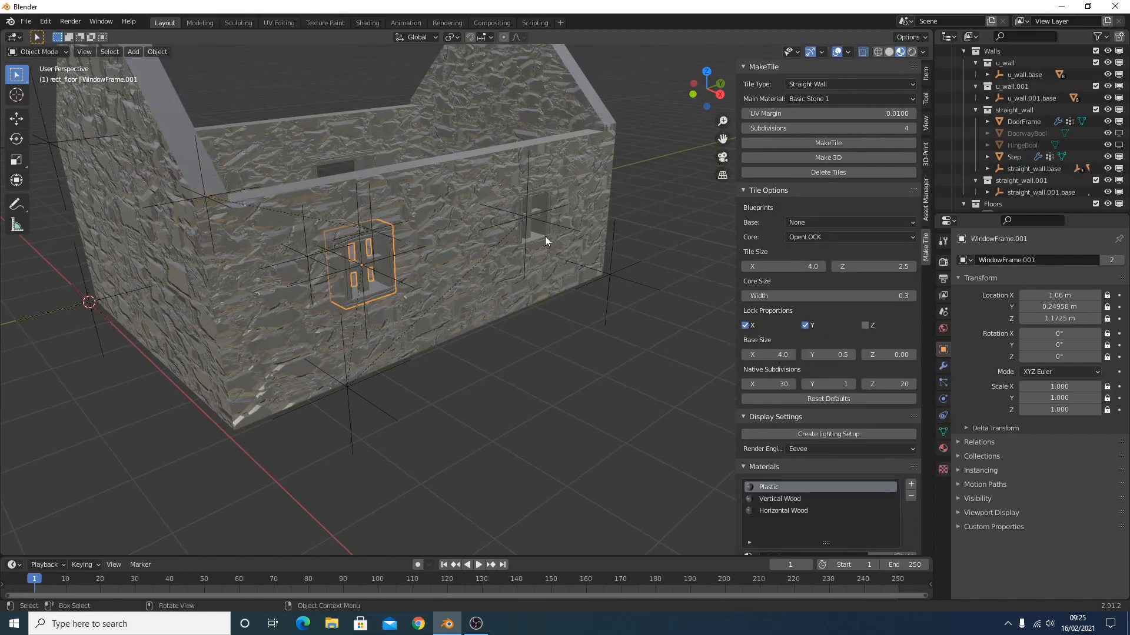
{"action": "left_click", "coordinate": [528, 232], "text": "shift"}
{"action": "left_click", "coordinate": [457, 182], "text": "shift"}
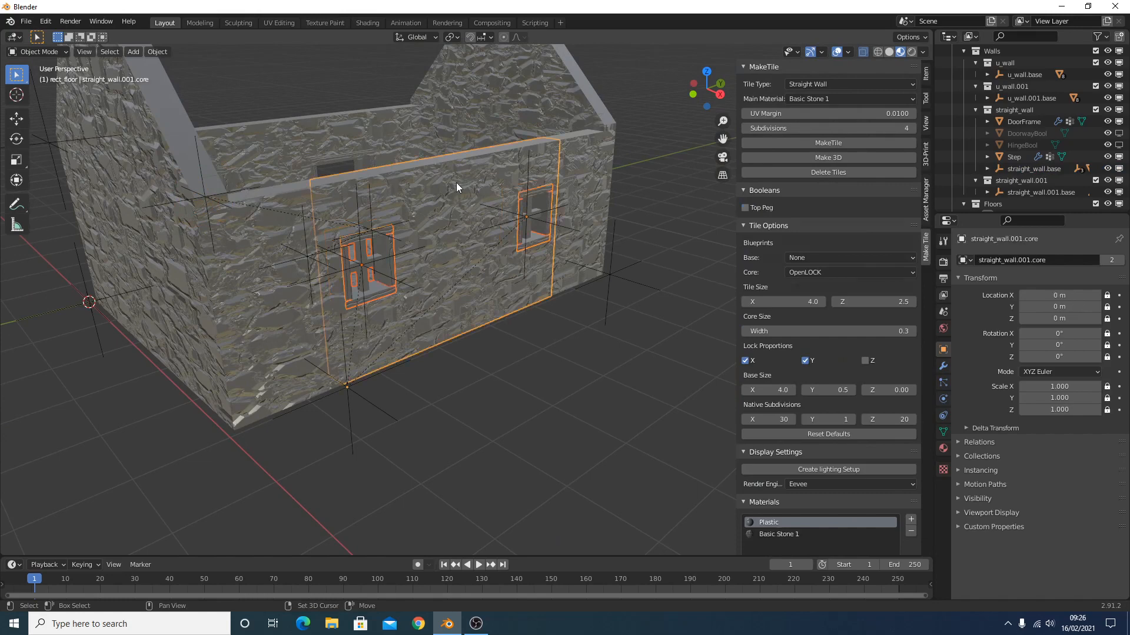
{"action": "left_click", "coordinate": [825, 160]}
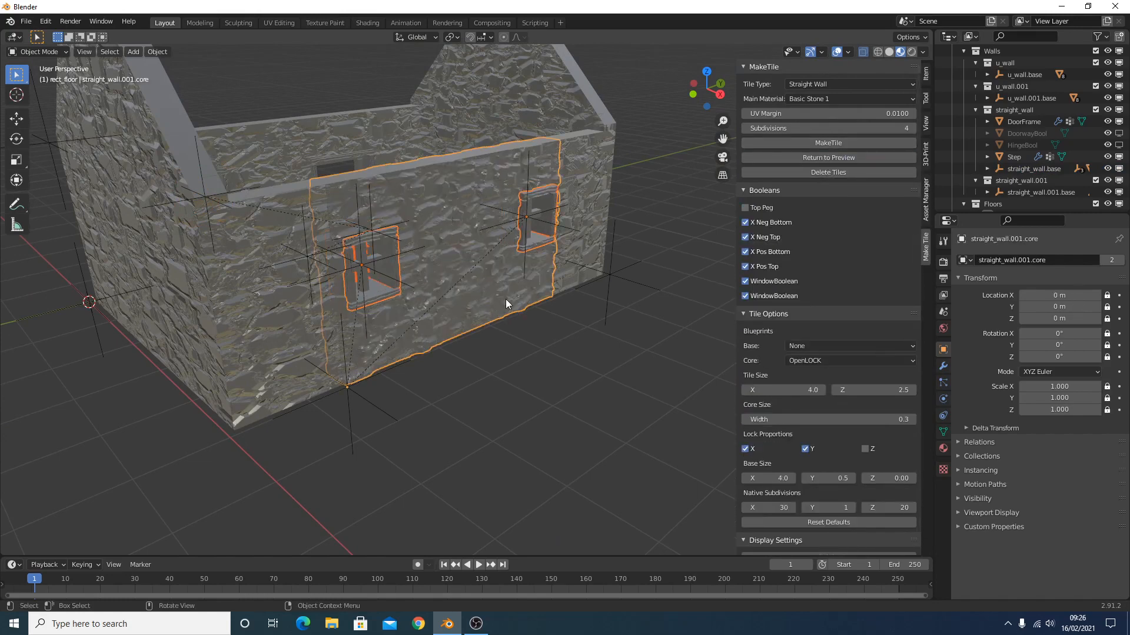
Export the rear straight wall with its two windows as a tile, in inches with Voxelise, Decimate and Fix non-manifold on
{"action": "middle_click_drag", "start_coordinate": [509, 298], "coordinate": [468, 290]}
{"action": "scroll", "coordinate": [469, 291], "scroll_direction": "up", "scroll_amount": 2}
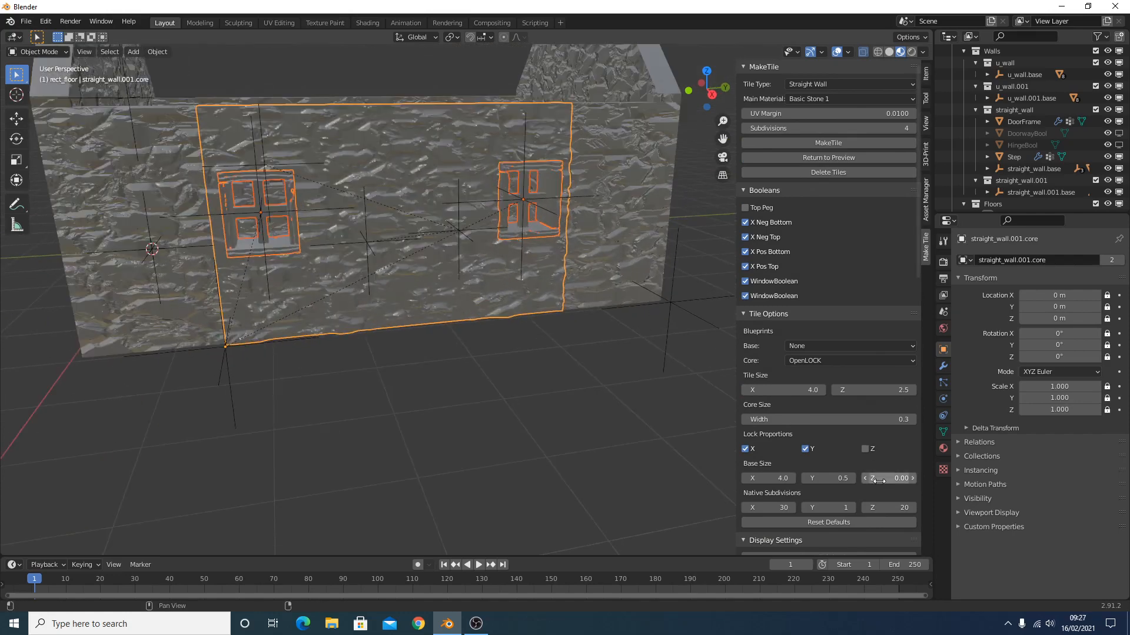
{"action": "scroll", "coordinate": [877, 484], "scroll_direction": "down", "scroll_amount": 10}
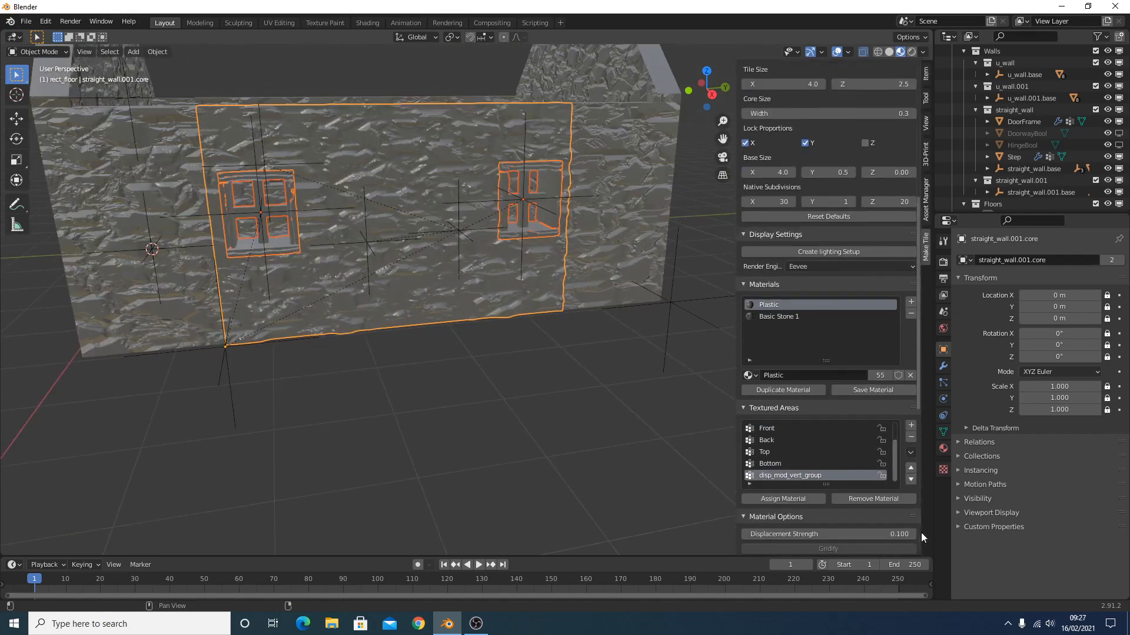
{"action": "scroll", "coordinate": [909, 527], "scroll_direction": "down", "scroll_amount": 12}
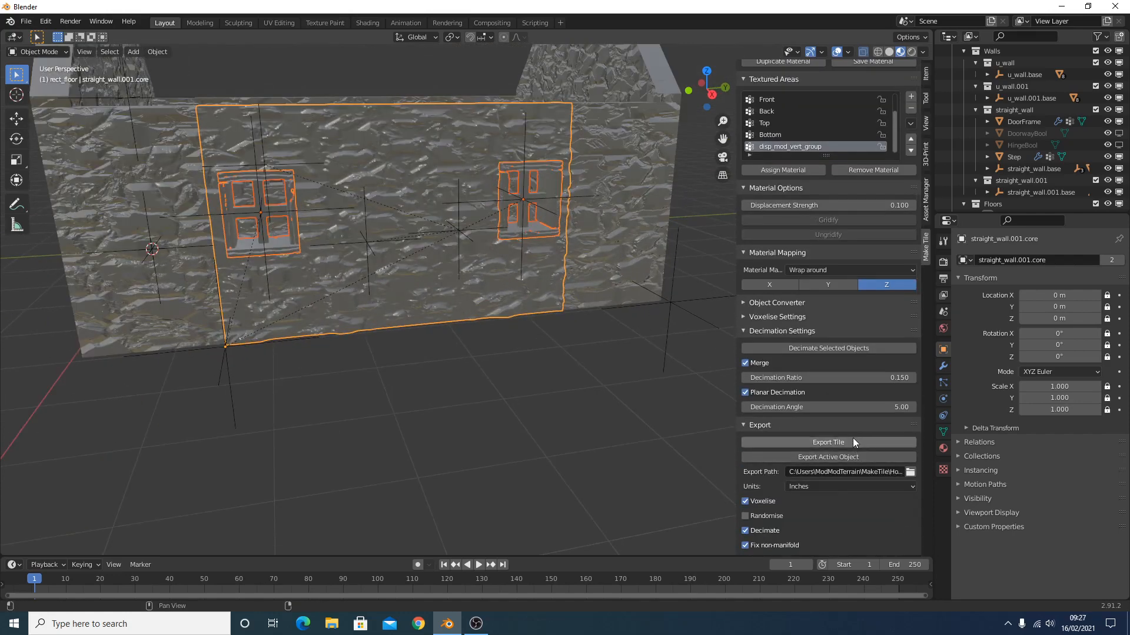
{"action": "left_click", "coordinate": [852, 442]}
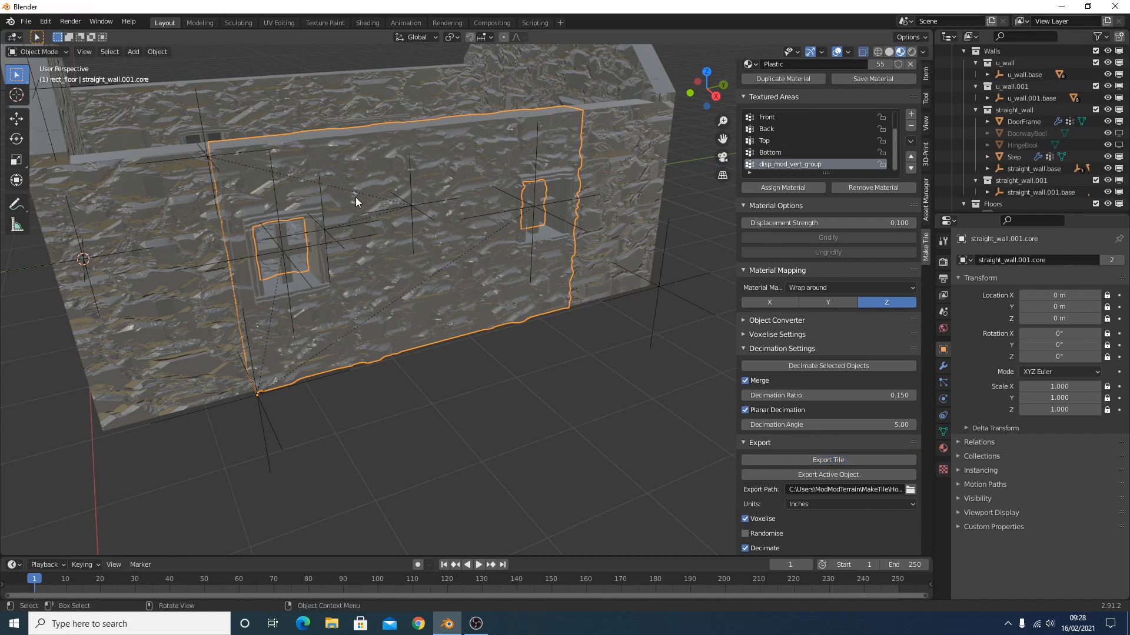
Return the rear wall core and both of its window frames to preview
{"action": "scroll", "coordinate": [899, 246], "scroll_direction": "up", "scroll_amount": 12}
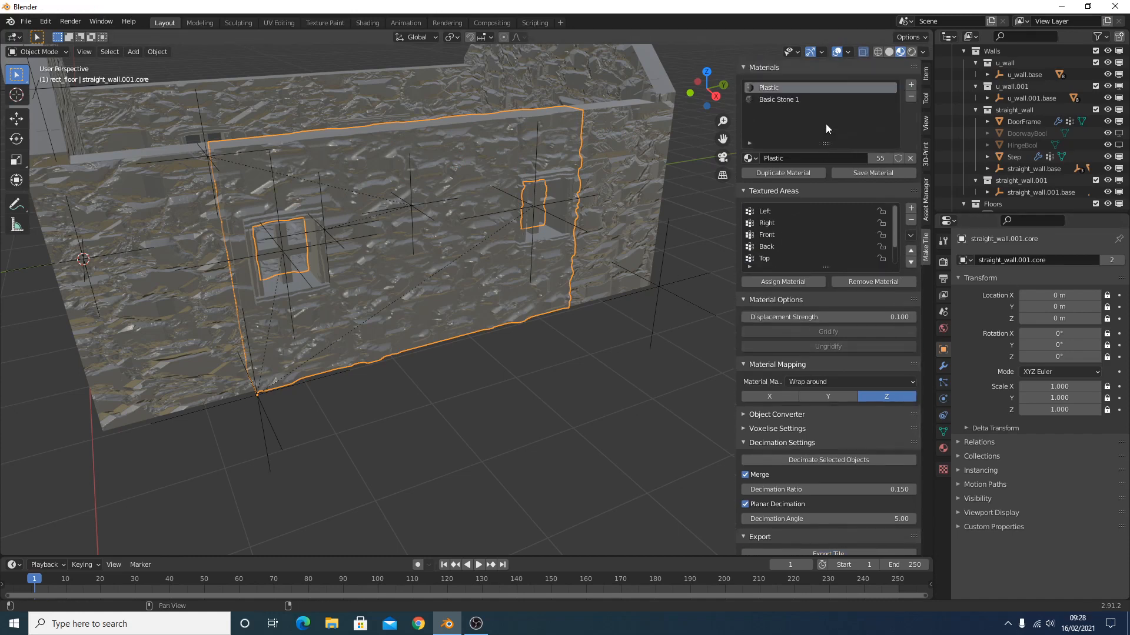
{"action": "scroll", "coordinate": [831, 117], "scroll_direction": "up", "scroll_amount": 10}
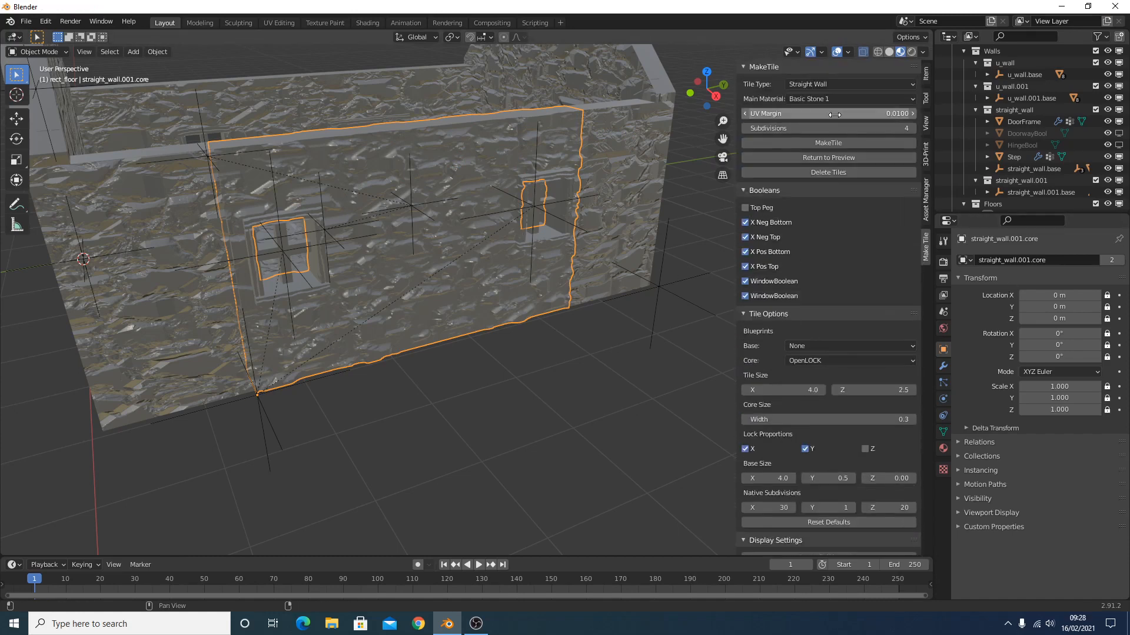
{"action": "left_click", "coordinate": [844, 156]}
{"action": "left_click", "coordinate": [536, 182]}
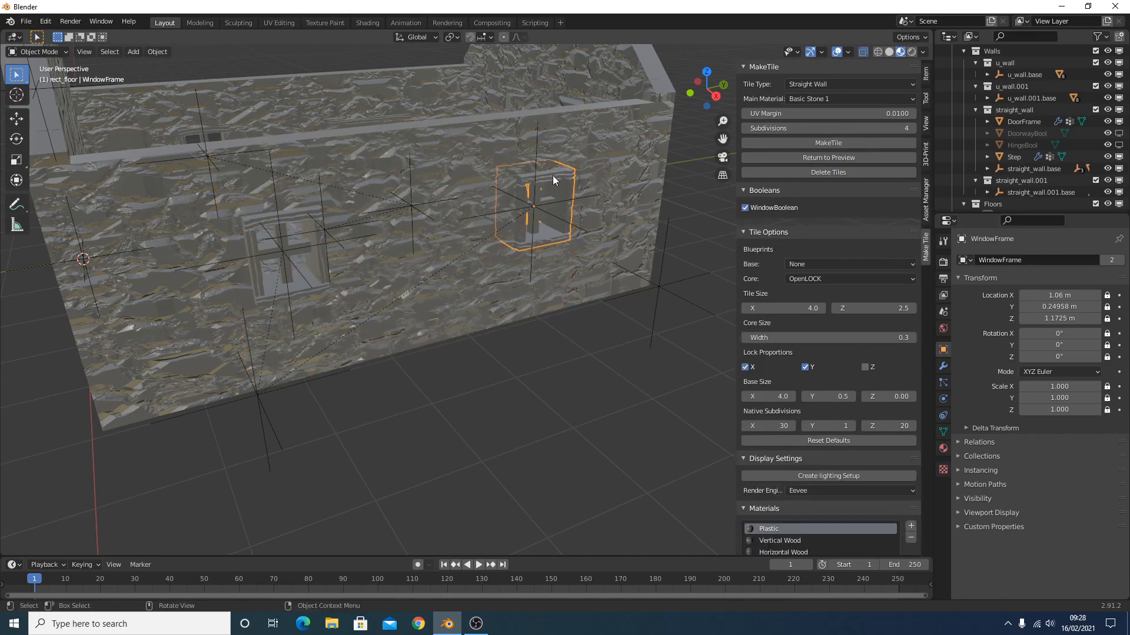
{"action": "left_click", "coordinate": [295, 215], "text": "shift"}
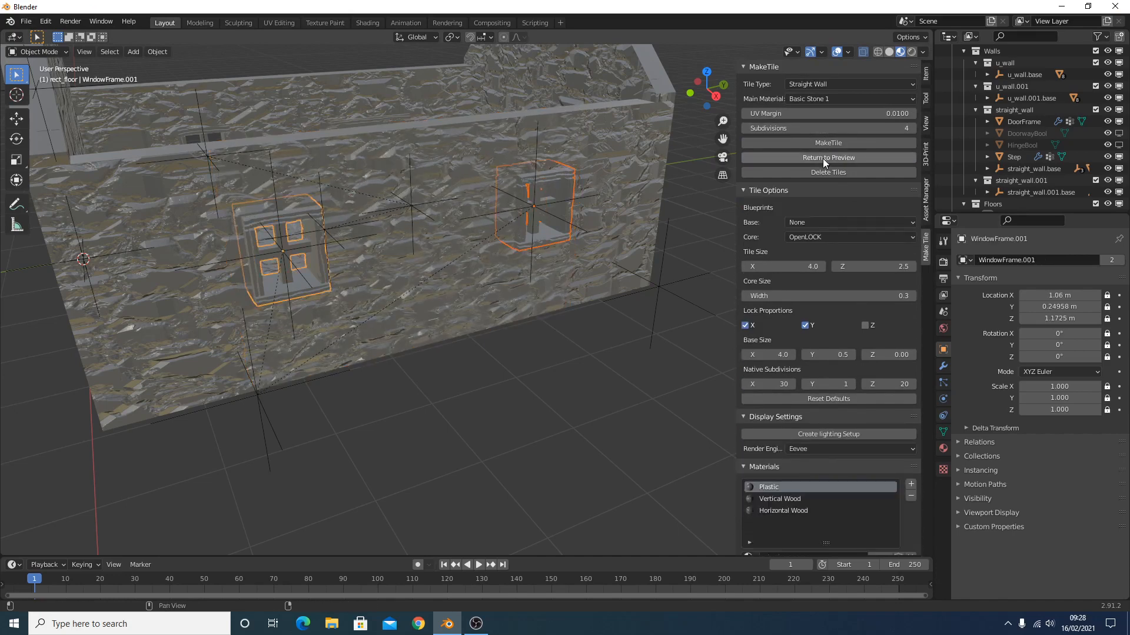
{"action": "left_click", "coordinate": [822, 158]}
Unhide all hidden objects so the roof shows on the house, and view the whole building
{"action": "scroll", "coordinate": [378, 183], "scroll_direction": "down", "scroll_amount": 8}
{"action": "middle_click_drag", "start_coordinate": [378, 184], "coordinate": [599, 191]}
{"action": "key", "text": "alt+h"}
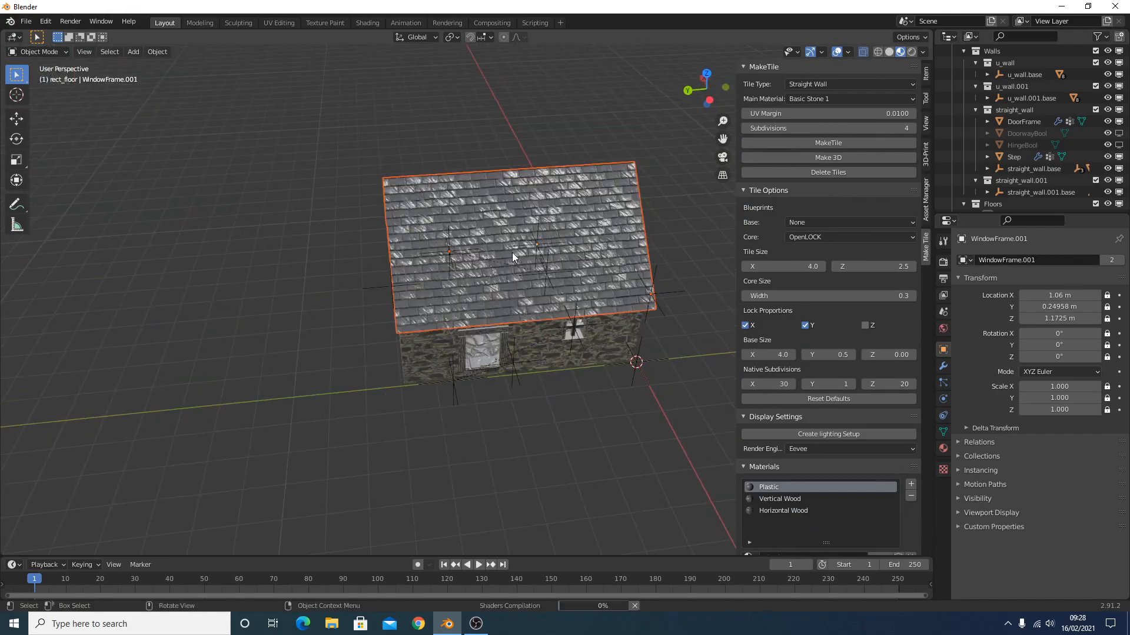
{"action": "middle_click_drag", "start_coordinate": [512, 253], "coordinate": [518, 233]}
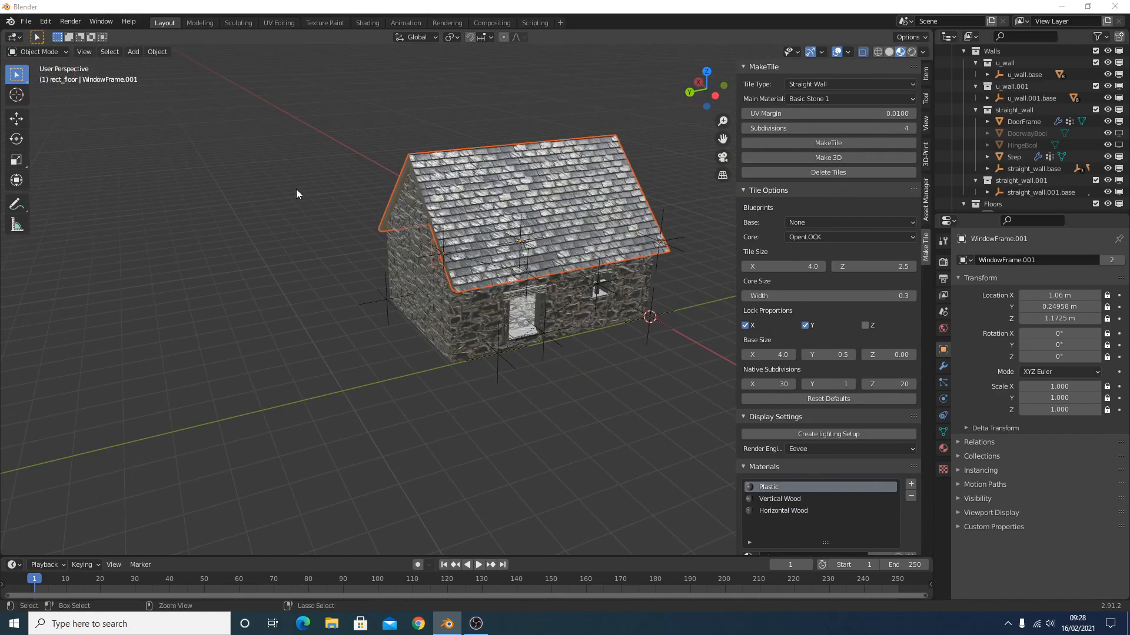
Save the Blender project as House1 in the MakeTile House folder
{"action": "key", "text": "ctrl+s"}
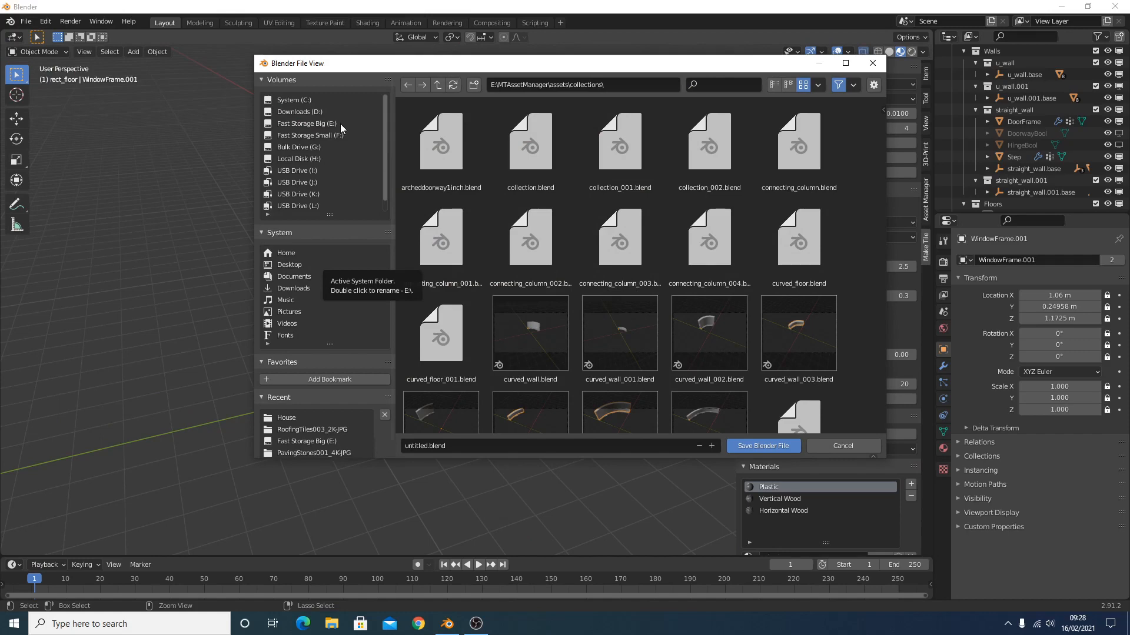
{"action": "left_click", "coordinate": [284, 419]}
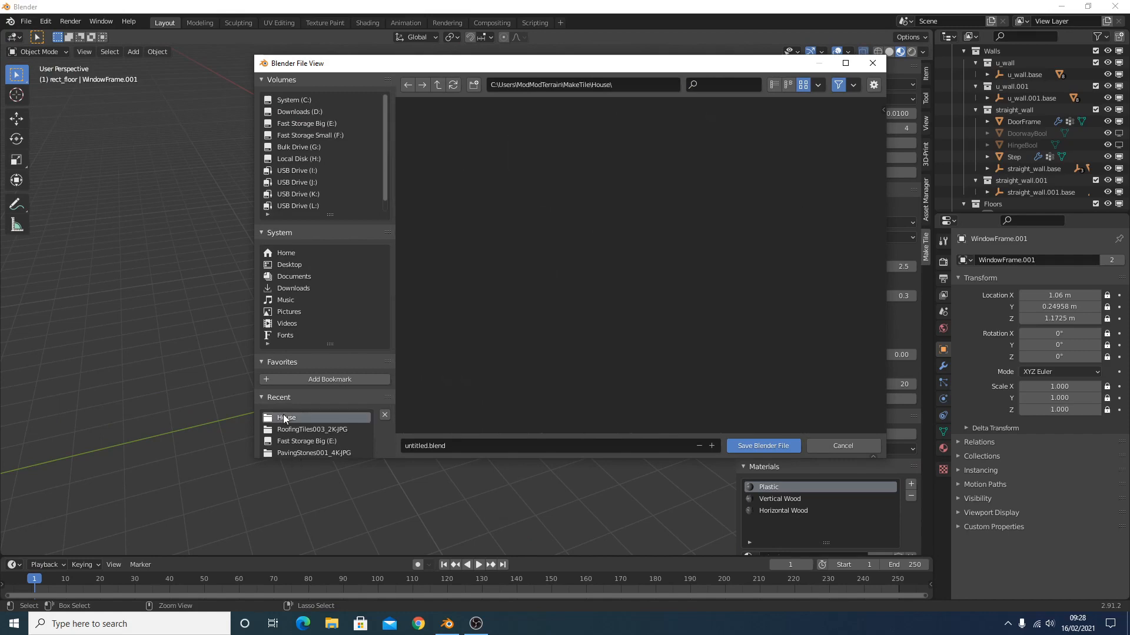
{"action": "left_click", "coordinate": [454, 445]}
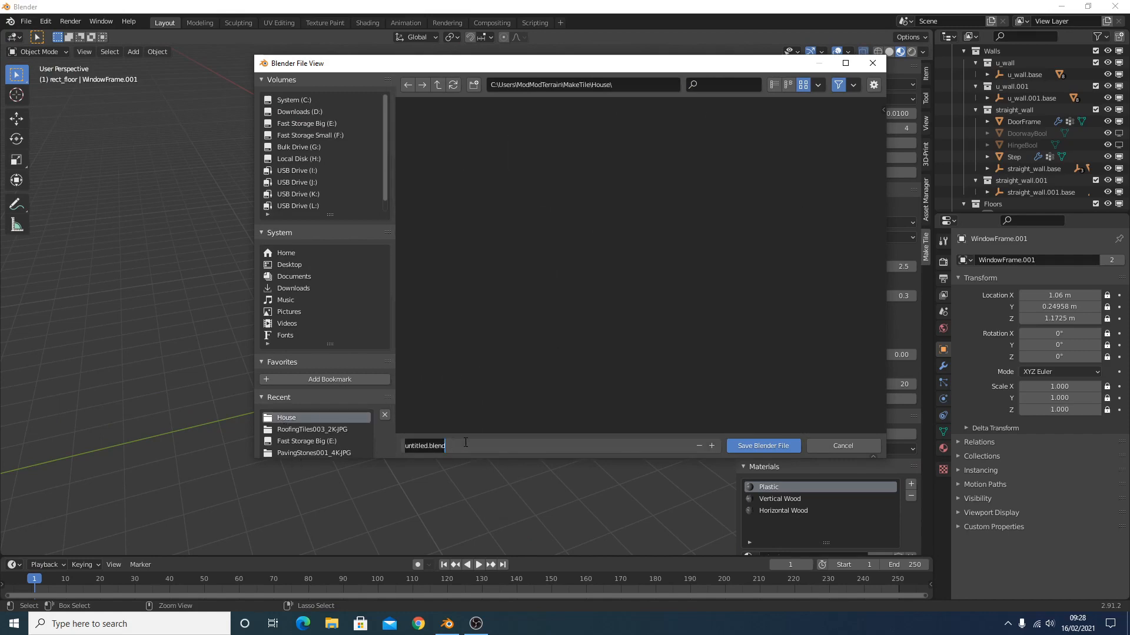
{"action": "type", "text": "House1"}
{"action": "left_click", "coordinate": [764, 446]}
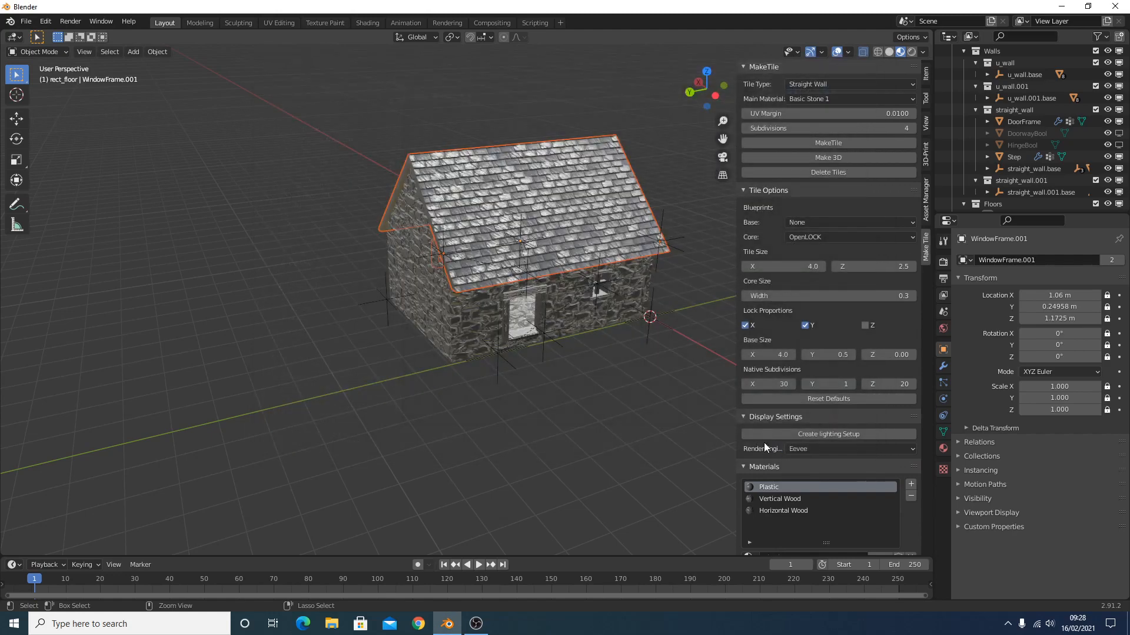
Create a new General file and delete all of its default objects
{"action": "scroll", "coordinate": [570, 386], "scroll_direction": "down", "scroll_amount": 3}
{"action": "middle_click_drag", "start_coordinate": [655, 391], "coordinate": [623, 386]}
{"action": "key", "text": "ctrl+n"}
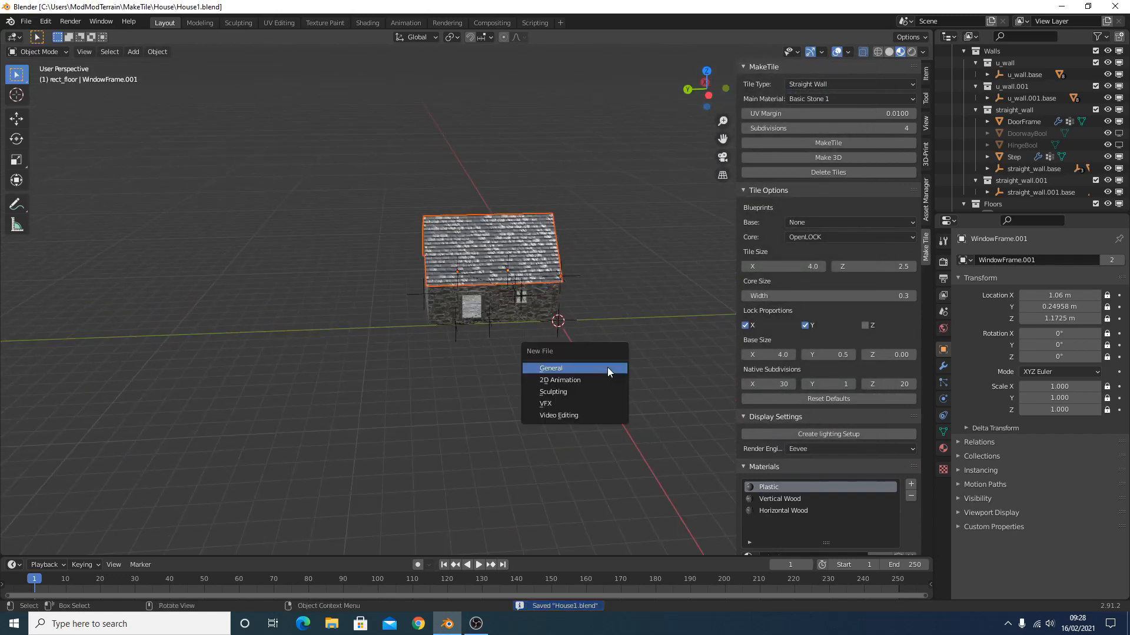
{"action": "left_click", "coordinate": [602, 368]}
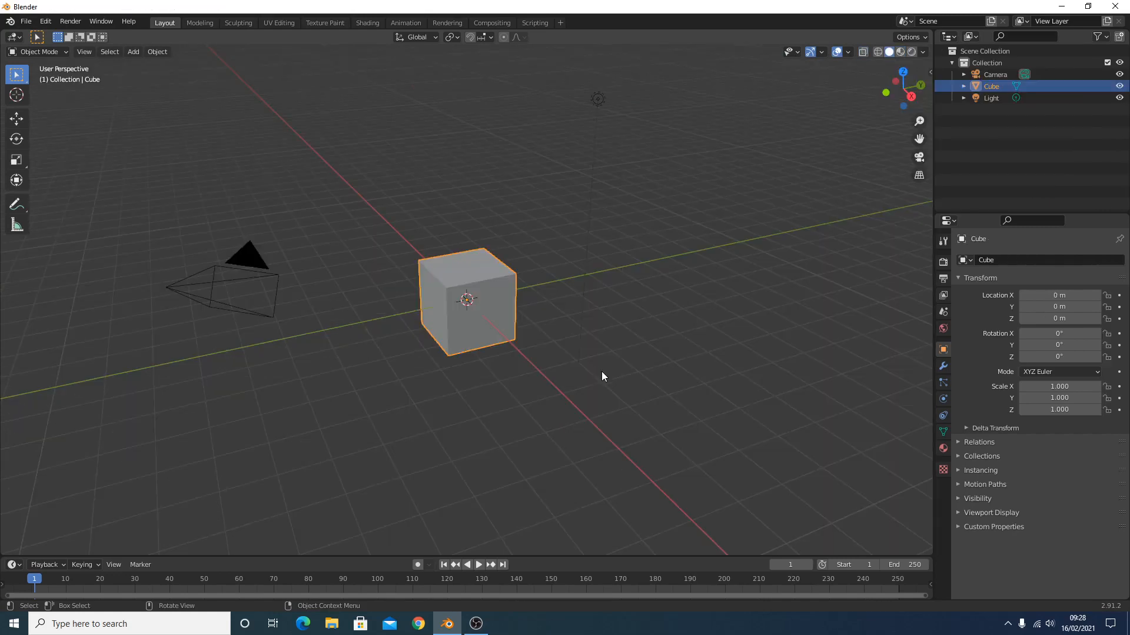
{"action": "key", "text": "a"}
{"action": "key", "text": "x"}
{"action": "left_click", "coordinate": [493, 283]}
Import all the exported roof, straight wall and U wall STL files from the House folder and view the assembled house
{"action": "left_click", "coordinate": [31, 22]}
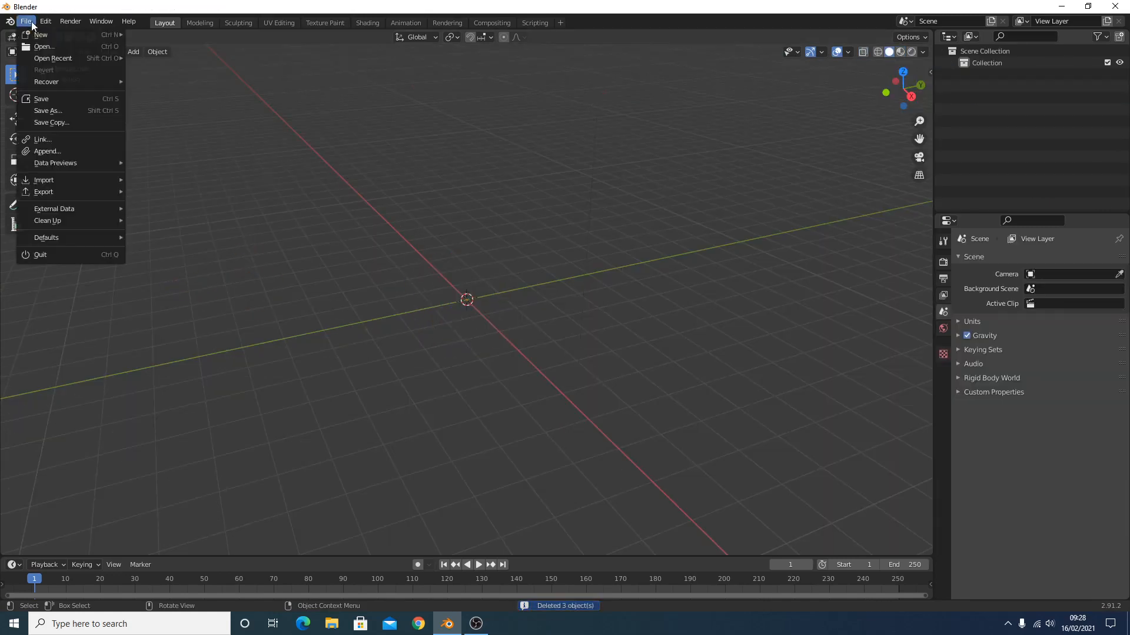
{"action": "mouse_move", "coordinate": [53, 182]}
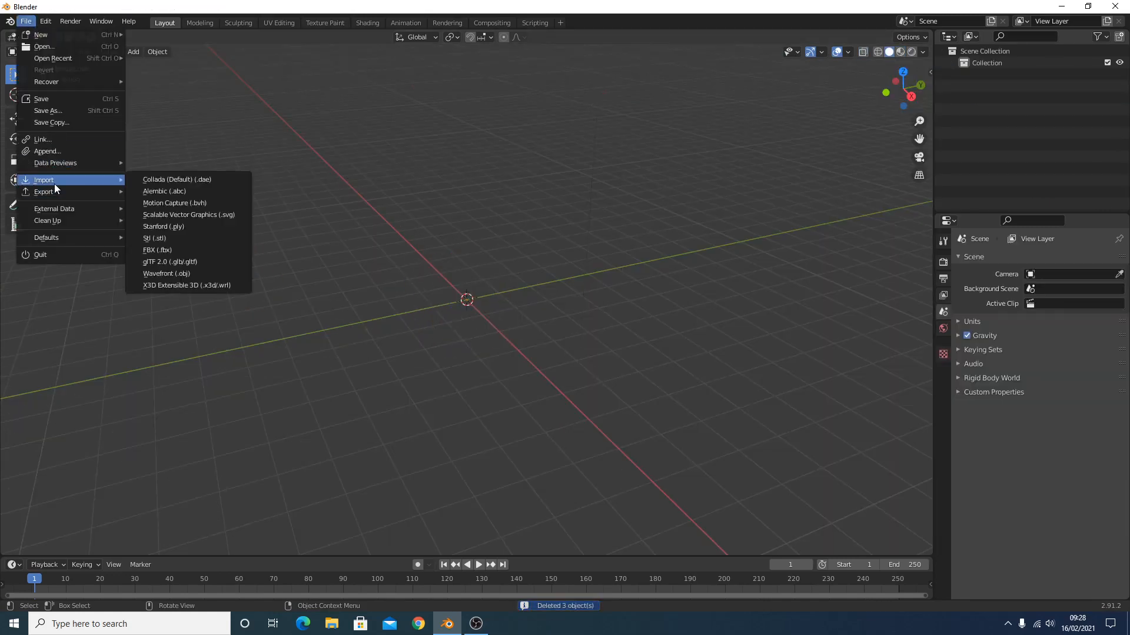
{"action": "left_click", "coordinate": [175, 237]}
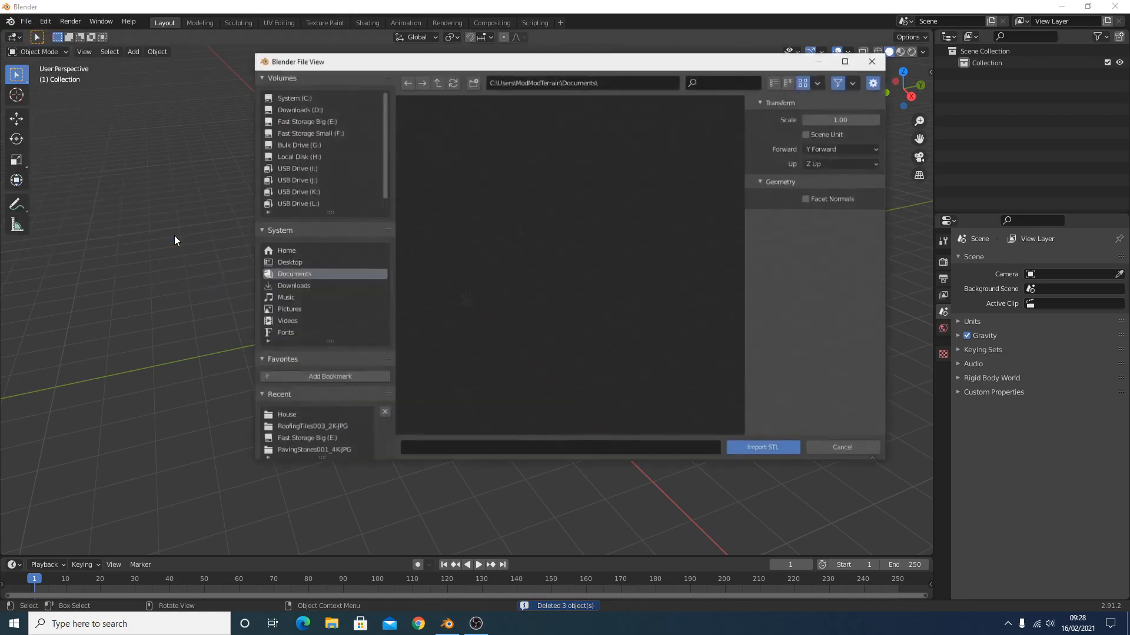
{"action": "left_click", "coordinate": [286, 414]}
{"action": "left_click_drag", "start_coordinate": [675, 400], "coordinate": [430, 142]}
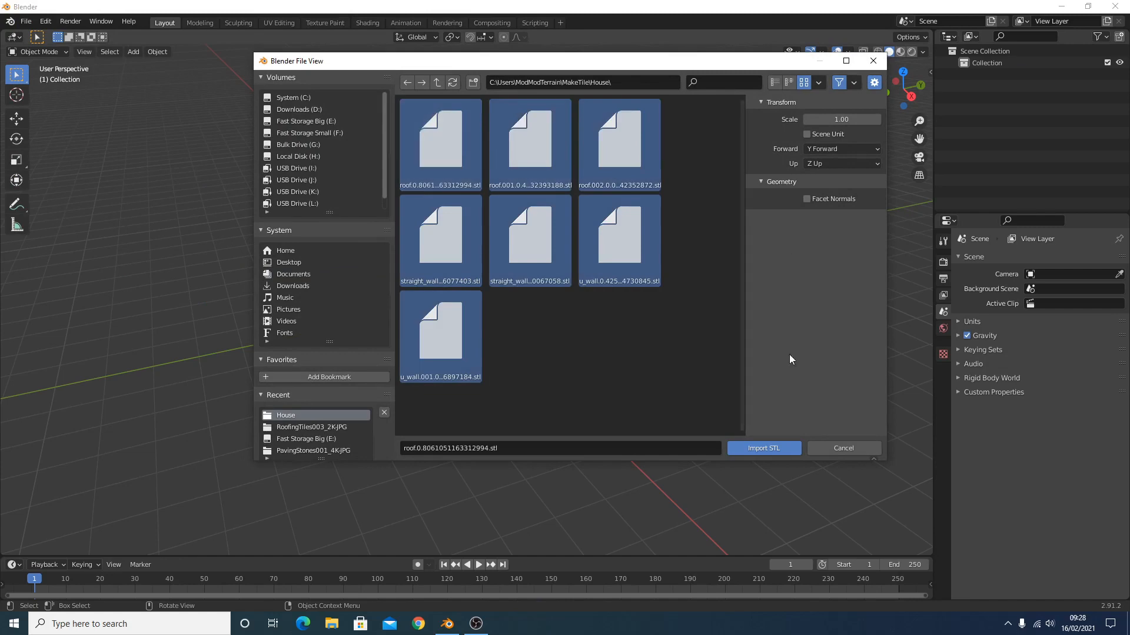
{"action": "left_click", "coordinate": [775, 448]}
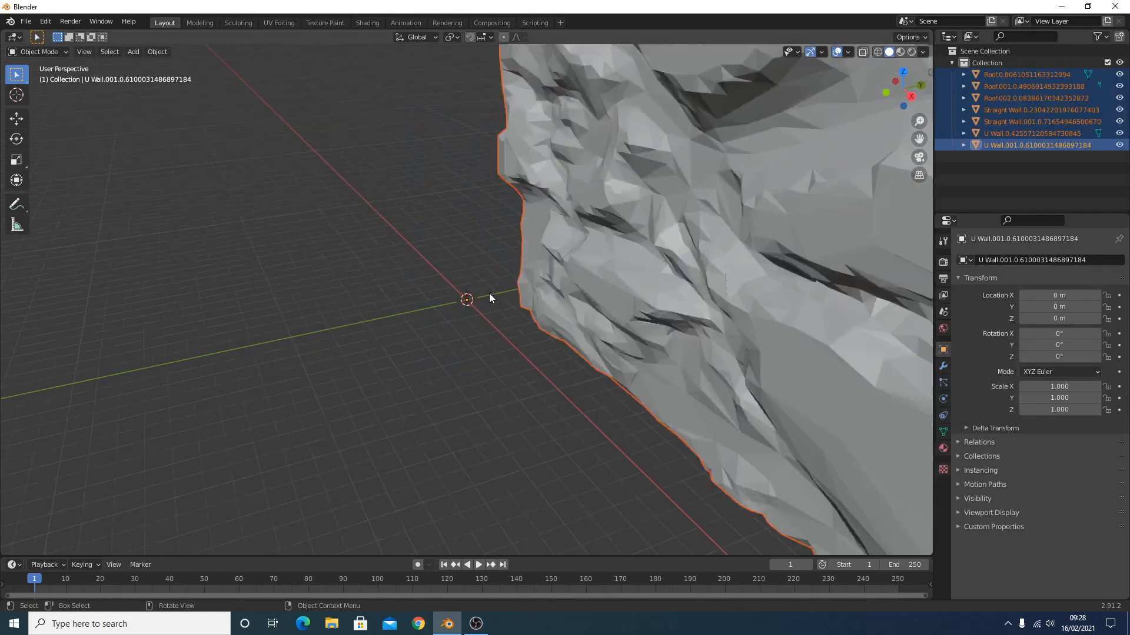
{"action": "middle_click_drag", "start_coordinate": [705, 298], "coordinate": [653, 276]}
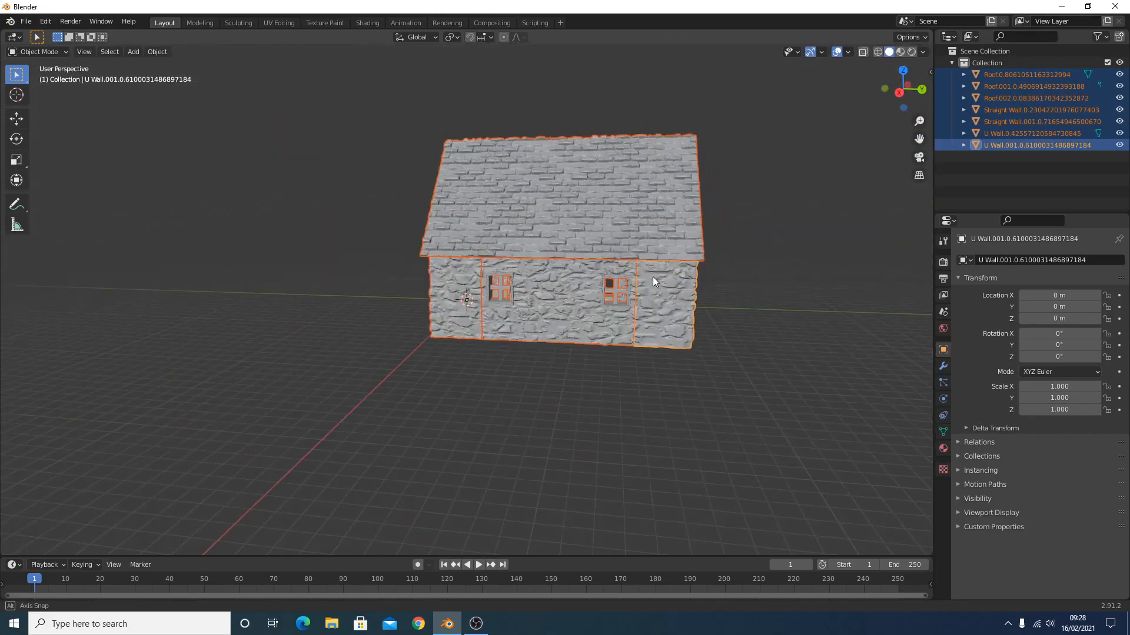
Examine the imported stone walls, their windows and the doorway from both long sides of the house
{"action": "left_click", "coordinate": [769, 277]}
{"action": "scroll", "coordinate": [793, 283], "scroll_direction": "up", "scroll_amount": 6}
{"action": "middle_click_drag", "start_coordinate": [793, 284], "coordinate": [577, 282]}
{"action": "middle_click_drag", "start_coordinate": [343, 308], "coordinate": [519, 320], "text": "shift"}
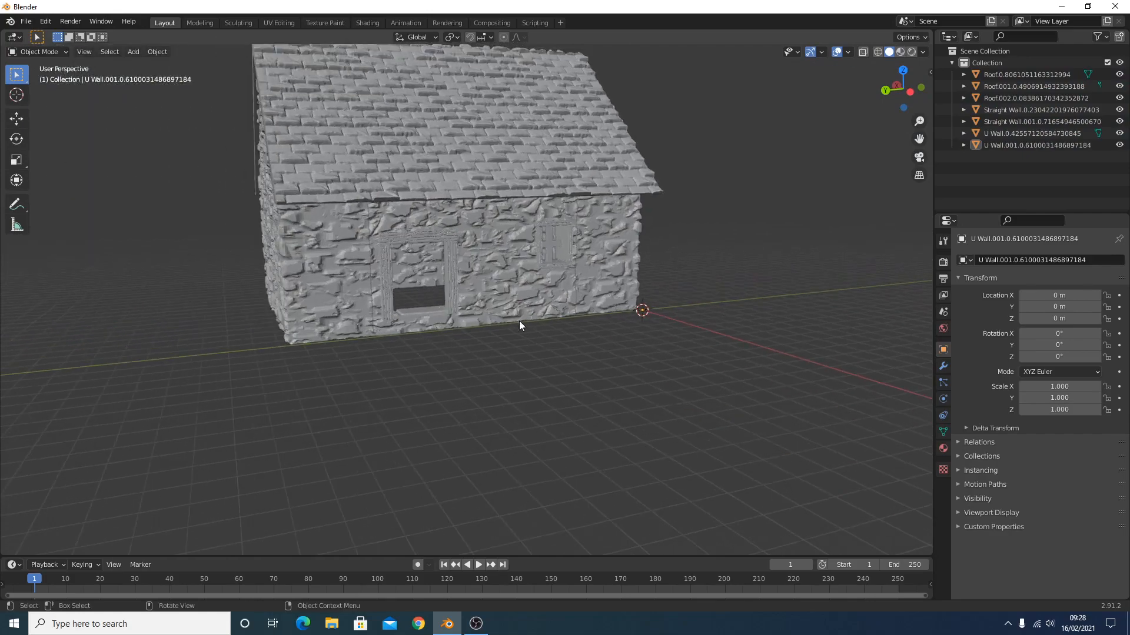
{"action": "scroll", "coordinate": [520, 332], "scroll_direction": "up", "scroll_amount": 4}
{"action": "middle_click_drag", "start_coordinate": [521, 369], "coordinate": [334, 362]}
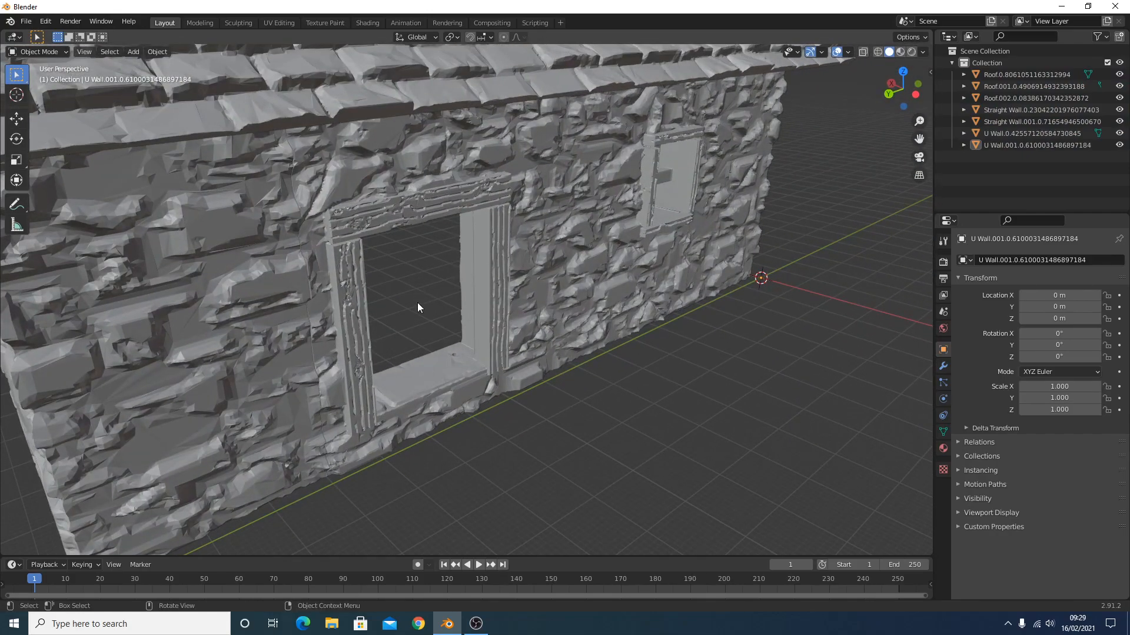
{"action": "scroll", "coordinate": [474, 280], "scroll_direction": "down", "scroll_amount": 6}
{"action": "middle_click_drag", "start_coordinate": [470, 291], "coordinate": [436, 294]}
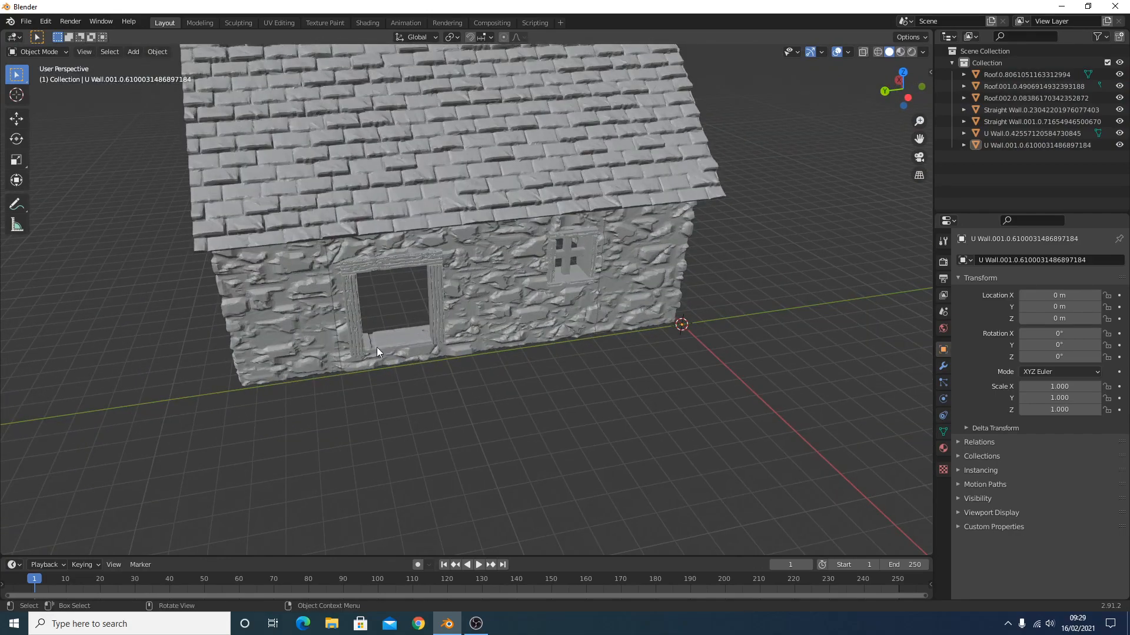
{"action": "middle_click_drag", "start_coordinate": [485, 316], "coordinate": [513, 295]}
Examine the imported roof, its ridge tiles and gable ends, up close and from several sides
{"action": "left_click", "coordinate": [334, 156]}
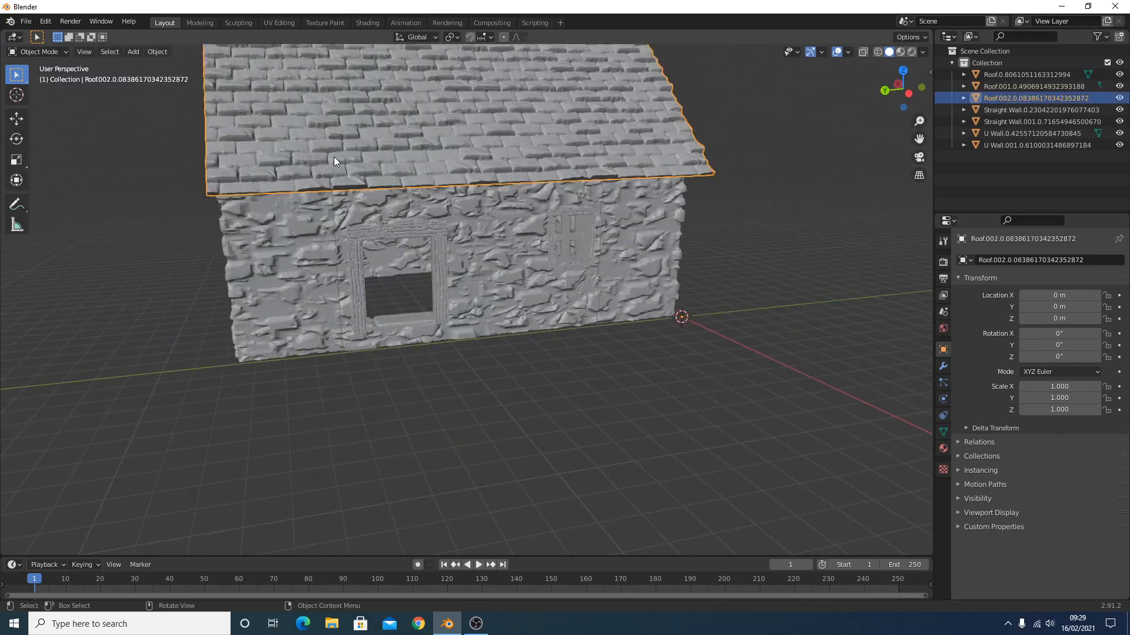
{"action": "middle_click_drag", "start_coordinate": [334, 156], "coordinate": [356, 221]}
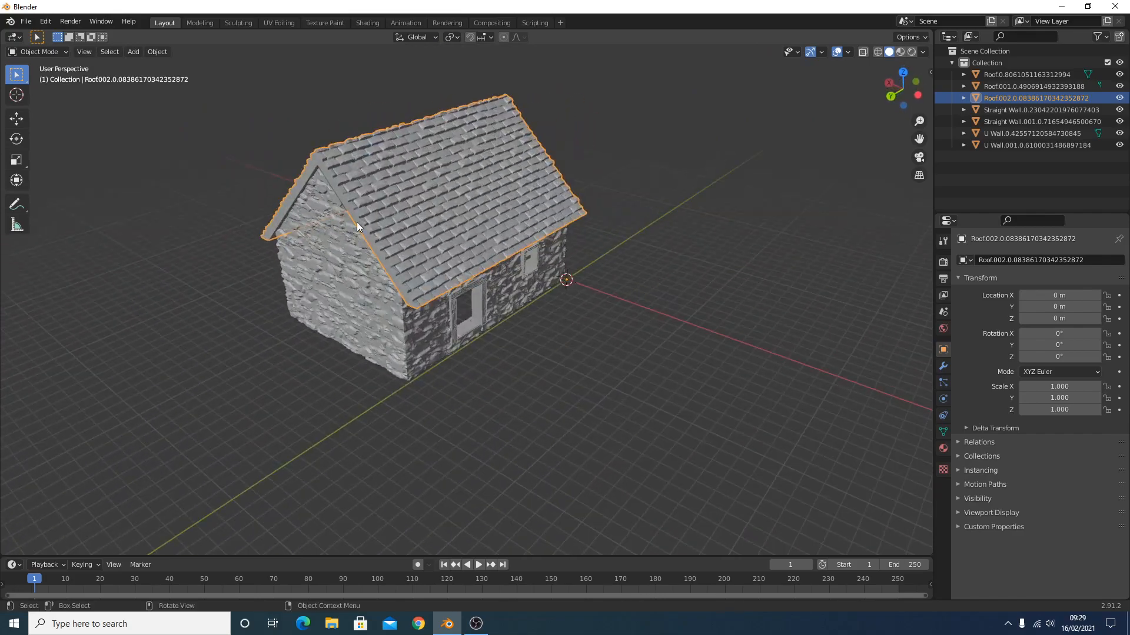
{"action": "middle_click_drag", "start_coordinate": [522, 270], "coordinate": [653, 315]}
{"action": "left_click", "coordinate": [611, 281]}
{"action": "middle_click_drag", "start_coordinate": [614, 277], "coordinate": [500, 295]}
{"action": "scroll", "coordinate": [561, 264], "scroll_direction": "up", "scroll_amount": 5}
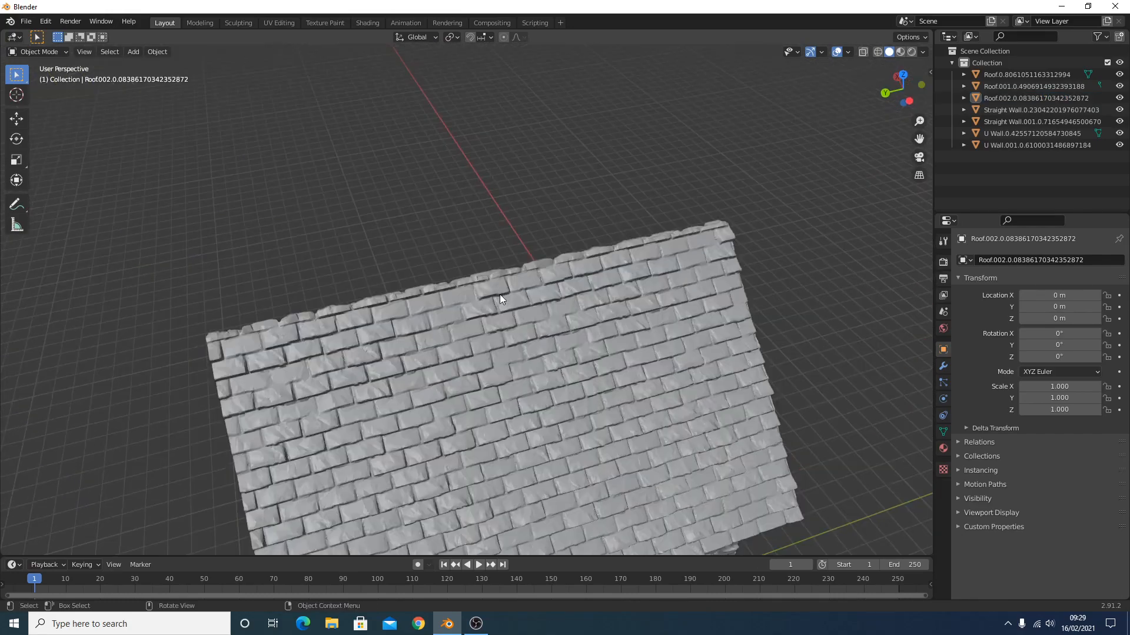
{"action": "middle_click_drag", "start_coordinate": [678, 375], "coordinate": [439, 263]}
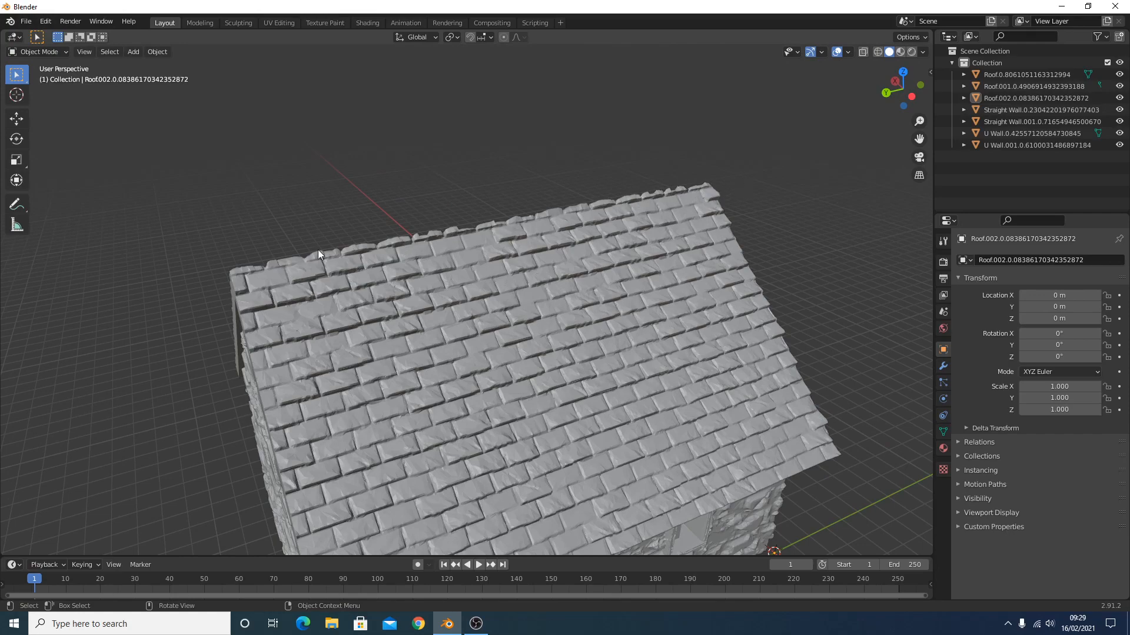
{"action": "middle_click_drag", "start_coordinate": [402, 237], "coordinate": [395, 262]}
{"action": "scroll", "coordinate": [480, 289], "scroll_direction": "down", "scroll_amount": 2}
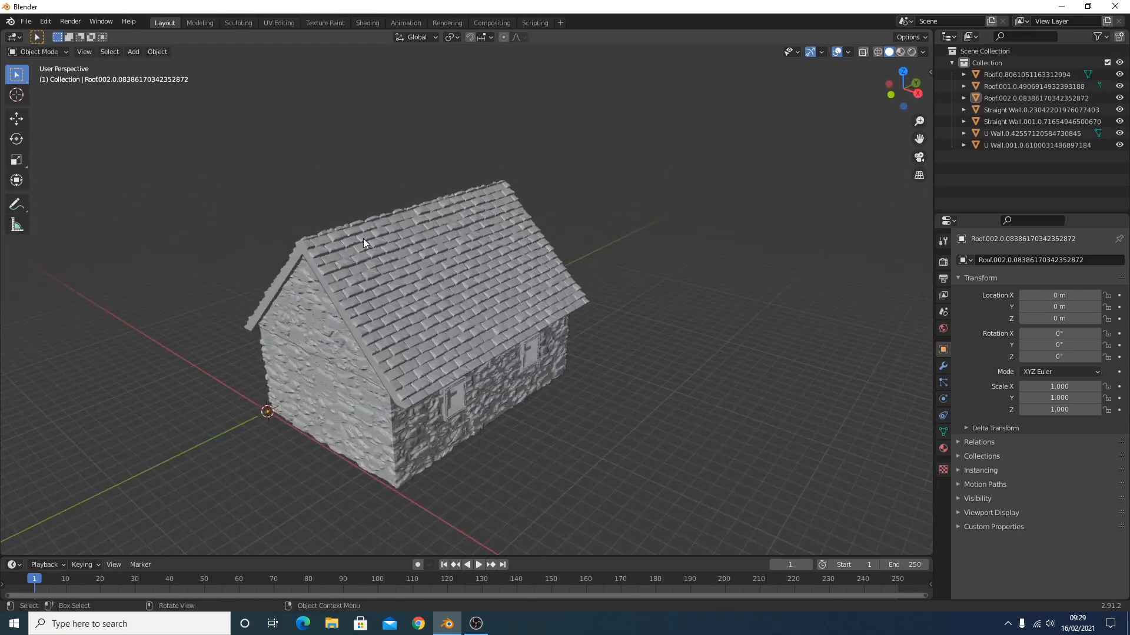
{"action": "middle_click_drag", "start_coordinate": [506, 275], "coordinate": [465, 247]}
{"action": "middle_click_drag", "start_coordinate": [635, 246], "coordinate": [573, 254]}
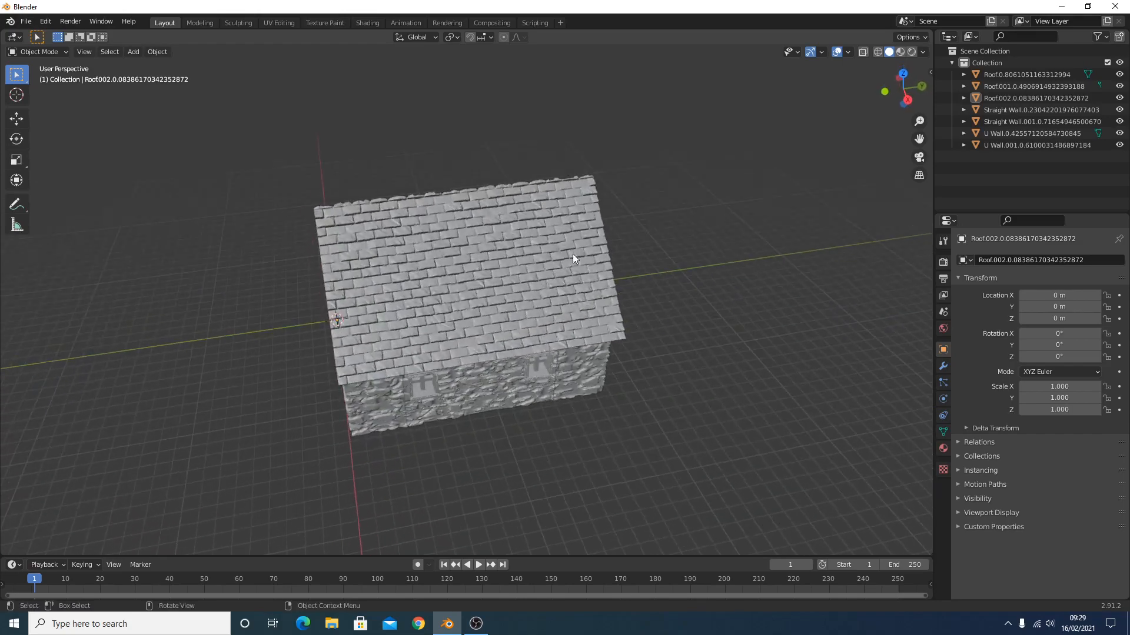
{"action": "middle_click_drag", "start_coordinate": [476, 214], "coordinate": [563, 263], "text": "shift"}
{"action": "scroll", "coordinate": [563, 263], "scroll_direction": "up", "scroll_amount": 3}
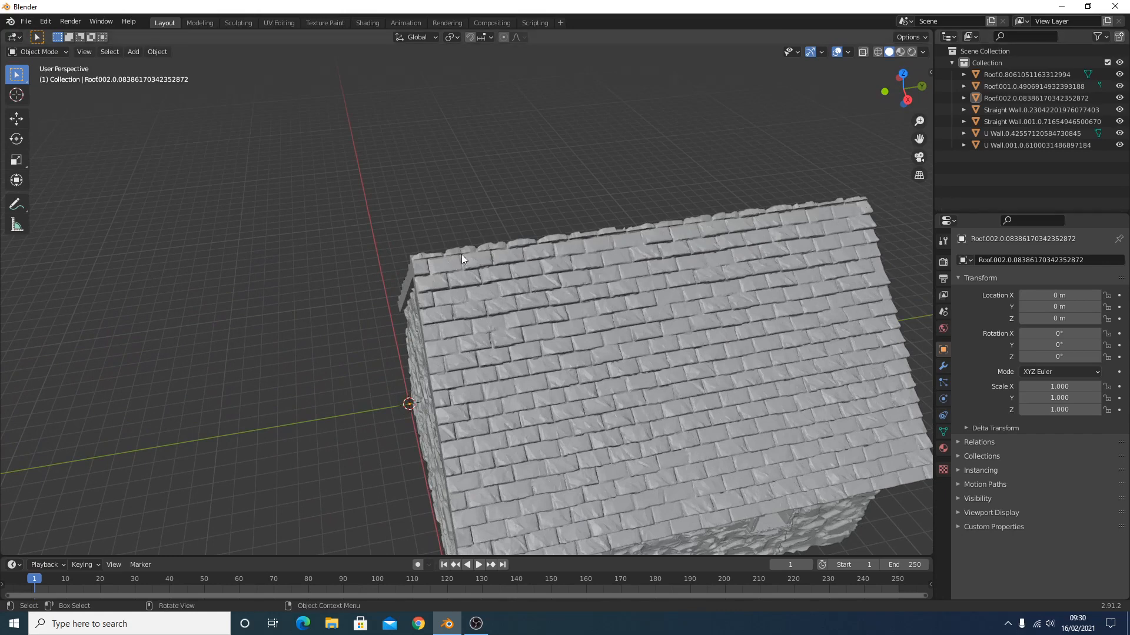
{"action": "middle_click_drag", "start_coordinate": [691, 236], "coordinate": [532, 260]}
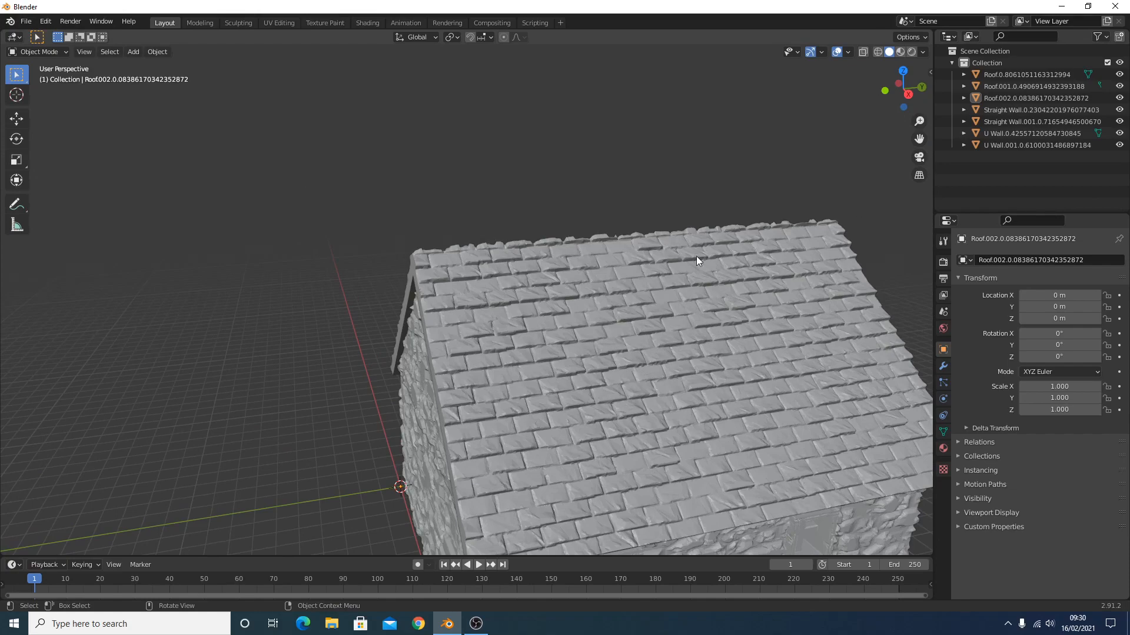
{"action": "middle_click_drag", "start_coordinate": [697, 260], "coordinate": [312, 360]}
{"action": "scroll", "coordinate": [311, 359], "scroll_direction": "down", "scroll_amount": 3}
{"action": "scroll", "coordinate": [460, 354], "scroll_direction": "up", "scroll_amount": 3}
{"action": "middle_click_drag", "start_coordinate": [410, 414], "coordinate": [580, 314], "text": "shift"}
{"action": "middle_click_drag", "start_coordinate": [578, 363], "coordinate": [707, 326]}
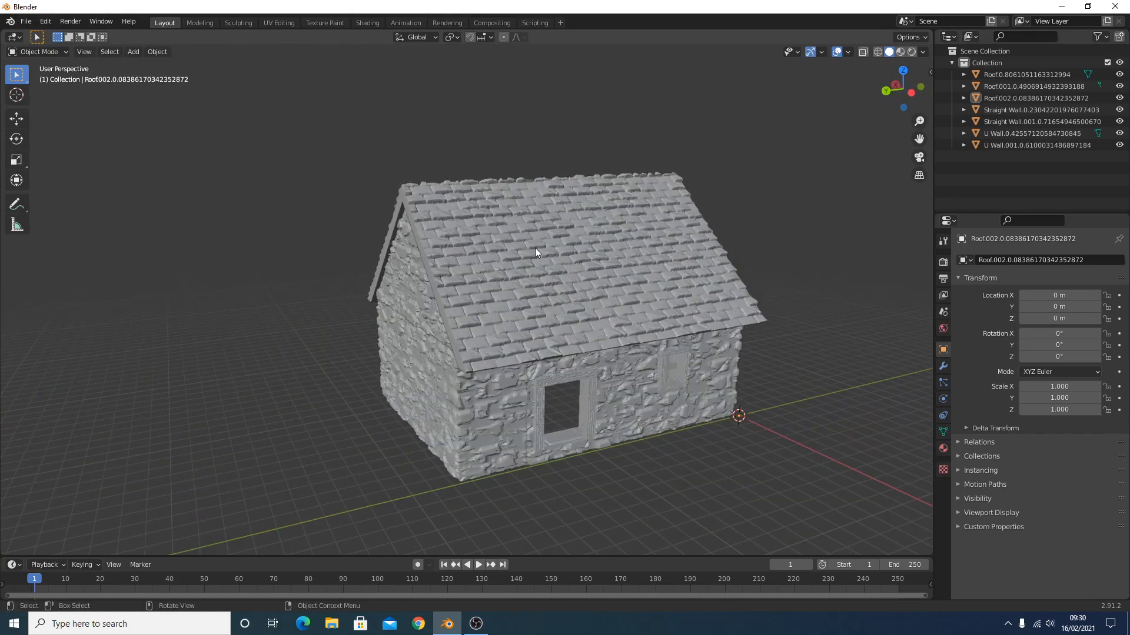
Duplicate the roof, place the copy beside the house at about -145 m in X, and inspect where the two roofs meet
{"action": "middle_click_drag", "start_coordinate": [506, 239], "coordinate": [400, 253]}
{"action": "left_click", "coordinate": [599, 253]}
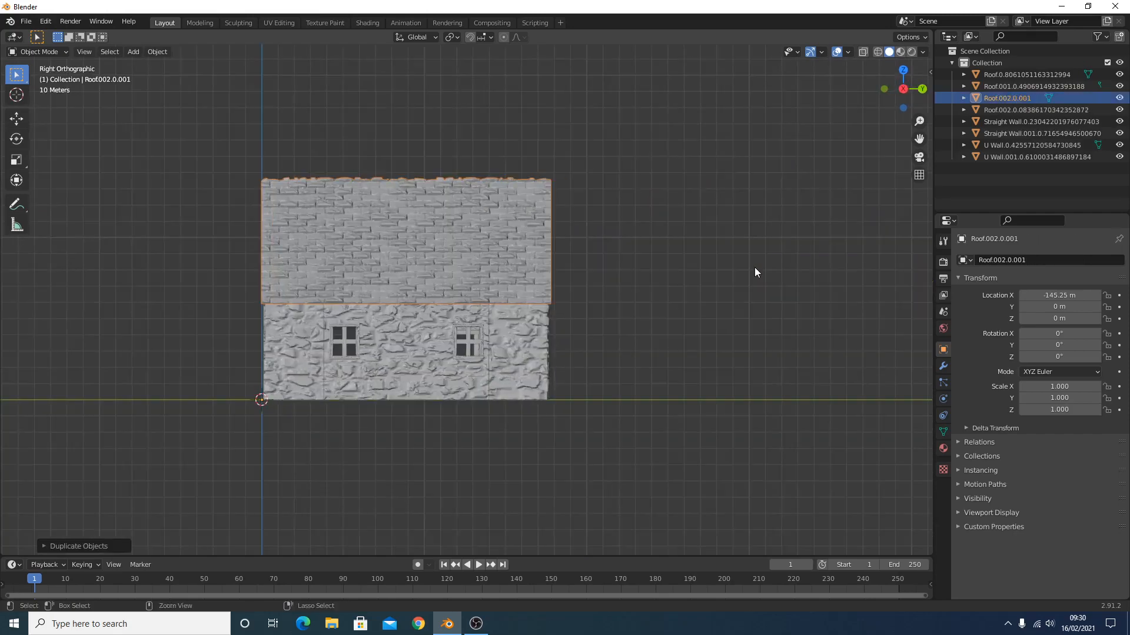
{"action": "key", "text": "ctrl+KP_3"}
{"action": "key", "text": "ctrl+KP_1"}
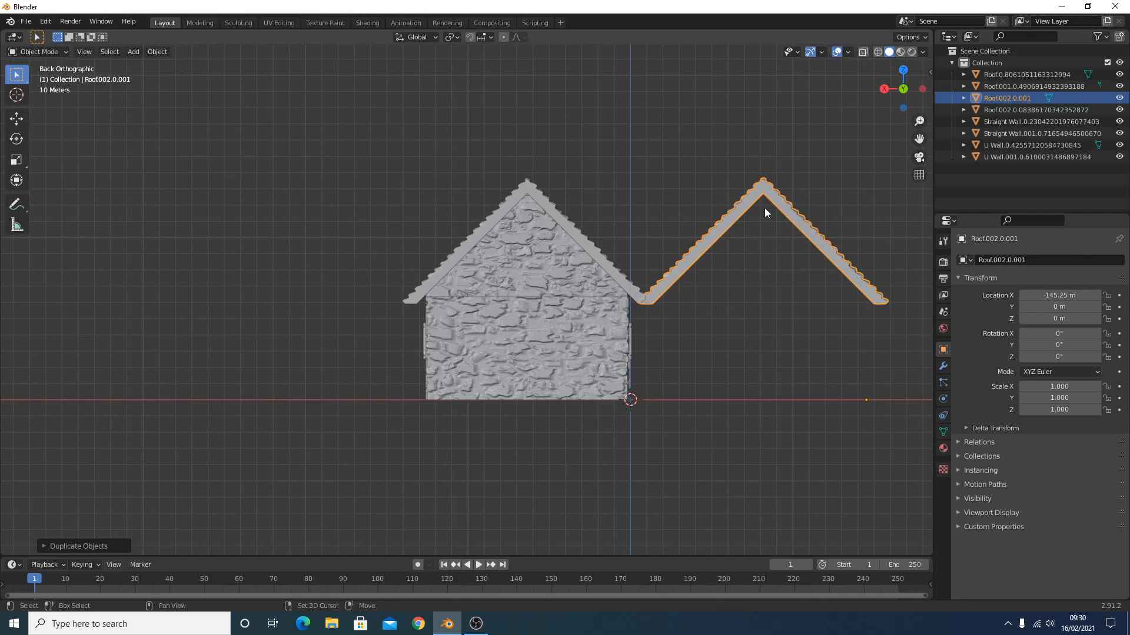
{"action": "middle_click_drag", "start_coordinate": [765, 208], "coordinate": [619, 274], "text": "shift"}
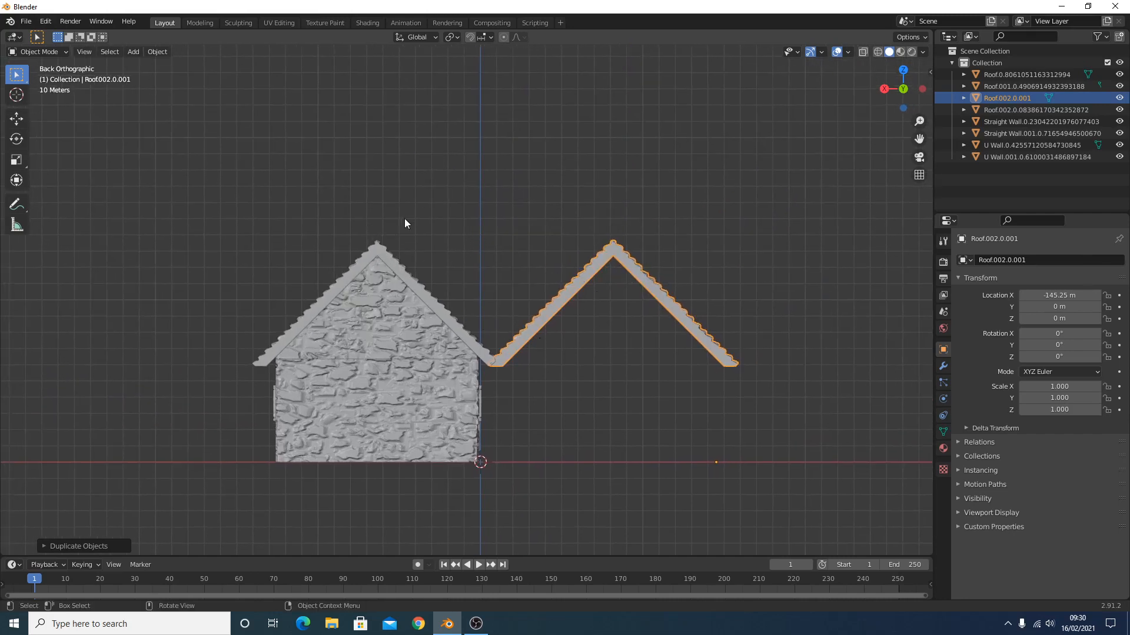
{"action": "left_click", "coordinate": [376, 252]}
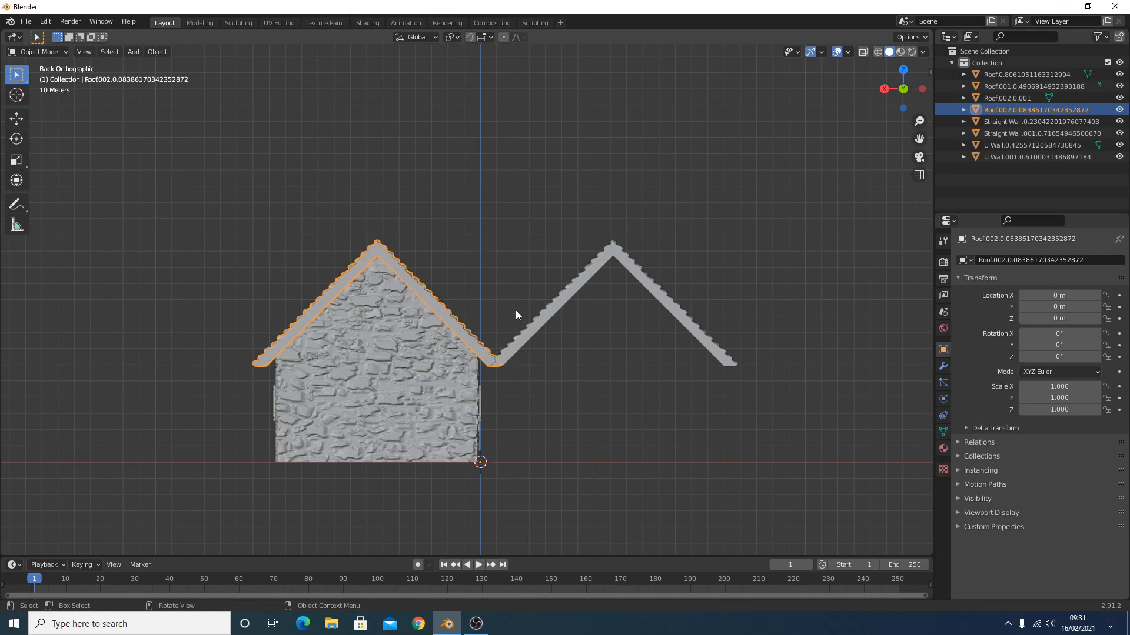
{"action": "middle_click_drag", "start_coordinate": [516, 311], "coordinate": [530, 332]}
{"action": "middle_click_drag", "start_coordinate": [410, 239], "coordinate": [449, 297]}
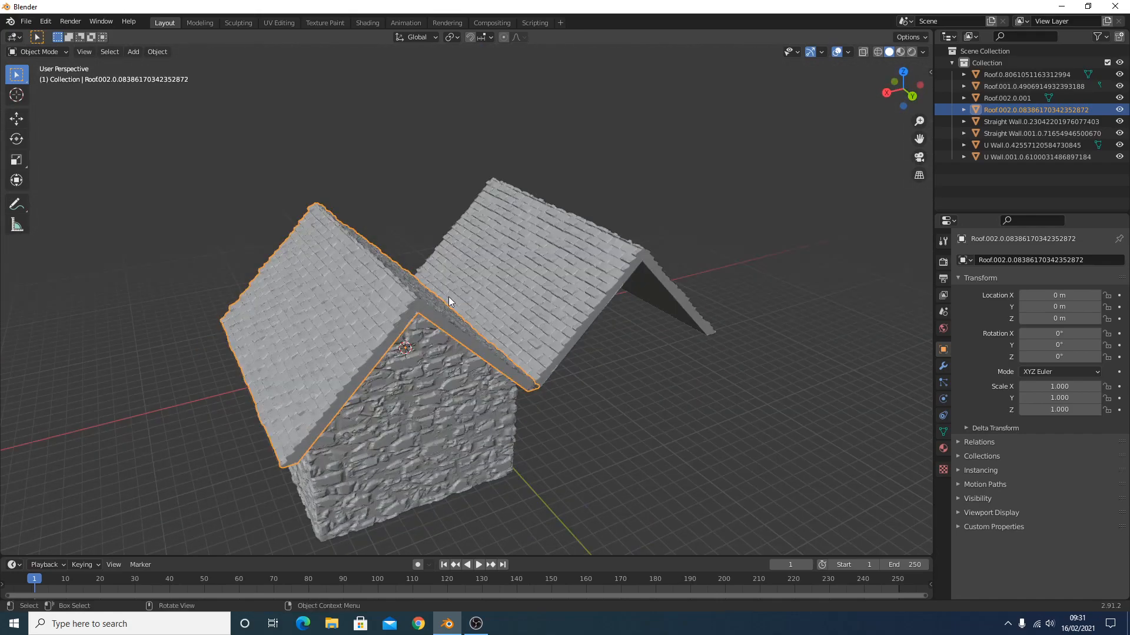
{"action": "middle_click_drag", "start_coordinate": [605, 480], "coordinate": [529, 461]}
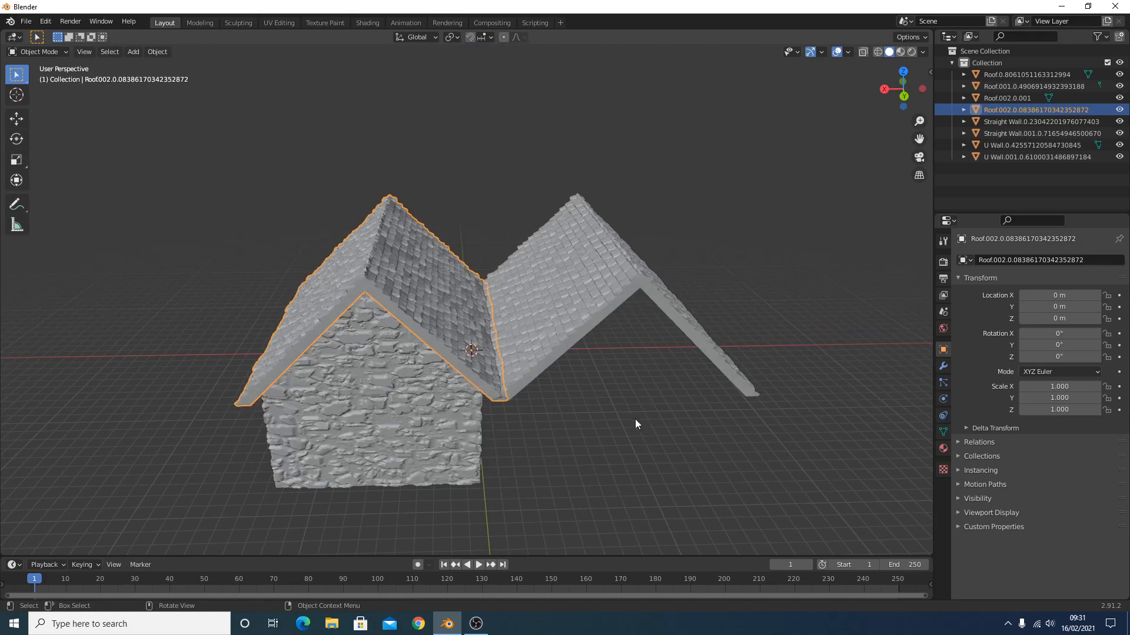
{"action": "middle_click_drag", "start_coordinate": [635, 419], "coordinate": [575, 386]}
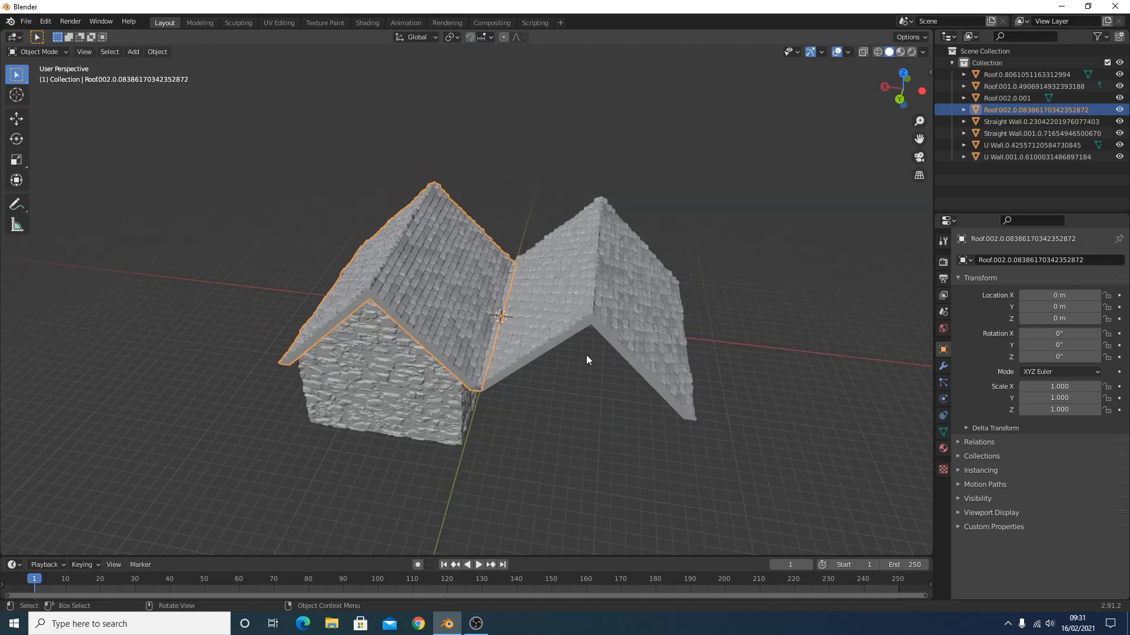
Delete all objects in the scene and generate a MakeTile Straight Wall tile with the Basic Stone 1 material
{"action": "key", "text": "a"}
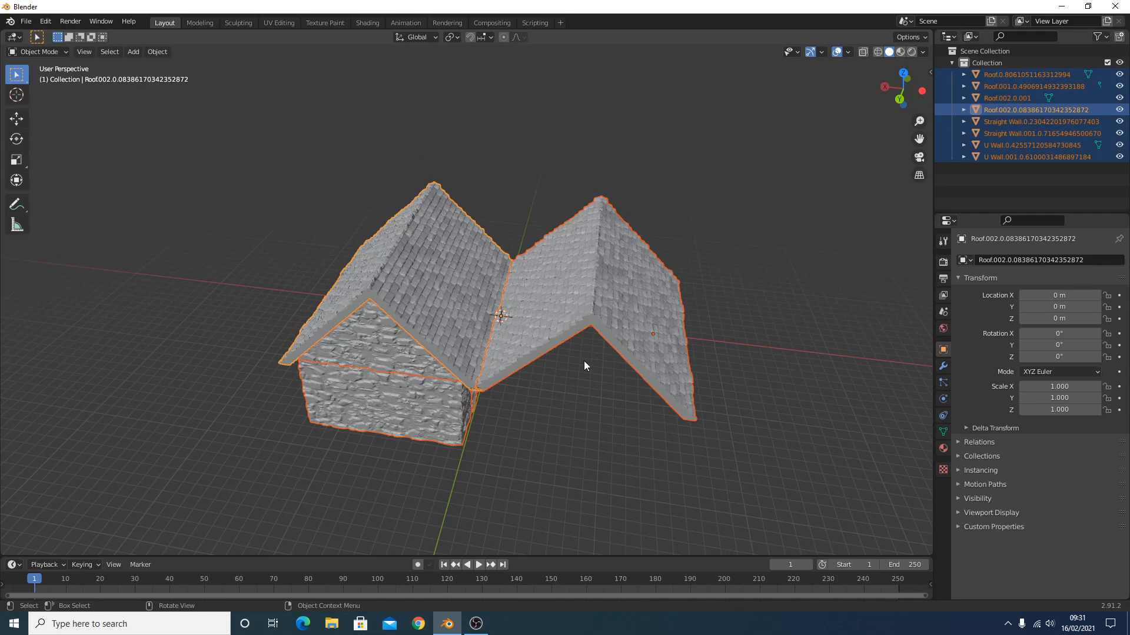
{"action": "key", "text": "Delete"}
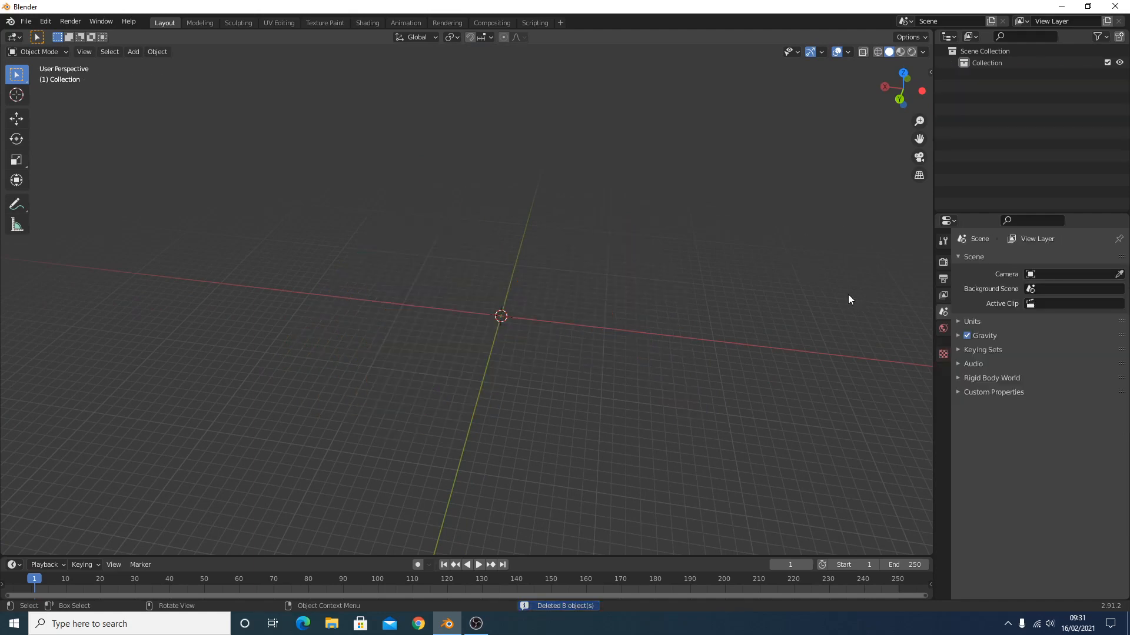
{"action": "key", "text": "n"}
{"action": "left_click", "coordinate": [926, 192]}
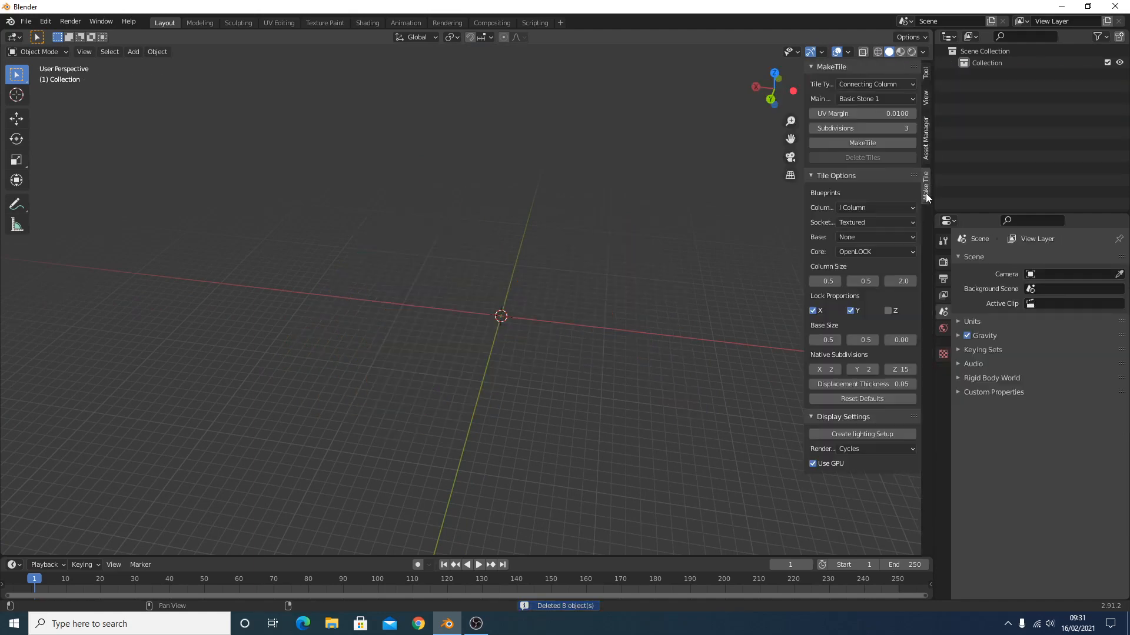
{"action": "left_click", "coordinate": [883, 84]}
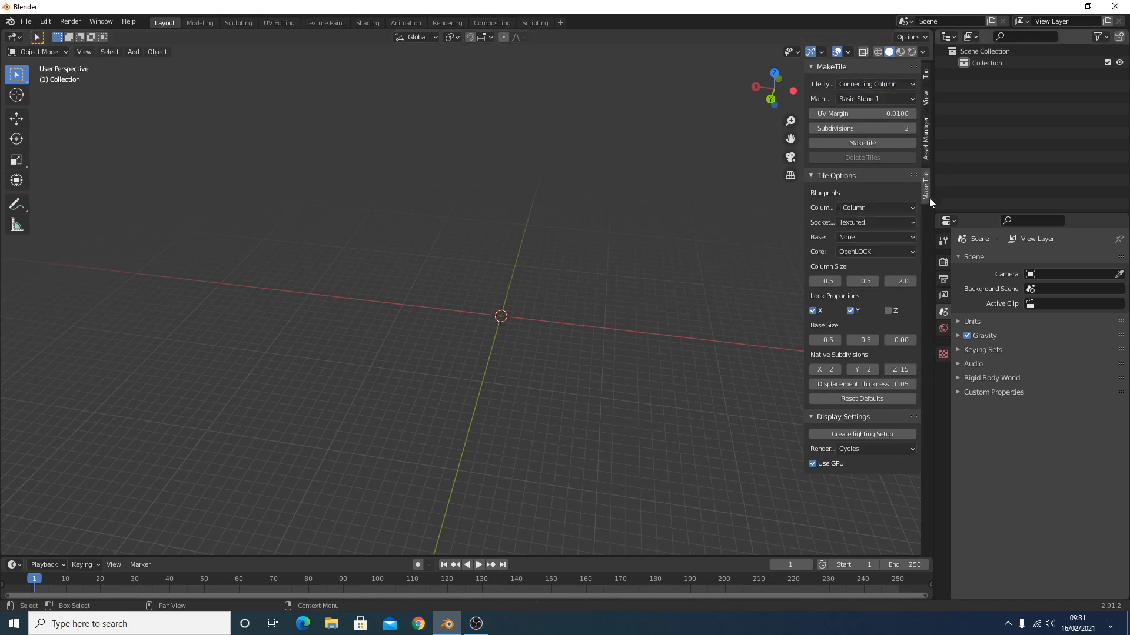
{"action": "left_click", "coordinate": [870, 84]}
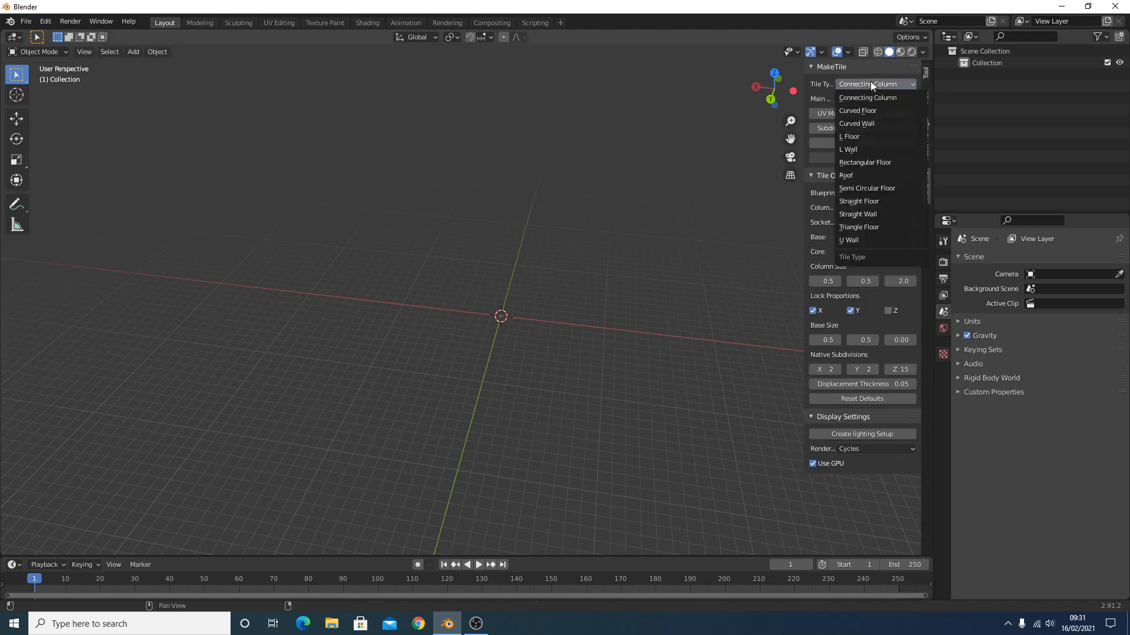
{"action": "left_click", "coordinate": [882, 214]}
{"action": "left_click", "coordinate": [878, 143]}
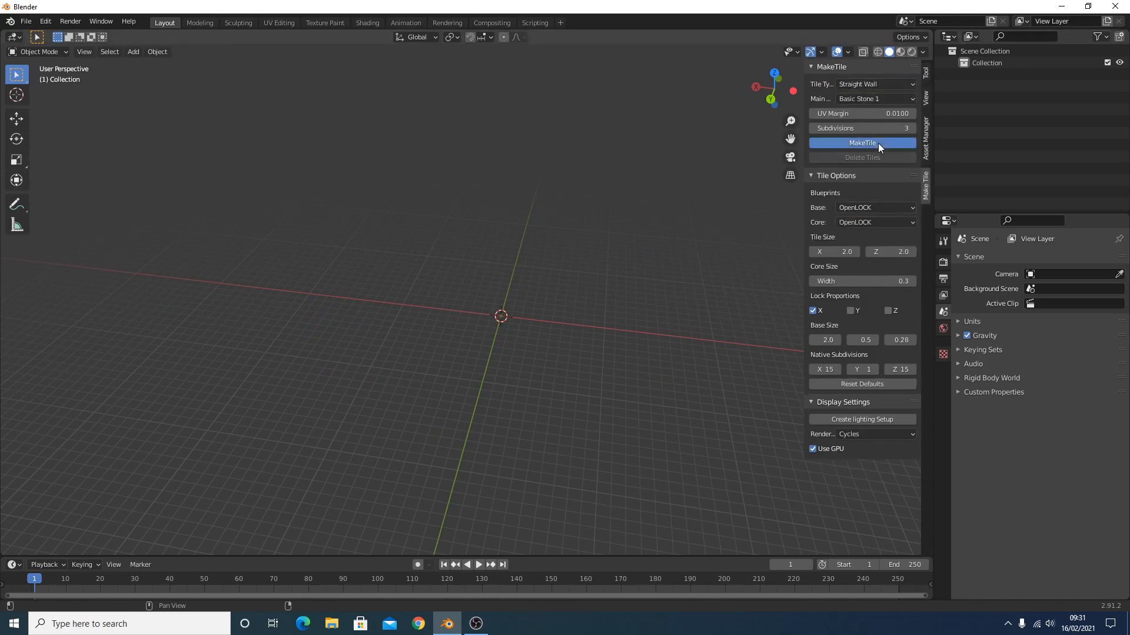
{"action": "middle_click_drag", "start_coordinate": [686, 225], "coordinate": [706, 280], "text": "shift"}
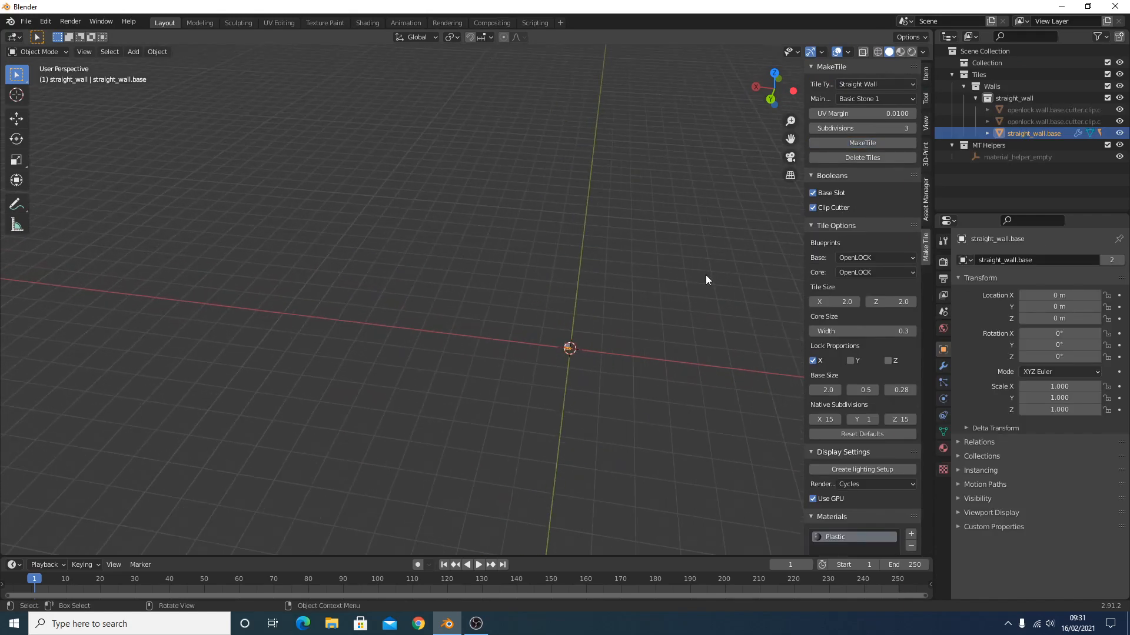
{"action": "key", "text": "KP_Decimal"}
{"action": "scroll", "coordinate": [628, 350], "scroll_direction": "down", "scroll_amount": 8}
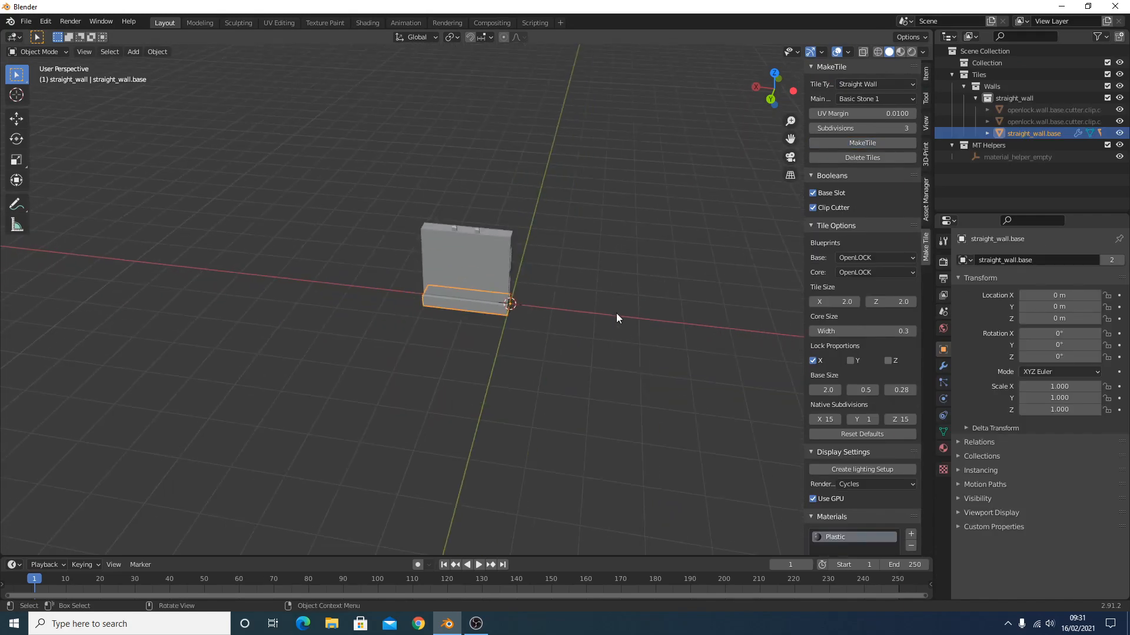
Show the viewport with materials, select the wall core and set the MakeTile renderer to Eevee
{"action": "left_click", "coordinate": [902, 51]}
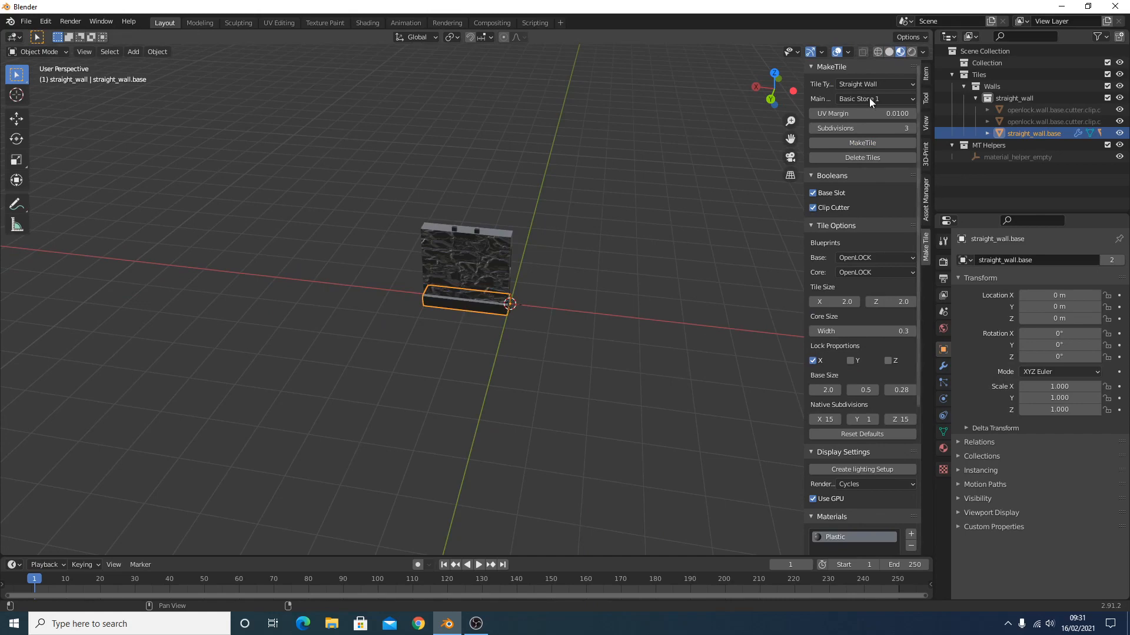
{"action": "left_click", "coordinate": [501, 266]}
{"action": "scroll", "coordinate": [888, 474], "scroll_direction": "down", "scroll_amount": 5}
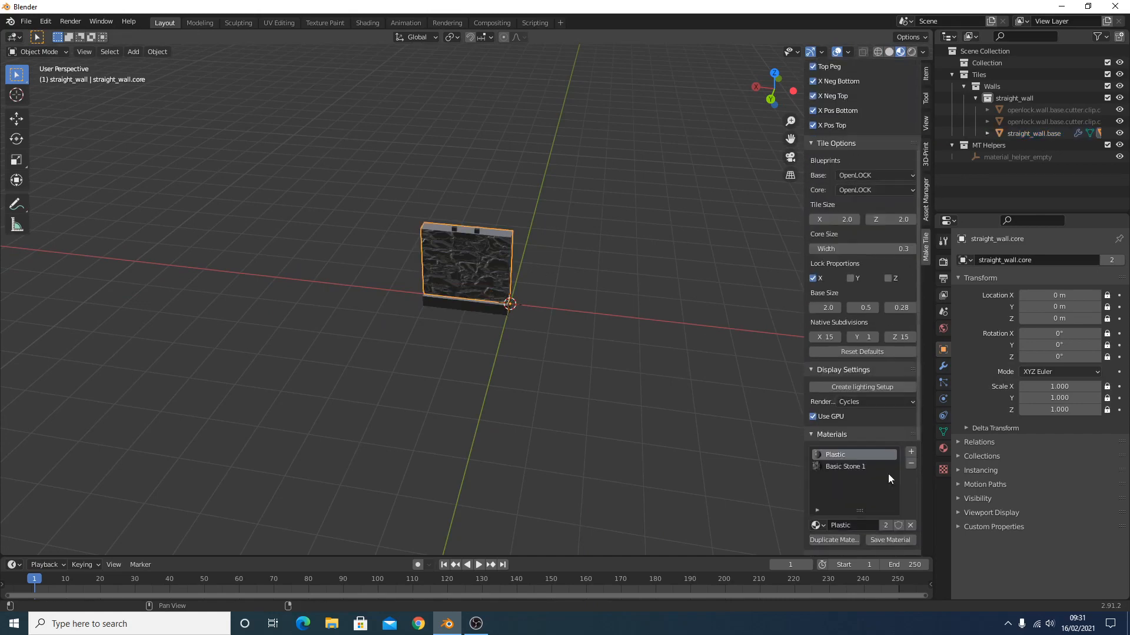
{"action": "left_click", "coordinate": [865, 401]}
{"action": "left_click", "coordinate": [878, 429]}
{"action": "middle_click_drag", "start_coordinate": [563, 292], "coordinate": [638, 318]}
{"action": "scroll", "coordinate": [704, 361], "scroll_direction": "up", "scroll_amount": 4}
{"action": "scroll", "coordinate": [884, 465], "scroll_direction": "down", "scroll_amount": 7}
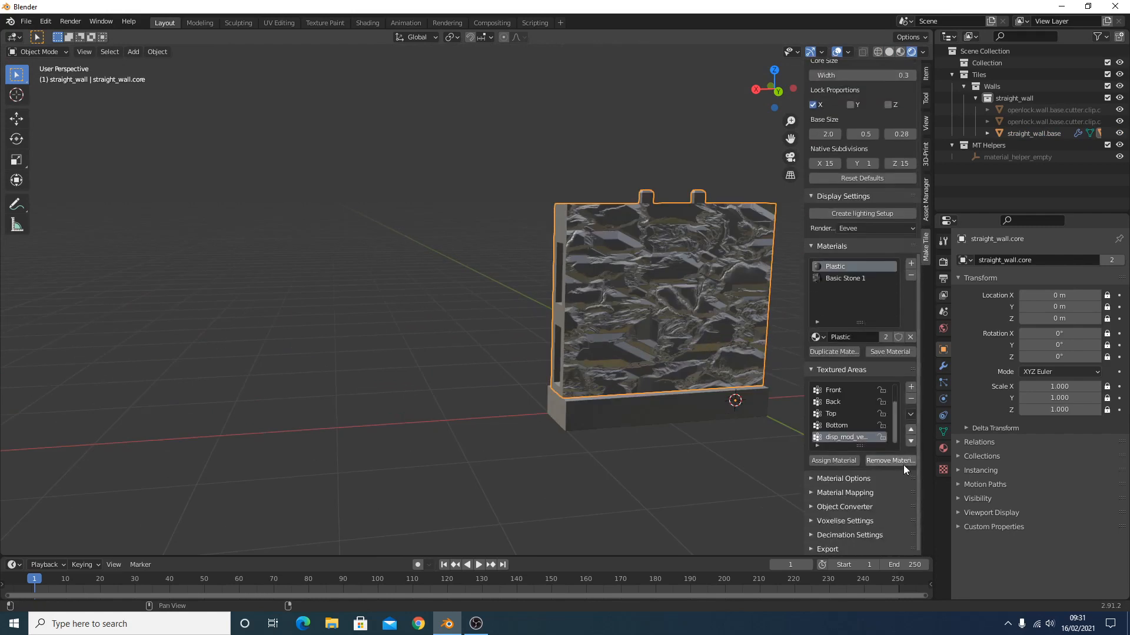
Expand the material options for Basic Stone 1 on the wall core and adjust its base colour on the colour wheel
{"action": "left_click", "coordinate": [813, 478]}
{"action": "scroll", "coordinate": [883, 458], "scroll_direction": "down", "scroll_amount": 2}
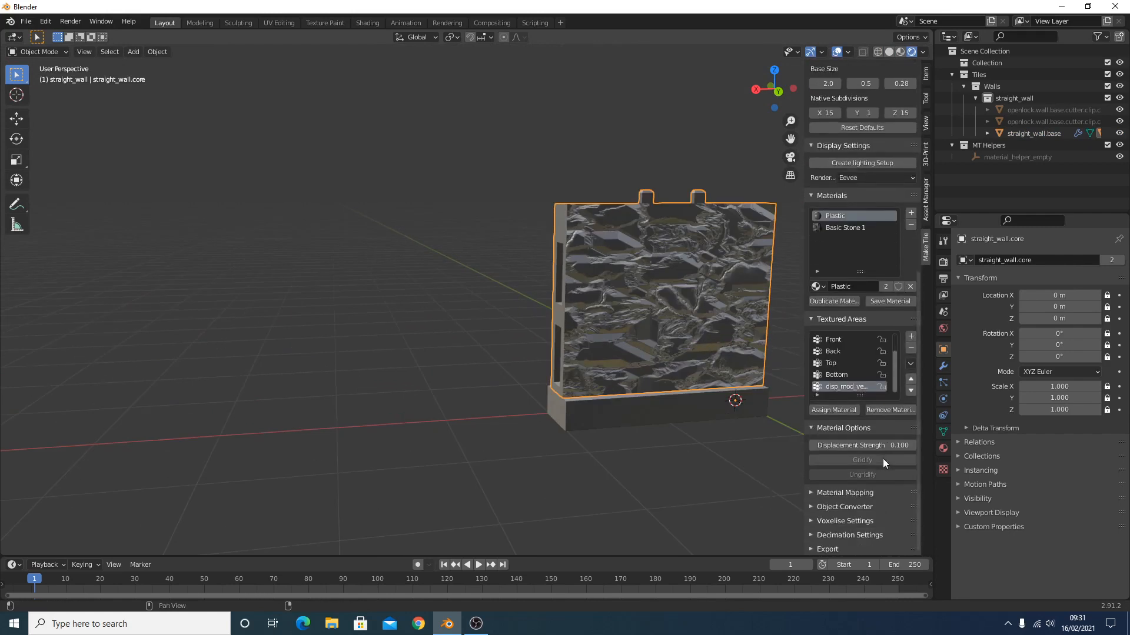
{"action": "left_click", "coordinate": [848, 228]}
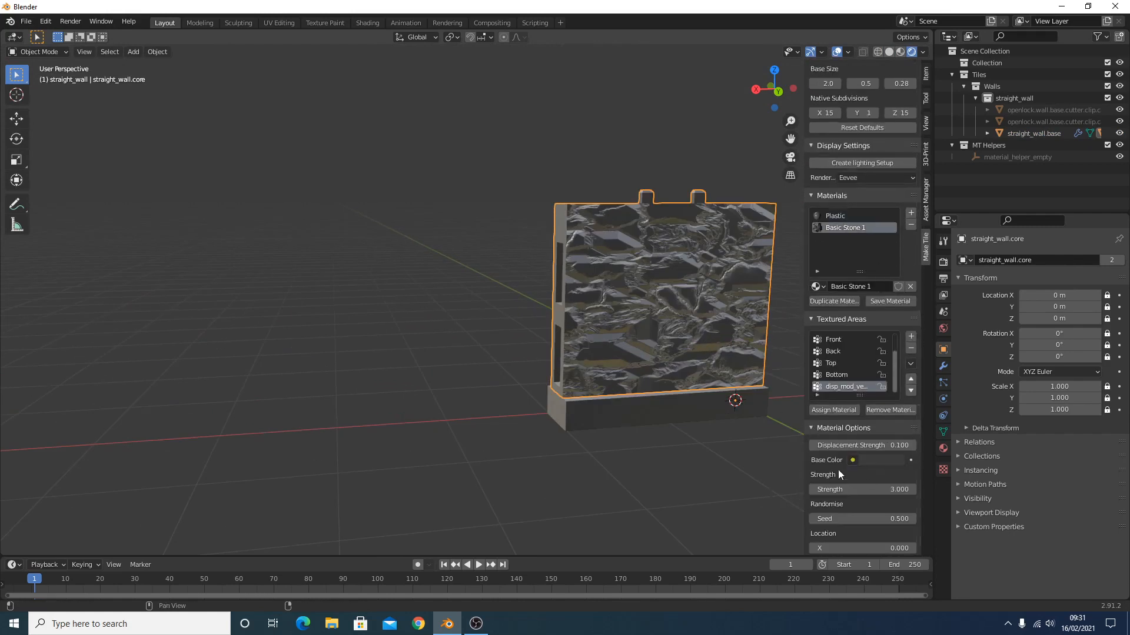
{"action": "scroll", "coordinate": [857, 366], "scroll_direction": "down", "scroll_amount": 4}
{"action": "key", "text": "KP_Decimal"}
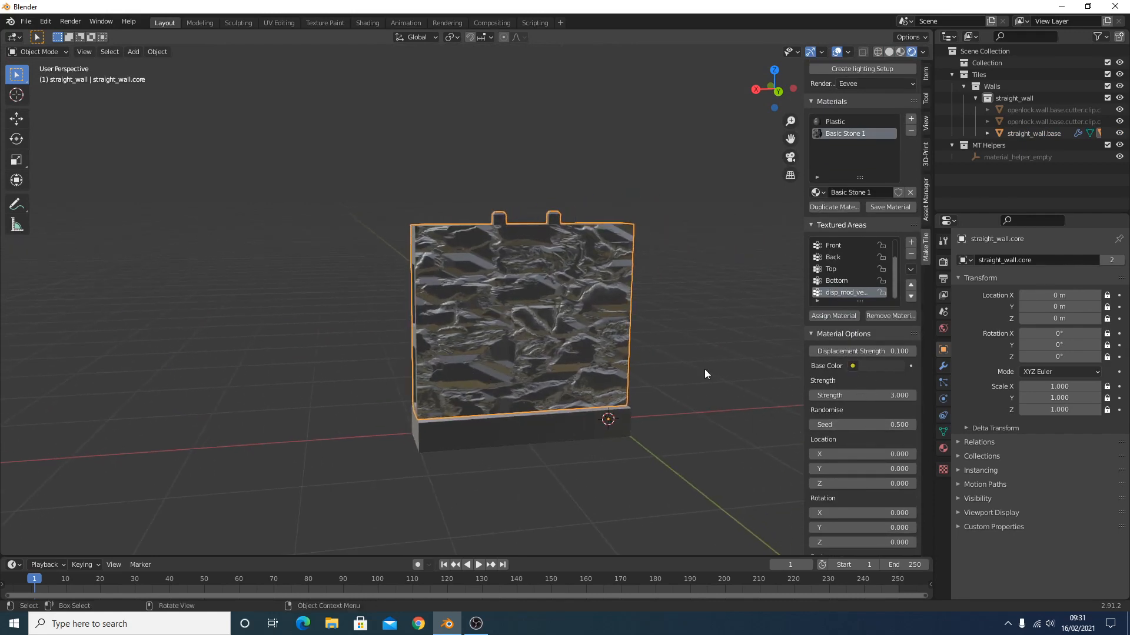
{"action": "left_click", "coordinate": [878, 367]}
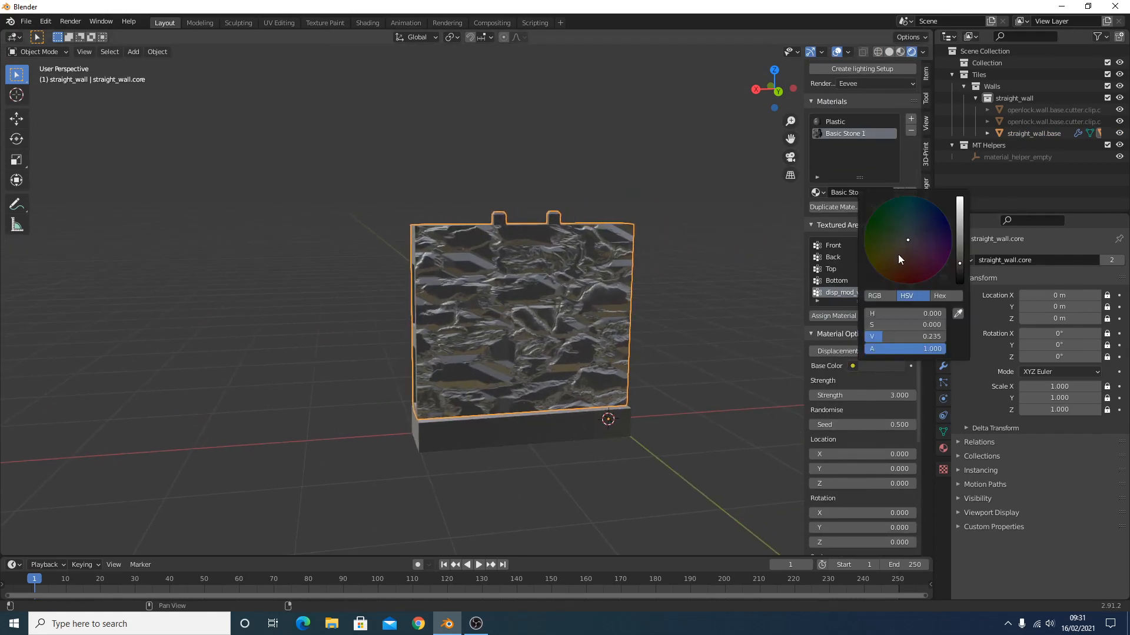
{"action": "left_click", "coordinate": [913, 274]}
{"action": "left_click_drag", "start_coordinate": [913, 275], "coordinate": [908, 237]}
{"action": "middle_click_drag", "start_coordinate": [672, 309], "coordinate": [677, 315]}
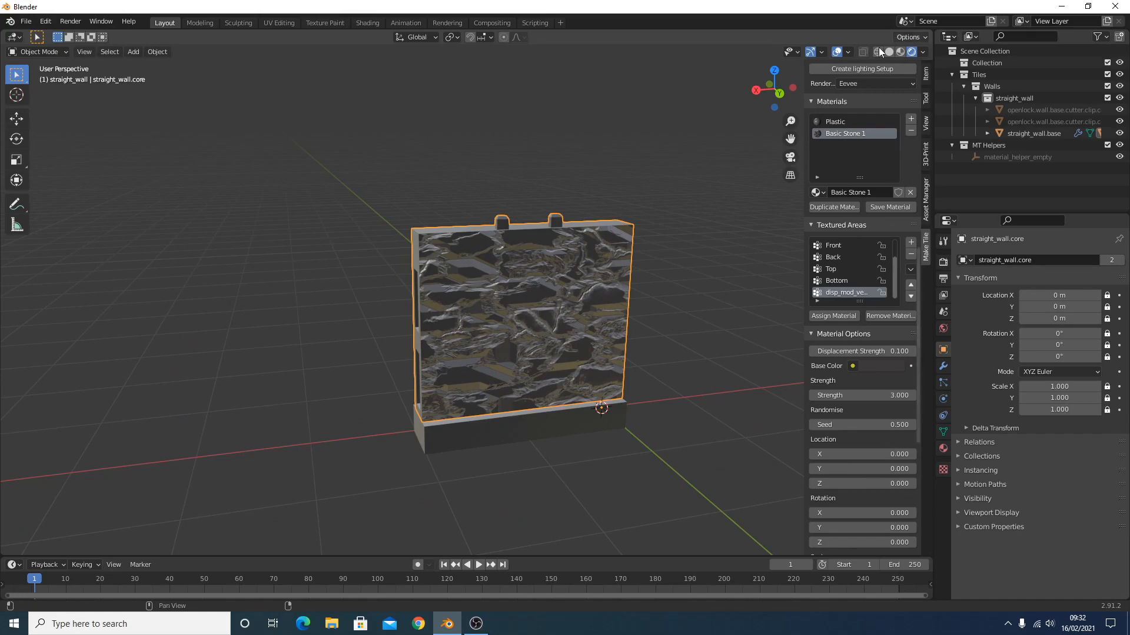
Generate a MakeTile Roof tile using Basic Stone 1 as the main material
{"action": "left_click", "coordinate": [871, 83]}
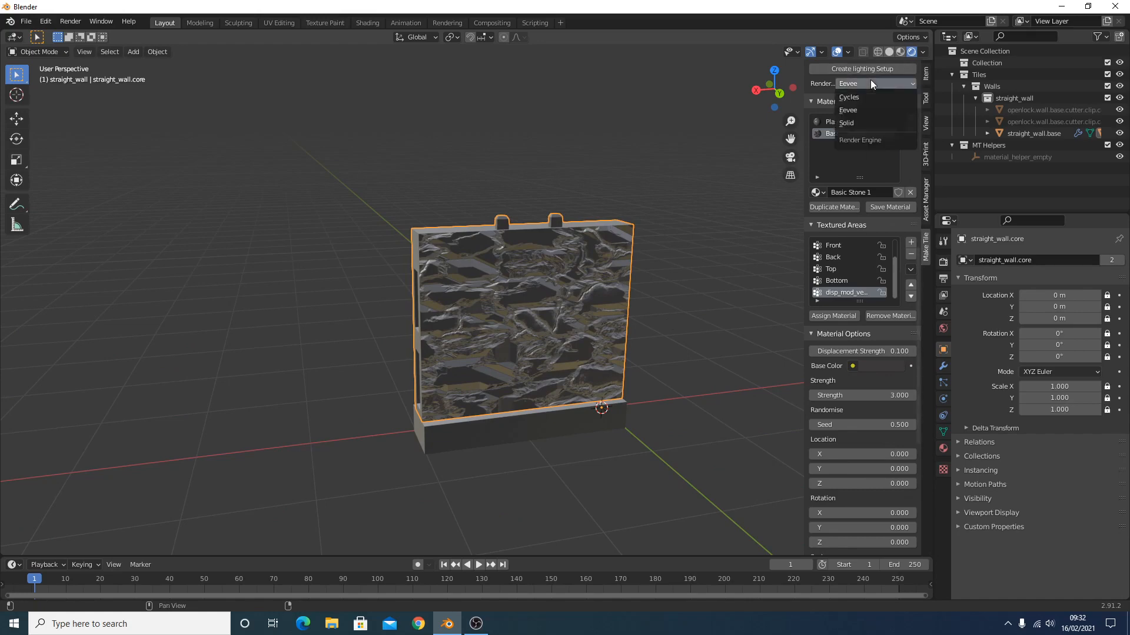
{"action": "left_click", "coordinate": [712, 185]}
{"action": "scroll", "coordinate": [881, 127], "scroll_direction": "up", "scroll_amount": 15}
{"action": "scroll", "coordinate": [881, 126], "scroll_direction": "up", "scroll_amount": 2}
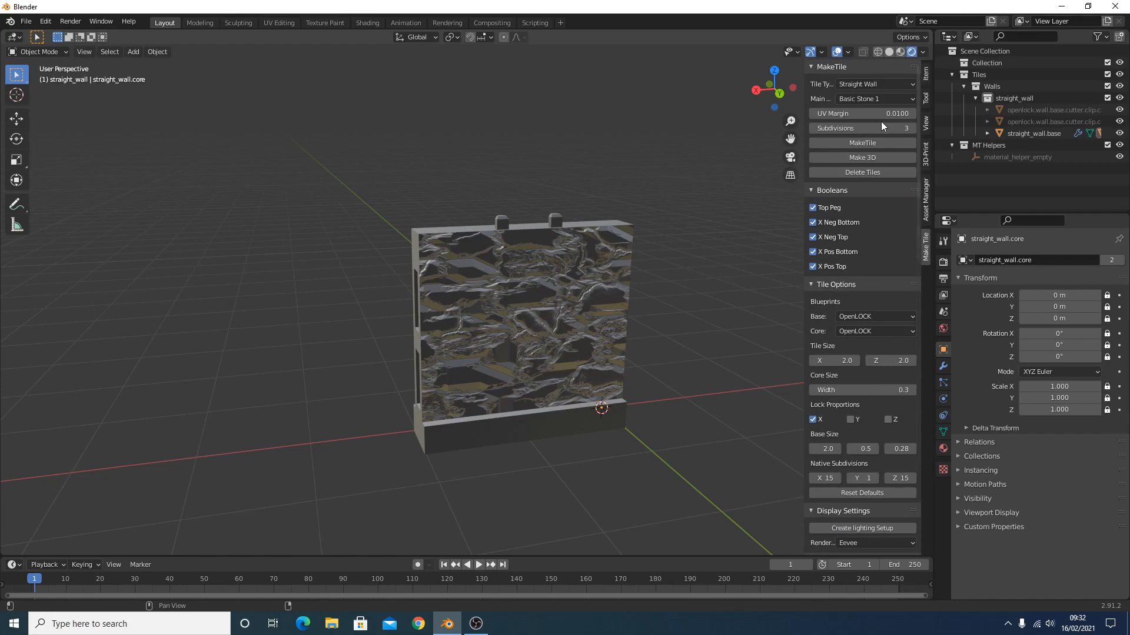
{"action": "left_click", "coordinate": [875, 83]}
{"action": "left_click", "coordinate": [888, 176]}
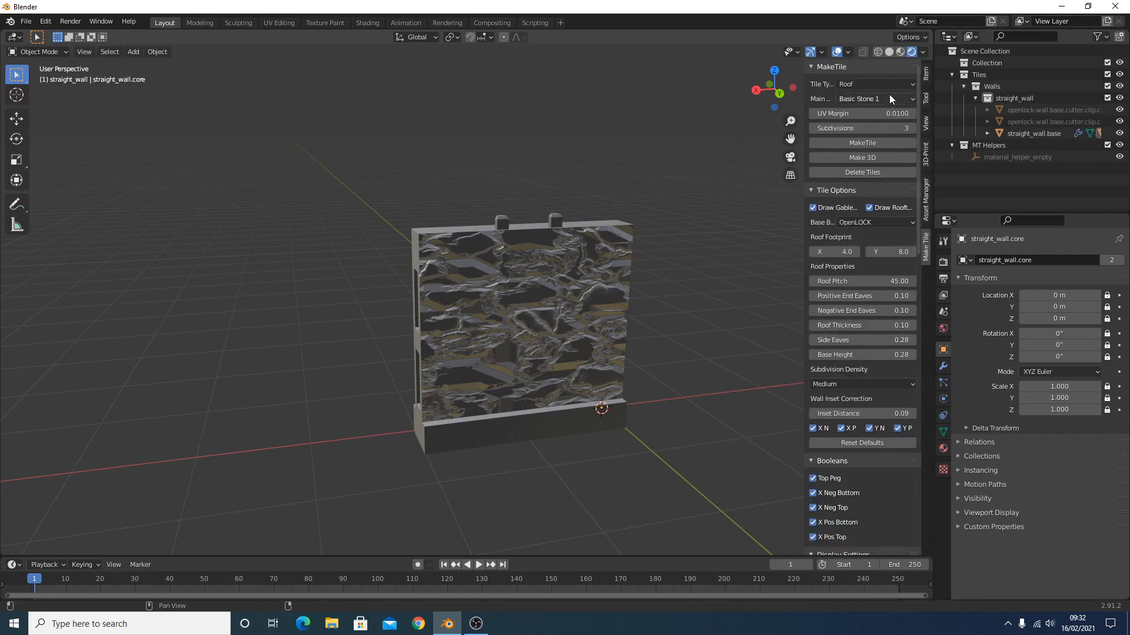
{"action": "left_click", "coordinate": [880, 142]}
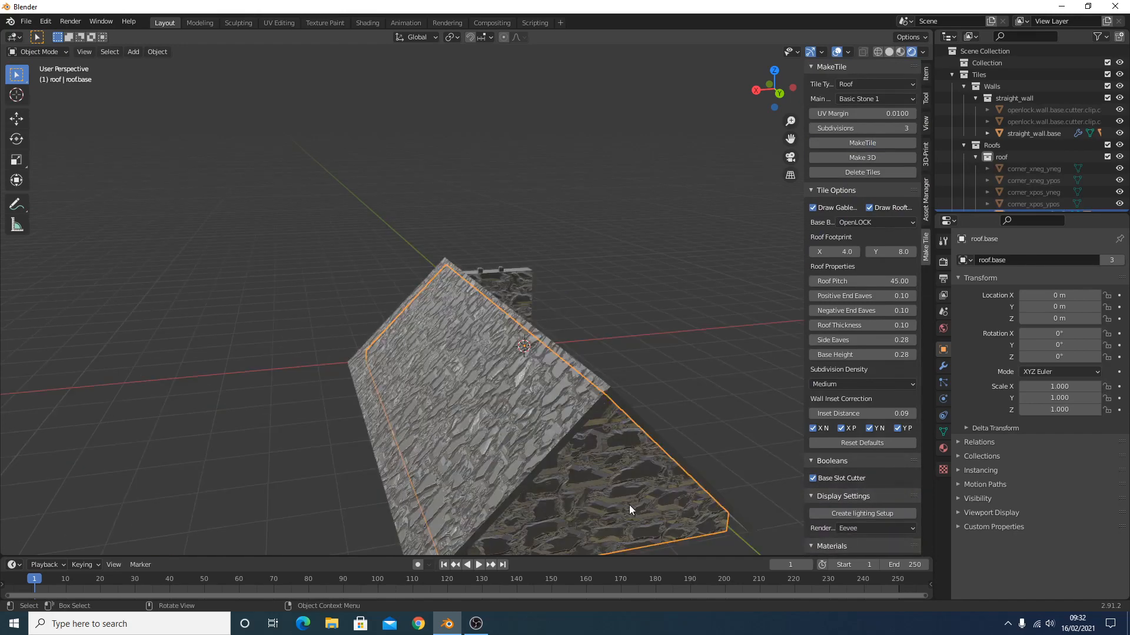
Raise the new roof tile about 3.91 m along Z so it sits above the straight wall
{"action": "scroll", "coordinate": [628, 506], "scroll_direction": "down", "scroll_amount": 4}
{"action": "scroll", "coordinate": [625, 503], "scroll_direction": "up", "scroll_amount": 4}
{"action": "key", "text": "g"}
{"action": "key", "text": "z"}
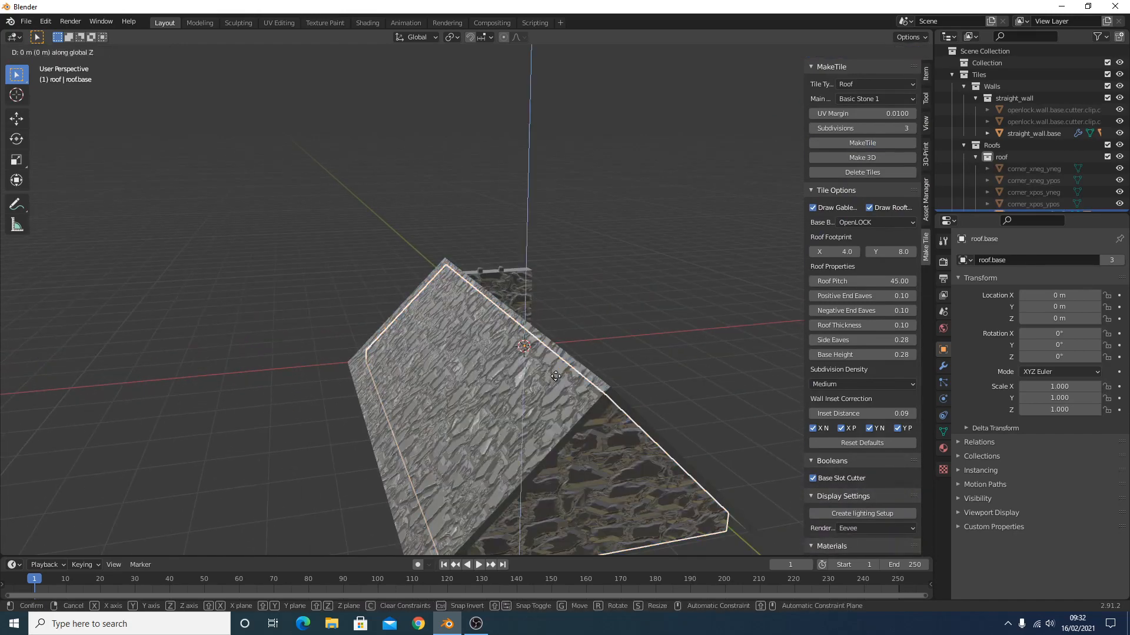
{"action": "left_click", "coordinate": [524, 199]}
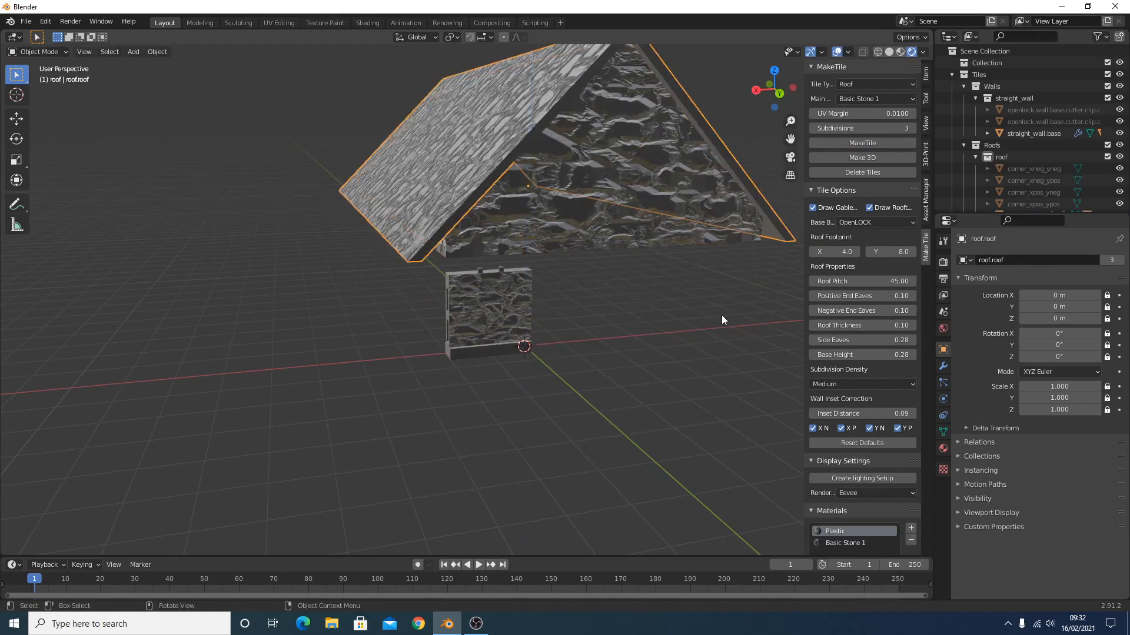
Replace the Basic Stone 1 material on the roof surface with the Custom Image material
{"action": "scroll", "coordinate": [880, 473], "scroll_direction": "down", "scroll_amount": 5}
{"action": "left_click", "coordinate": [856, 425]}
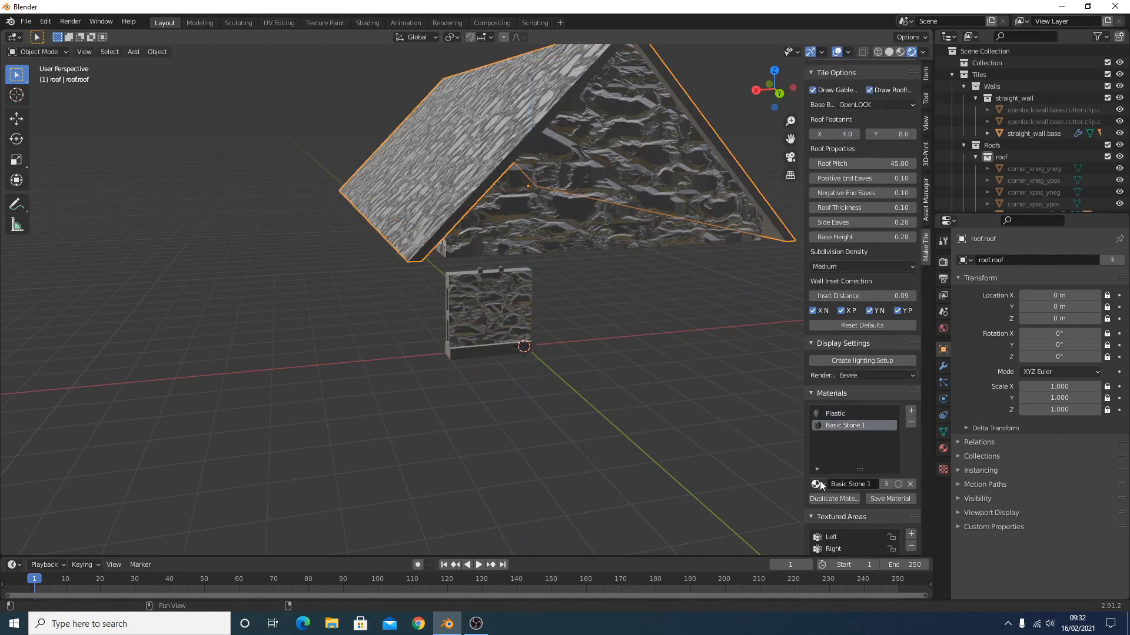
{"action": "left_click", "coordinate": [816, 485]}
{"action": "left_click", "coordinate": [853, 398]}
Load the displacement image from the RoofingTiles003_2K-JPG folder into the roof's Custom Image material
{"action": "scroll", "coordinate": [917, 470], "scroll_direction": "down", "scroll_amount": 6}
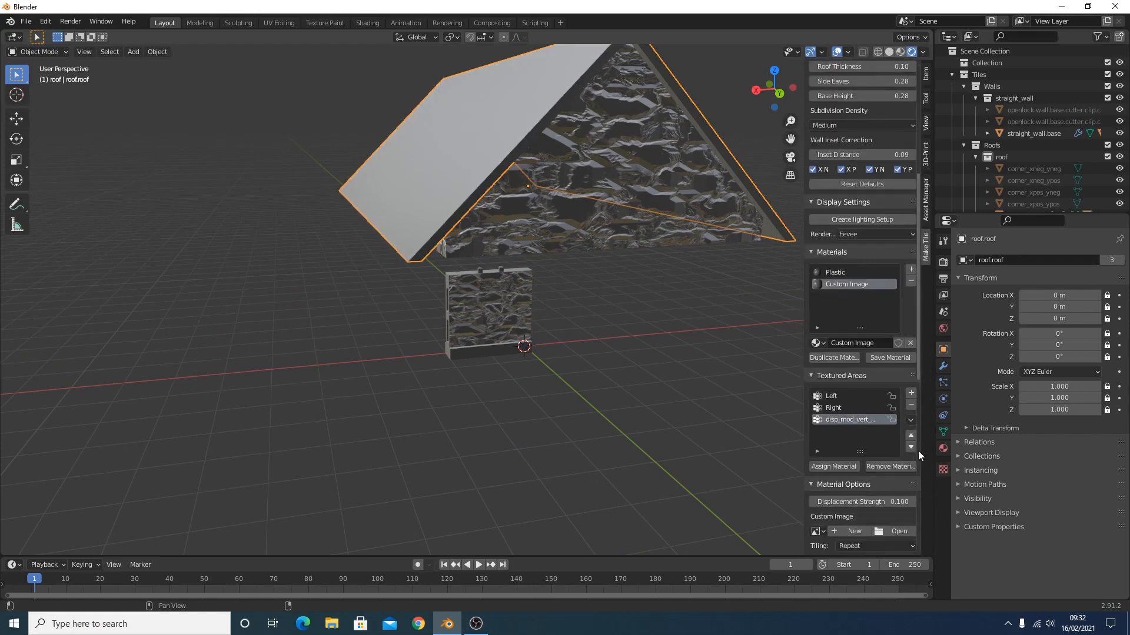
{"action": "scroll", "coordinate": [915, 452], "scroll_direction": "down", "scroll_amount": 6}
{"action": "left_click", "coordinate": [895, 390]}
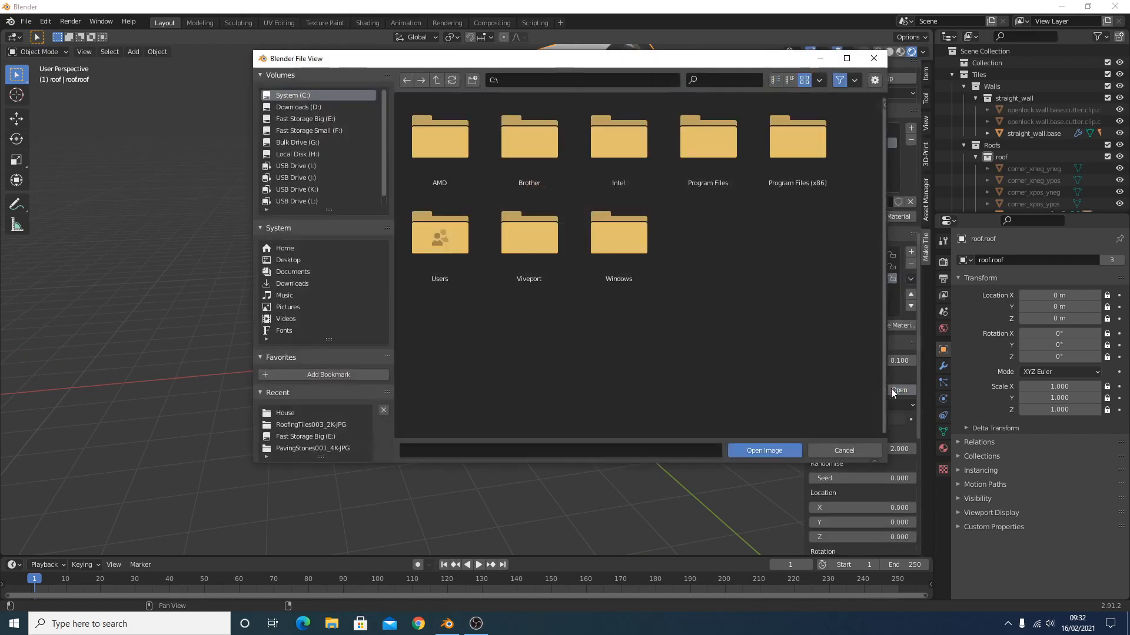
{"action": "left_click", "coordinate": [312, 424]}
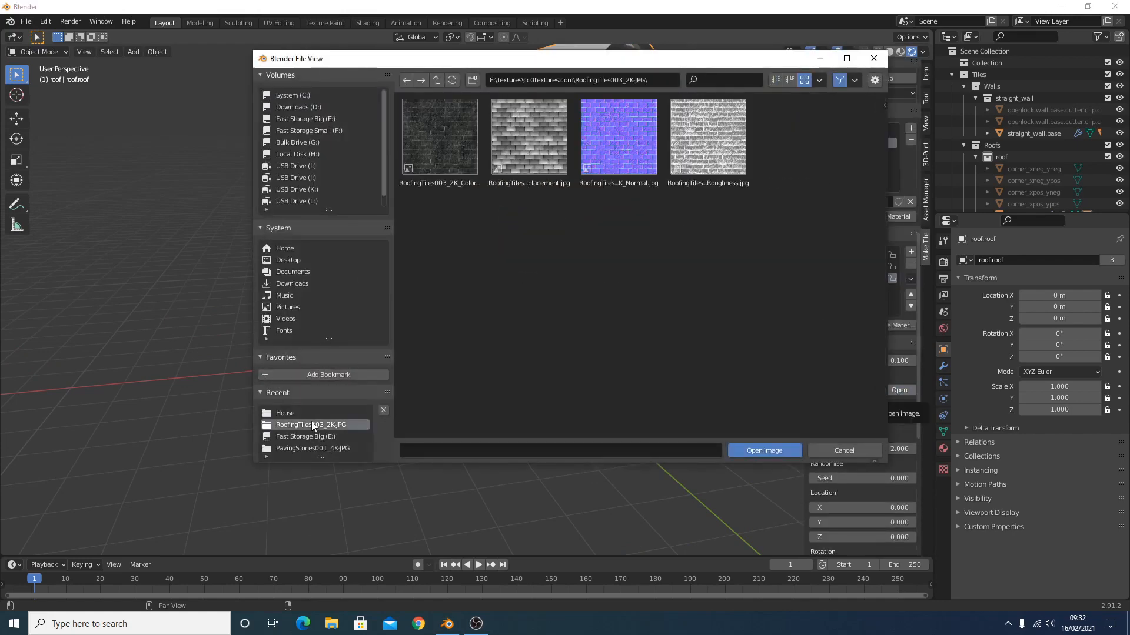
{"action": "double_click", "coordinate": [544, 139]}
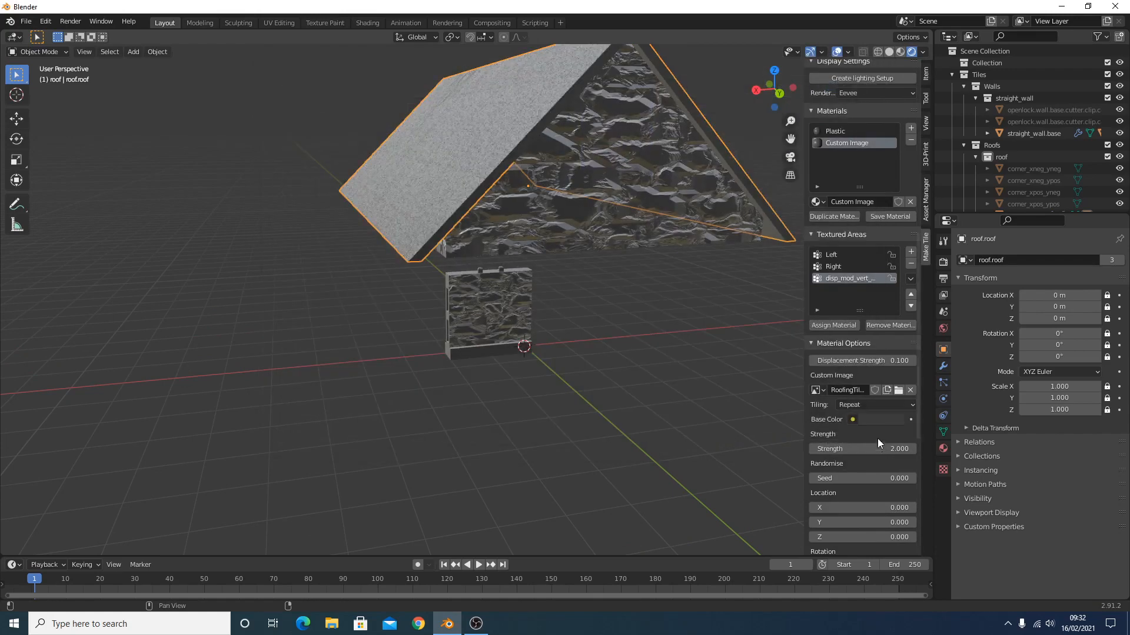
Set the roof's material mapping method to Wrap around
{"action": "scroll", "coordinate": [879, 446], "scroll_direction": "down", "scroll_amount": 11}
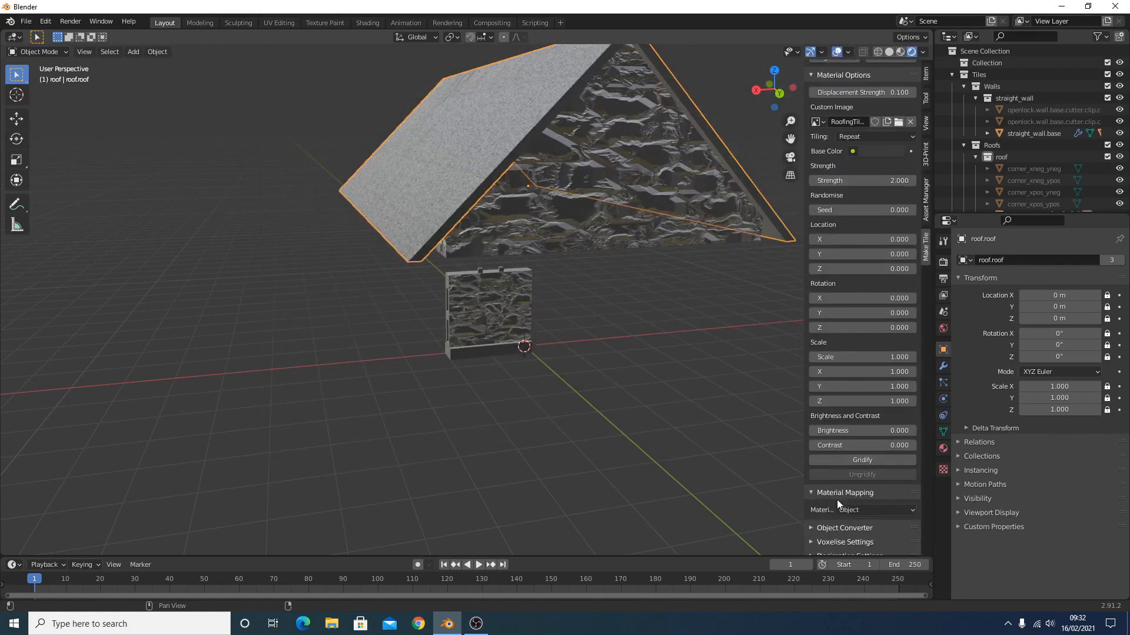
{"action": "left_click", "coordinate": [859, 509]}
{"action": "left_click", "coordinate": [872, 525]}
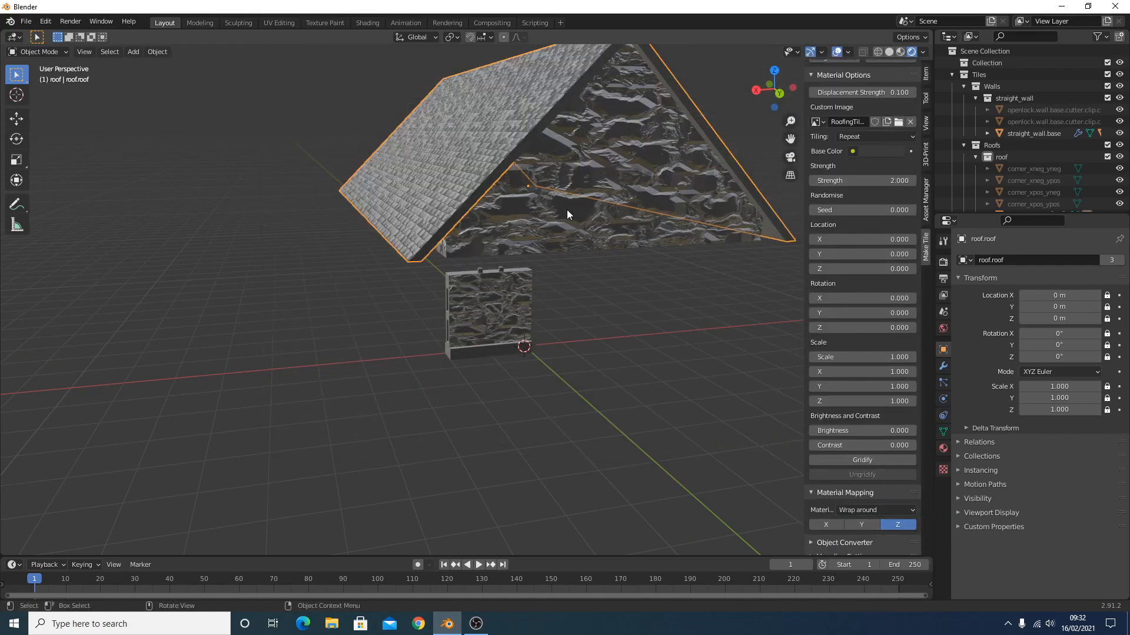
Change the base colour of the roof's Custom Image material to dark red and check the tiles from several angles
{"action": "scroll", "coordinate": [872, 348], "scroll_direction": "up", "scroll_amount": 11}
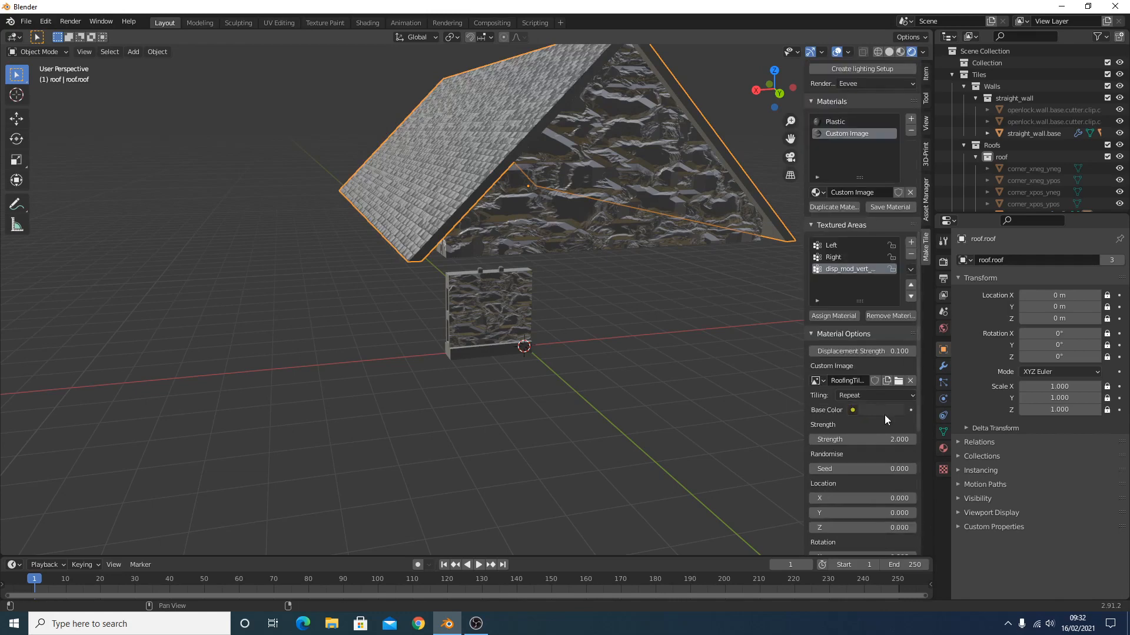
{"action": "left_click", "coordinate": [878, 411]}
{"action": "left_click_drag", "start_coordinate": [911, 283], "coordinate": [906, 317]}
{"action": "middle_click_drag", "start_coordinate": [283, 212], "coordinate": [282, 235]}
{"action": "middle_click_drag", "start_coordinate": [559, 113], "coordinate": [481, 177]}
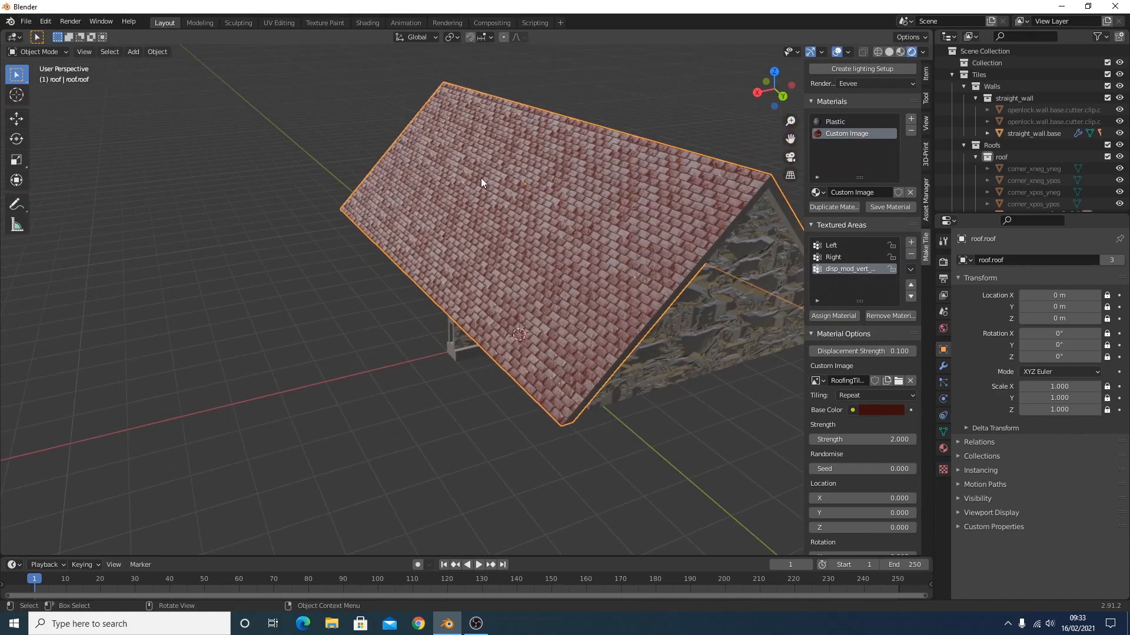
{"action": "middle_click_drag", "start_coordinate": [638, 191], "coordinate": [516, 216]}
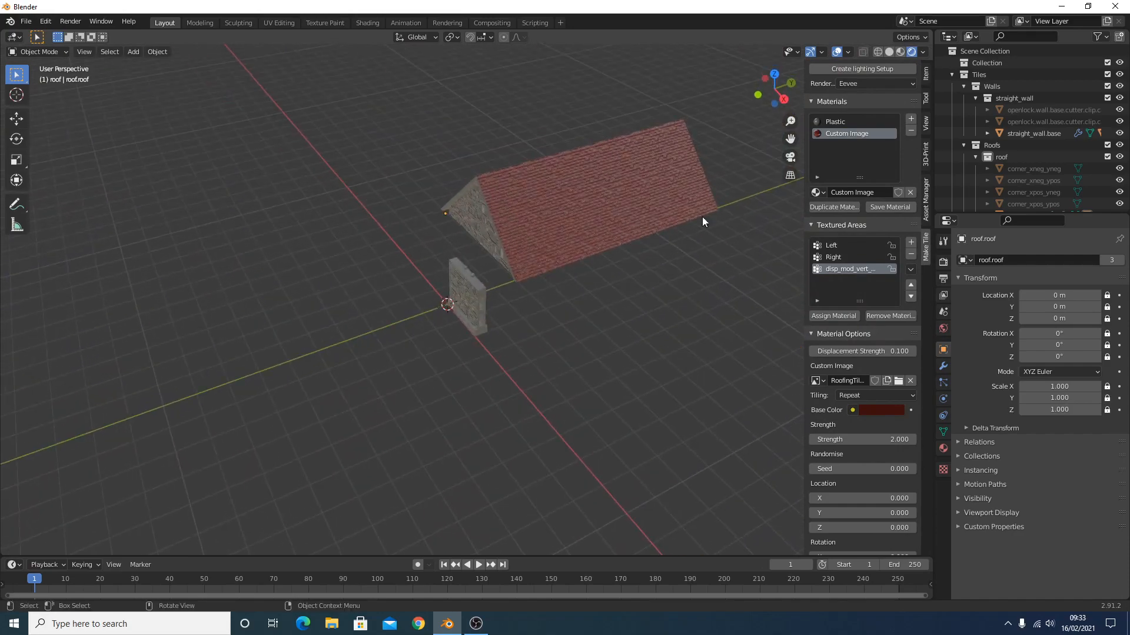
Inspect the tiled roof from both sides, then select the roof base with the stone gables
{"action": "scroll", "coordinate": [564, 181], "scroll_direction": "up", "scroll_amount": 3}
{"action": "scroll", "coordinate": [592, 158], "scroll_direction": "down", "scroll_amount": 3}
{"action": "left_click", "coordinate": [509, 171]}
{"action": "middle_click_drag", "start_coordinate": [511, 176], "coordinate": [377, 209], "text": "shift"}
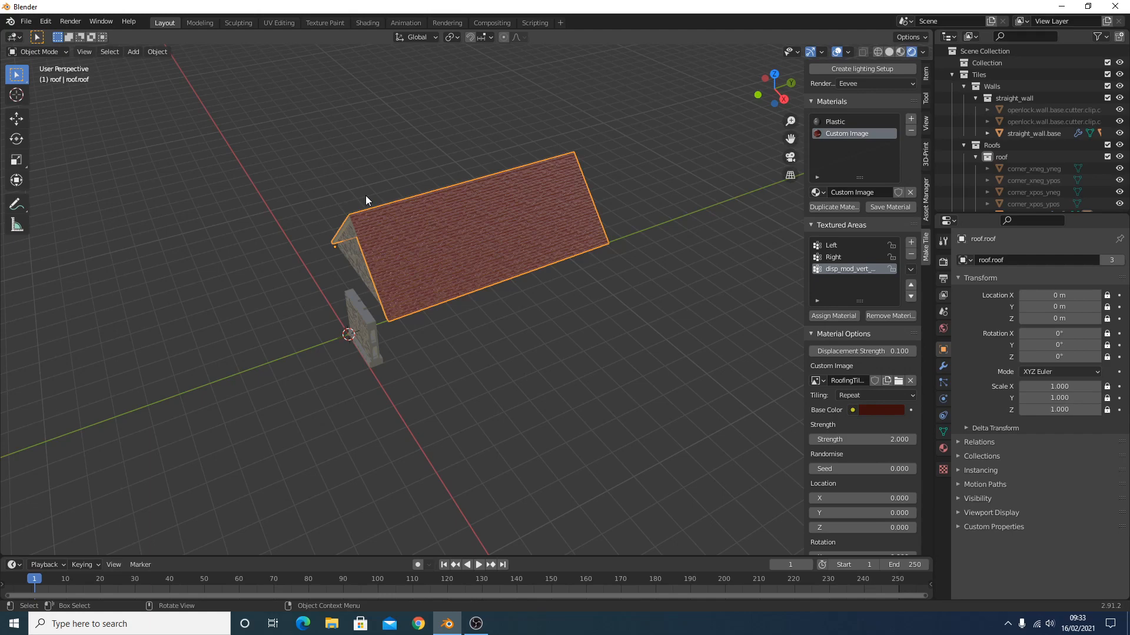
{"action": "middle_click_drag", "start_coordinate": [365, 195], "coordinate": [520, 275]}
{"action": "left_click", "coordinate": [520, 274]}
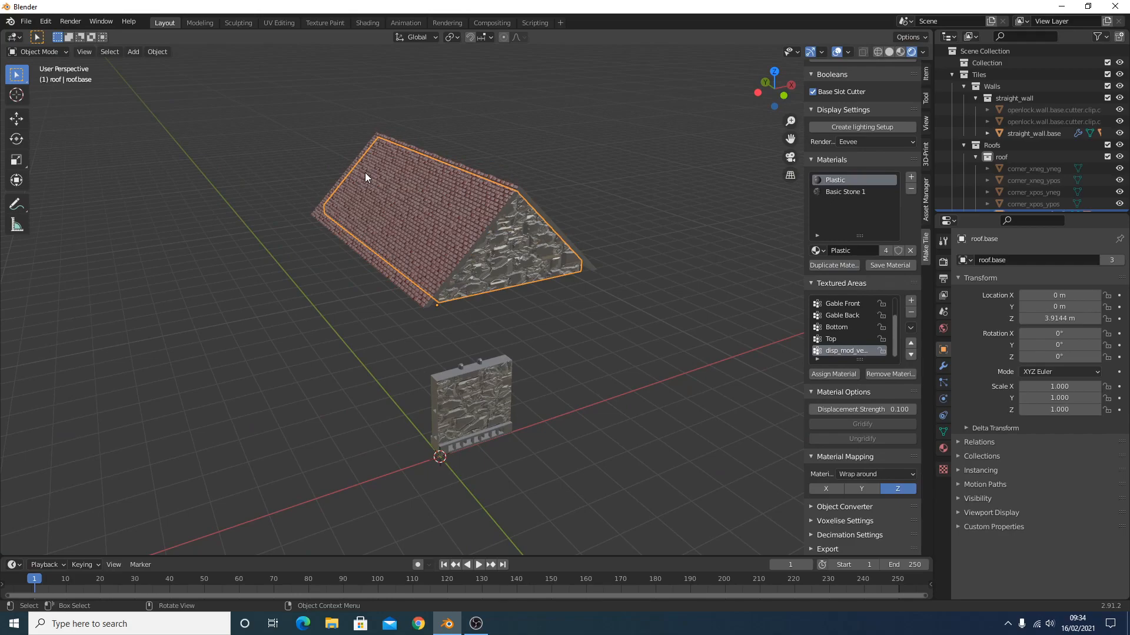